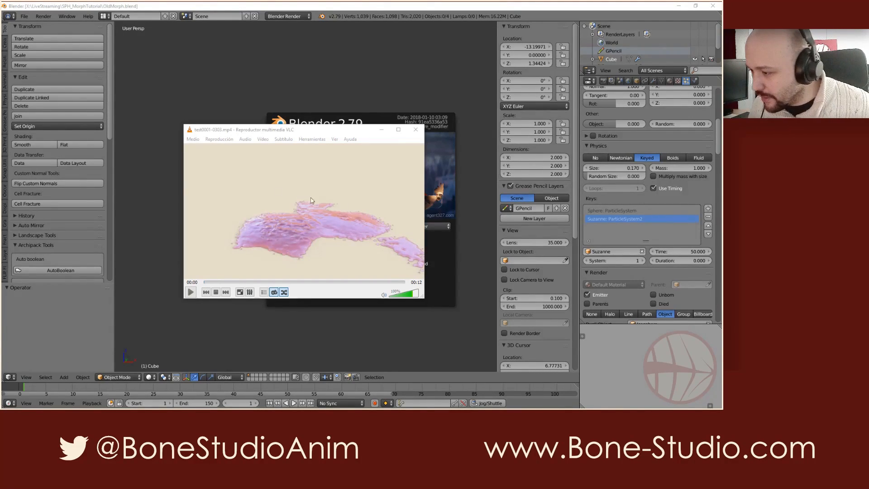
# Play the test0001-0303.mp4 preview animation, pause it and close the video player.
pyautogui.click(190, 292)
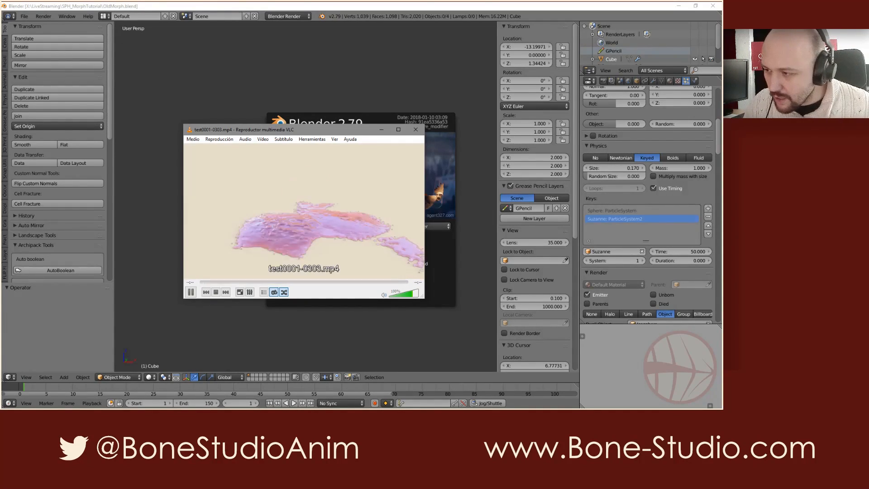
pyautogui.click(191, 292)
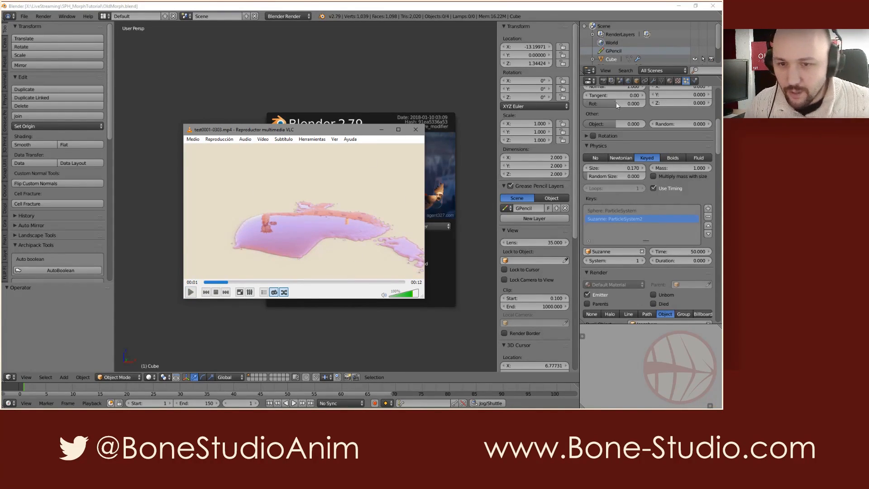
pyautogui.click(415, 130)
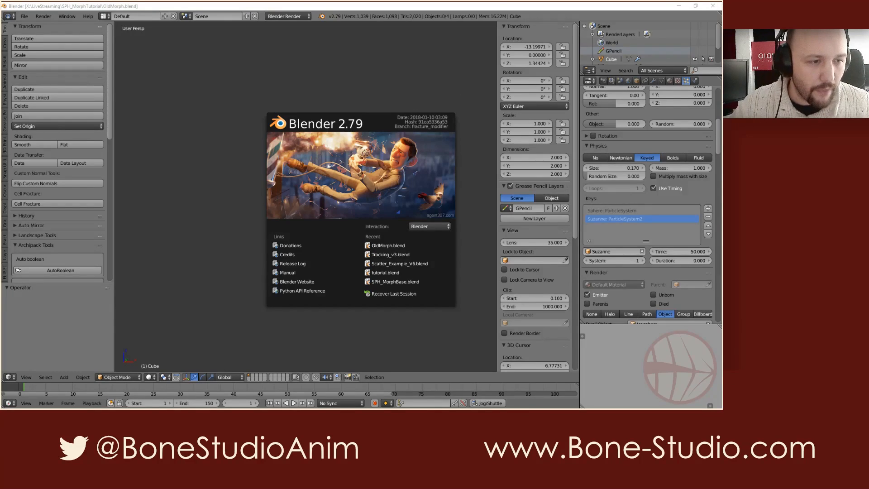
# Switch to the browser to view the GraphicAll page for the Blender 2.79 + Fracture Modifier build, moving its window away when done.
pyautogui.moveTo(722, 50); pyautogui.dragTo(447, 62)
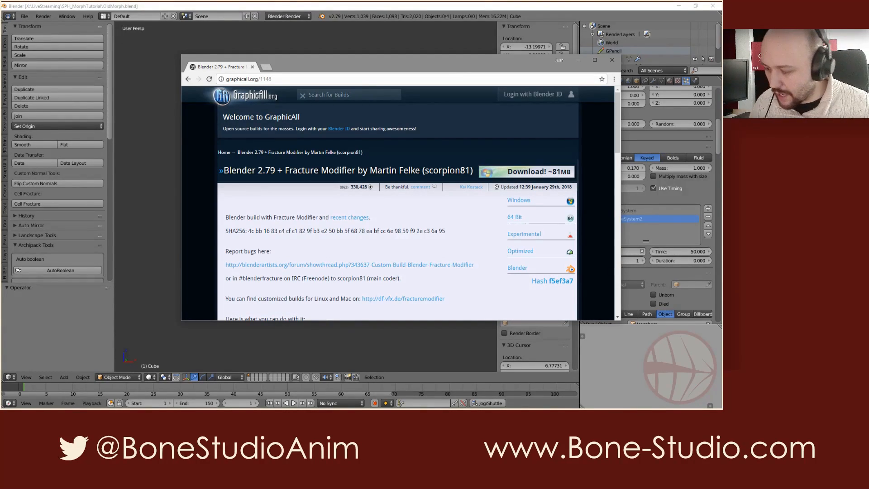
pyautogui.moveTo(377, 65); pyautogui.dragTo(722, 98)
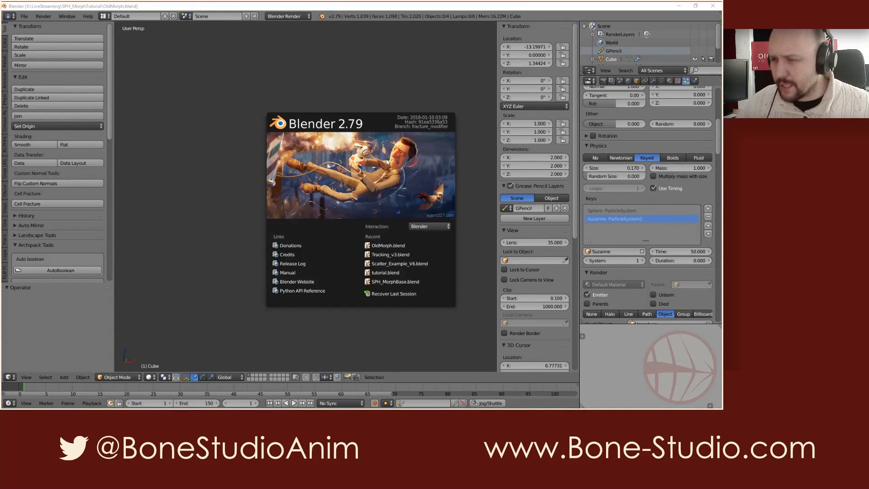
# Dismiss the splash screen, select the cube in the OldMorph scene and examine its particle system settings.
pyautogui.click(319, 165)
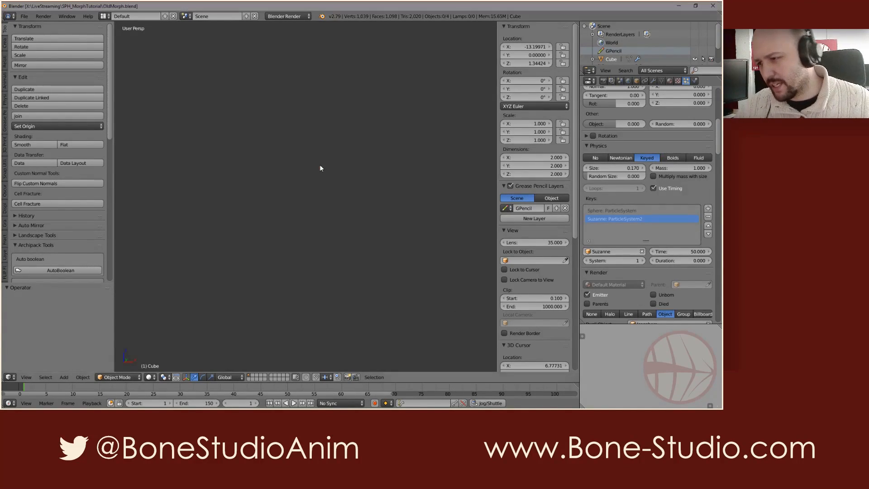
pyautogui.moveTo(340, 222); pyautogui.dragTo(335, 245, button='middle')
pyautogui.scroll(-1, 334, 245)
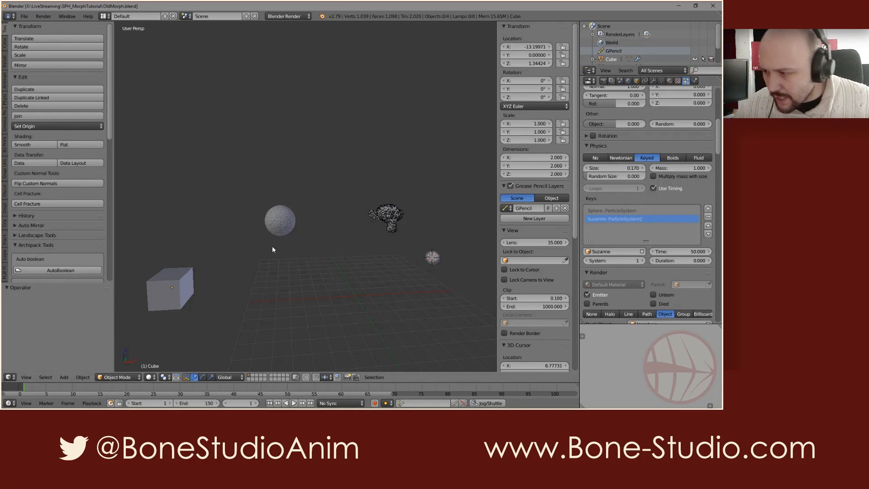
pyautogui.rightClick(181, 278)
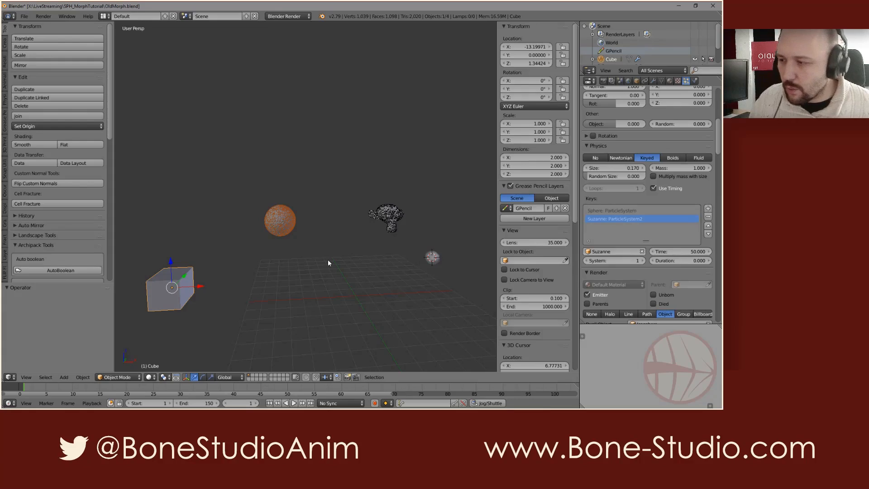
pyautogui.scroll(10, 670, 180)
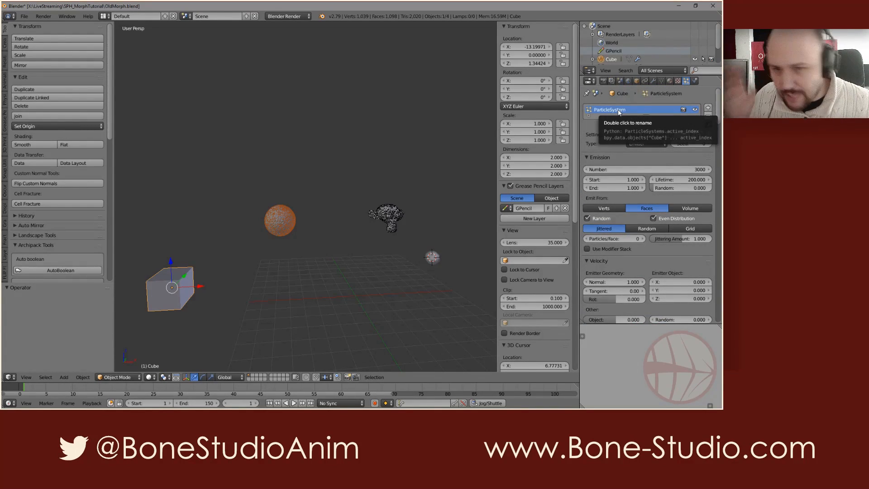
# Inspect the particle systems of the sphere and the monkey head while the cube's particles are temporarily hidden in the viewport.
pyautogui.click(694, 110)
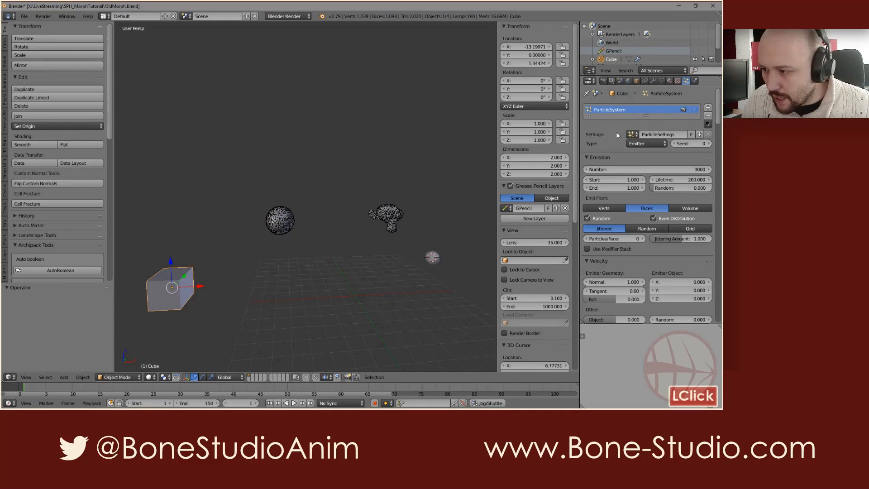
pyautogui.rightClick(279, 220)
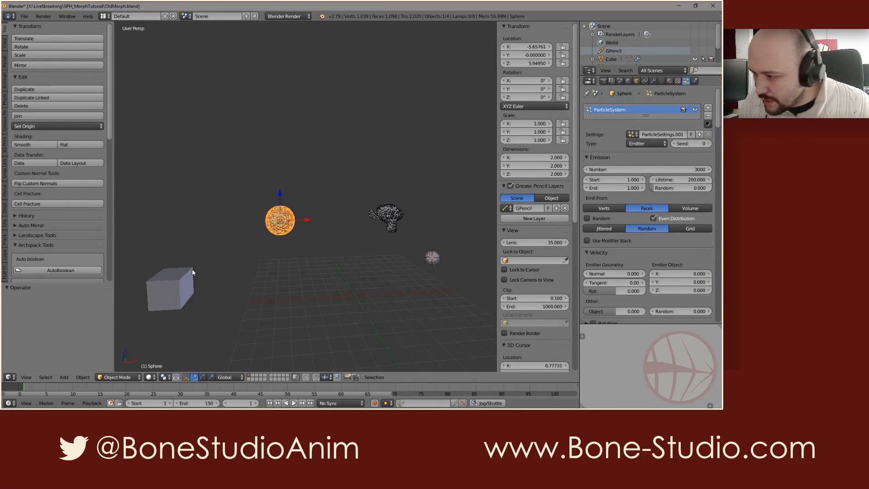
pyautogui.rightClick(387, 220)
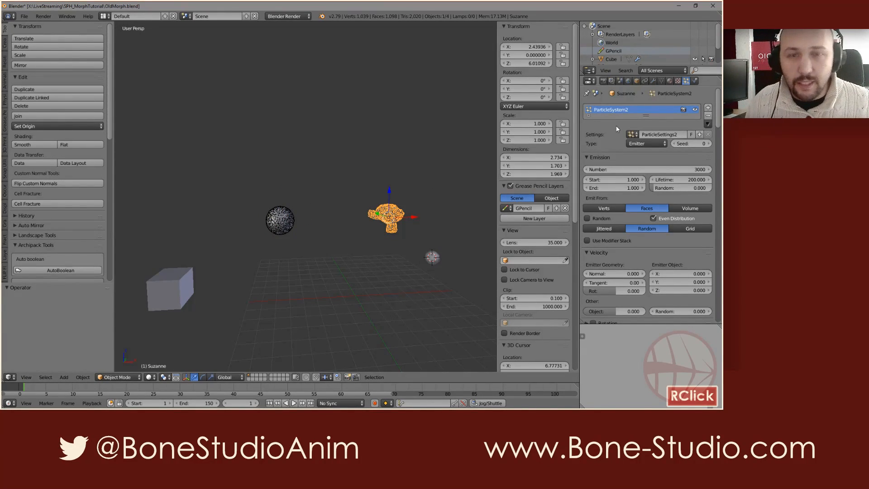
pyautogui.rightClick(280, 225)
pyautogui.rightClick(377, 217)
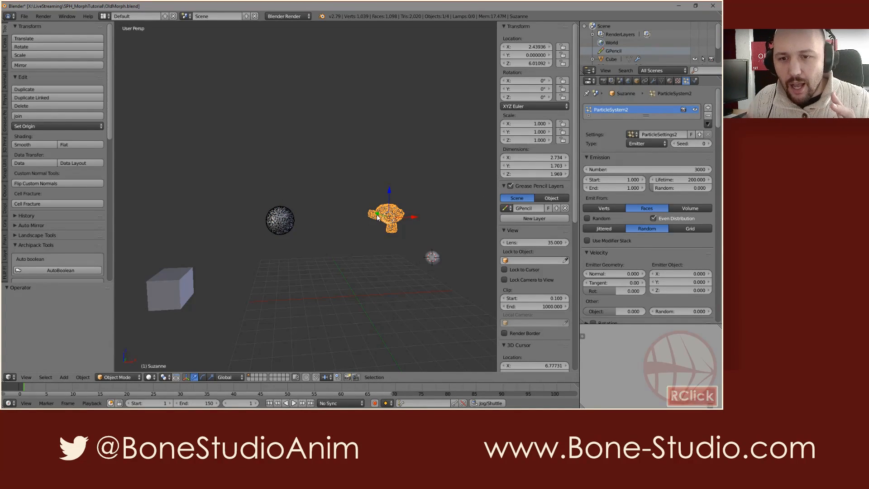
pyautogui.rightClick(164, 280)
pyautogui.click(695, 110)
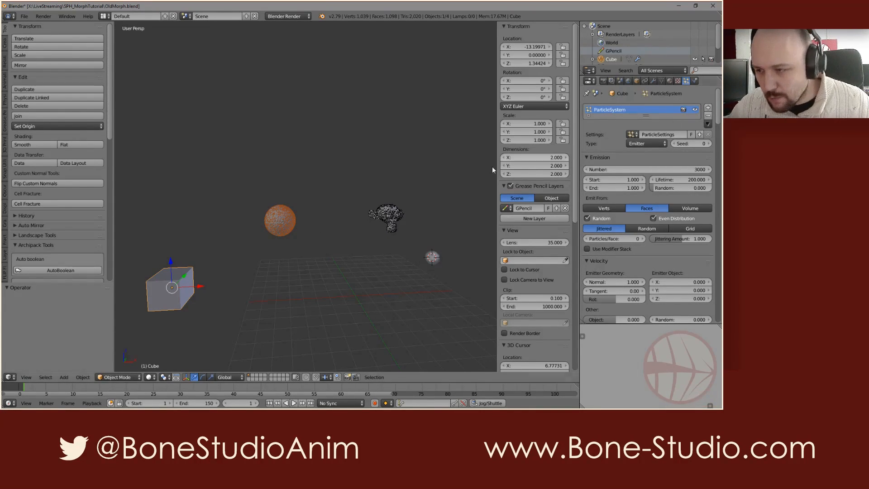
# Play the animation to watch the particles travel from the sphere to the monkey head, stopping at frame 61.
pyautogui.scroll(1, 264, 260)
pyautogui.keyDown('shift'); pyautogui.moveTo(291, 239); pyautogui.dragTo(288, 238, button='middle'); pyautogui.keyUp('shift')
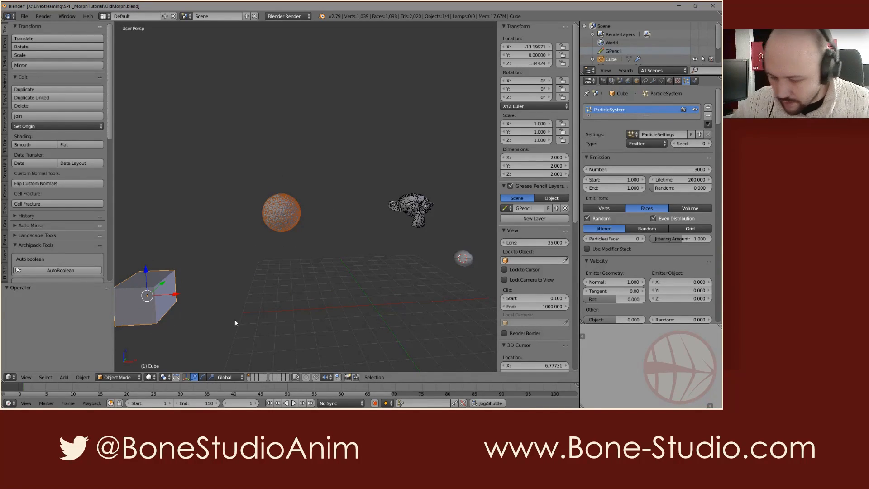
pyautogui.hotkey('alt', 'a')
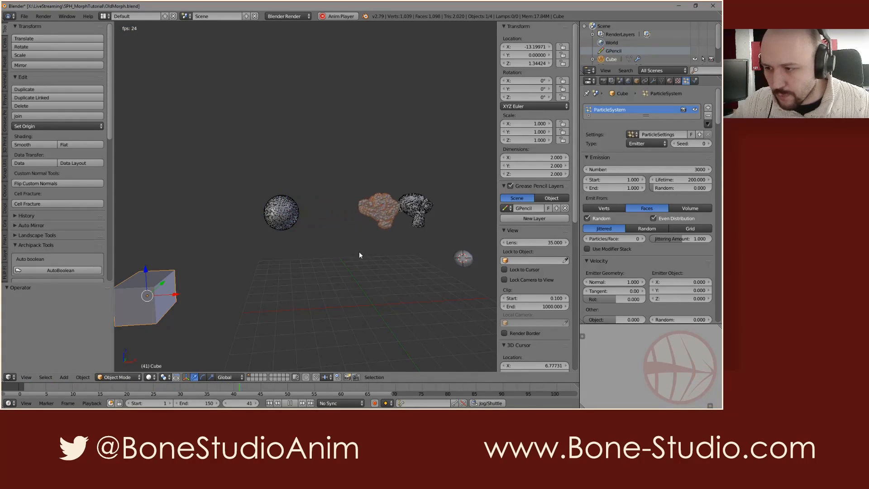
pyautogui.hotkey('alt', 'a')
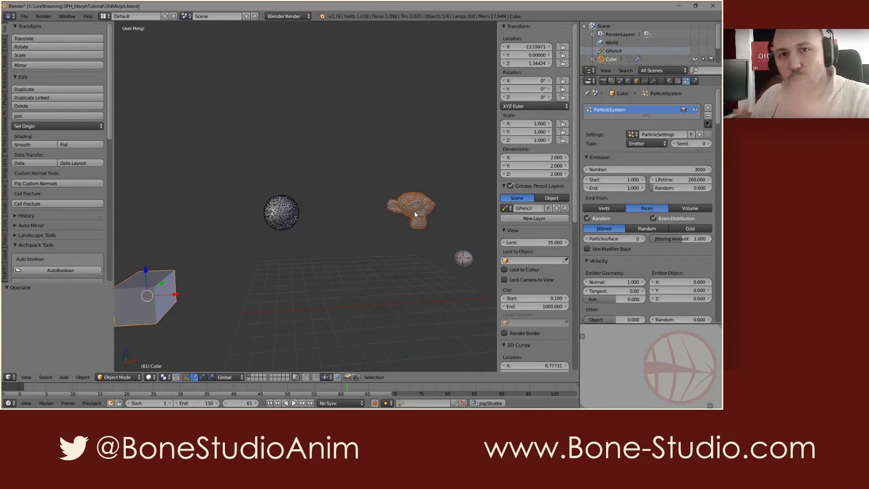
# Collapse every settings section of the cube's particle system, from Emission down to Molecular script.
pyautogui.click(606, 157)
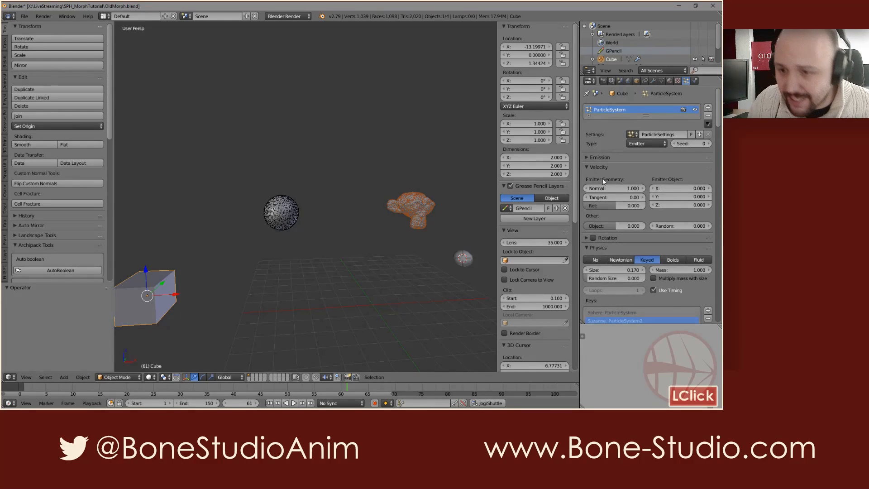
pyautogui.click(603, 168)
pyautogui.click(604, 186)
pyautogui.click(603, 196)
pyautogui.click(602, 205)
pyautogui.click(603, 226)
pyautogui.click(602, 236)
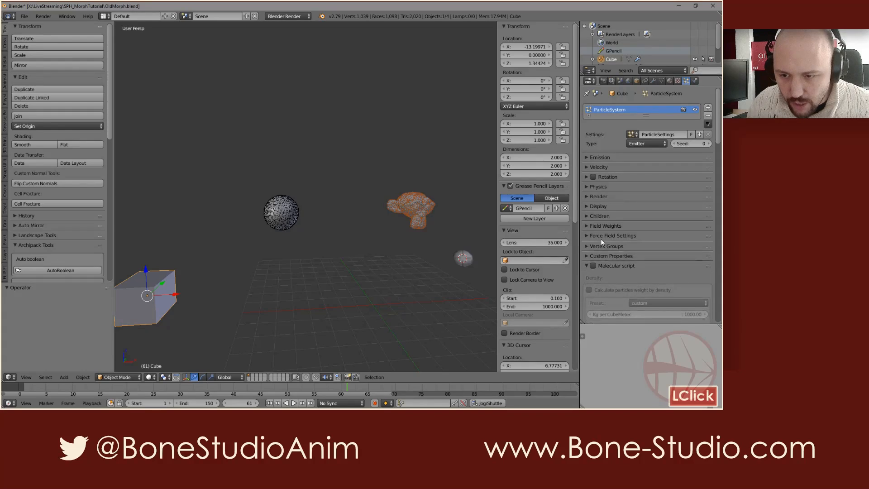
pyautogui.click(607, 265)
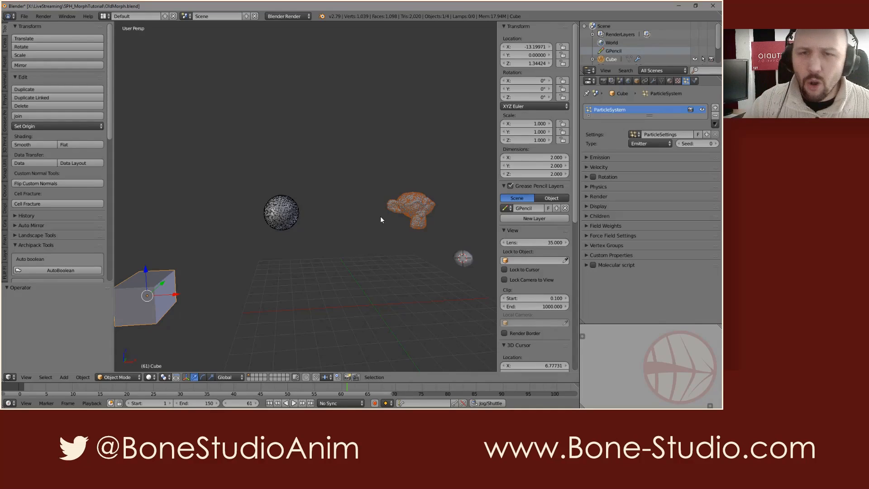
# Reload the start-up file to begin a new empty scene.
pyautogui.click(24, 15)
pyautogui.click(28, 25)
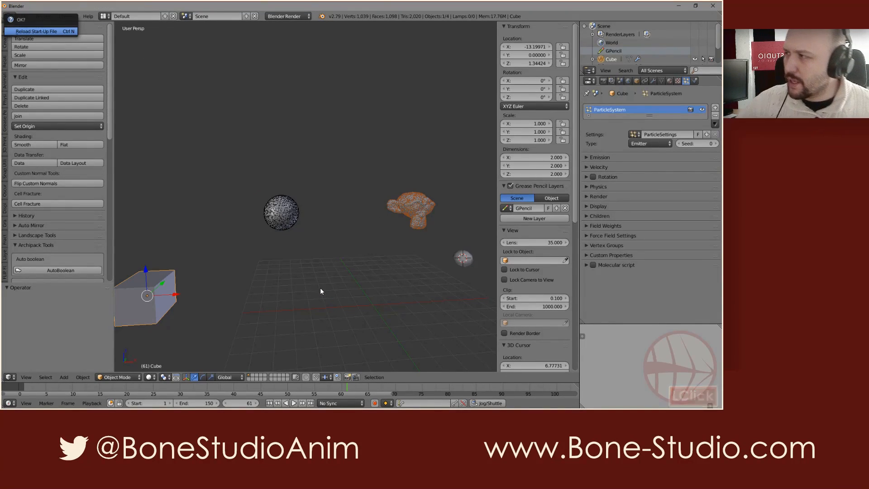
# Add a plane at the origin and scale it up to about 19.19 as the ground.
pyautogui.moveTo(339, 204)
pyautogui.mouseDown(button='middle')
pyautogui.moveTo(323, 195)
pyautogui.moveTo(338, 200)
pyautogui.mouseUp(button='middle')
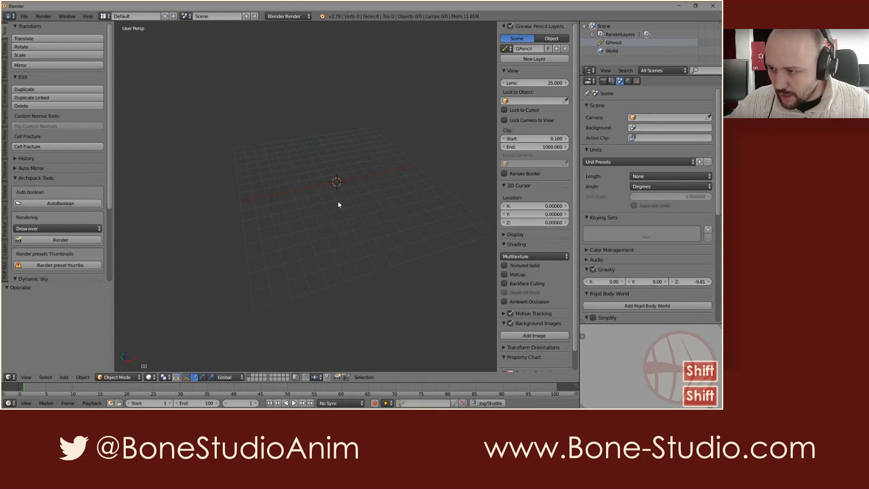
pyautogui.hotkey('shift', 'a')
pyautogui.moveTo(337, 201)
pyautogui.click(375, 202)
pyautogui.press('s')
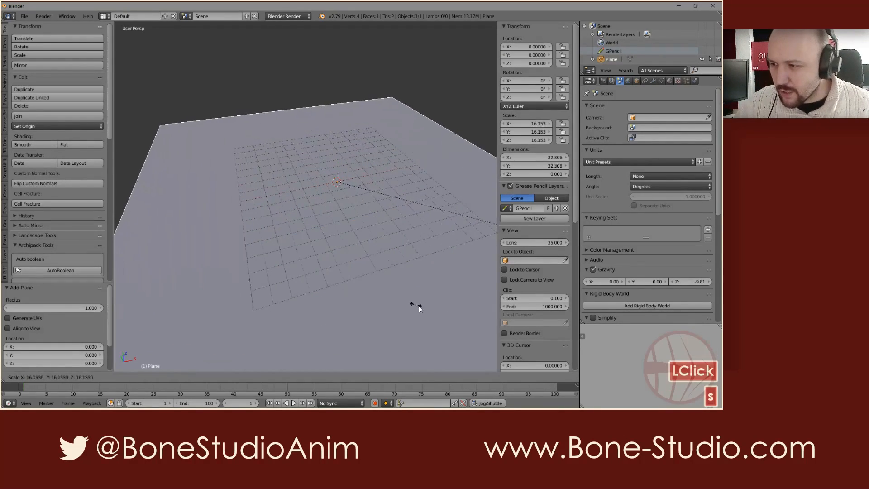
pyautogui.click(413, 305)
# Add a UV sphere and move it within the XZ plane to about X -7.56, Z 3.42.
pyautogui.hotkey('shift', 'a')
pyautogui.moveTo(285, 199)
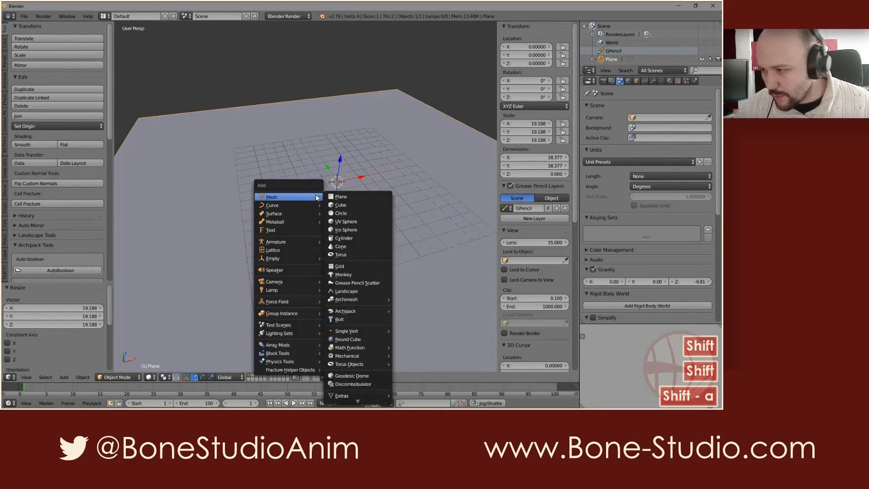
pyautogui.click(354, 222)
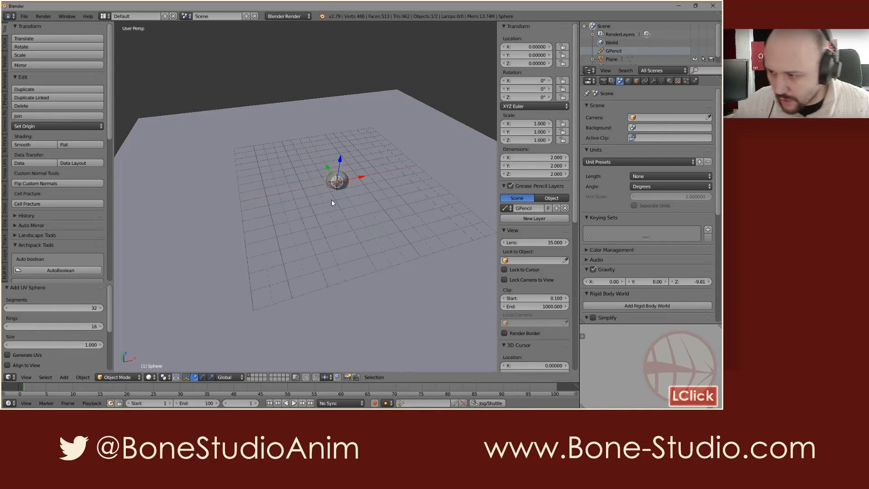
pyautogui.moveTo(331, 199); pyautogui.dragTo(323, 197, button='middle')
pyautogui.press('g')
pyautogui.hotkey('shift', 'y')
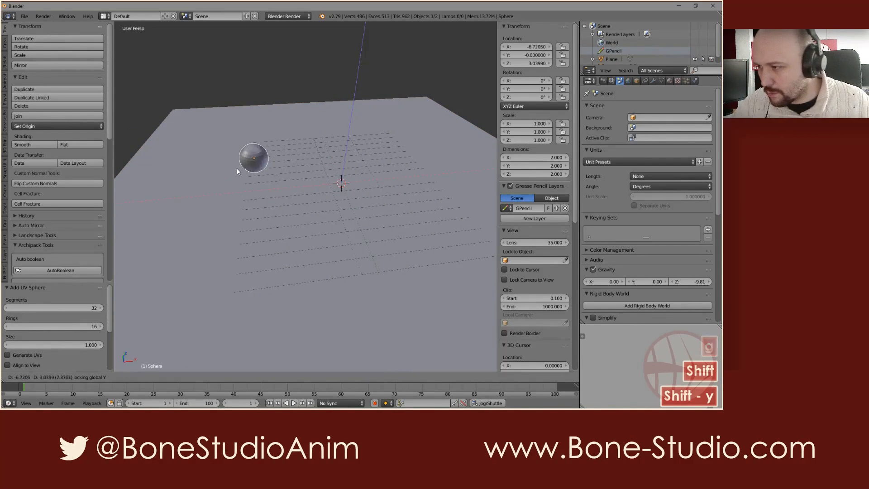
pyautogui.click(223, 171)
# Add a text object at the origin and rotate it 90° around the X axis so it stands upright.
pyautogui.moveTo(253, 218); pyautogui.dragTo(257, 181, button='middle')
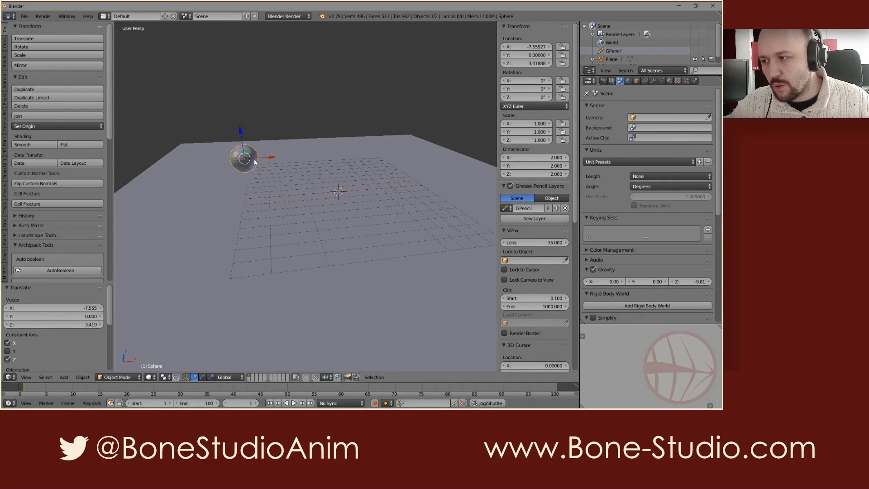
pyautogui.press('shift')
pyautogui.press('shift')
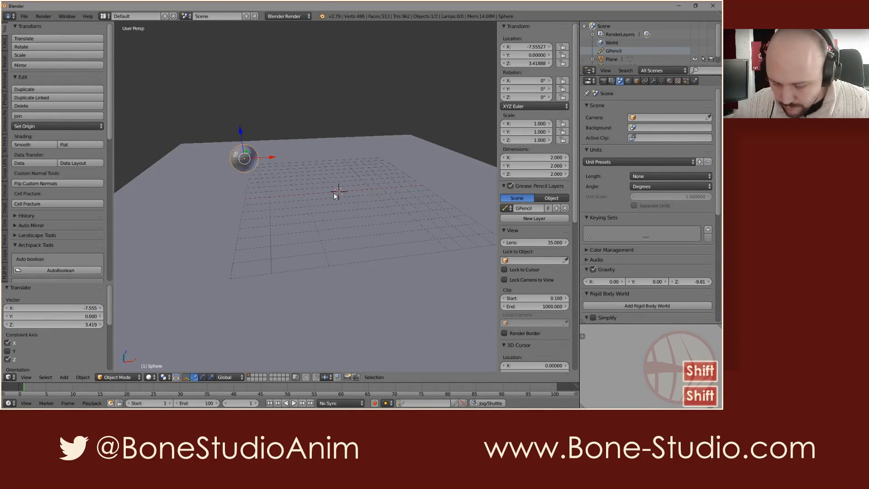
pyautogui.hotkey('shift', 'a')
pyautogui.click(273, 187)
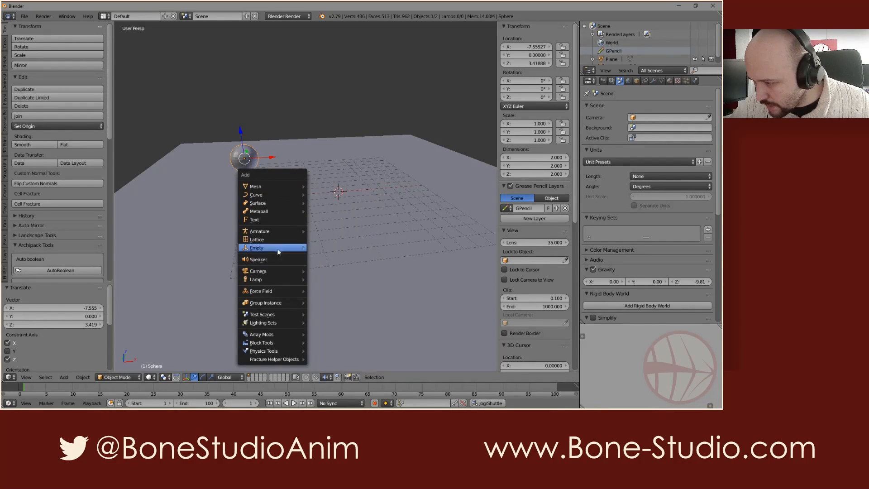
pyautogui.click(267, 220)
pyautogui.scroll(3, 340, 188)
pyautogui.scroll(-1, 340, 225)
pyautogui.write('rx90')
pyautogui.press('Return')
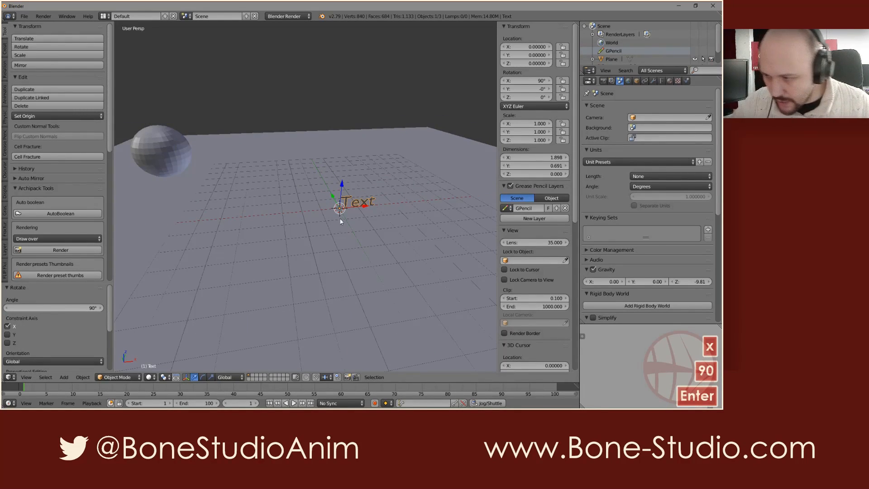
# Replace the text object's default wording with BLENDER.
pyautogui.press('Tab')
pyautogui.press('BackSpace')
pyautogui.press('BackSpace')
pyautogui.press('BackSpace')
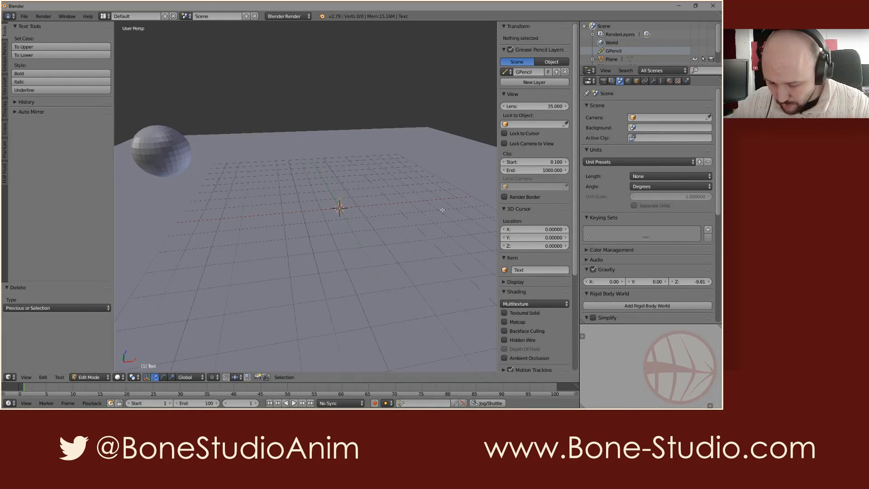
pyautogui.write('BLENDER')
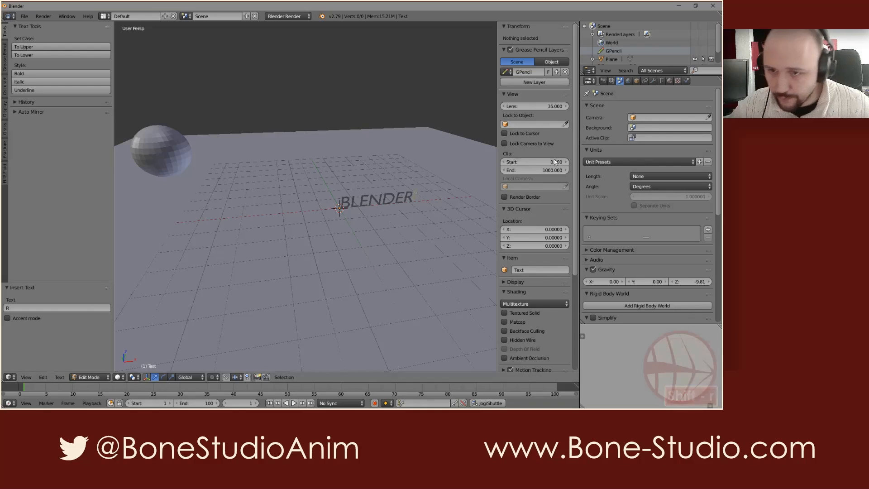
pyautogui.press('Tab')
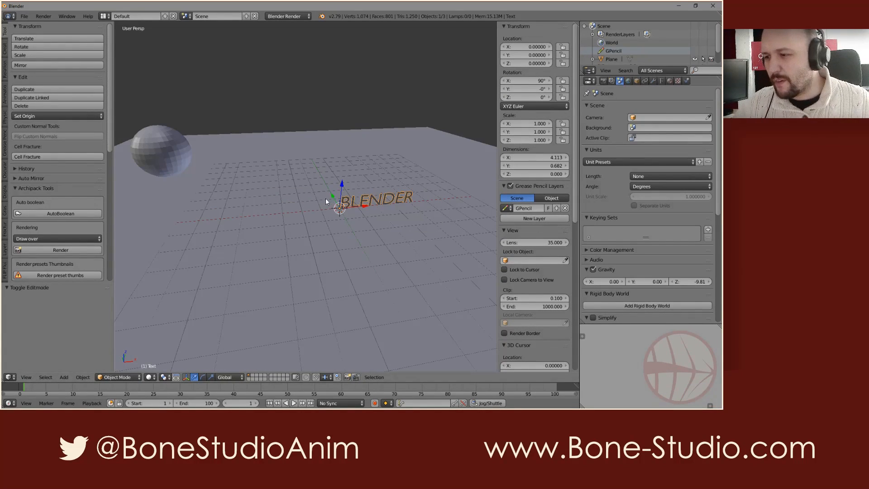
# Give the BLENDER text an extrusion of about 0.146 and set its font size to 2.
pyautogui.click(661, 81)
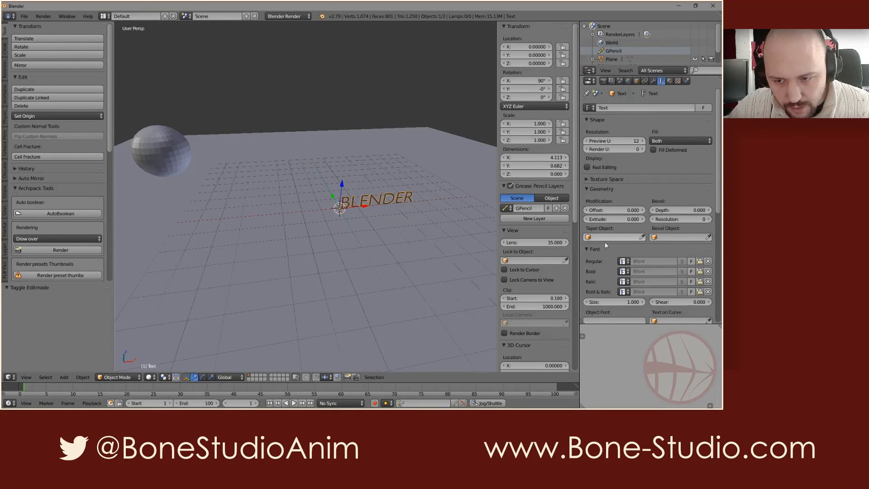
pyautogui.scroll(-2, 601, 281)
pyautogui.moveTo(613, 189); pyautogui.dragTo(626, 189)
pyautogui.moveTo(614, 271)
pyautogui.mouseDown()
pyautogui.moveTo(647, 272)
pyautogui.moveTo(625, 272)
pyautogui.mouseUp()
pyautogui.click(608, 272)
pyautogui.write('2')
pyautogui.press('Return')
# Move the BLENDER text along the X axis to about X -5.54.
pyautogui.moveTo(258, 193); pyautogui.dragTo(410, 200, button='middle')
pyautogui.press('g')
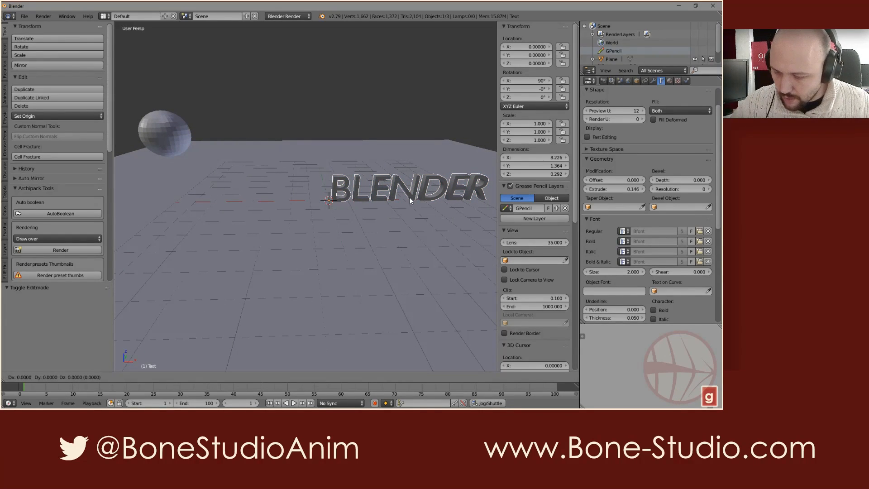
pyautogui.press('x')
pyautogui.click(304, 203)
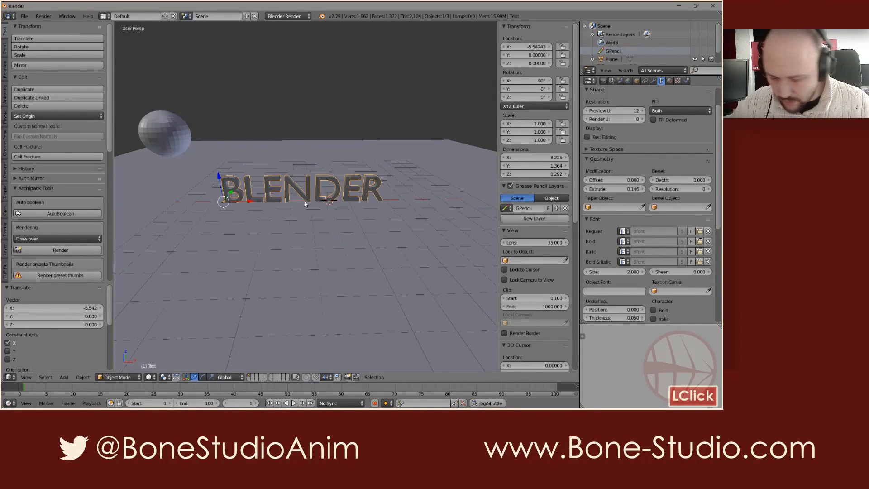
# Set the BLENDER text's extrusion to 0.2.
pyautogui.moveTo(272, 210)
pyautogui.mouseDown(button='middle')
pyautogui.moveTo(254, 206)
pyautogui.moveTo(267, 203)
pyautogui.moveTo(265, 210)
pyautogui.moveTo(279, 215)
pyautogui.mouseUp(button='middle')
pyautogui.moveTo(602, 189); pyautogui.dragTo(619, 189)
pyautogui.click(619, 189)
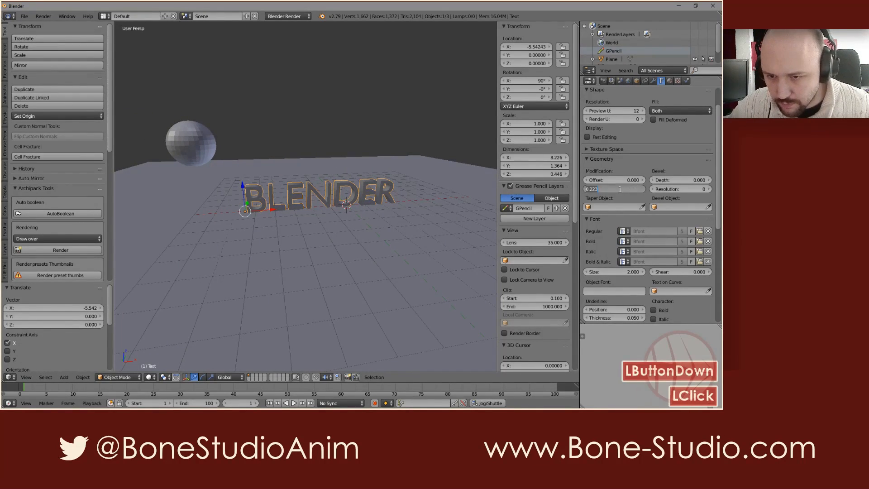
pyautogui.write('0.2')
pyautogui.press('Return')
# Add a monkey mesh beside the end of the BLENDER text and move it within the XZ plane to a spot above the text.
pyautogui.keyDown('shift'); pyautogui.moveTo(344, 201); pyautogui.dragTo(314, 215, button='middle'); pyautogui.keyUp('shift')
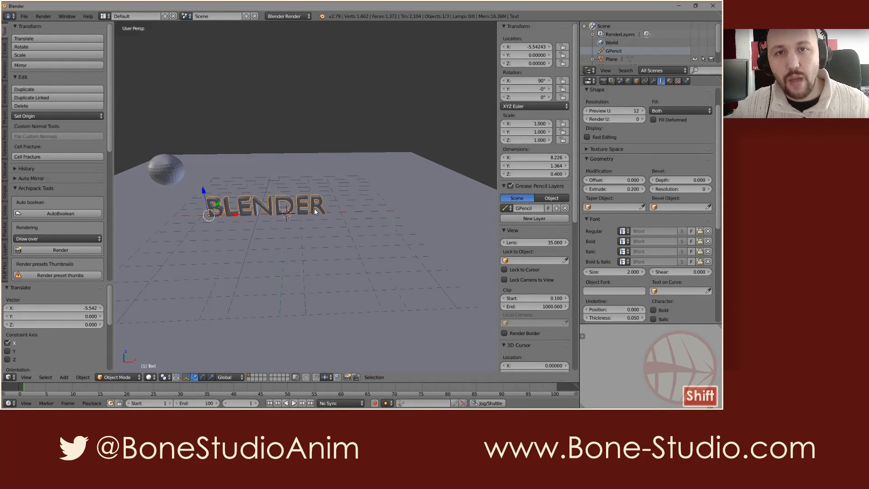
pyautogui.click(344, 211)
pyautogui.hotkey('shift', 'a')
pyautogui.moveTo(348, 180)
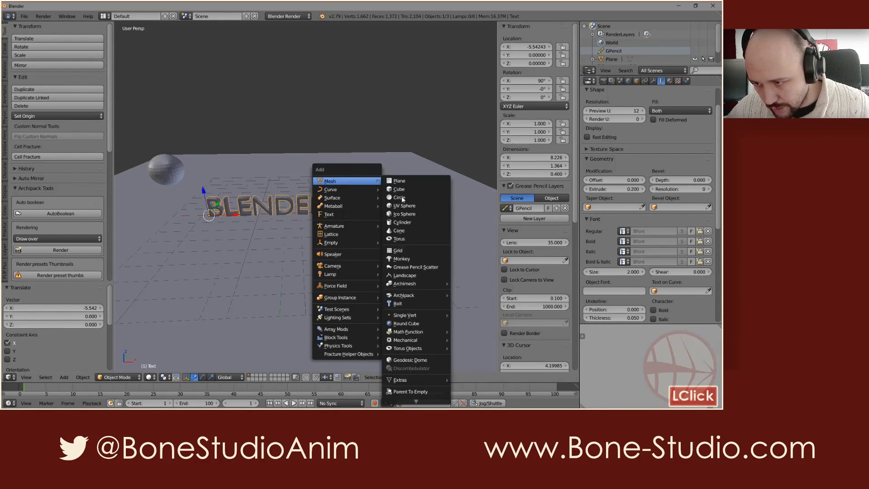
pyautogui.click(401, 259)
pyautogui.press('g')
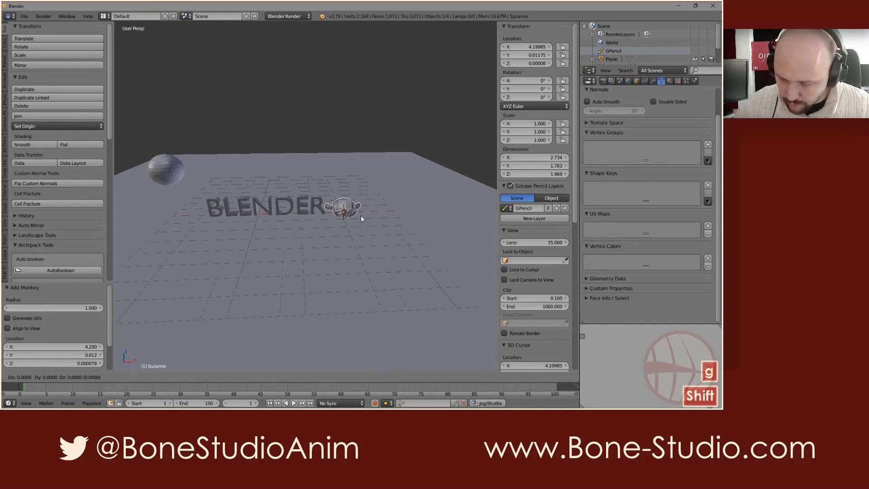
pyautogui.hotkey('shift', 'y')
pyautogui.click(270, 157)
# Select the sphere and move it along the X axis to about X -9.07.
pyautogui.moveTo(267, 165)
pyautogui.mouseDown(button='middle')
pyautogui.moveTo(260, 181)
pyautogui.moveTo(257, 165)
pyautogui.moveTo(292, 188)
pyautogui.moveTo(194, 165)
pyautogui.moveTo(265, 175)
pyautogui.mouseUp(button='middle')
pyautogui.keyDown('shift'); pyautogui.rightClick(193, 167); pyautogui.keyUp('shift')
pyautogui.moveTo(271, 167); pyautogui.dragTo(247, 169)
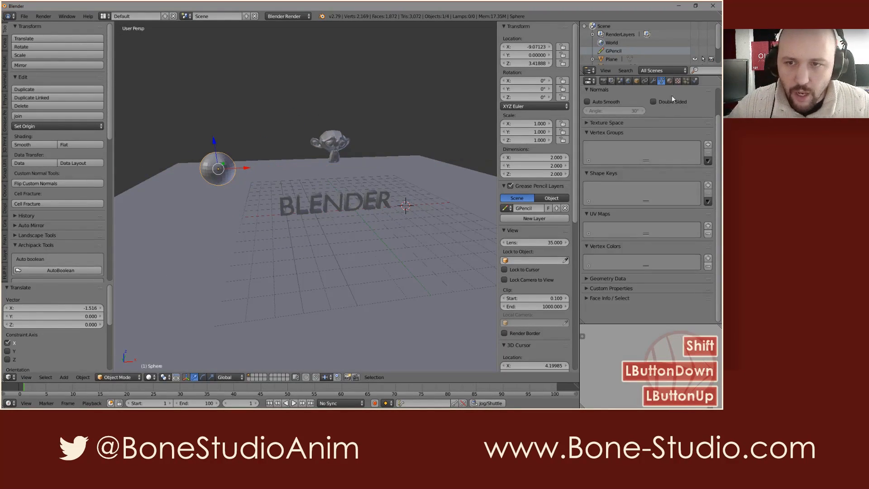
# Add a new particle system to the sphere and set its emission end frame to 1.
pyautogui.click(686, 81)
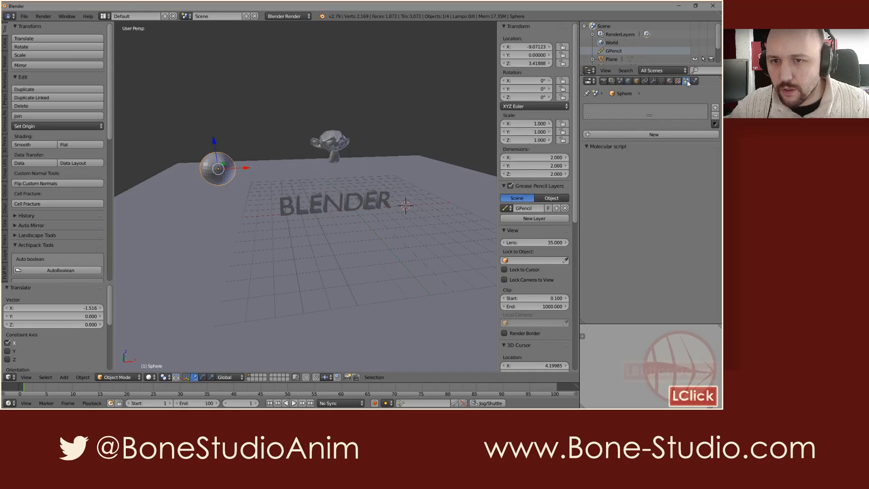
pyautogui.click(650, 135)
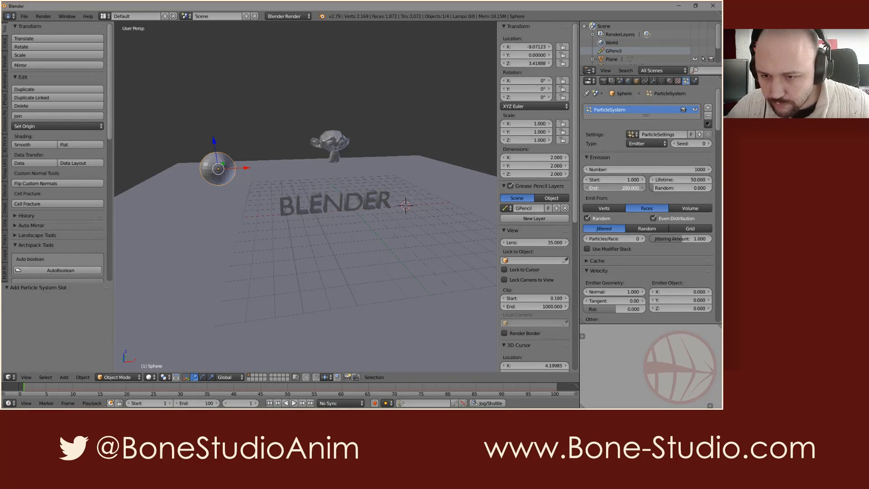
pyautogui.click(629, 188)
pyautogui.write('1')
pyautogui.press('Return')
# Set the sphere's number of emitted particles to 10000.
pyautogui.click(661, 169)
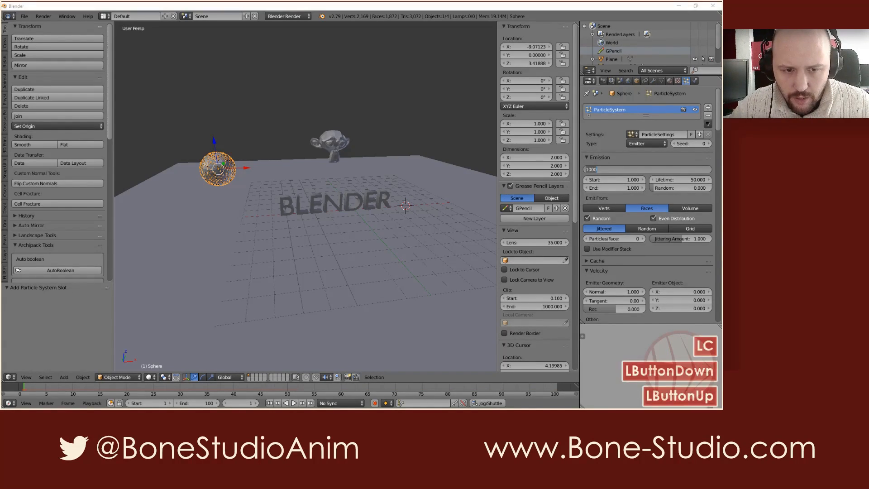
pyautogui.click(673, 137)
pyautogui.click(655, 173)
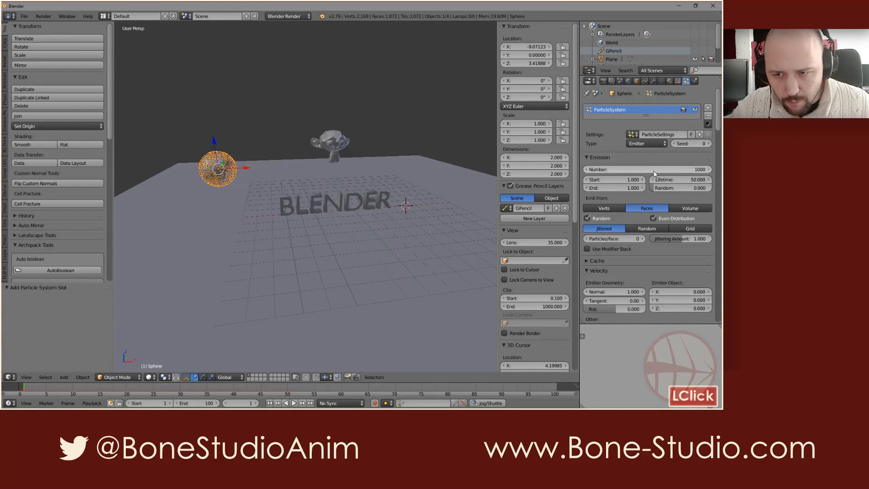
pyautogui.click(653, 169)
pyautogui.write('10')
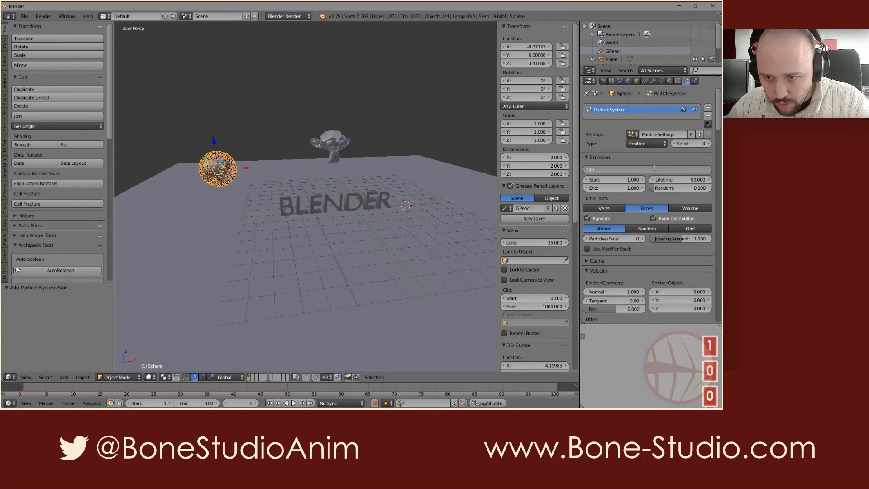
pyautogui.press('Return')
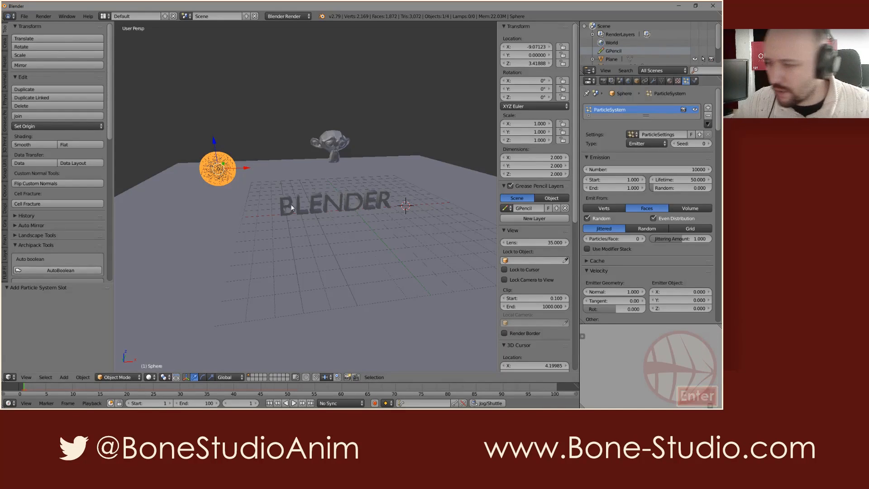
# Play the animation to preview the particles falling from the sphere, and return to the first frame.
pyautogui.keyDown('shift'); pyautogui.moveTo(259, 197); pyautogui.dragTo(279, 216, button='middle'); pyautogui.keyUp('shift')
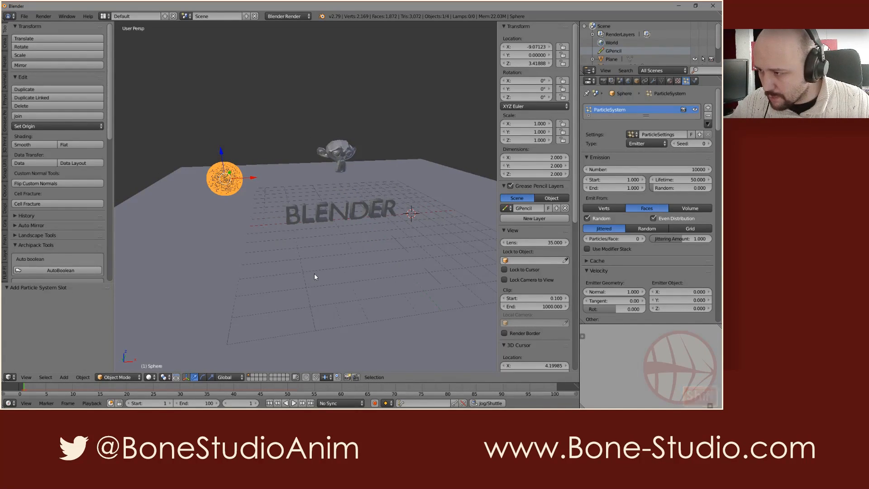
pyautogui.hotkey('alt', 'a')
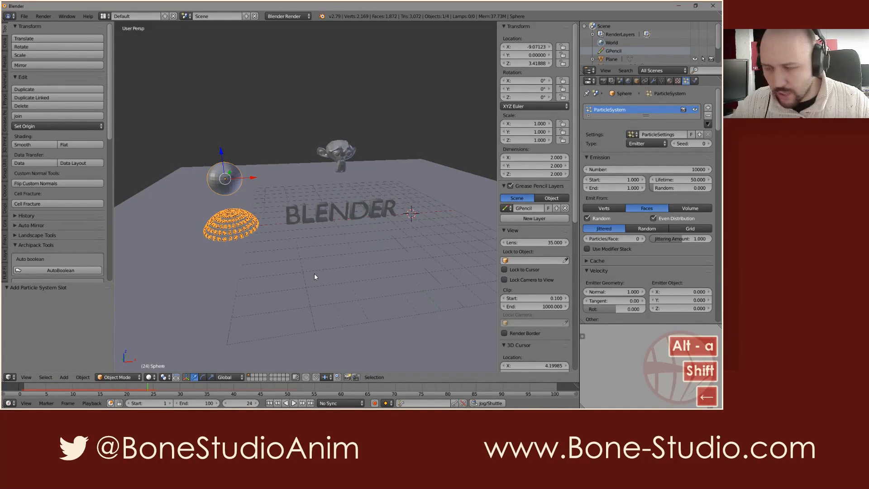
pyautogui.hotkey('shift', 'Left')
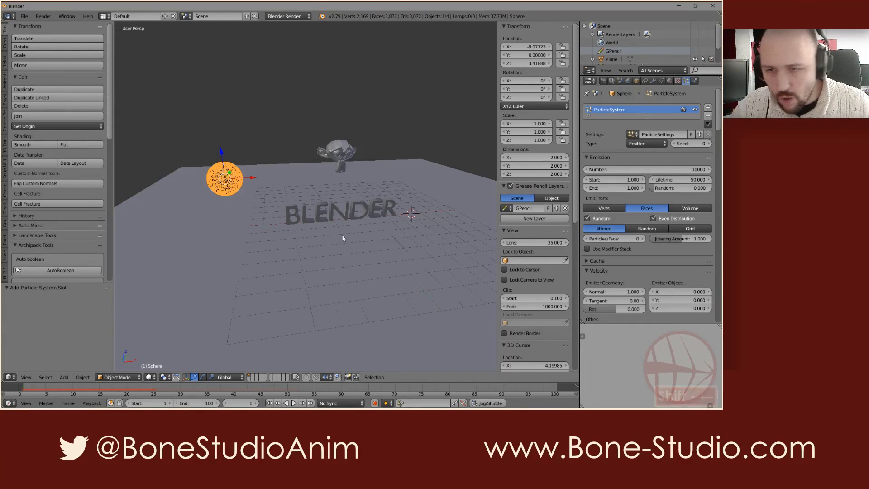
# Save the scene as a new file named Basic in the SPH_MorphTutorial folder.
pyautogui.click(24, 16)
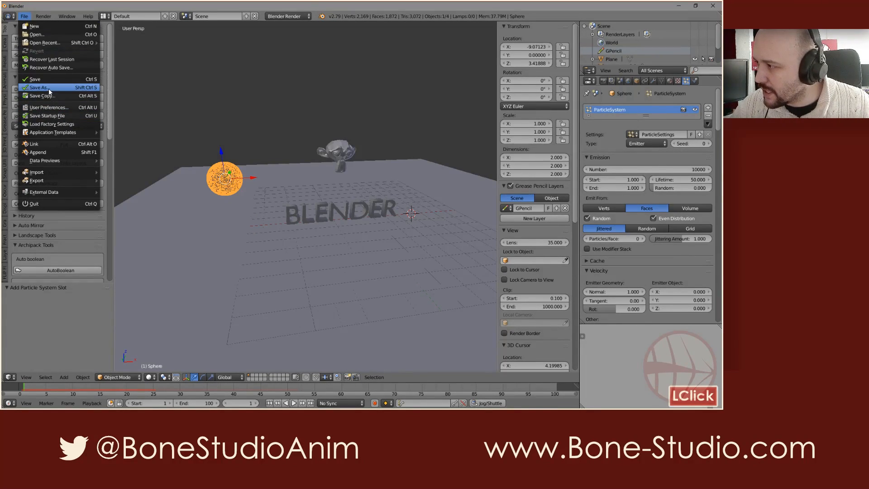
pyautogui.write('Basic')
pyautogui.press('Return')
pyautogui.press('Return')
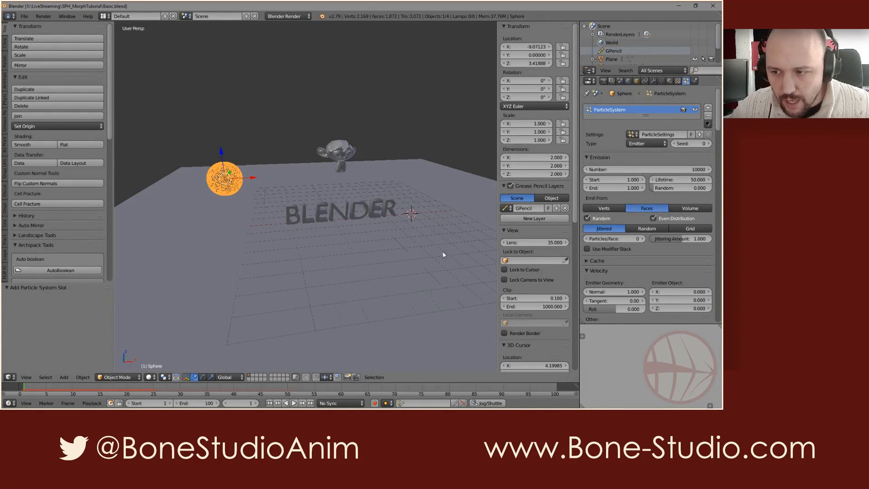
# Enable Collision physics on the ground plane.
pyautogui.rightClick(457, 192)
pyautogui.click(695, 81)
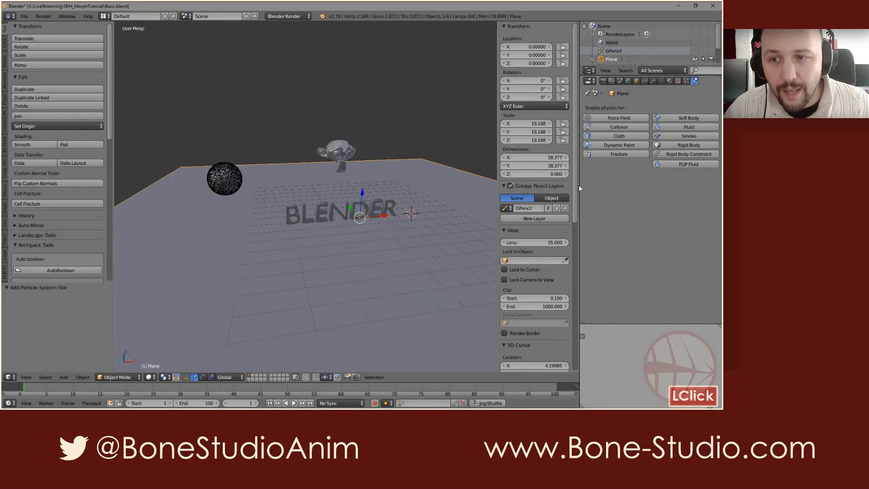
pyautogui.click(619, 127)
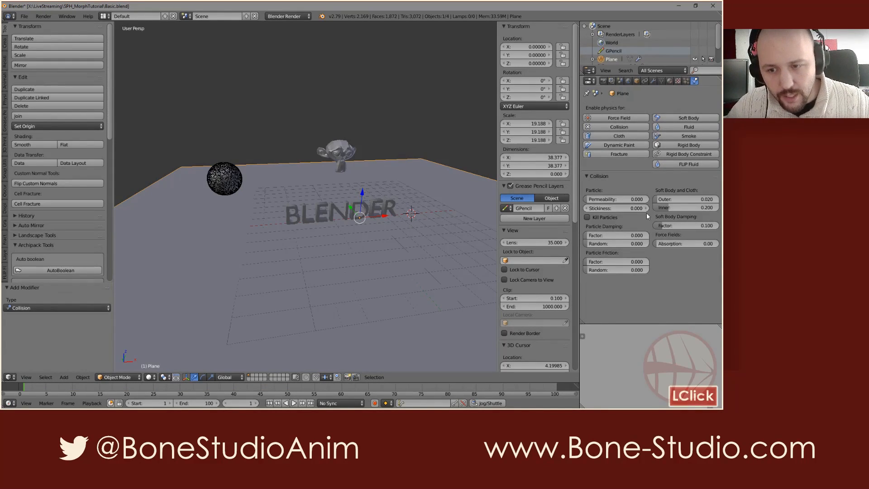
# Set the ground plane's particle damping to a factor of 0.7 with a random value of 0.2.
pyautogui.click(623, 235)
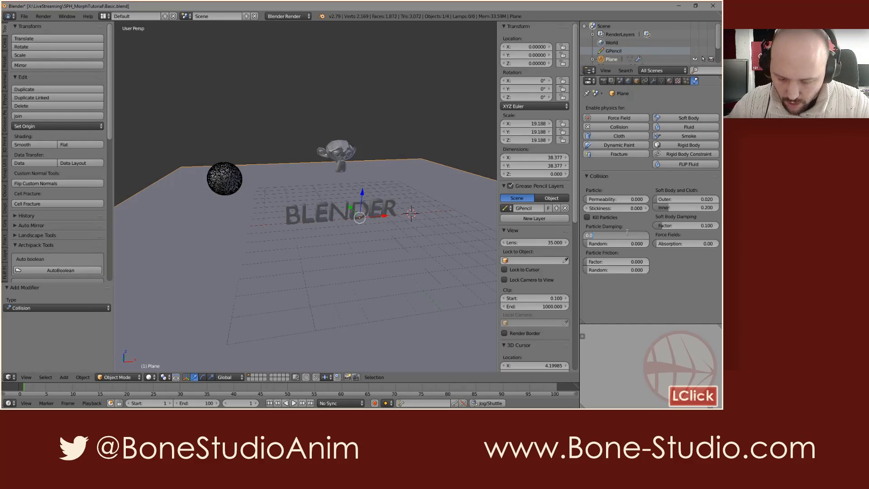
pyautogui.write('.7')
pyautogui.press('Return')
pyautogui.click(628, 234)
pyautogui.write('.5')
pyautogui.press('Return')
pyautogui.click(628, 236)
pyautogui.write('.7')
pyautogui.press('Return')
pyautogui.click(630, 243)
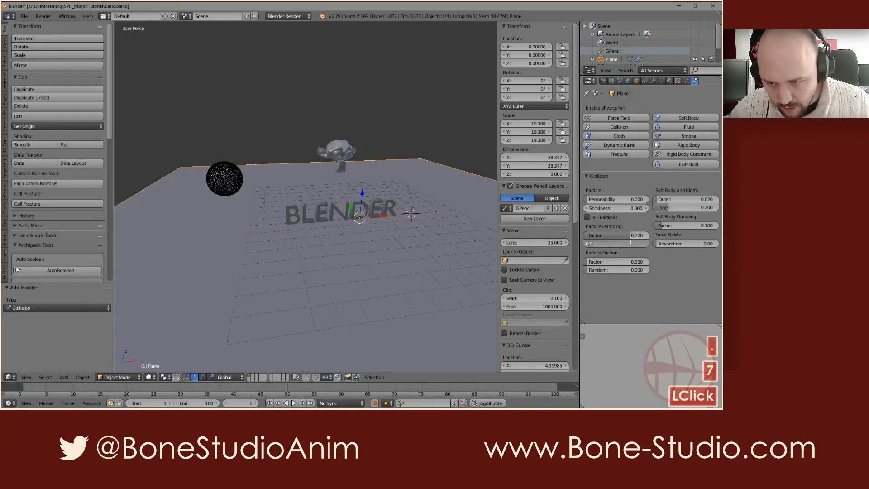
pyautogui.write('.2')
pyautogui.press('Return')
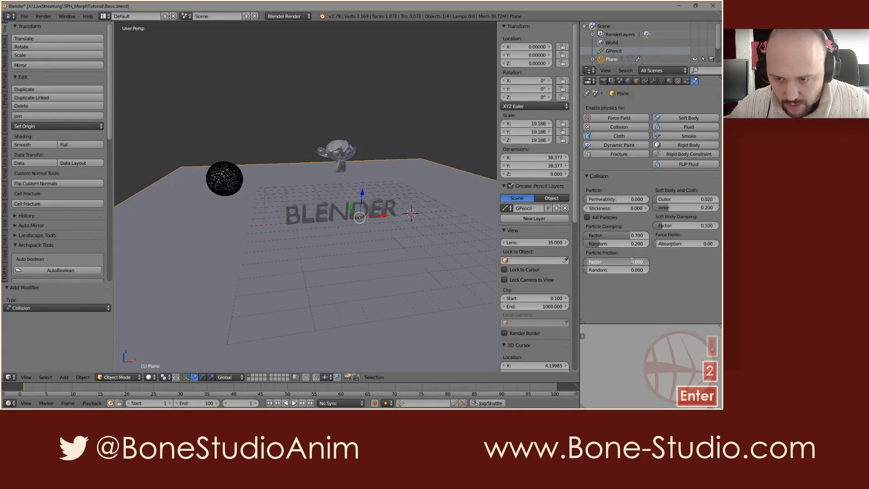
# Set the ground plane's particle friction to a factor of 0.7 with a random value of 0.2.
pyautogui.click(632, 261)
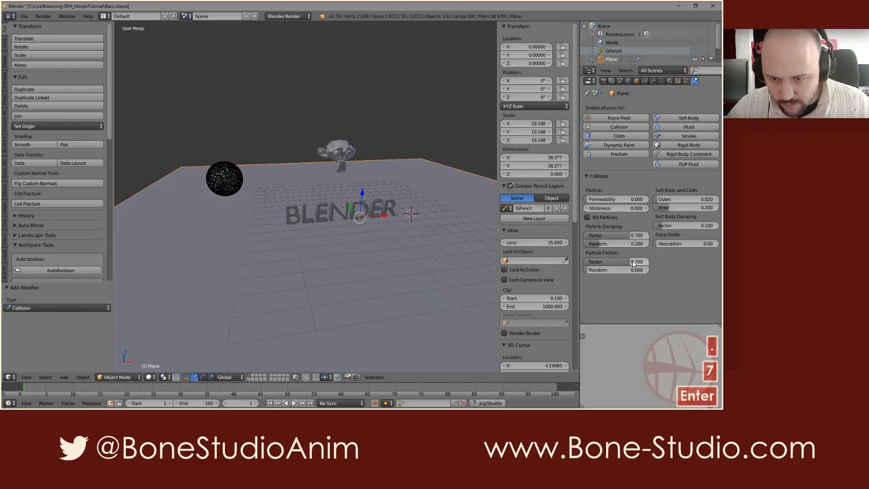
pyautogui.click(632, 270)
pyautogui.write('.2')
pyautogui.press('Return')
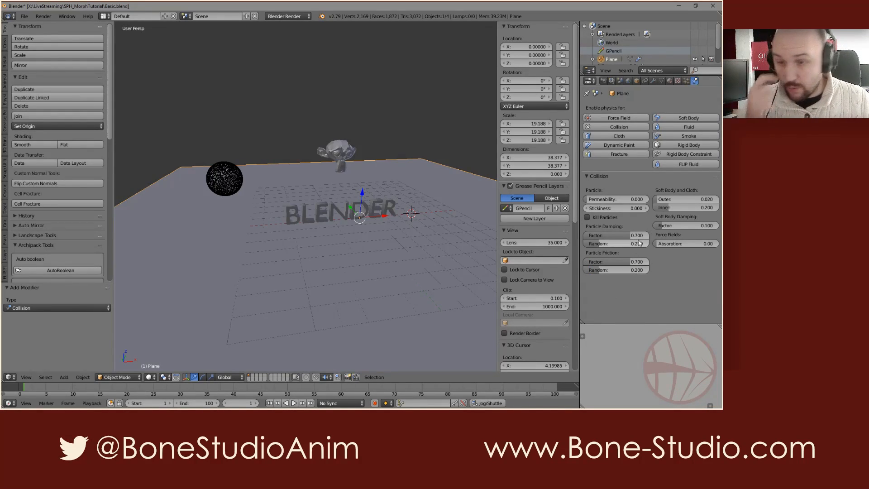
# Play the simulation to check how the particles collide with the ground plane, and rewind to frame 1.
pyautogui.hotkey('alt', 'a')
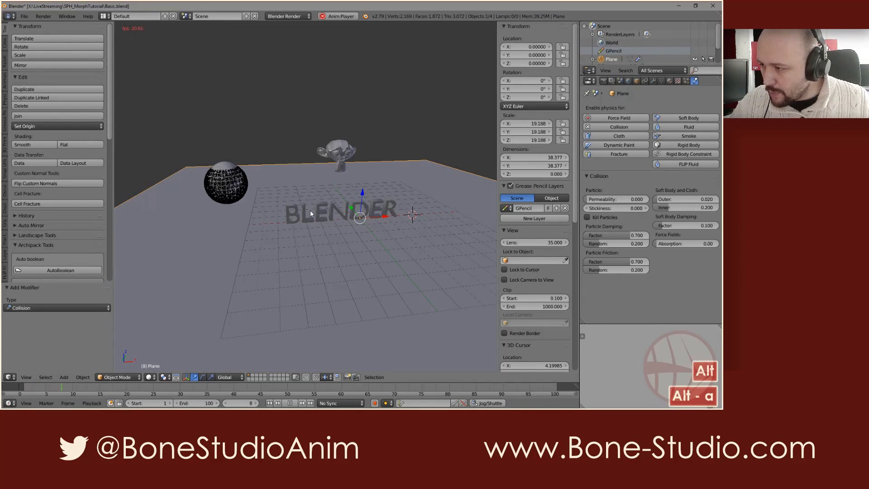
pyautogui.hotkey('alt', 'a')
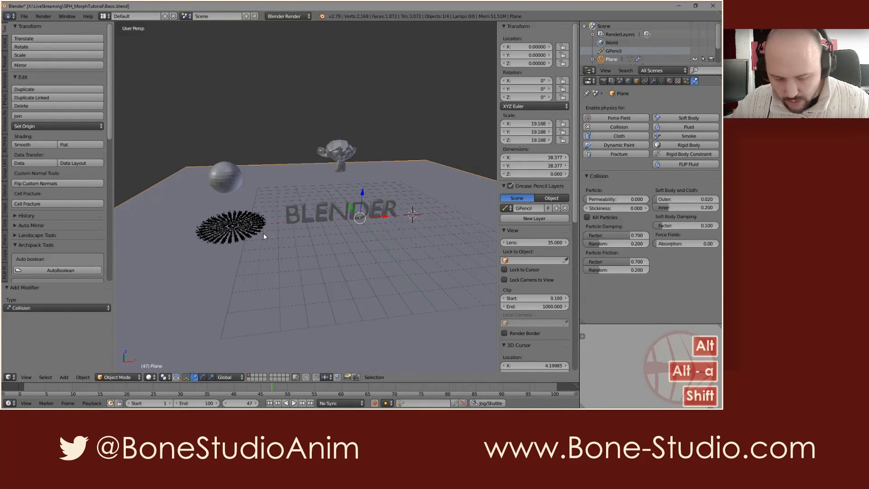
pyautogui.hotkey('shift', 'Left')
# Select the sphere, bring up its particle settings and examine how the particles are distributed over its surface.
pyautogui.rightClick(225, 177)
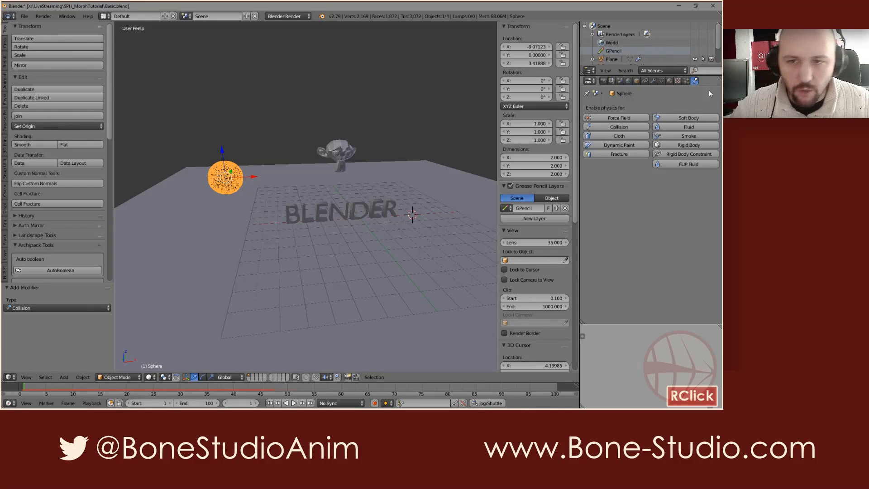
pyautogui.click(686, 80)
pyautogui.scroll(-3, 634, 210)
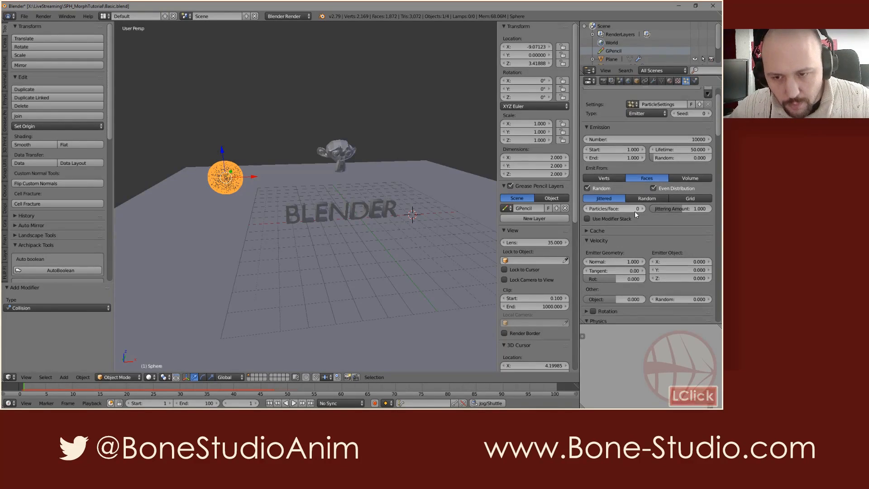
pyautogui.keyDown('shift'); pyautogui.moveTo(240, 196); pyautogui.dragTo(273, 196, button='middle'); pyautogui.keyUp('shift')
pyautogui.scroll(3, 269, 180)
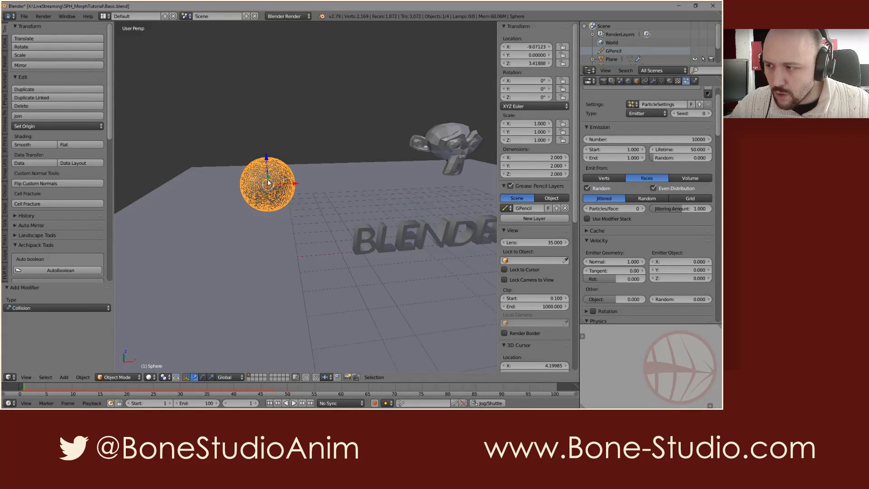
pyautogui.scroll(2, 268, 182)
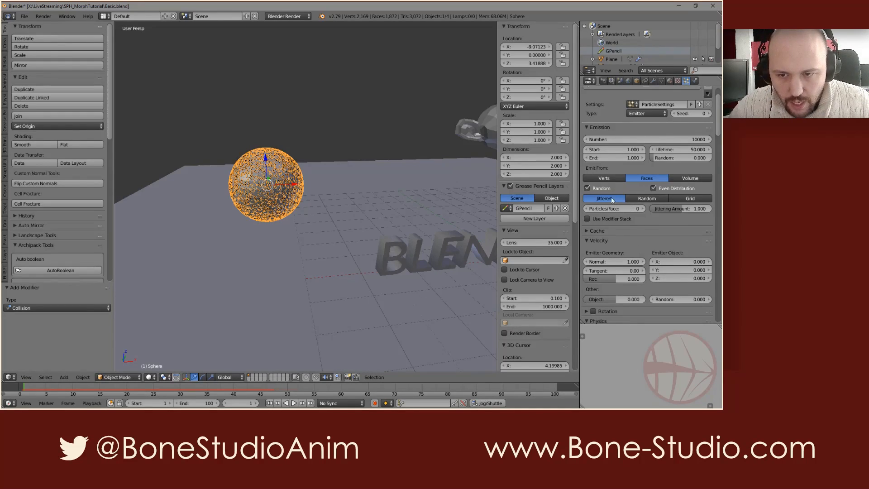
pyautogui.keyDown('shift'); pyautogui.moveTo(305, 240); pyautogui.dragTo(276, 222, button='middle'); pyautogui.keyUp('shift')
# Play the particle simulation and inspect the particles' lifespan around frame 52.
pyautogui.hotkey('alt', 'a')
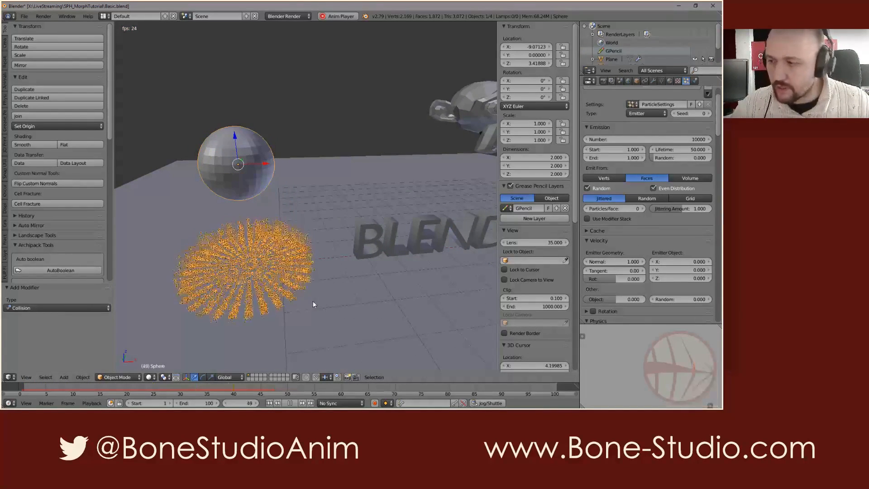
pyautogui.hotkey('alt', 'a')
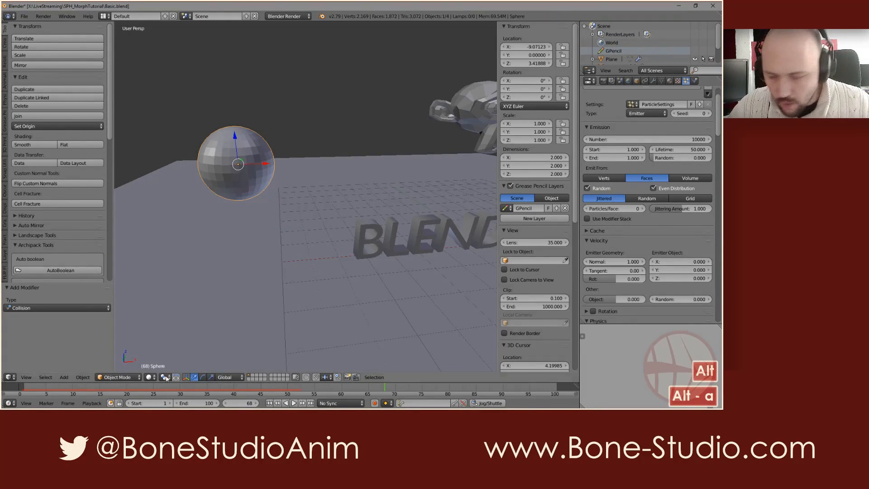
pyautogui.click(293, 389)
pyautogui.click(299, 387)
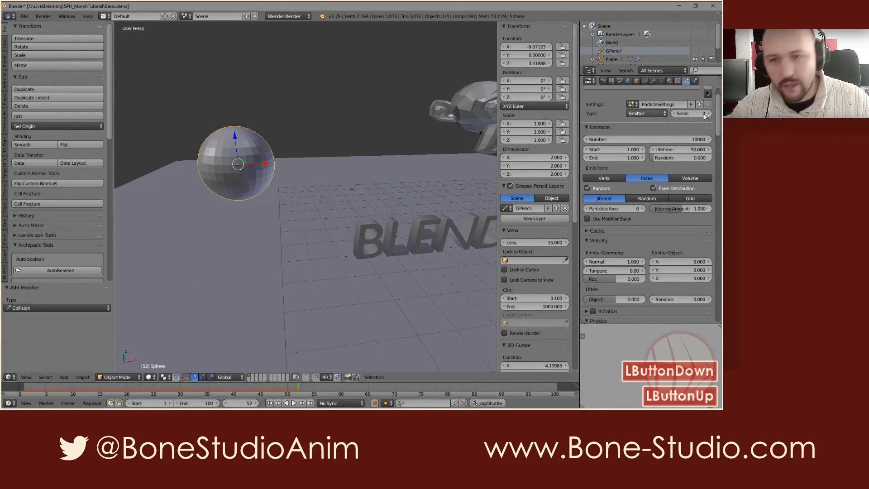
# Set the lifetime of the sphere's particles to 10000 frames.
pyautogui.click(693, 149)
pyautogui.write('10000')
pyautogui.press('BackSpace')
pyautogui.press('BackSpace')
pyautogui.press('BackSpace')
pyautogui.write('000')
pyautogui.press('Return')
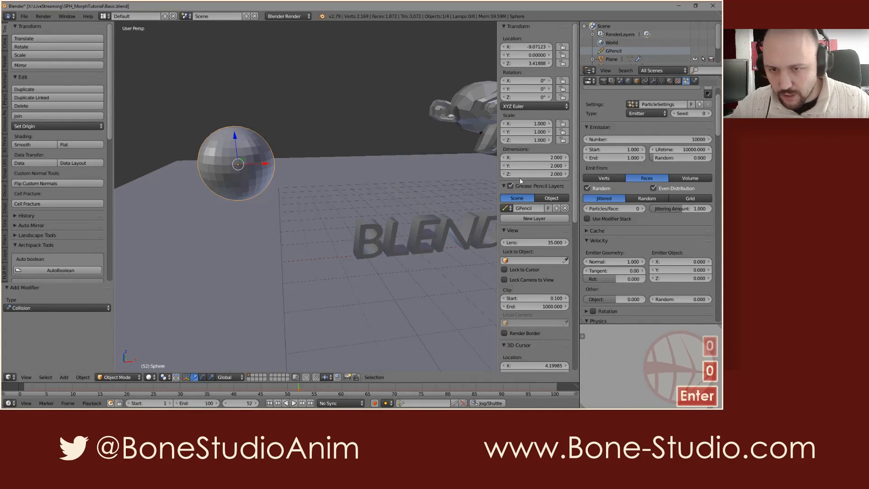
# Play the simulation from frame 1 to check the particles with their longer lifetime, and rewind to frame 1.
pyautogui.hotkey('shift', 'Left')
pyautogui.hotkey('alt', 'a')
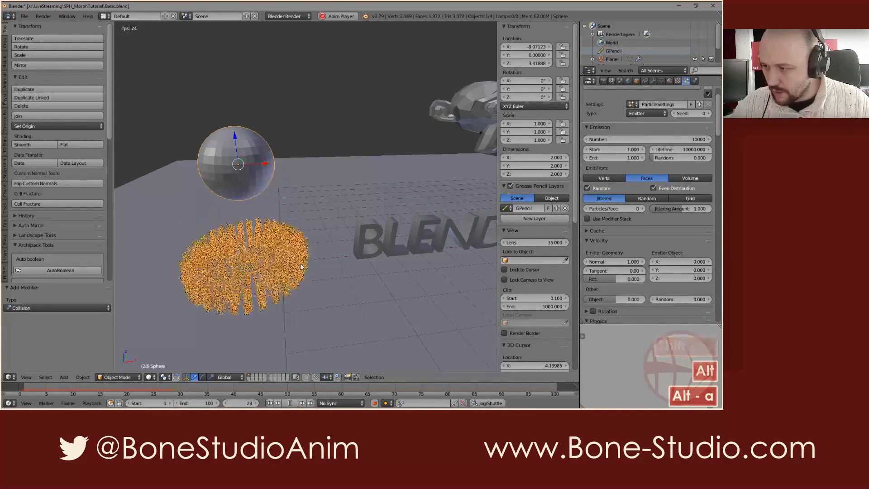
pyautogui.hotkey('alt', 'a')
pyautogui.hotkey('shift', 'Left')
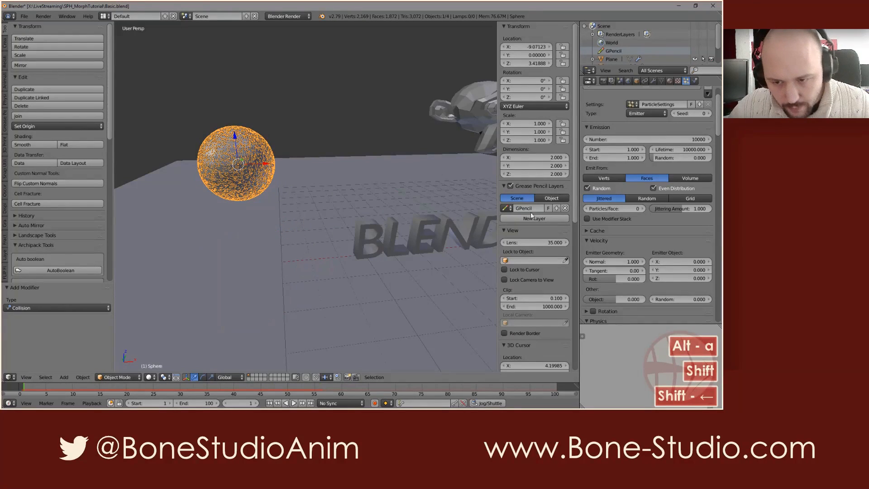
# Set the normal emission velocity of the sphere's particles to 0.
pyautogui.scroll(-3, 593, 123)
pyautogui.click(623, 201)
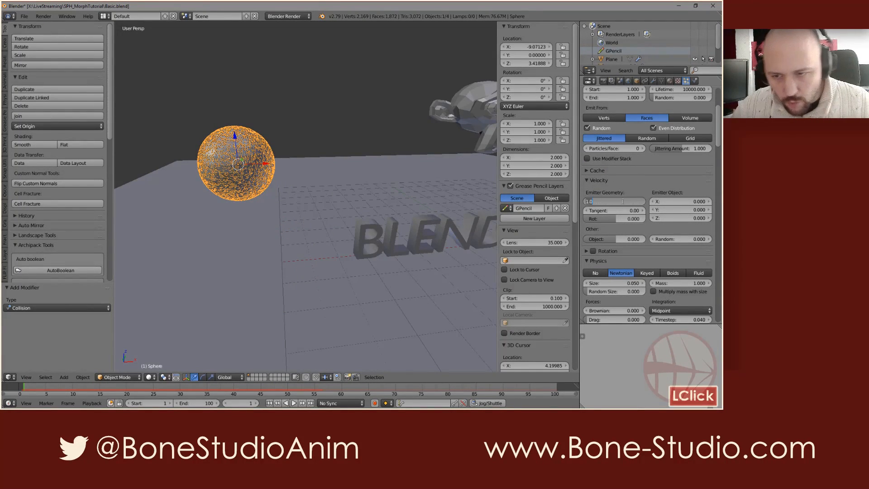
pyautogui.write('0')
pyautogui.press('Return')
# Switch the particle physics type to Fluid, play the simulation briefly to check its behaviour, and rewind to frame 1.
pyautogui.scroll(-3, 678, 159)
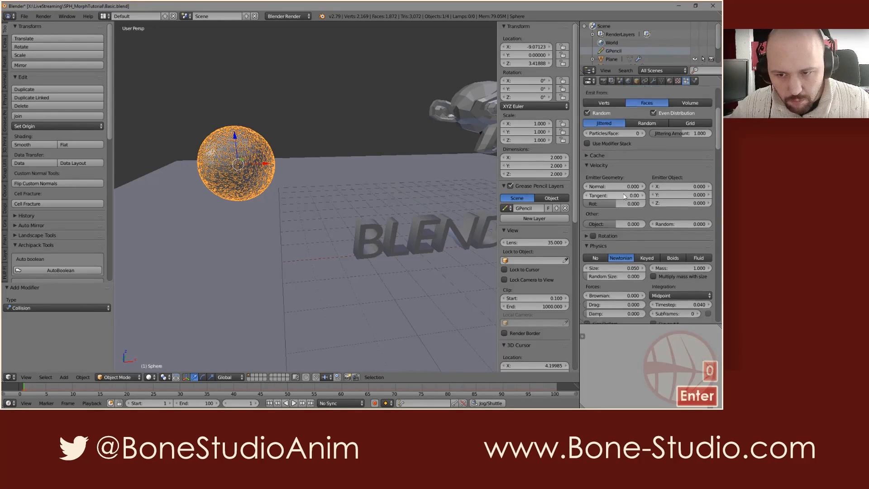
pyautogui.scroll(-1, 703, 131)
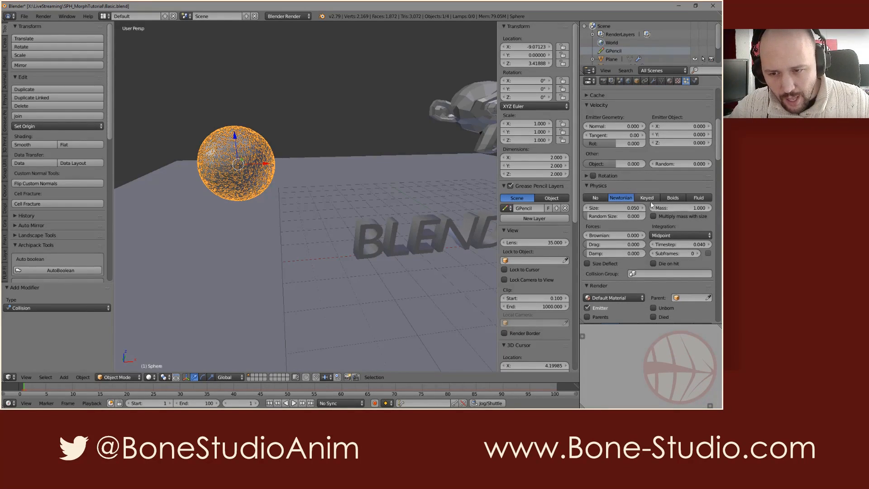
pyautogui.click(697, 199)
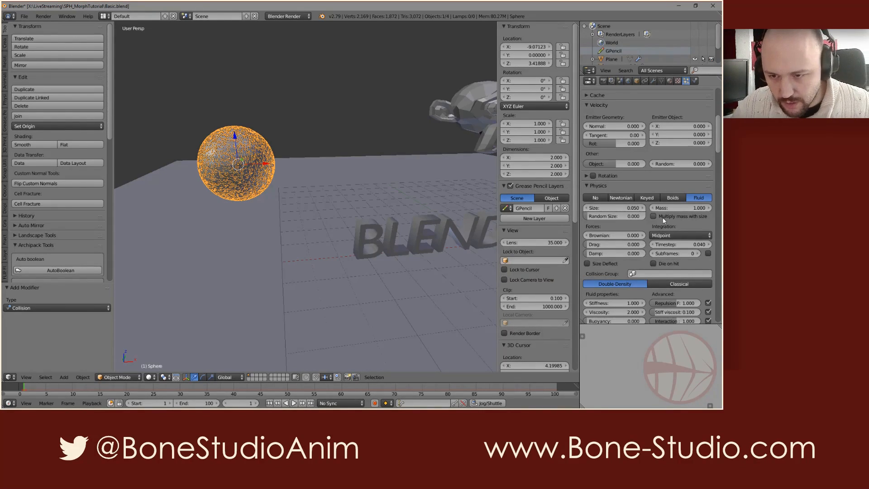
pyautogui.scroll(-2, 642, 218)
pyautogui.hotkey('alt', 'a')
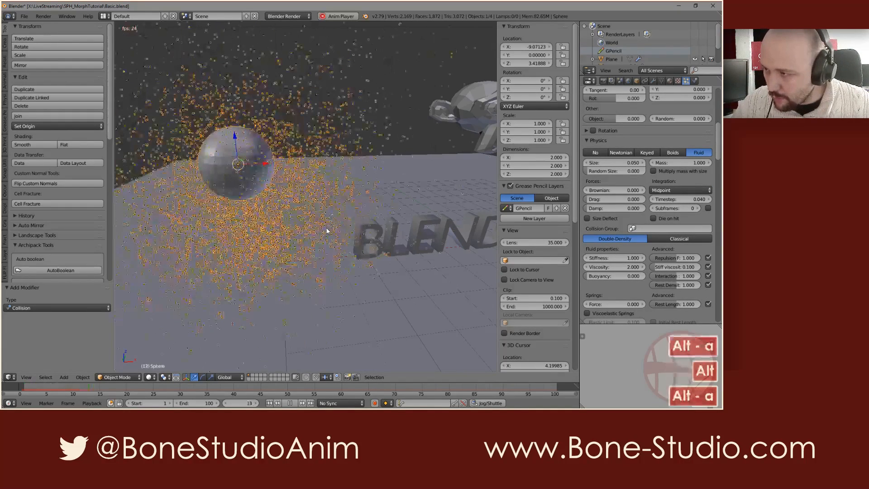
pyautogui.hotkey('shift', 'Left')
# Set the size of the fluid particles to 0.020.
pyautogui.click(626, 162)
pyautogui.press('End')
pyautogui.press('BackSpace')
pyautogui.write('2')
pyautogui.press('Return')
# Play the simulation with the smaller particles and inspect up close how they fall from the sphere to the ground.
pyautogui.hotkey('alt', 'a')
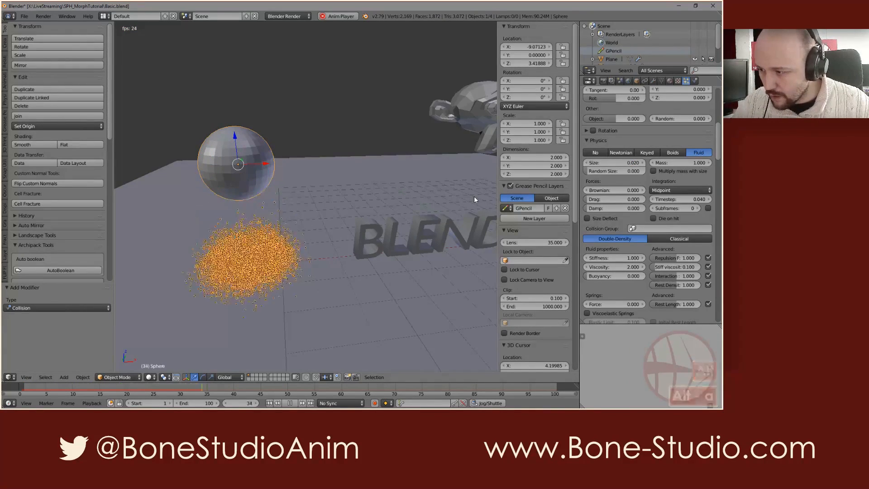
pyautogui.hotkey('alt', 'a')
pyautogui.scroll(4, 292, 249)
pyautogui.moveTo(254, 283); pyautogui.dragTo(299, 282, button='middle')
pyautogui.scroll(3, 338, 260)
pyautogui.hotkey('alt', 'a')
pyautogui.scroll(-3, 297, 287)
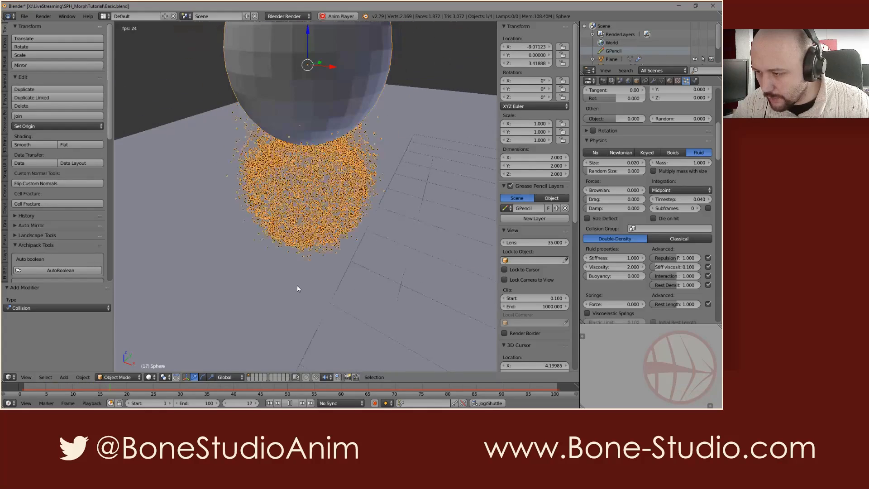
pyautogui.hotkey('alt', 'a')
# Set the animation's end frame to 300 and show the whole frame range in the timeline.
pyautogui.click(209, 401)
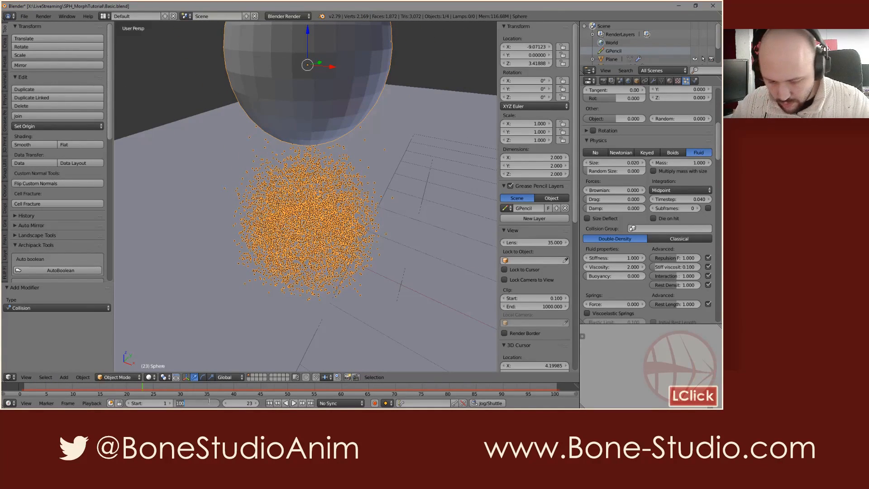
pyautogui.write('300')
pyautogui.press('Return')
pyautogui.scroll(-2, 296, 389)
pyautogui.scroll(-5, 296, 388)
pyautogui.moveTo(330, 390); pyautogui.dragTo(266, 388, button='middle')
pyautogui.scroll(2, 267, 388)
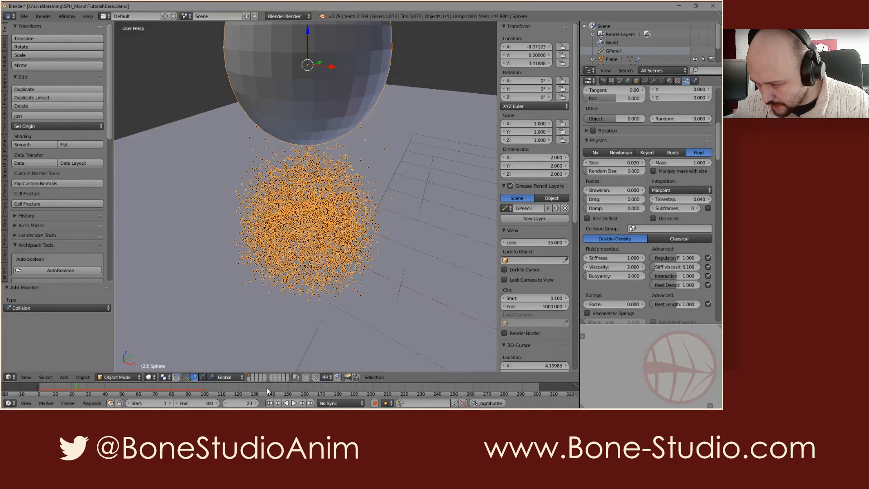
# Play the extended simulation, examine how the fluid particles spread over the ground, and rewind to frame 1 with the whole scene in view.
pyautogui.hotkey('alt', 'a')
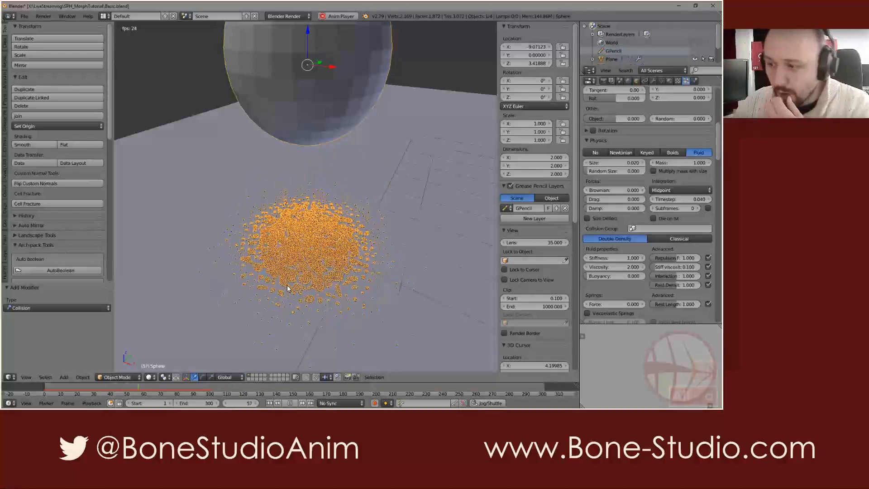
pyautogui.scroll(2, 301, 271)
pyautogui.scroll(-2, 301, 272)
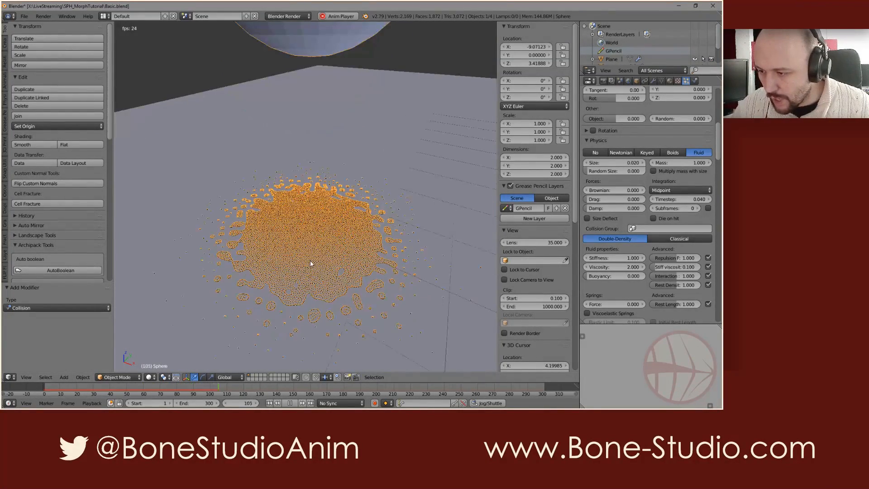
pyautogui.scroll(-2, 324, 272)
pyautogui.moveTo(323, 272)
pyautogui.mouseDown(button='middle')
pyautogui.moveTo(320, 264)
pyautogui.moveTo(309, 283)
pyautogui.moveTo(321, 271)
pyautogui.mouseUp(button='middle')
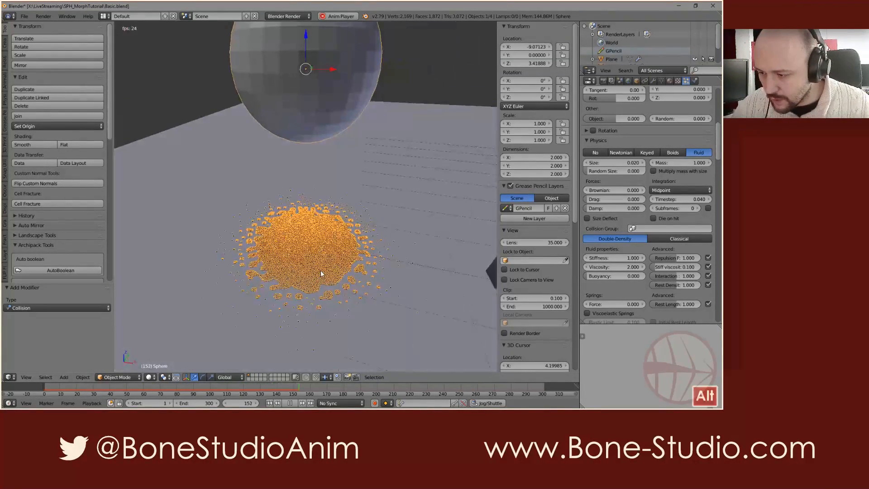
pyautogui.hotkey('alt', 'a')
pyautogui.hotkey('shift', 'Left')
pyautogui.scroll(-4, 319, 272)
pyautogui.keyDown('shift'); pyautogui.moveTo(351, 214); pyautogui.dragTo(314, 204, button='middle'); pyautogui.keyUp('shift')
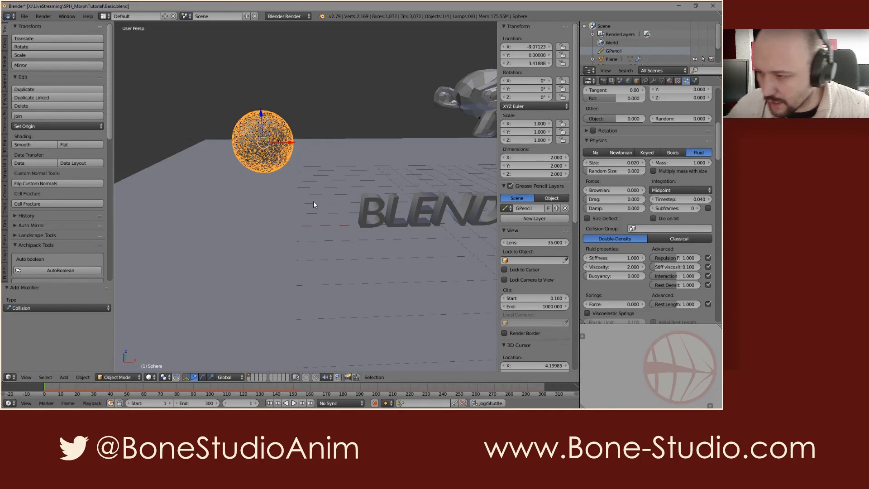
pyautogui.keyDown('shift'); pyautogui.moveTo(313, 201); pyautogui.dragTo(328, 234, button='middle'); pyautogui.keyUp('shift')
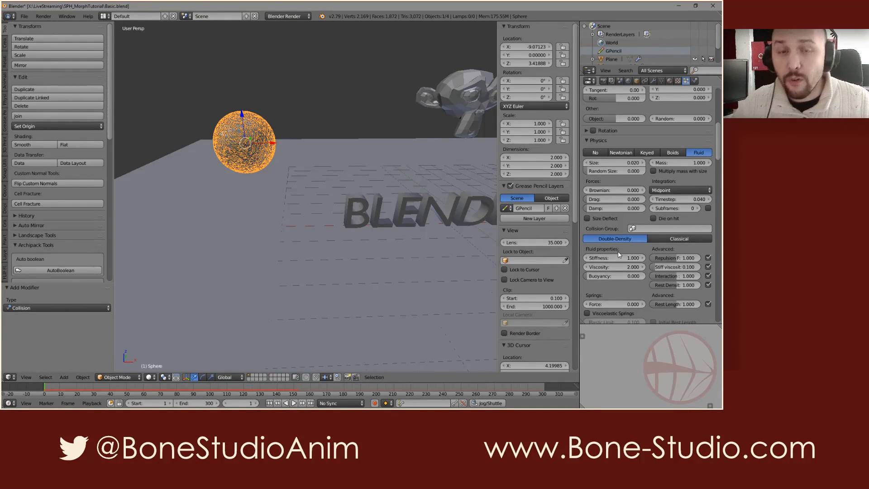
# Set both the drag and the damping of the particles to 0.03.
pyautogui.scroll(-2, 619, 247)
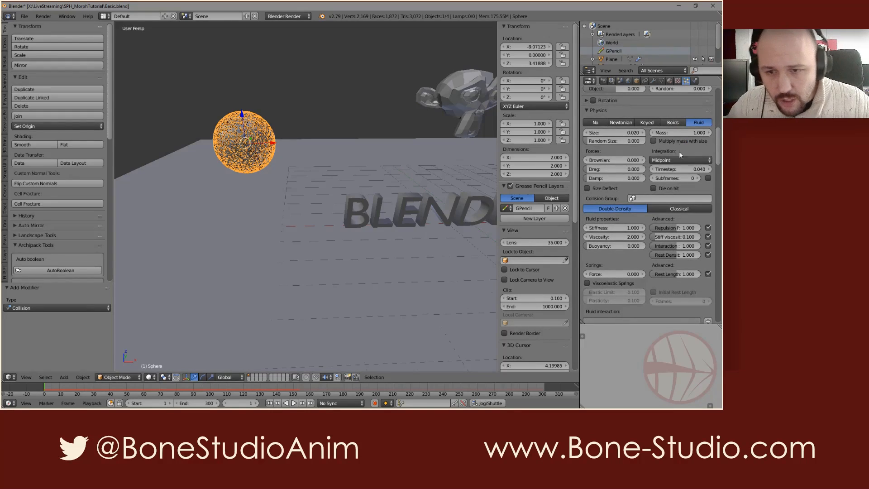
pyautogui.click(624, 170)
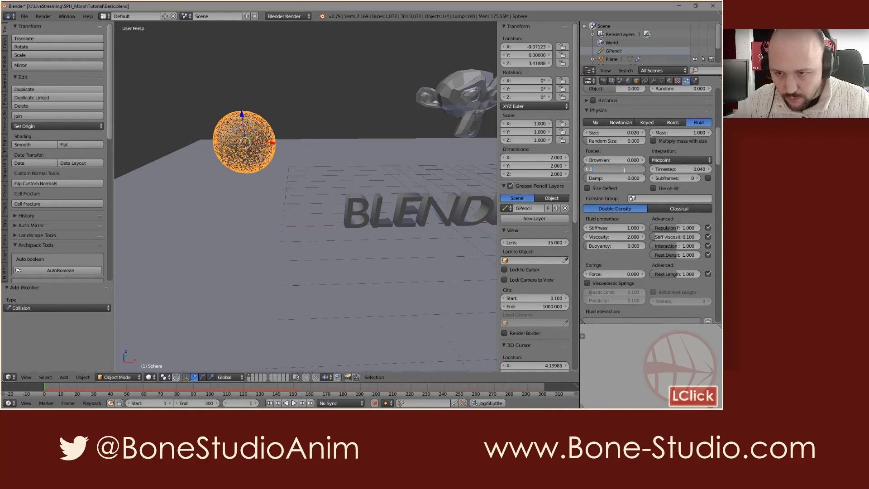
pyautogui.write('0.0')
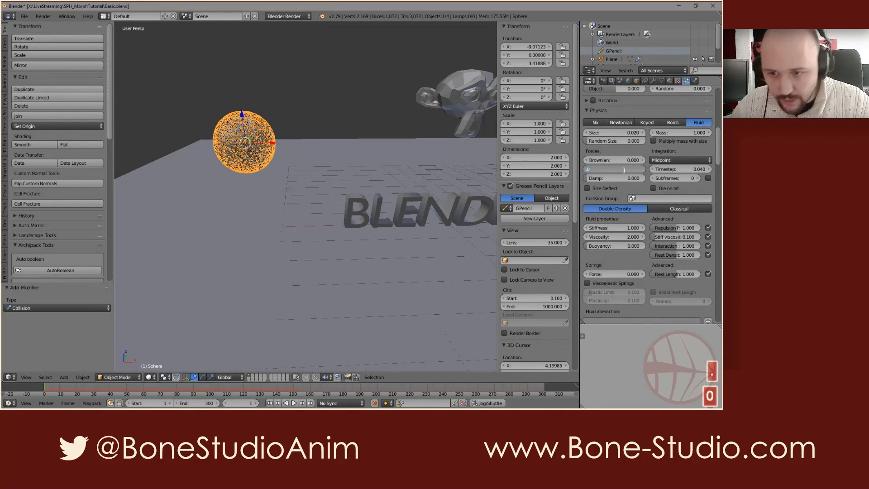
pyautogui.write('3')
pyautogui.press('Return')
pyautogui.click(627, 178)
pyautogui.write('0')
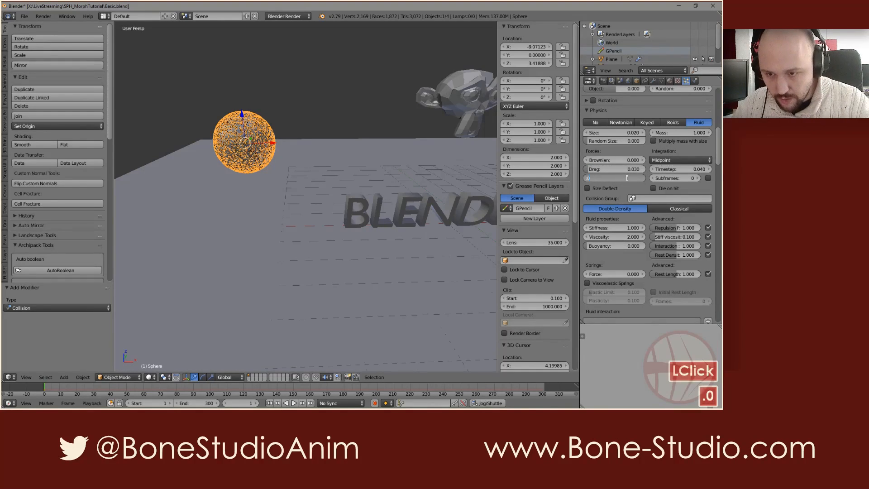
pyautogui.write('.03')
pyautogui.press('Return')
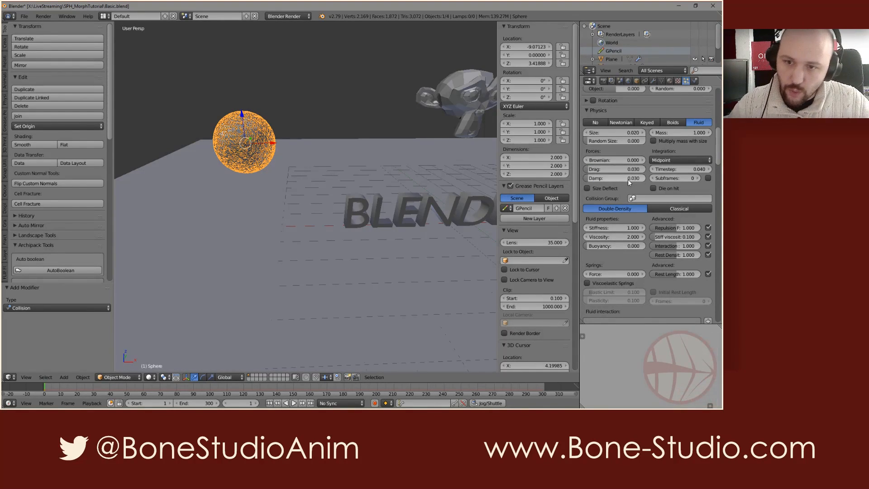
# Change the particle integration method to Verlet and set the subframes to 4.
pyautogui.click(675, 161)
pyautogui.click(676, 162)
pyautogui.click(674, 161)
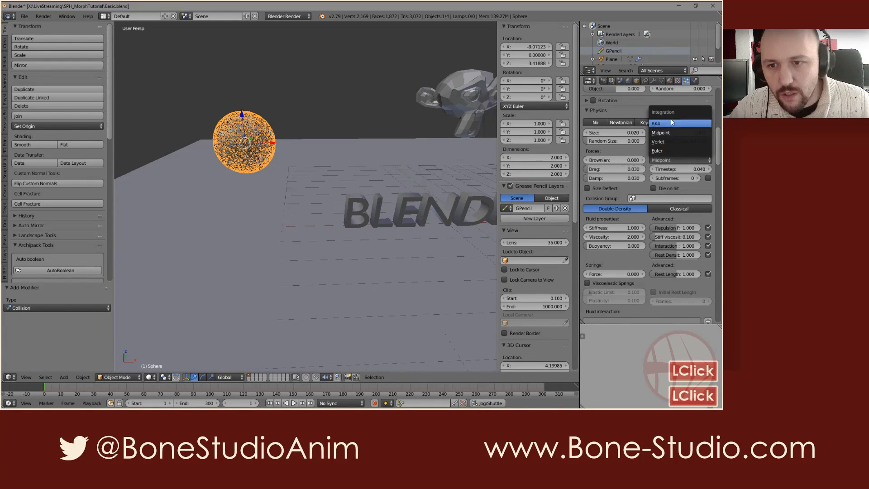
pyautogui.click(666, 145)
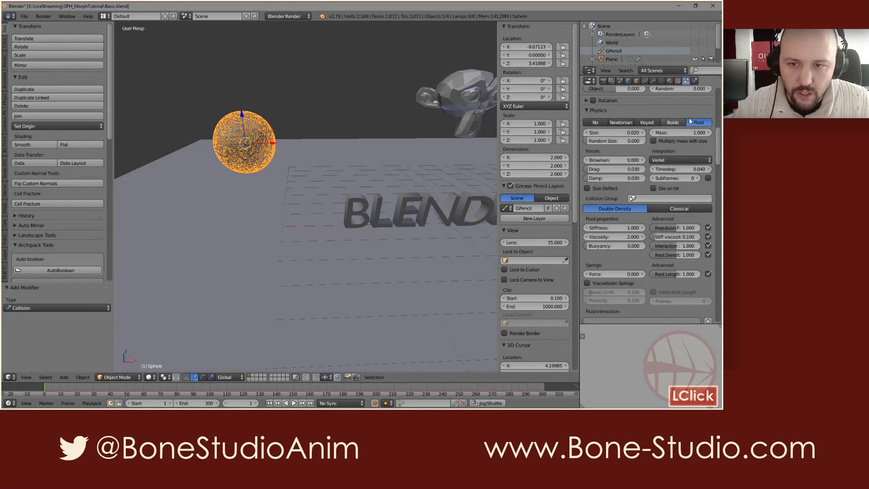
pyautogui.click(676, 178)
pyautogui.write('4')
pyautogui.press('Return')
# Play the simulation from frame 1 and inspect how the damped particles settle on the ground, stopping near frame 108.
pyautogui.hotkey('shift', 'Left')
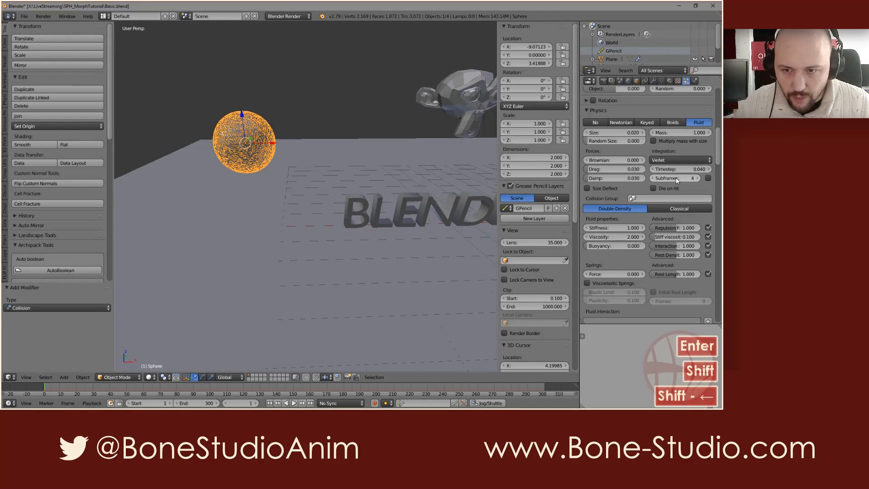
pyautogui.hotkey('alt', 'a')
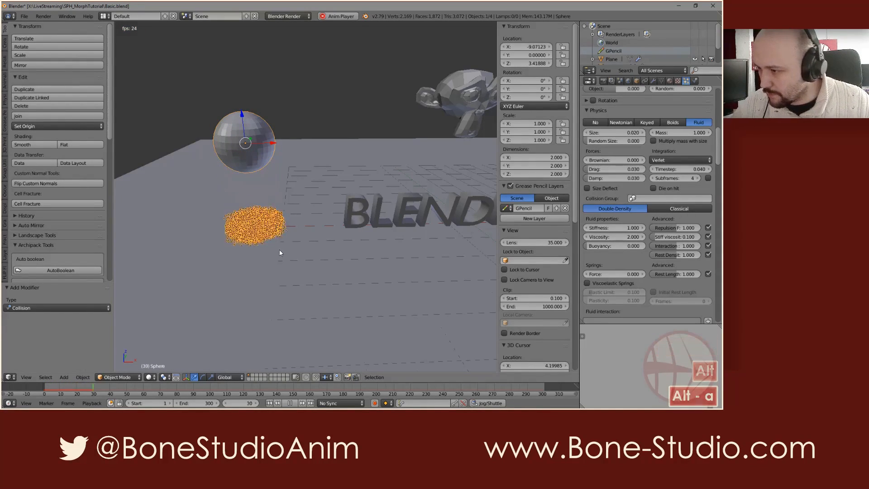
pyautogui.scroll(3, 253, 233)
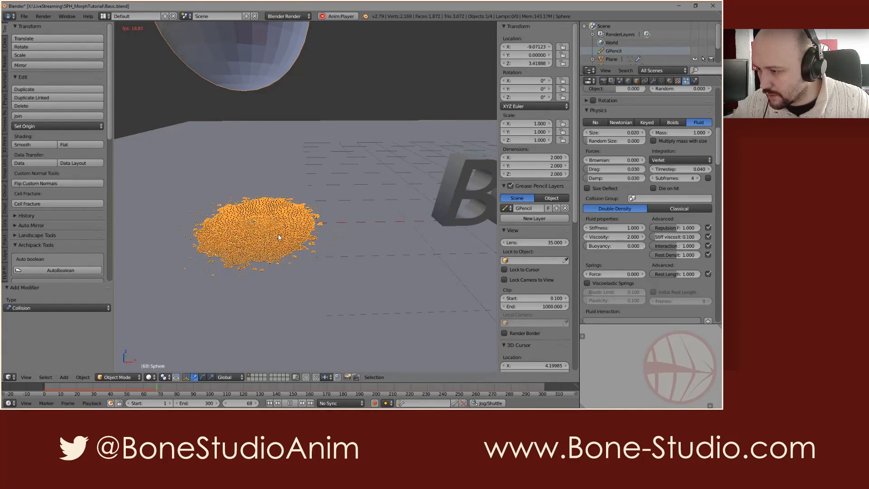
pyautogui.moveTo(270, 245)
pyautogui.mouseDown(button='middle')
pyautogui.moveTo(270, 258)
pyautogui.moveTo(269, 245)
pyautogui.mouseUp(button='middle')
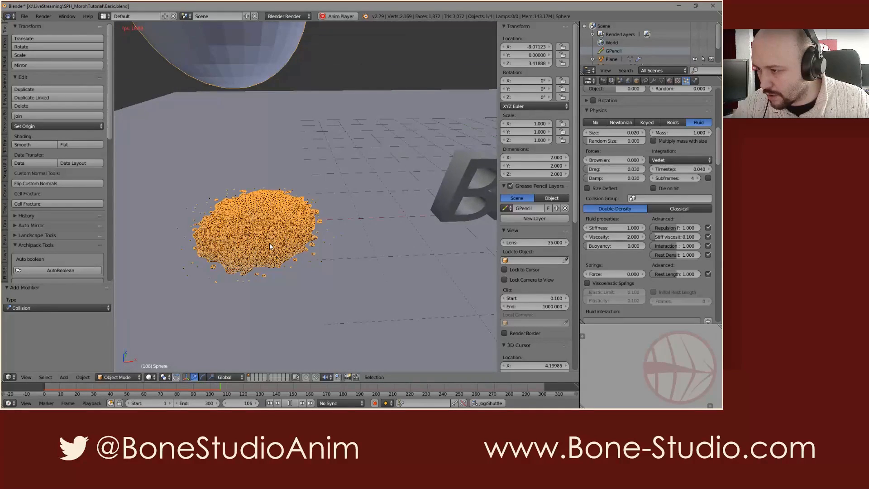
pyautogui.hotkey('alt', 'a')
pyautogui.scroll(-4, 270, 246)
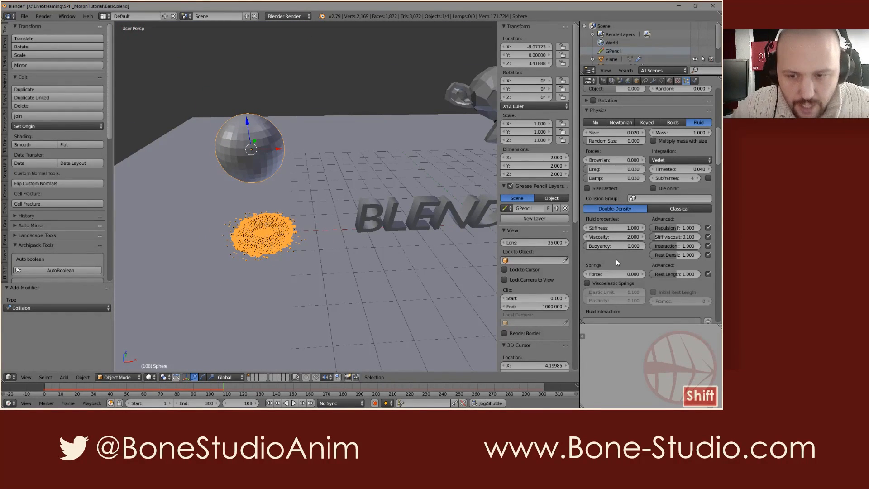
# Add a Charge force field as the first field type of the particles, with a strength of -10.
pyautogui.scroll(-10, 620, 263)
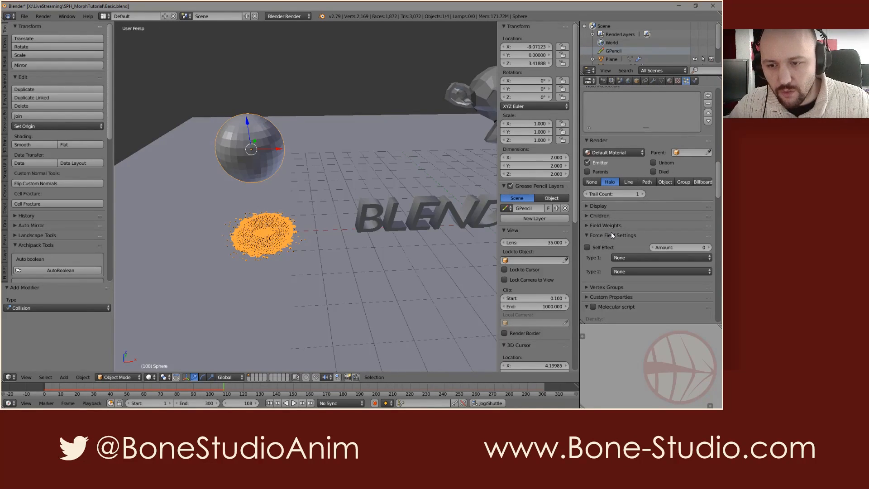
pyautogui.click(611, 233)
pyautogui.scroll(-2, 596, 253)
pyautogui.click(628, 213)
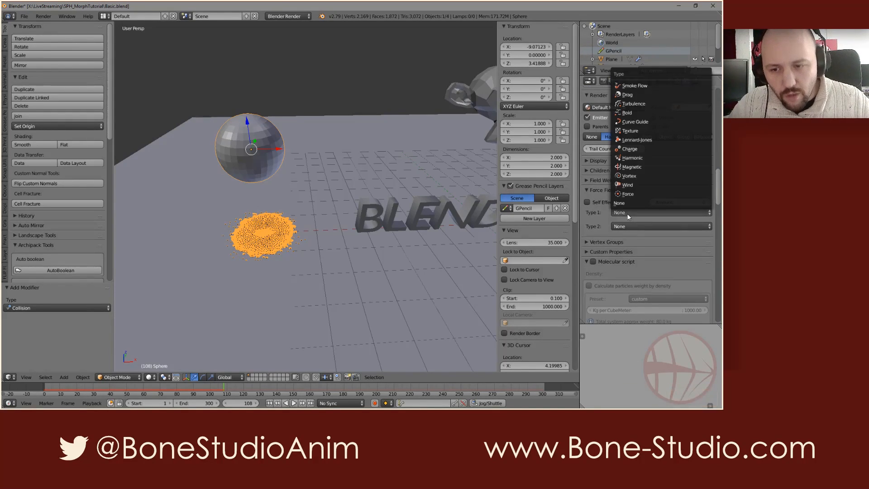
pyautogui.click(630, 148)
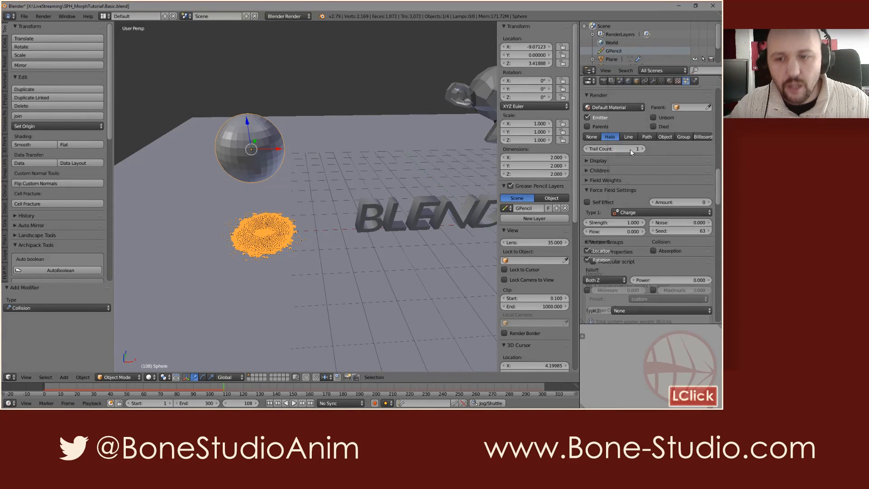
pyautogui.click(626, 222)
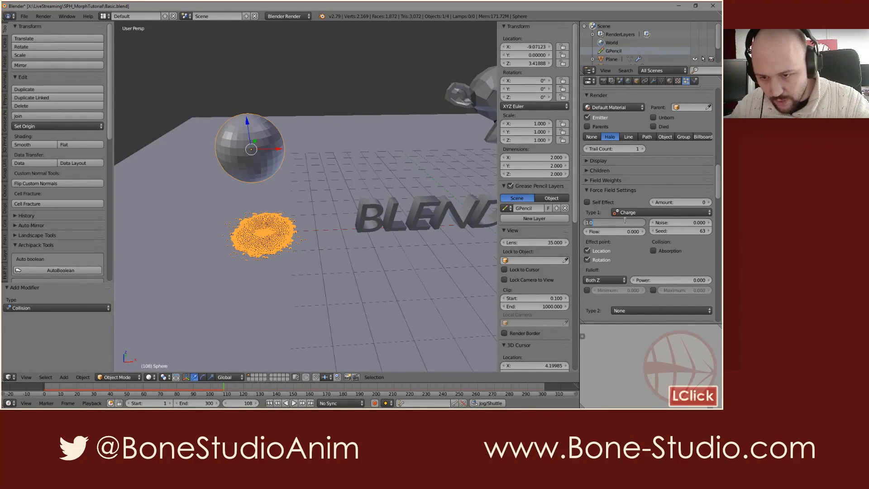
pyautogui.write('-10')
pyautogui.press('Return')
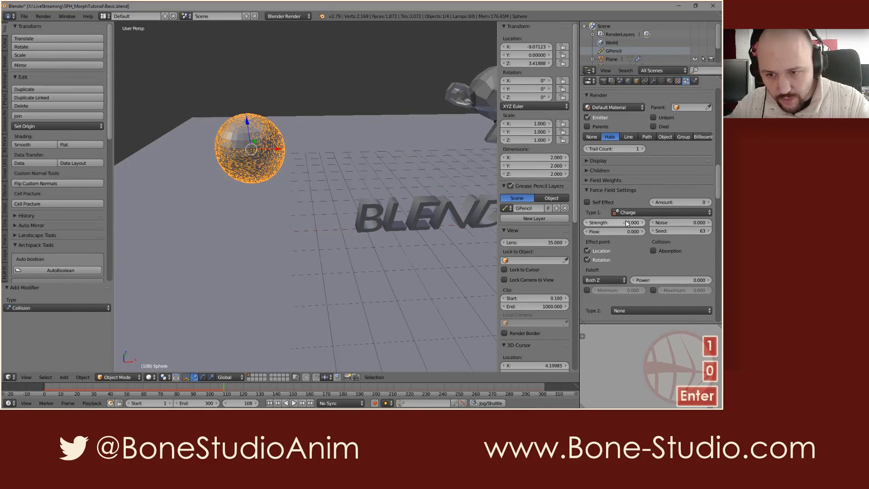
# Play the simulation to inspect the charged particles' behaviour on the ground up close, and return to frame 1.
pyautogui.hotkey('alt', 'a')
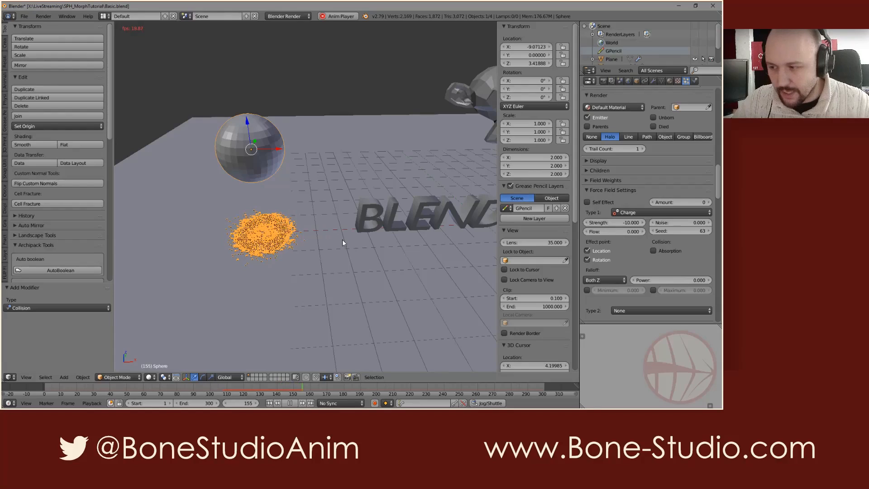
pyautogui.scroll(5, 320, 231)
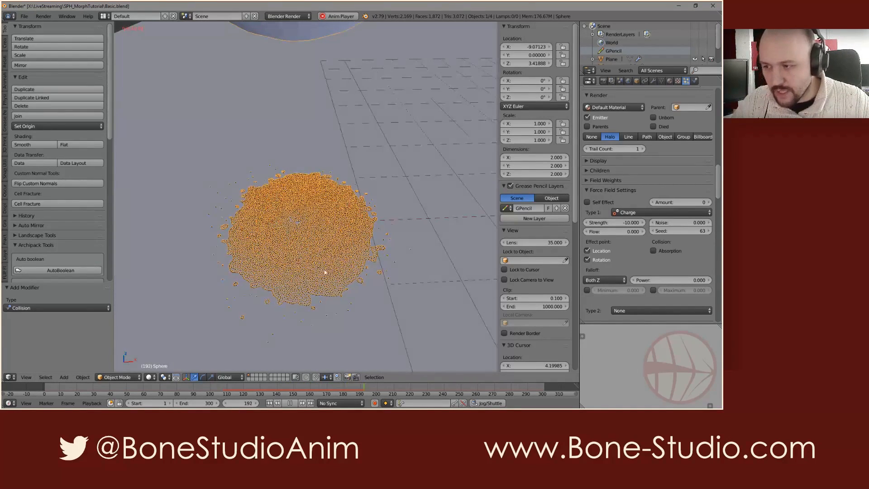
pyautogui.hotkey('alt', 'a')
pyautogui.hotkey('shift', 'Left')
# Move the BLENDER text about 1.43 units along the negative X axis, closer to the sphere emitter.
pyautogui.moveTo(303, 247); pyautogui.dragTo(431, 216, button='middle')
pyautogui.rightClick(446, 212)
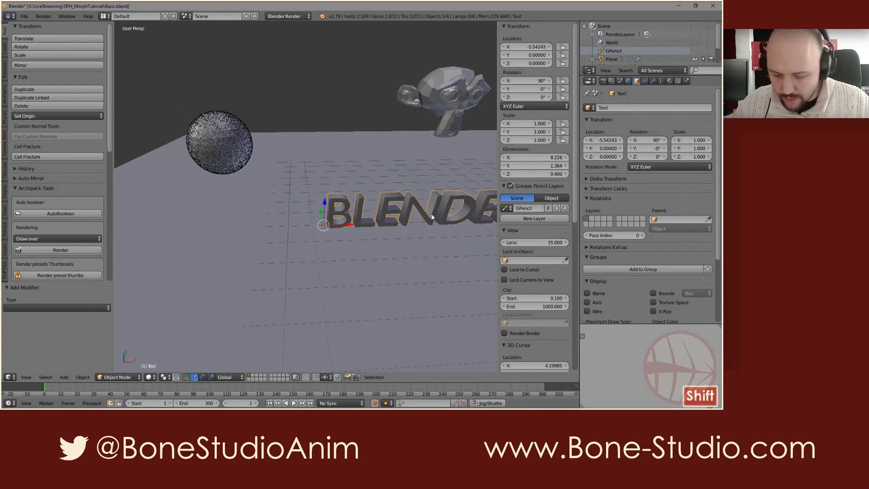
pyautogui.press('g')
pyautogui.press('x')
pyautogui.click(395, 218)
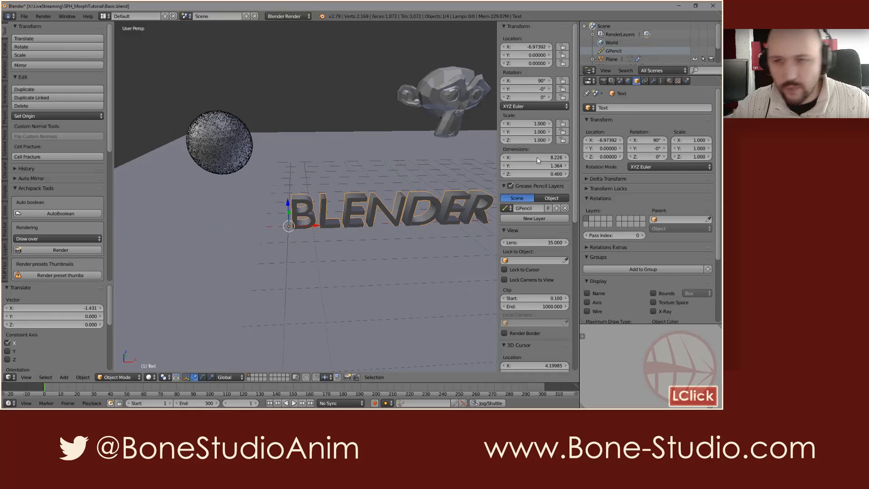
# Enable a force field on the BLENDER text and change its type to Charge.
pyautogui.click(686, 82)
pyautogui.click(611, 118)
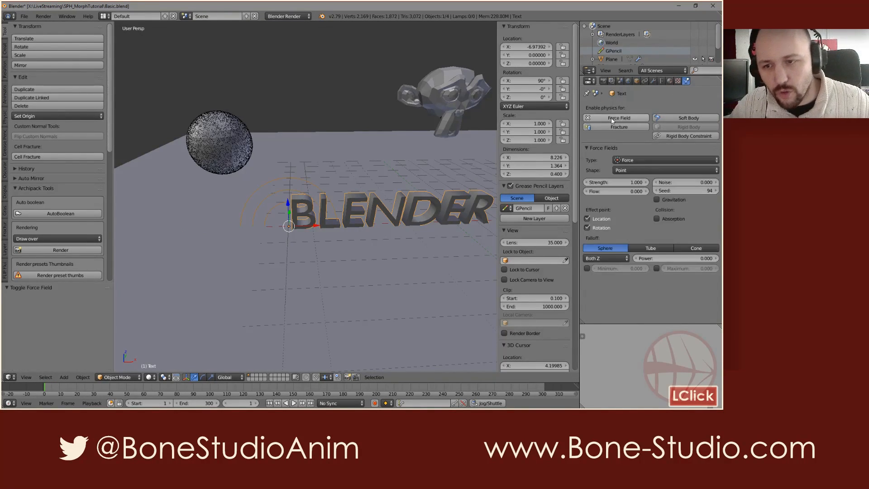
pyautogui.click(637, 160)
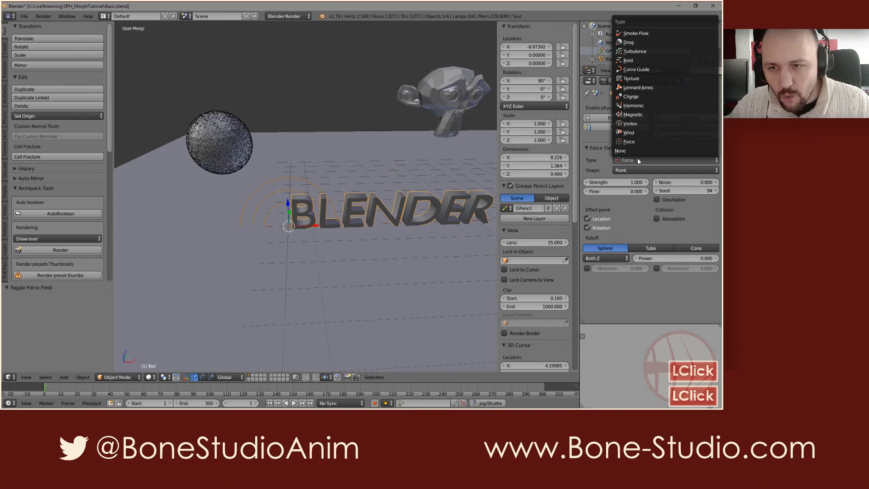
pyautogui.click(630, 96)
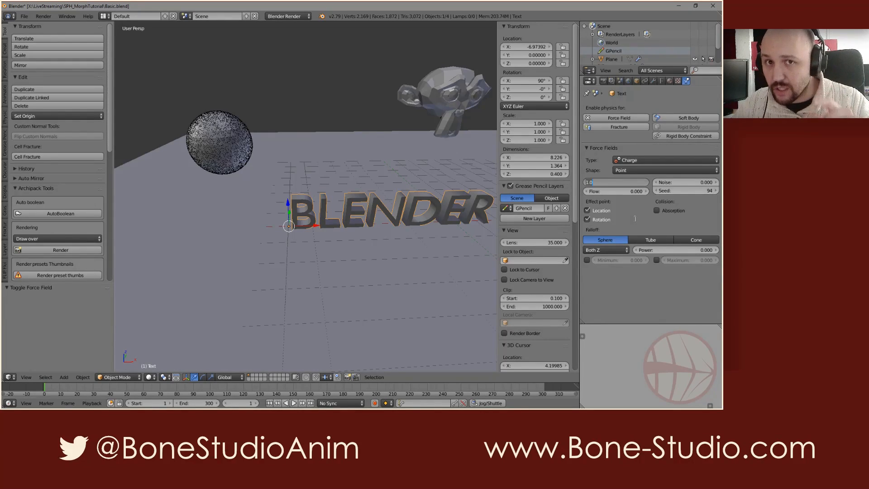
# Set the text's Charge field strength to 10 and its flow to 3.
pyautogui.write('10')
pyautogui.press('Return')
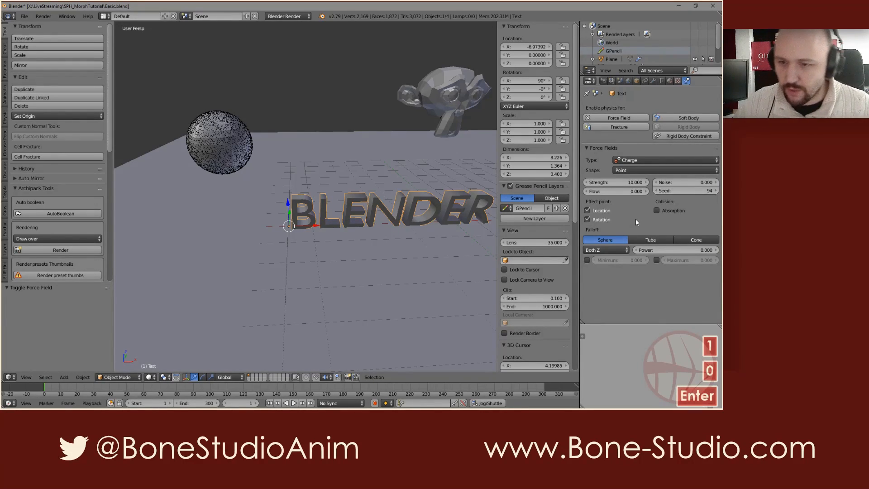
pyautogui.click(619, 191)
pyautogui.write('3')
pyautogui.press('Return')
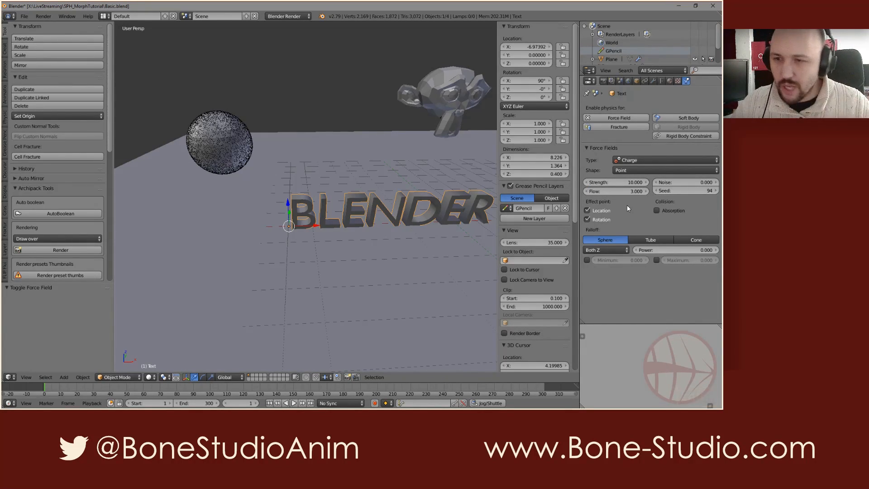
# Play the simulation from frame 1 to check where the text's Charge field pulls the particles, and return to the first frame.
pyautogui.scroll(-2, 363, 211)
pyautogui.keyDown('shift'); pyautogui.moveTo(363, 211); pyautogui.dragTo(363, 209, button='middle'); pyautogui.keyUp('shift')
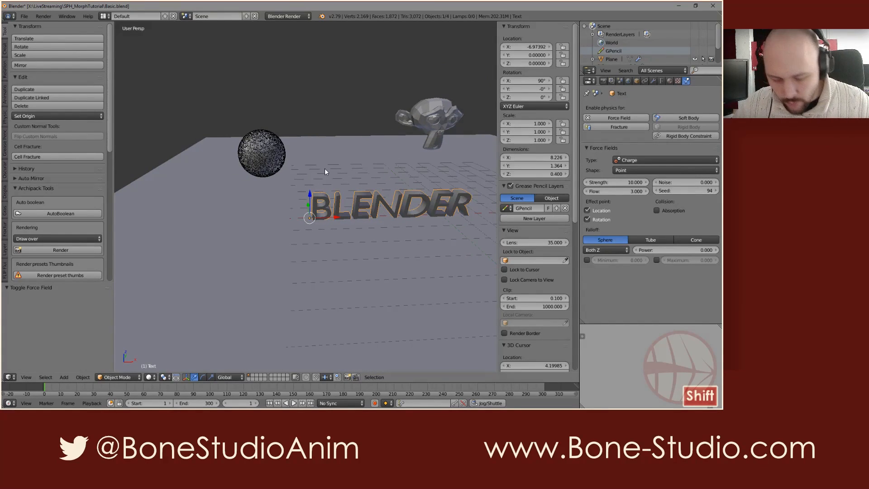
pyautogui.hotkey('shift', 'Left')
pyautogui.hotkey('alt', 'a')
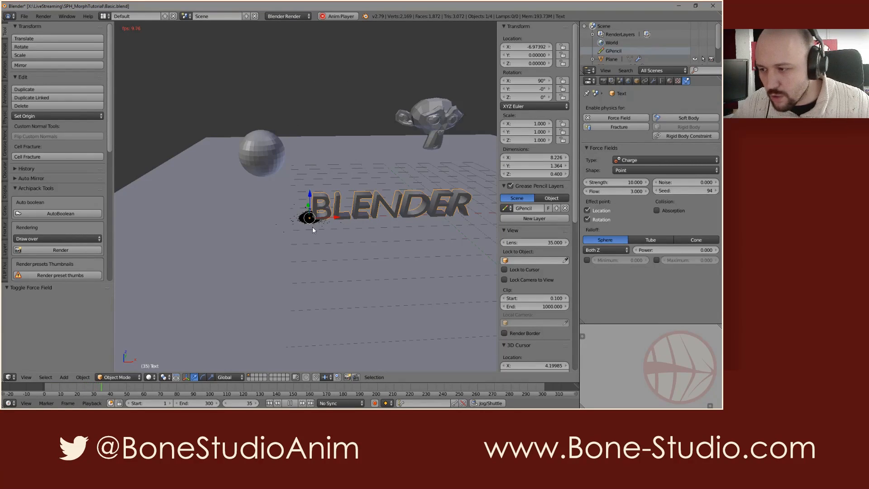
pyautogui.hotkey('alt', 'a')
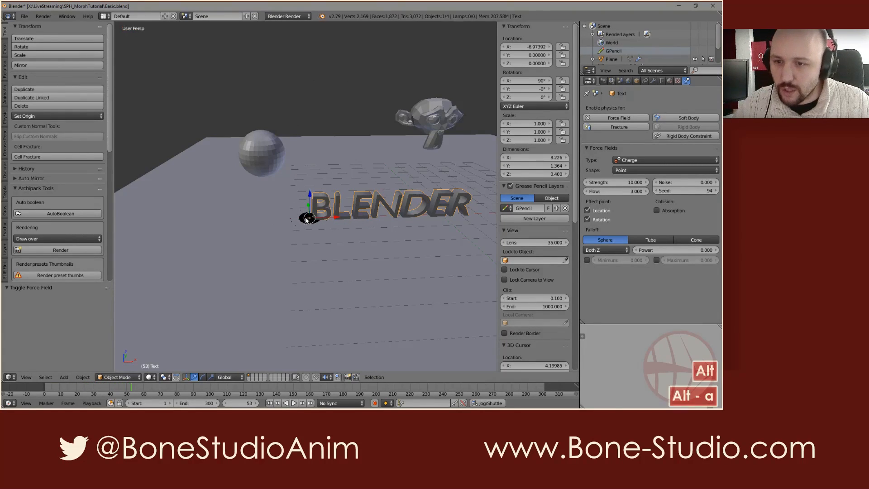
pyautogui.hotkey('shift', 'Left')
# Change the shape of the text's force field to Surface and play the simulation to about frame 57.
pyautogui.click(631, 171)
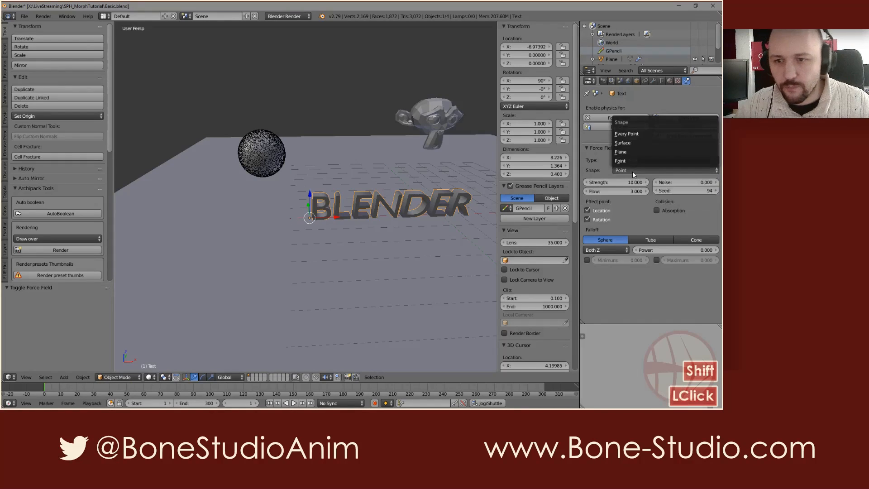
pyautogui.click(626, 142)
pyautogui.hotkey('alt', 'a')
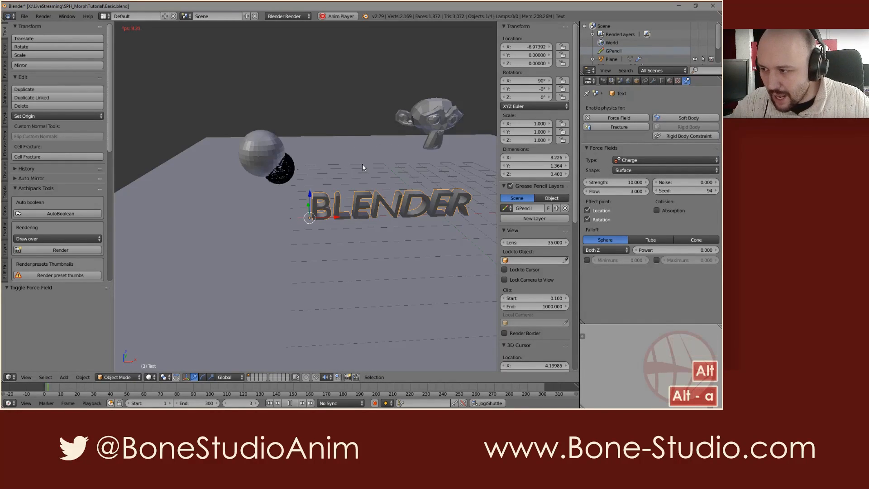
pyautogui.moveTo(409, 246); pyautogui.dragTo(357, 238, button='middle')
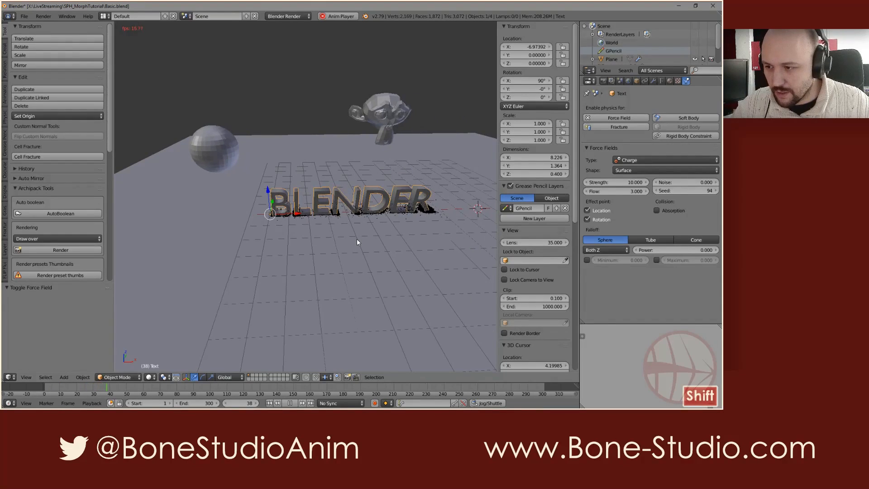
pyautogui.hotkey('alt', 'a')
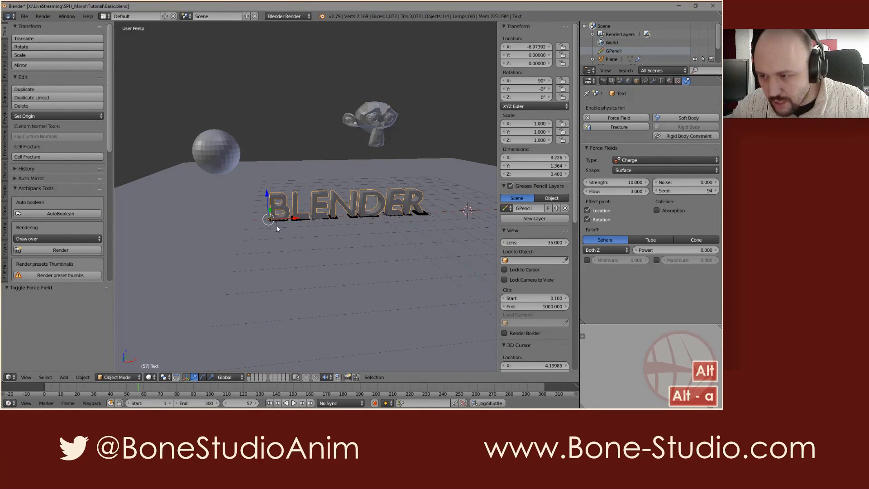
# Examine up close how the particles are distributed around the base of the BLENDER letters.
pyautogui.scroll(6, 300, 210)
pyautogui.moveTo(301, 211); pyautogui.dragTo(292, 230, button='middle')
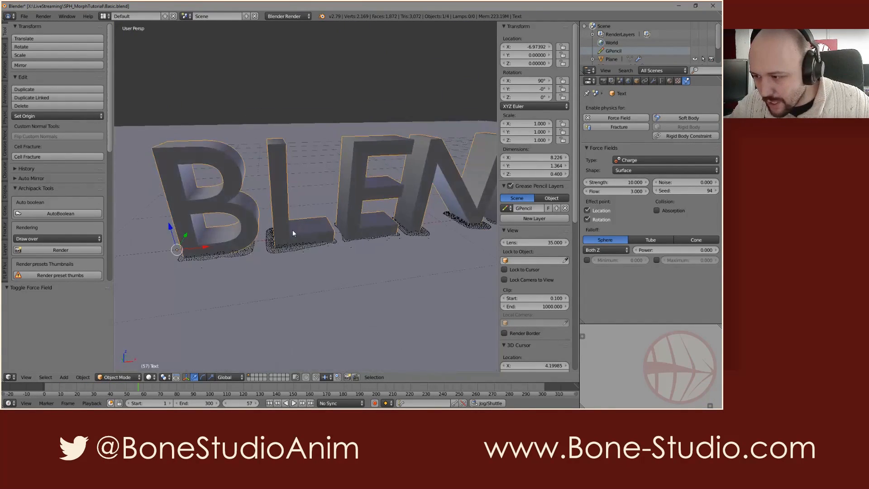
pyautogui.keyDown('shift'); pyautogui.moveTo(460, 236); pyautogui.dragTo(286, 250, button='middle'); pyautogui.keyUp('shift')
pyautogui.scroll(-1, 286, 251)
pyautogui.keyDown('shift'); pyautogui.moveTo(428, 239); pyautogui.dragTo(391, 258, button='middle'); pyautogui.keyUp('shift')
pyautogui.scroll(-5, 405, 249)
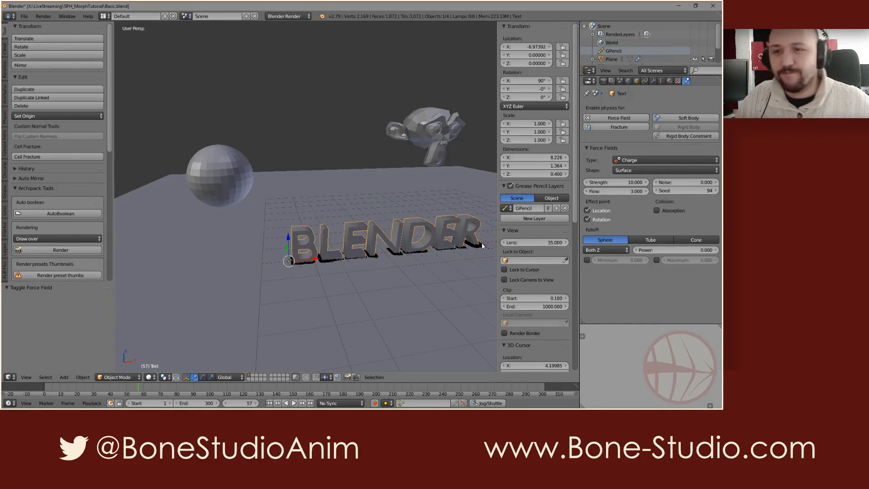
# Set the scene's Z gravity to 0.
pyautogui.click(620, 81)
pyautogui.scroll(-3, 622, 251)
pyautogui.click(690, 208)
pyautogui.write('0')
pyautogui.press('Return')
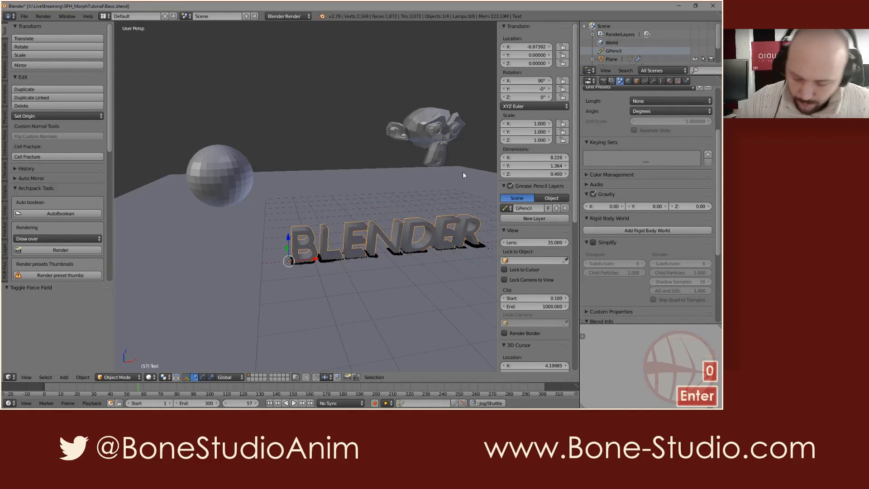
# Play the zero-gravity simulation from frame 1, inspect the particle coverage of the BLENDER letters, and return to frame 1.
pyautogui.hotkey('shift', 'Left')
pyautogui.hotkey('alt', 'a')
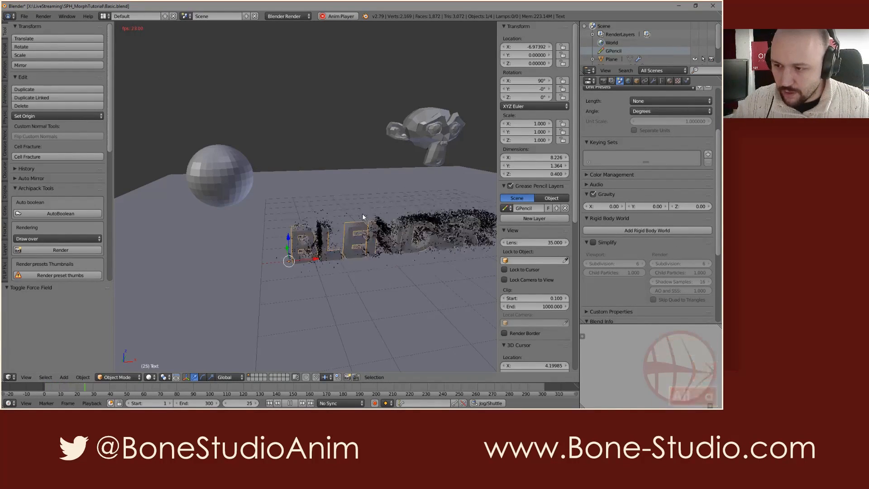
pyautogui.keyDown('shift'); pyautogui.moveTo(427, 260); pyautogui.dragTo(347, 265, button='middle'); pyautogui.keyUp('shift')
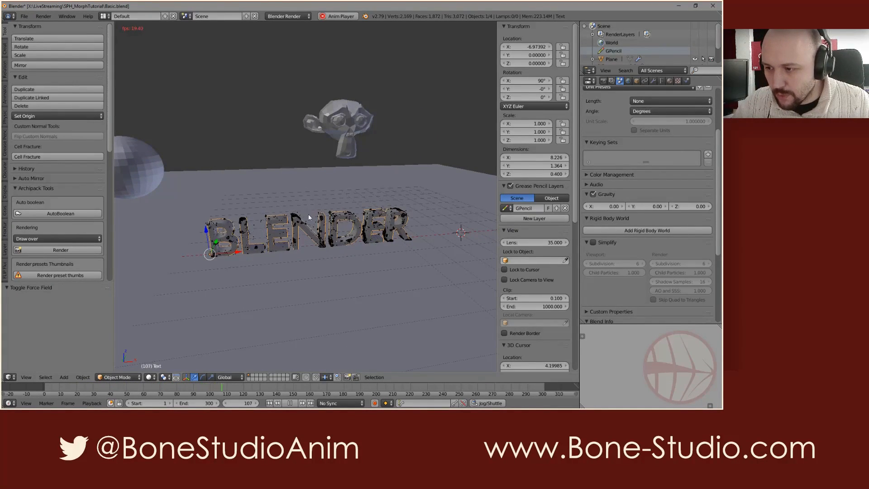
pyautogui.keyDown('shift'); pyautogui.moveTo(245, 254); pyautogui.dragTo(282, 258, button='middle'); pyautogui.keyUp('shift')
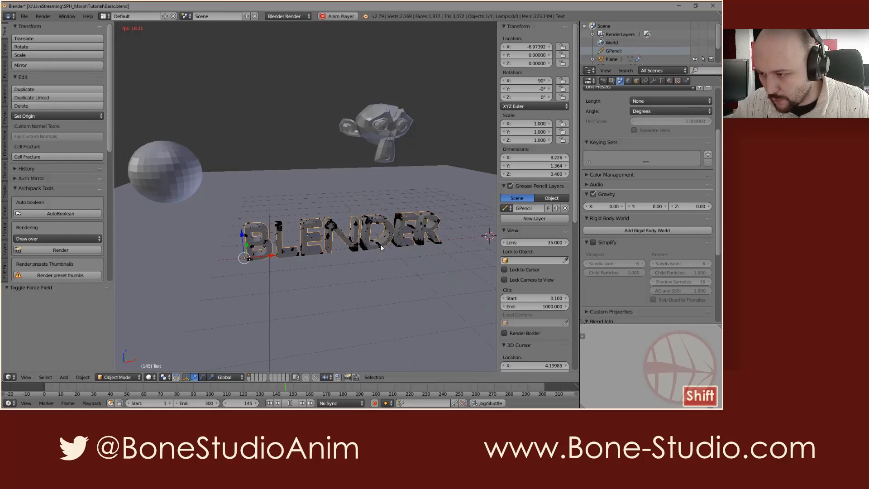
pyautogui.scroll(4, 323, 227)
pyautogui.scroll(-3, 323, 227)
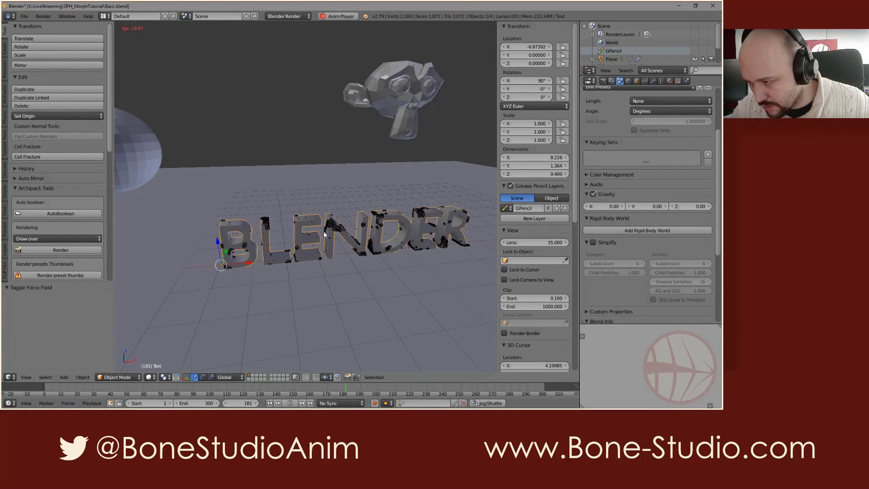
pyautogui.hotkey('alt', 'a')
pyautogui.keyDown('shift'); pyautogui.moveTo(279, 236); pyautogui.dragTo(332, 240, button='middle'); pyautogui.keyUp('shift')
pyautogui.hotkey('shift', 'Left')
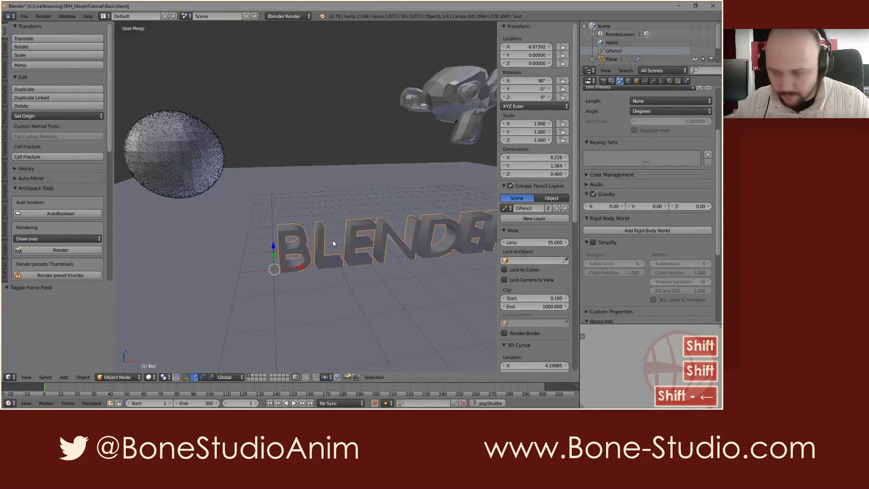
# Set the interaction radius of the sphere emitter's fluid particles to 2.
pyautogui.rightClick(218, 186)
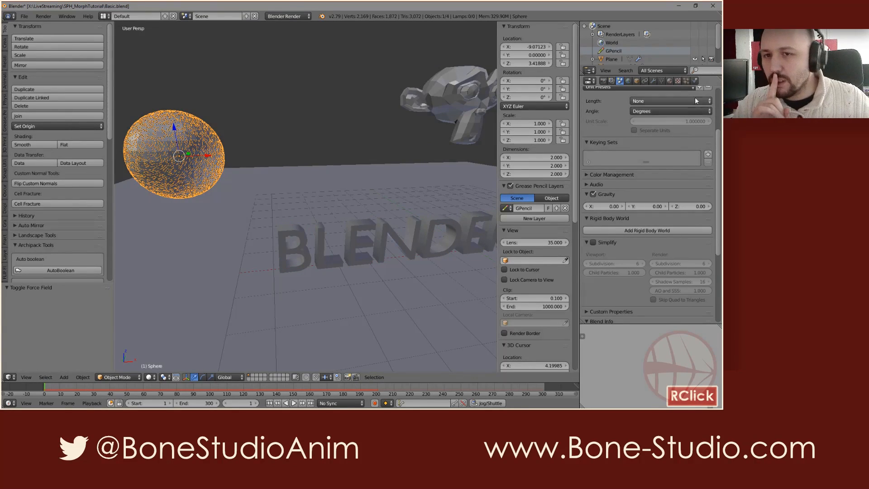
pyautogui.click(686, 82)
pyautogui.scroll(8, 662, 267)
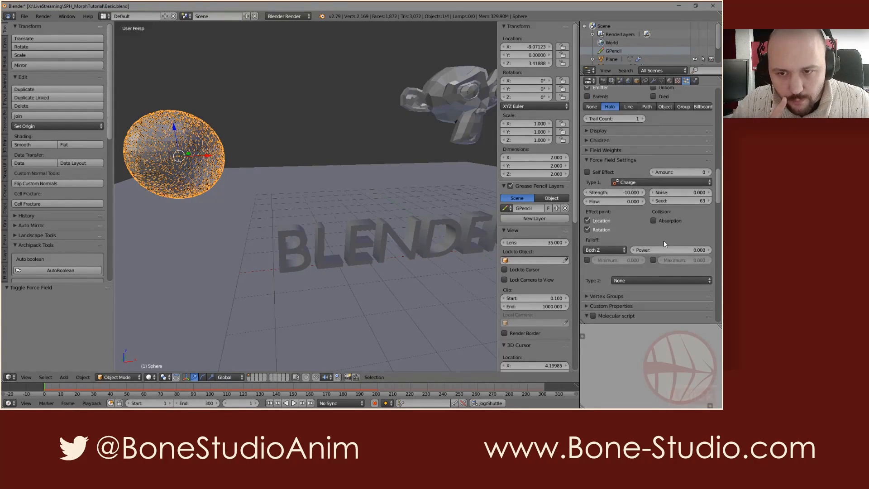
pyautogui.scroll(5, 669, 235)
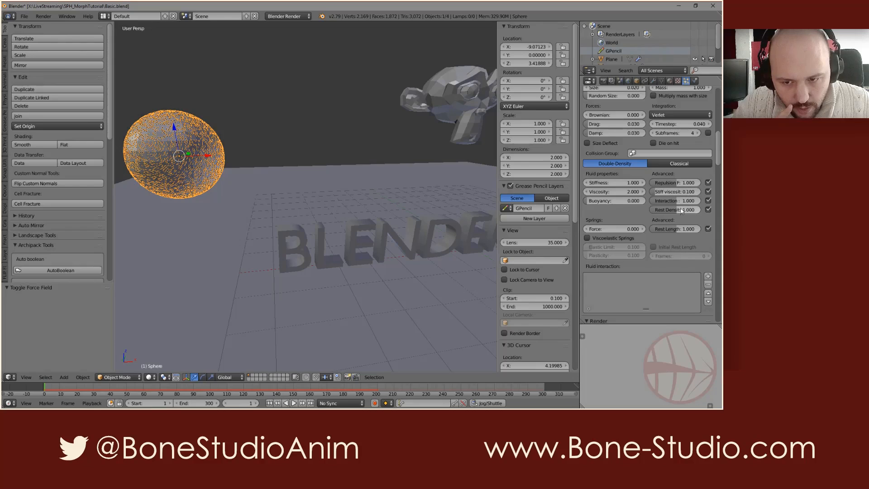
pyautogui.click(673, 200)
pyautogui.write('2')
pyautogui.press('Return')
# Replay the simulation from frame 1 and inspect how the particles fill the letters with the larger interaction radius, stopping near frame 127.
pyautogui.hotkey('shift', 'Left')
pyautogui.hotkey('alt', 'a')
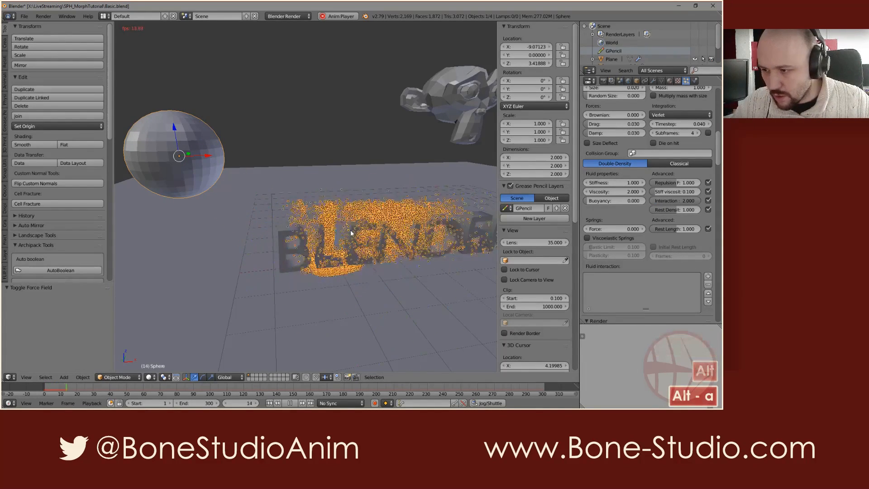
pyautogui.keyDown('shift'); pyautogui.moveTo(368, 257); pyautogui.dragTo(331, 255, button='middle'); pyautogui.keyUp('shift')
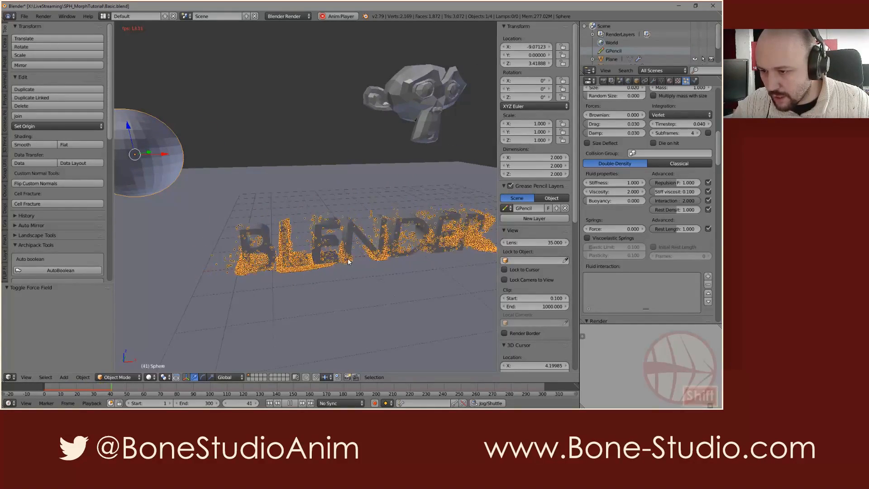
pyautogui.scroll(-1, 382, 254)
pyautogui.moveTo(382, 254); pyautogui.dragTo(362, 252, button='middle')
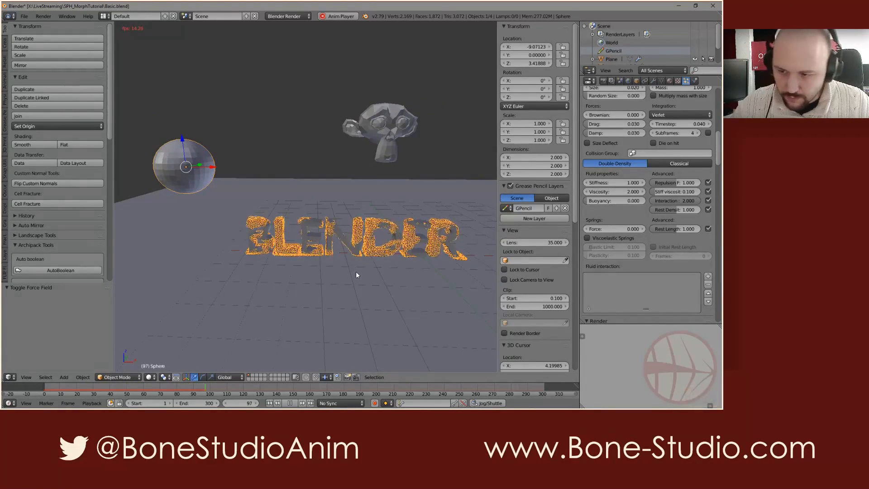
pyautogui.hotkey('alt', 'a')
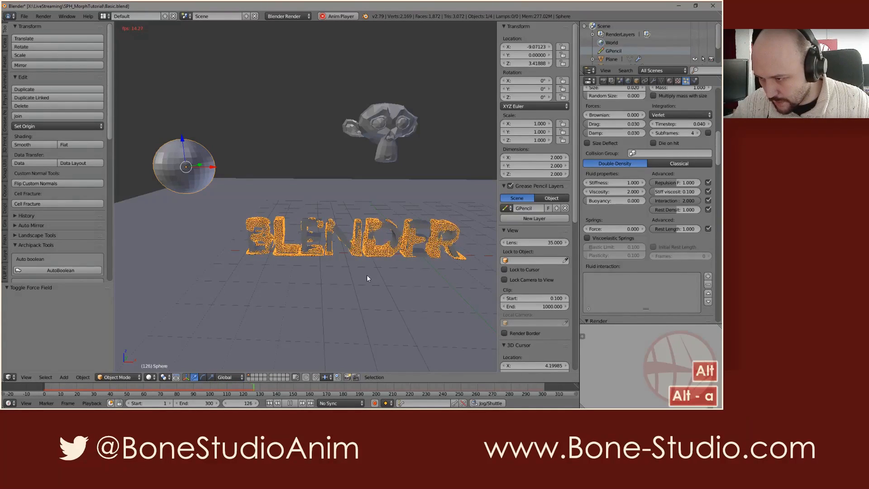
# Set the ground plane's collision particle friction factor to 0.4 and replay the simulation from frame 1.
pyautogui.keyDown('alt'); pyautogui.rightClick(336, 226); pyautogui.keyUp('alt')
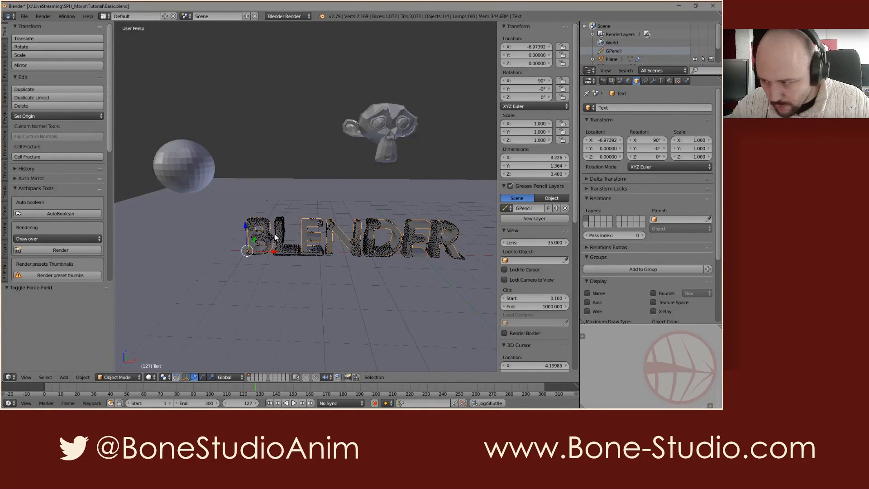
pyautogui.rightClick(361, 265)
pyautogui.click(695, 82)
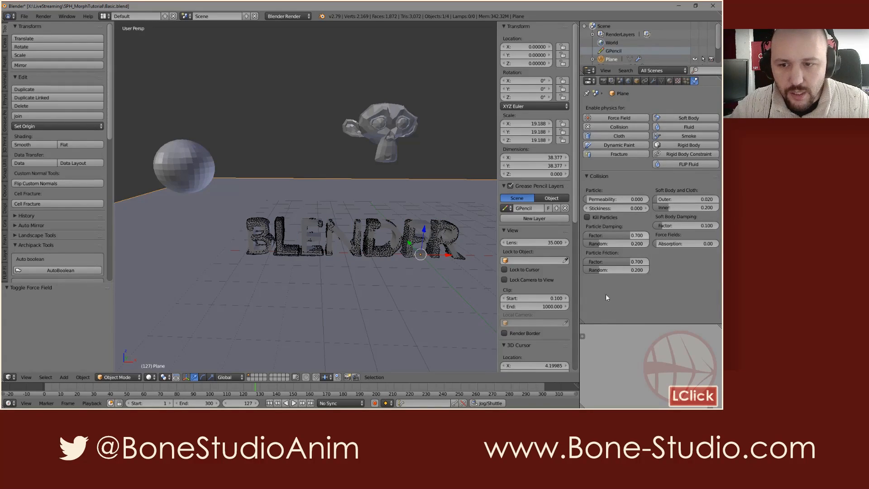
pyautogui.click(628, 261)
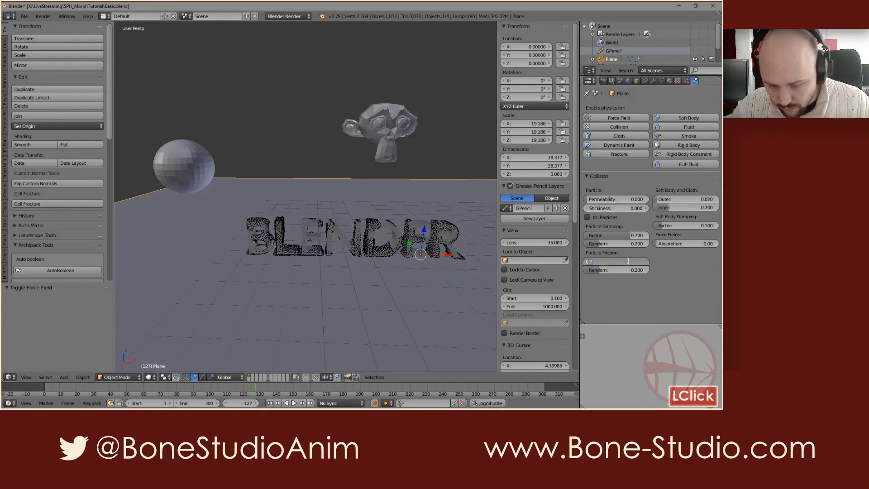
pyautogui.write('4')
pyautogui.press('Return')
pyautogui.hotkey('shift', 'Left')
pyautogui.hotkey('alt', 'a')
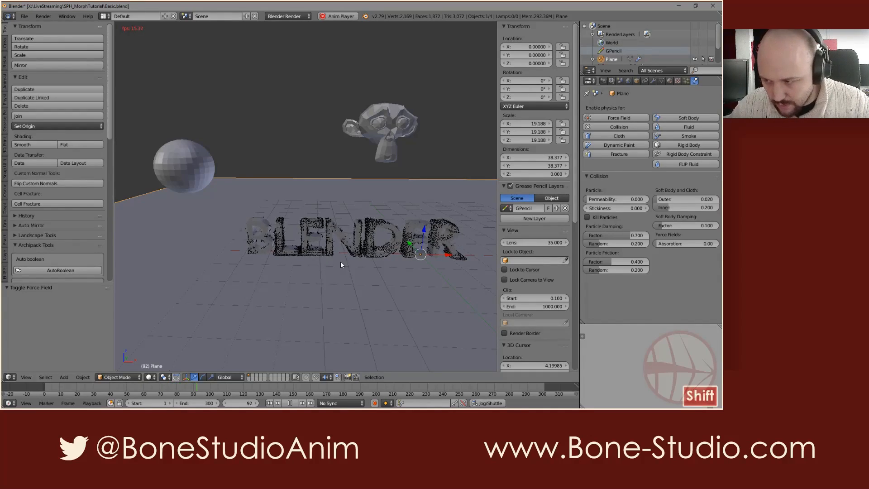
# Stop the replay at frame 1 and raise the BLENDER text 0.6 units along Z above the ground plane.
pyautogui.hotkey('shift', 'Left')
pyautogui.hotkey('alt', 'a')
pyautogui.rightClick(358, 240)
pyautogui.press('g')
pyautogui.press('z')
pyautogui.click(357, 227)
# Replay the simulation with the raised text, inspect the letter coverage up to about frame 101, and return to frame 1.
pyautogui.hotkey('shift', 'Left')
pyautogui.hotkey('alt', 'a')
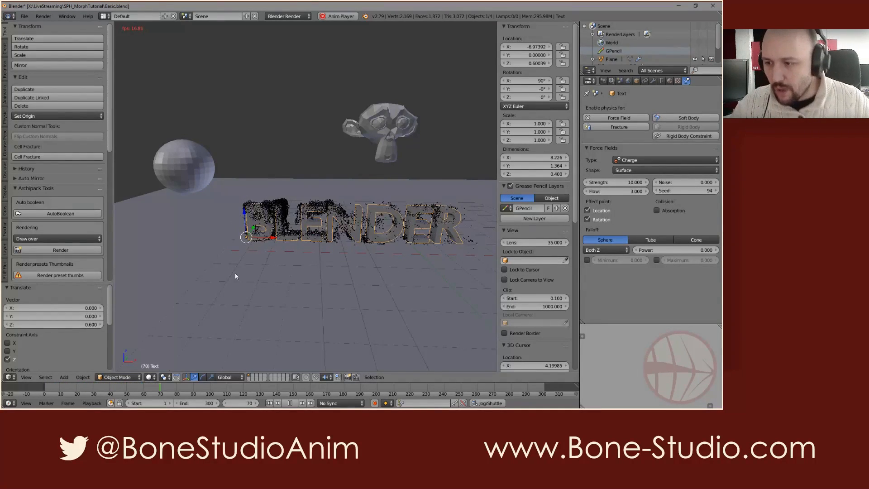
pyautogui.keyDown('shift'); pyautogui.moveTo(241, 250); pyautogui.dragTo(293, 257, button='middle'); pyautogui.keyUp('shift')
pyautogui.hotkey('alt', 'a')
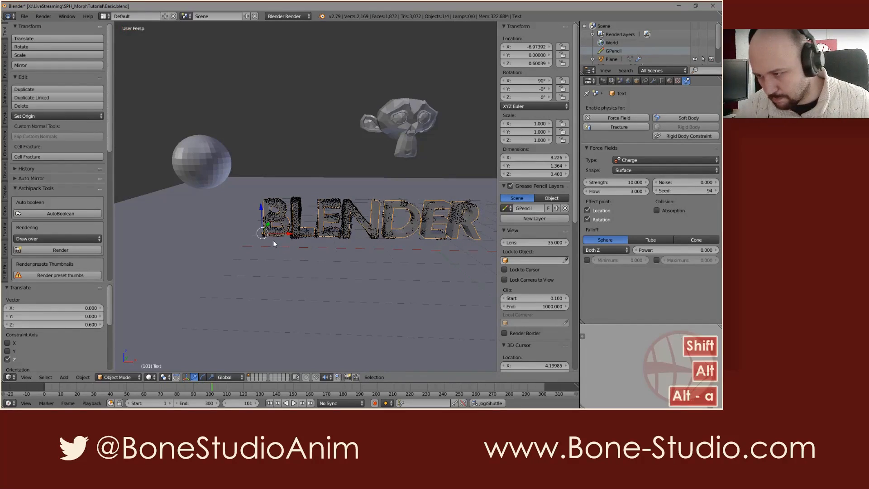
pyautogui.hotkey('shift', 'Left')
# Review the sphere emitter's fluid particle settings, and check the object and physics settings of the BLENDER text.
pyautogui.rightClick(188, 157)
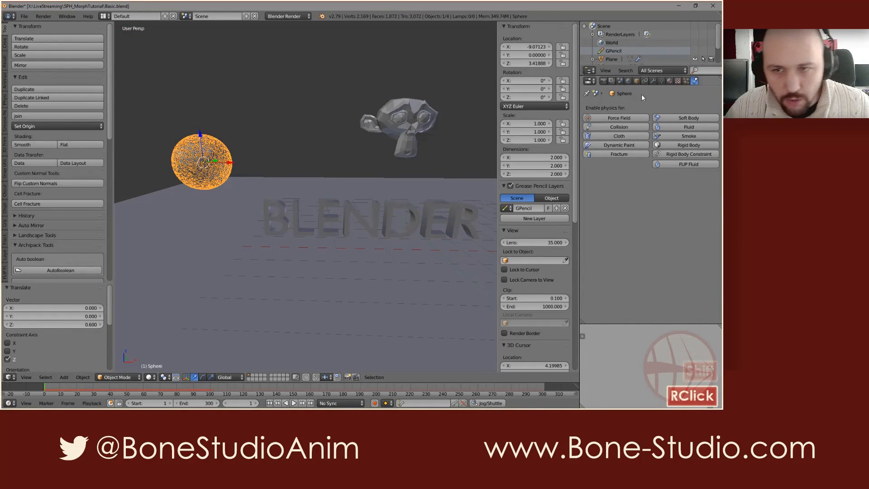
pyautogui.click(686, 81)
pyautogui.scroll(-15, 648, 212)
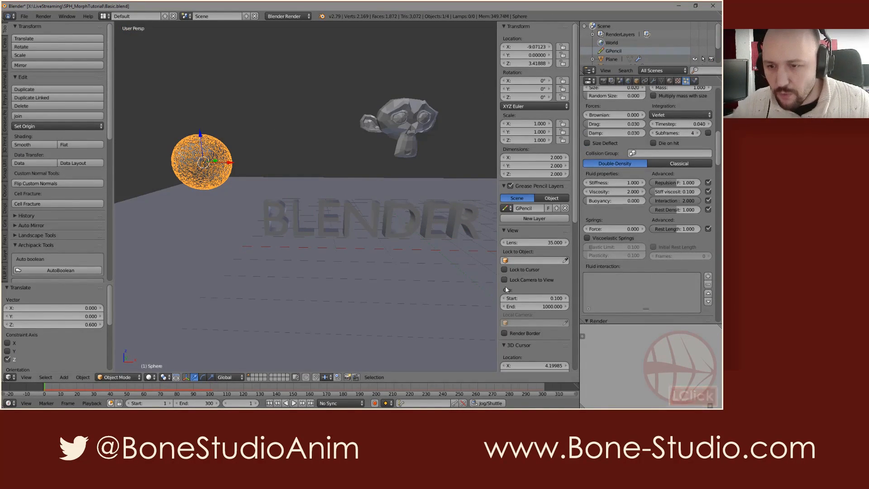
pyautogui.rightClick(375, 202)
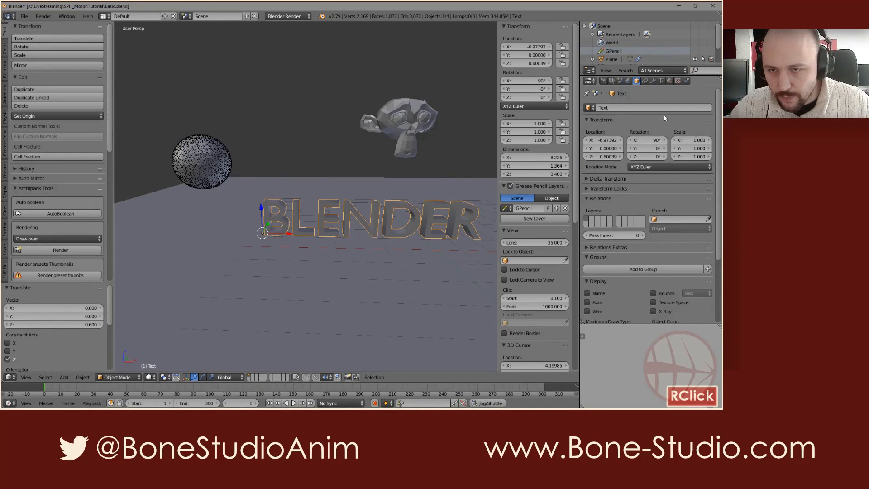
pyautogui.click(686, 80)
pyautogui.rightClick(201, 161)
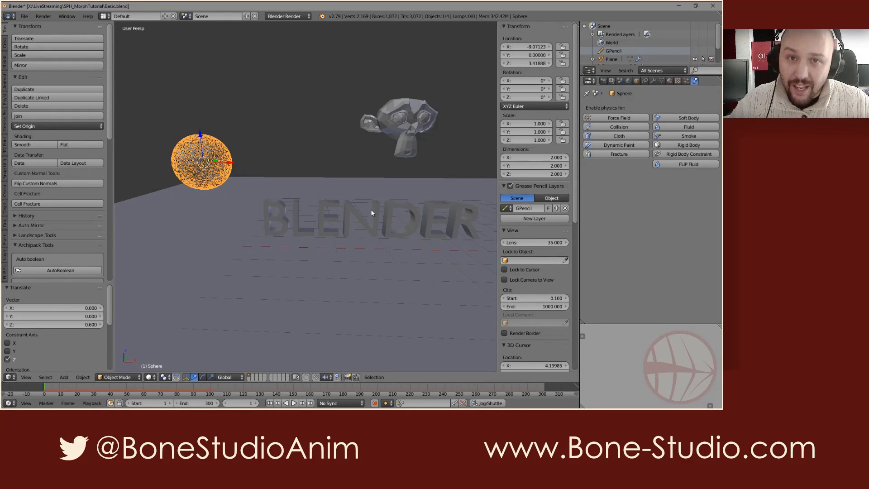
# Place the 3D cursor on the ground at the middle of the BLENDER text and add a cube there.
pyautogui.moveTo(371, 209); pyautogui.dragTo(388, 251, button='middle')
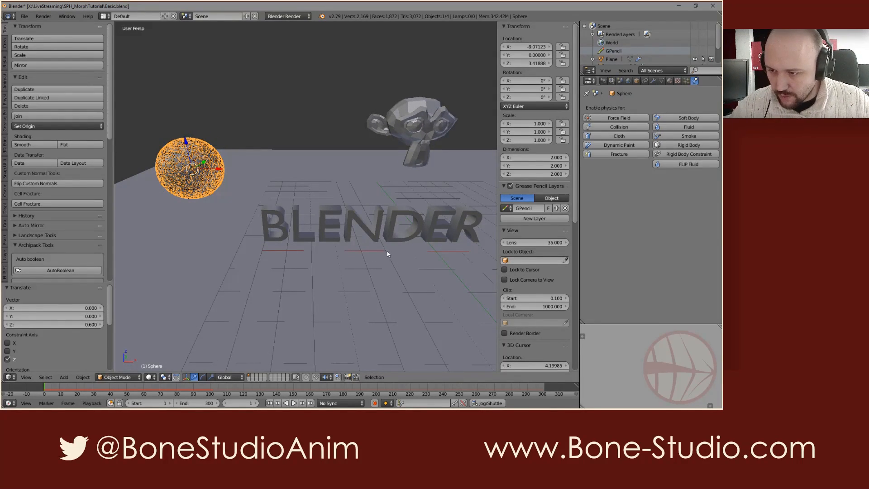
pyautogui.click(384, 252)
pyautogui.hotkey('shift', 'a')
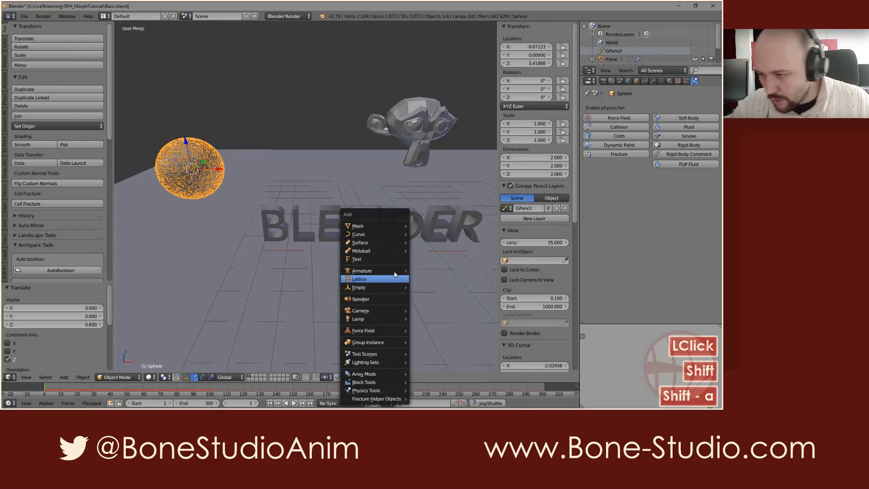
pyautogui.click(380, 226)
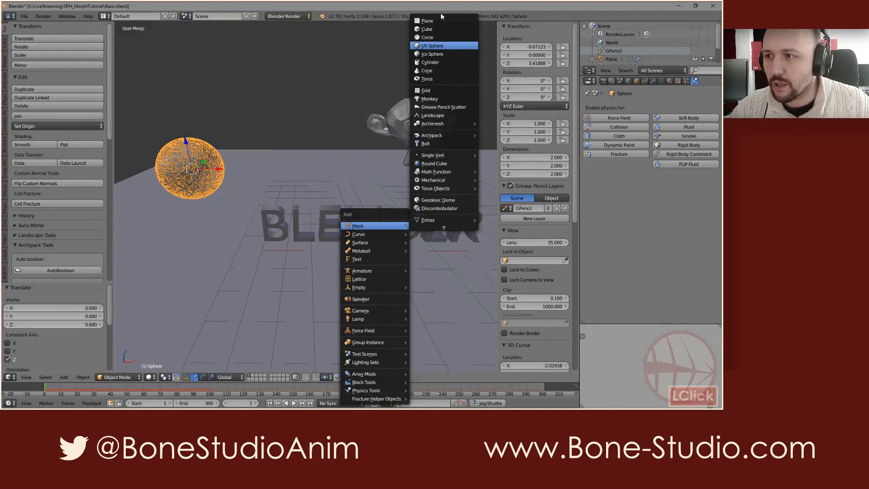
pyautogui.click(432, 29)
# Raise the new cube's geometry about 1.09 units along Z in Edit Mode.
pyautogui.press('Tab')
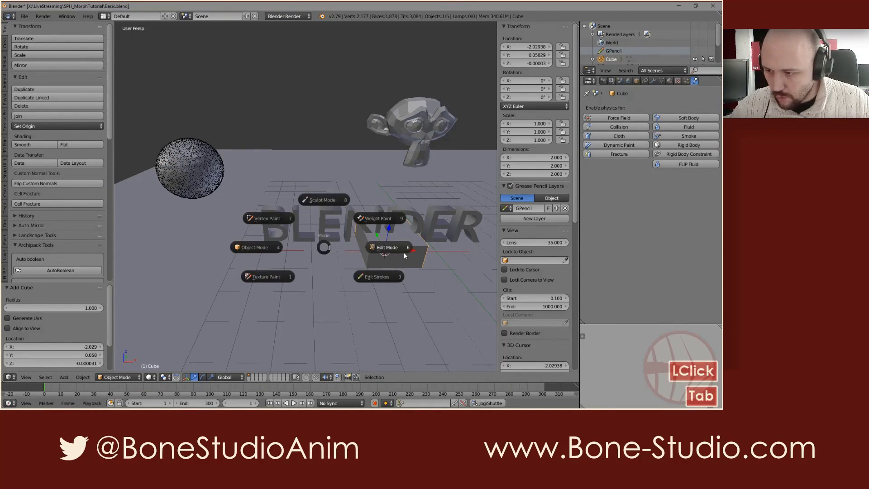
pyautogui.press('Tab')
pyautogui.press('Tab')
pyautogui.press('g')
pyautogui.press('z')
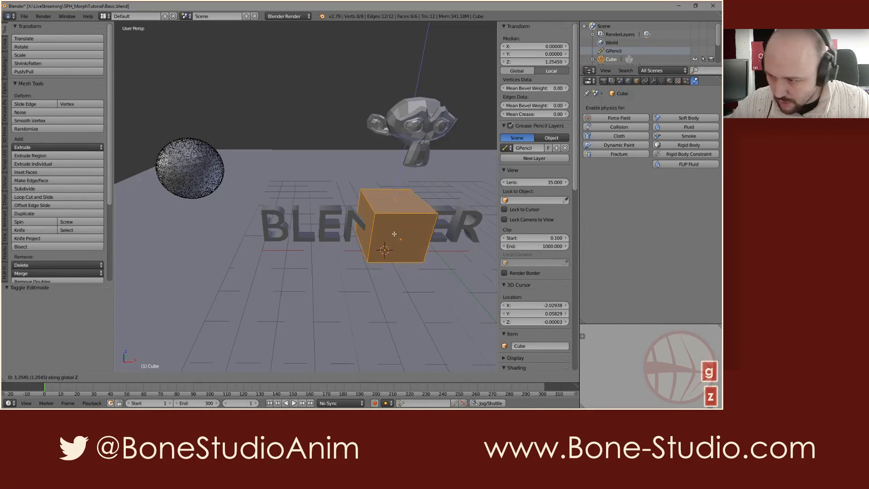
pyautogui.click(389, 238)
# Scale the cube's two opposite end faces apart along X so the box is about 11.6 units long and encloses the text.
pyautogui.rightClick(366, 236)
pyautogui.moveTo(524, 262); pyautogui.dragTo(432, 226, button='middle')
pyautogui.keyDown('shift'); pyautogui.rightClick(416, 219); pyautogui.keyUp('shift')
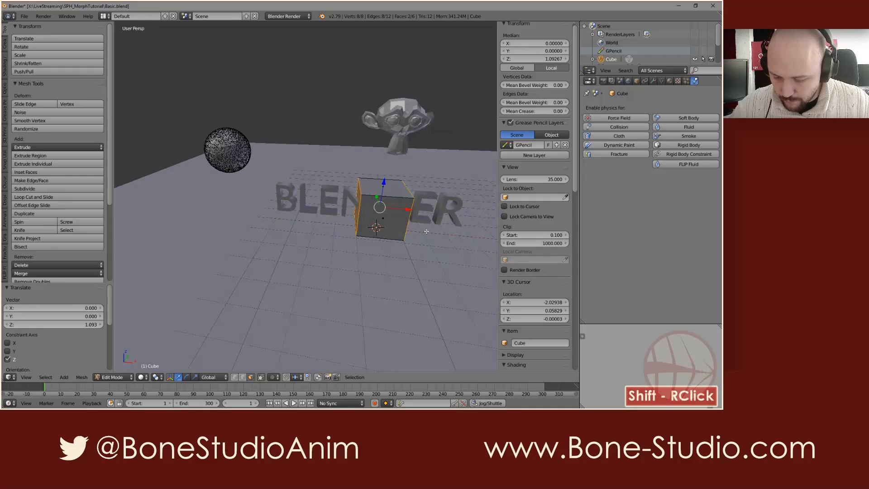
pyautogui.press('s')
pyautogui.press('x')
pyautogui.click(301, 242)
pyautogui.moveTo(301, 242); pyautogui.dragTo(244, 244, button='middle')
pyautogui.press('Tab')
# Set the box's maximum draw type to Bounds and raise the box about 0.16 units along Z.
pyautogui.click(636, 81)
pyautogui.scroll(-4, 631, 260)
pyautogui.click(614, 244)
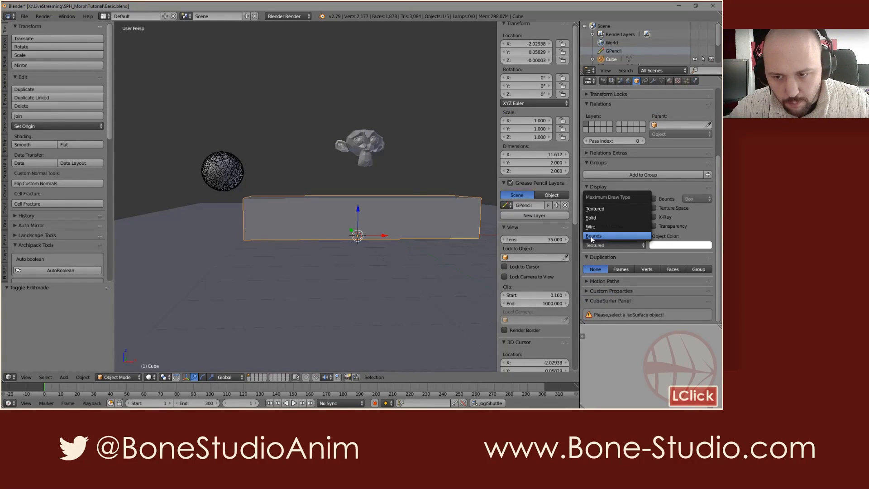
pyautogui.click(606, 209)
pyautogui.moveTo(300, 210); pyautogui.dragTo(342, 241, button='middle')
pyautogui.keyDown('shift'); pyautogui.moveTo(372, 240); pyautogui.dragTo(371, 229); pyautogui.keyUp('shift')
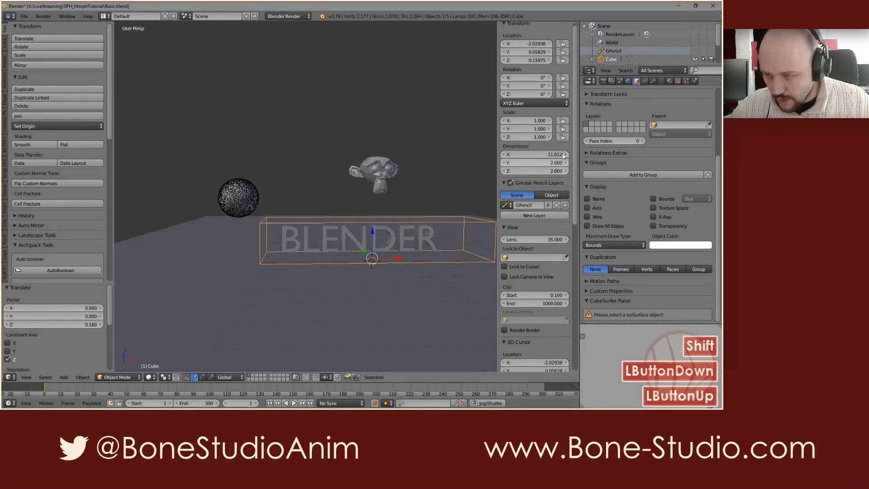
# Add a force field of type Drag to the box around the text.
pyautogui.click(695, 80)
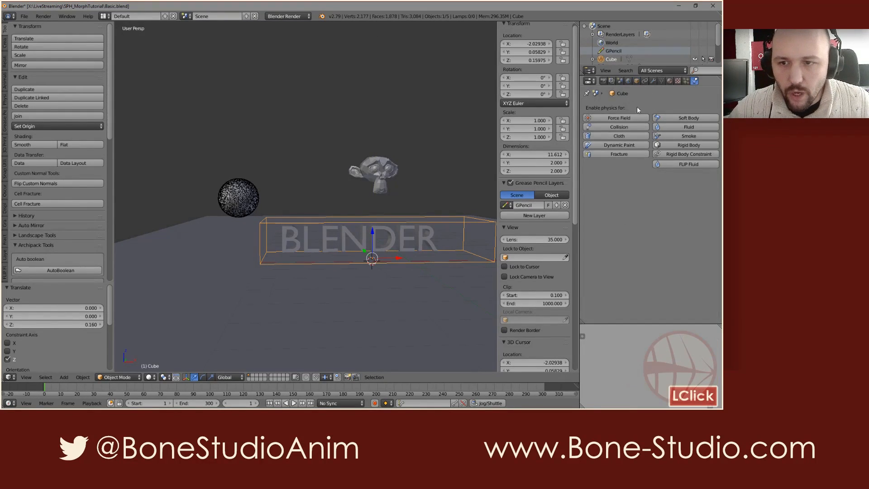
pyautogui.click(612, 118)
pyautogui.doubleClick(643, 192)
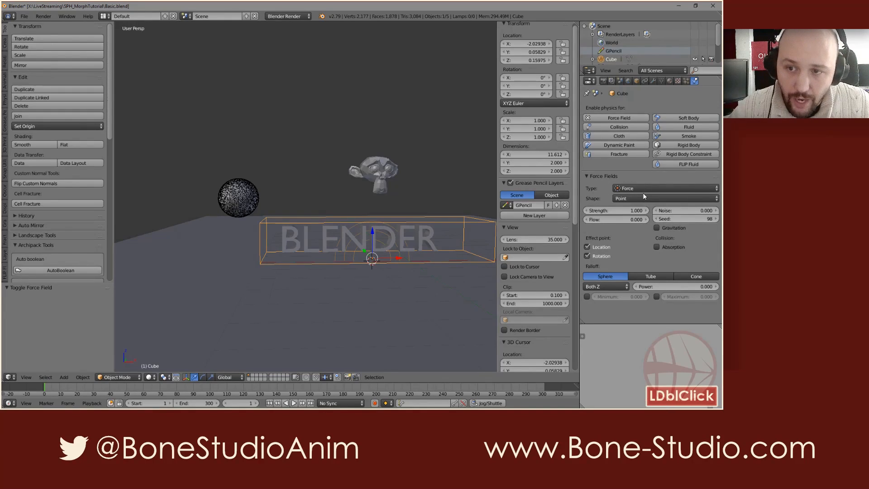
pyautogui.click(637, 71)
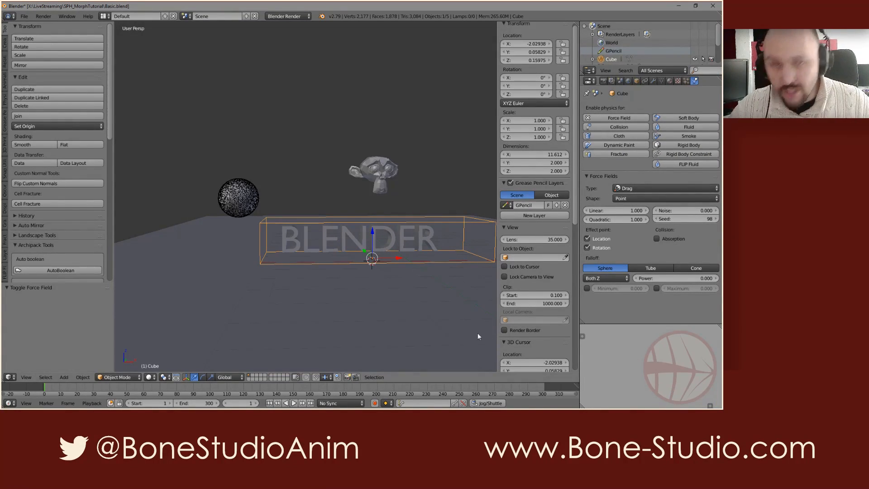
# Play the simulation with the drag field, inspect the letter coverage up to about frame 99, and return to frame 1.
pyautogui.hotkey('alt', 'a')
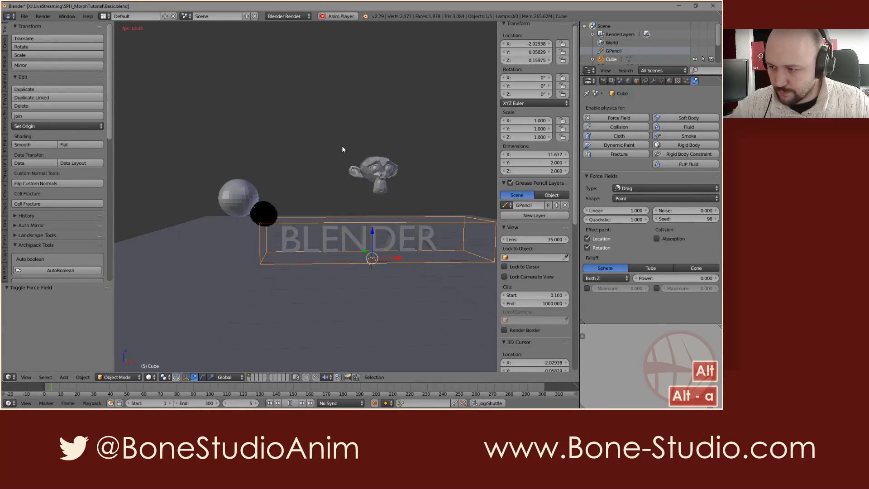
pyautogui.scroll(3, 287, 240)
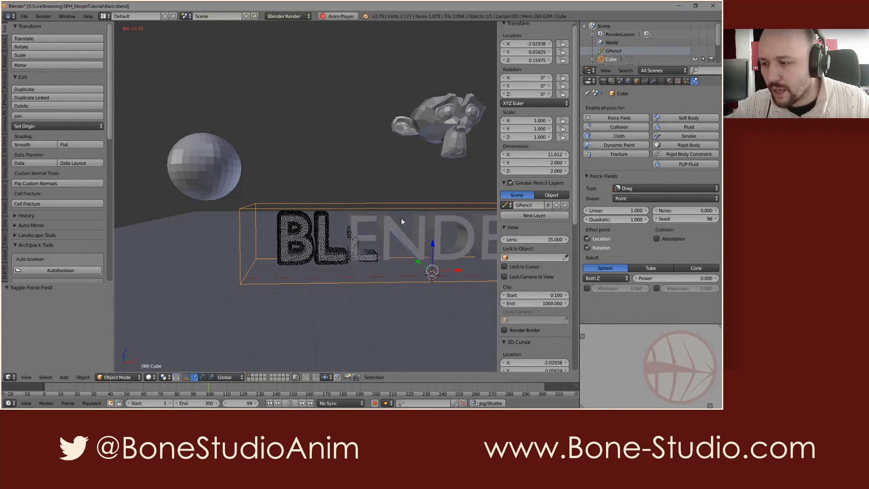
pyautogui.hotkey('alt', 'a')
pyautogui.hotkey('shift', 'Left')
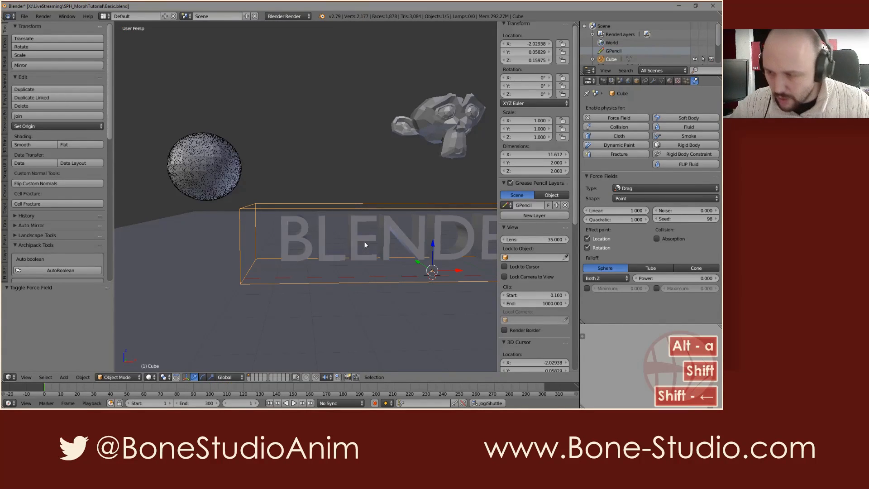
# Shorten the BLENDER text to the single letter B and play the simulation to about frame 50.
pyautogui.rightClick(365, 233)
pyautogui.press('Tab')
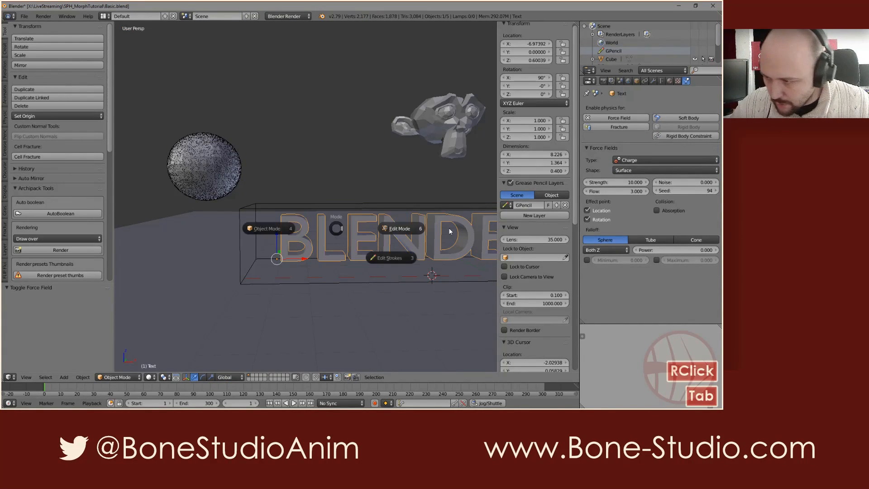
pyautogui.press('Tab')
pyautogui.press('BackSpace')
pyautogui.press('BackSpace')
pyautogui.press('BackSpace')
pyautogui.press('BackSpace')
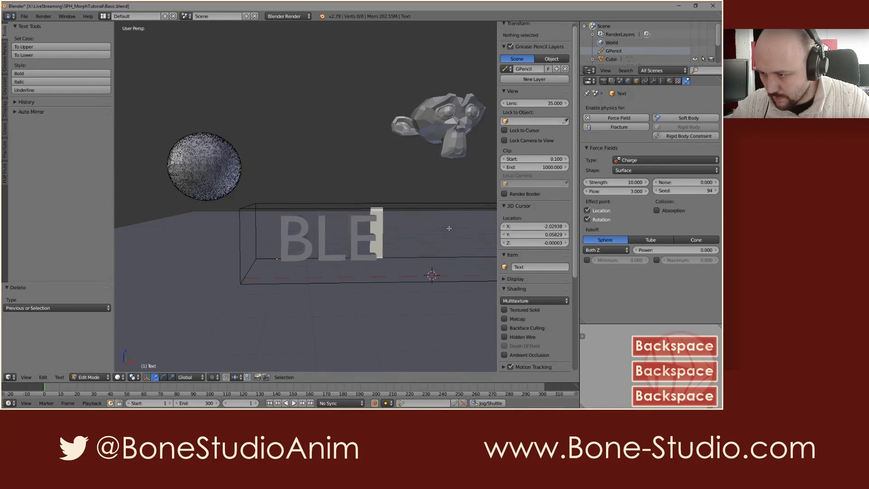
pyautogui.press('BackSpace')
pyautogui.press('BackSpace')
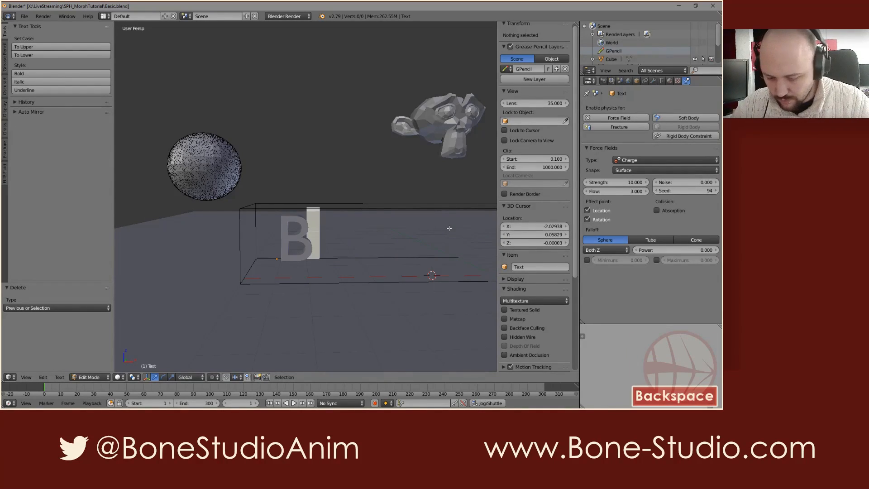
pyautogui.press('Tab')
pyautogui.hotkey('alt', 'a')
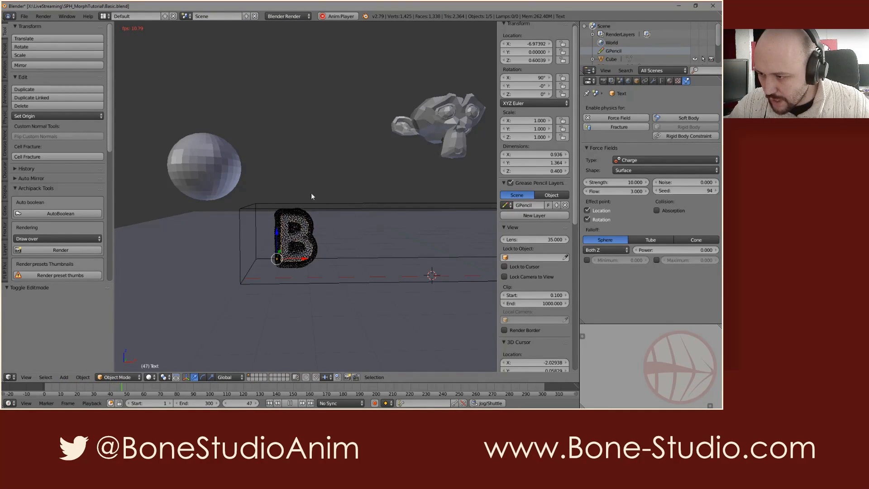
pyautogui.hotkey('alt', 'a')
# Set the interaction radius of the sphere emitter's fluid particles to 1.
pyautogui.keyDown('shift'); pyautogui.rightClick(214, 168); pyautogui.keyUp('shift')
pyautogui.doubleClick(686, 81)
pyautogui.scroll(-10, 684, 204)
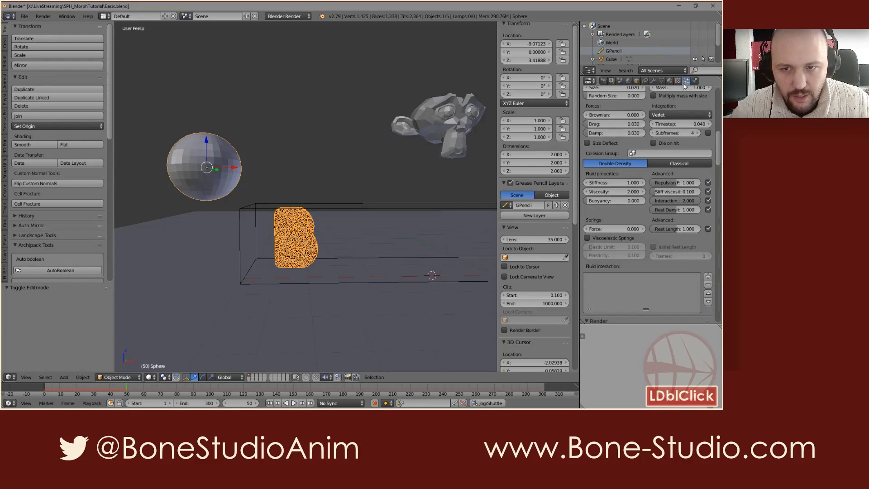
pyautogui.scroll(3, 684, 204)
pyautogui.click(684, 188)
pyautogui.write('1')
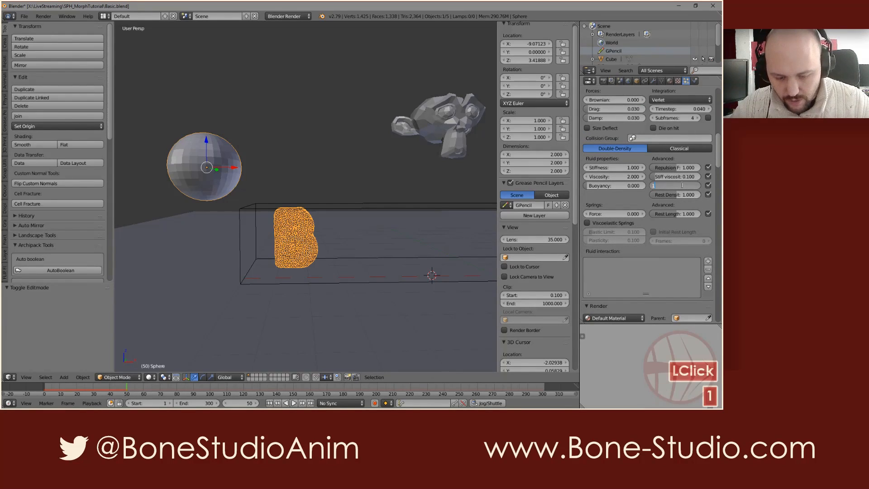
pyautogui.press('Return')
# Replay the simulation from frame 1, inspect how the particles cover the letter B, and return to frame 1.
pyautogui.hotkey('shift', 'Left')
pyautogui.hotkey('alt', 'a')
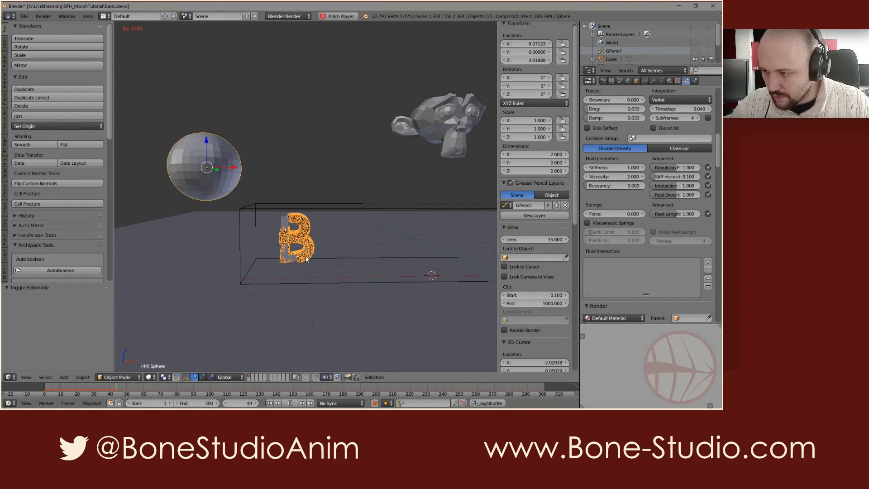
pyautogui.hotkey('alt', 'a')
pyautogui.hotkey('shift', 'Left')
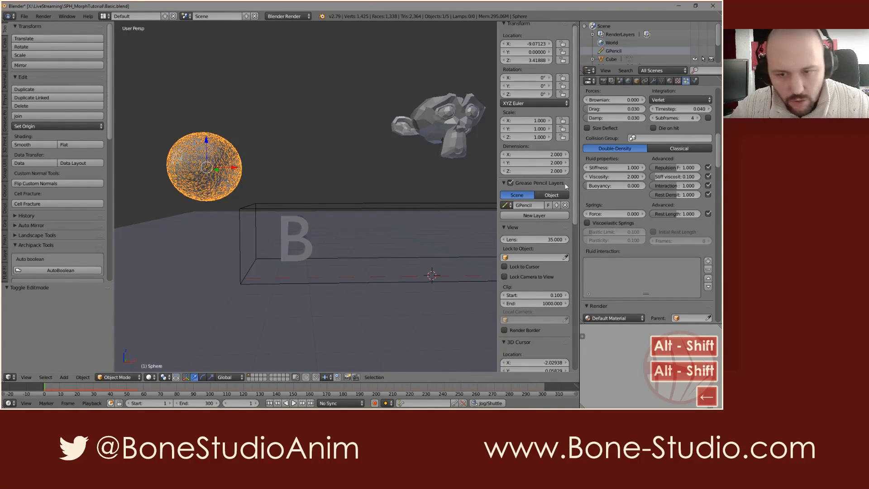
# Set the sphere emitter's fluid interaction radius to 1.4.
pyautogui.click(682, 185)
pyautogui.write('1.4')
pyautogui.press('Return')
# Shorten the drag box around the letter B by moving its far end face about -8.96 units along X.
pyautogui.rightClick(370, 207)
pyautogui.scroll(-5, 394, 235)
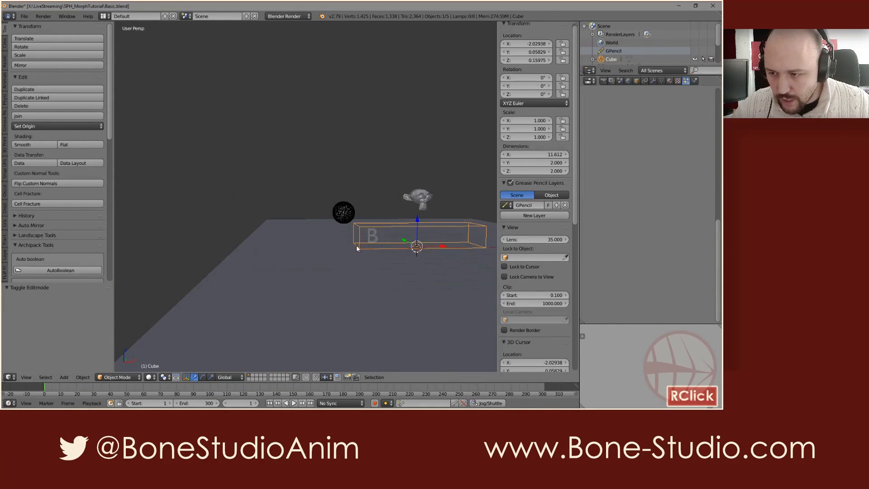
pyautogui.press('Tab')
pyautogui.rightClick(471, 237)
pyautogui.moveTo(459, 244)
pyautogui.mouseDown(button='middle')
pyautogui.moveTo(378, 232)
pyautogui.moveTo(437, 229)
pyautogui.moveTo(448, 236)
pyautogui.mouseUp(button='middle')
pyautogui.press('g')
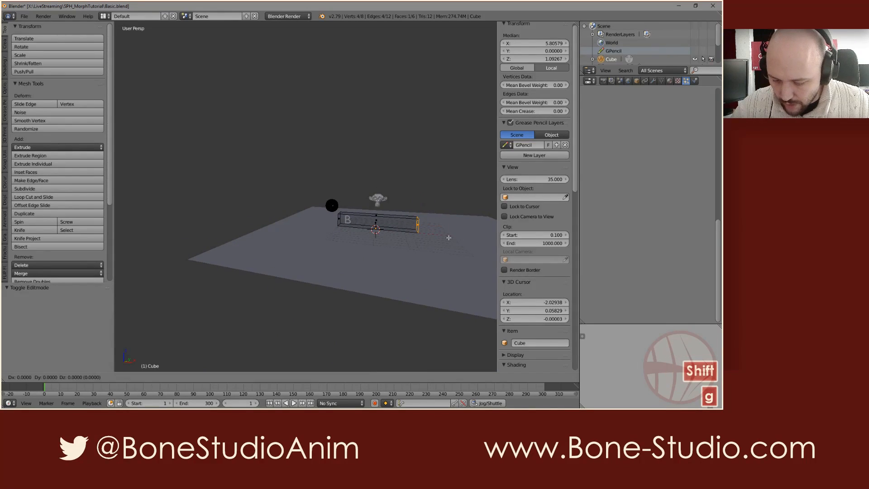
pyautogui.press('x')
pyautogui.click(382, 233)
pyautogui.scroll(3, 403, 232)
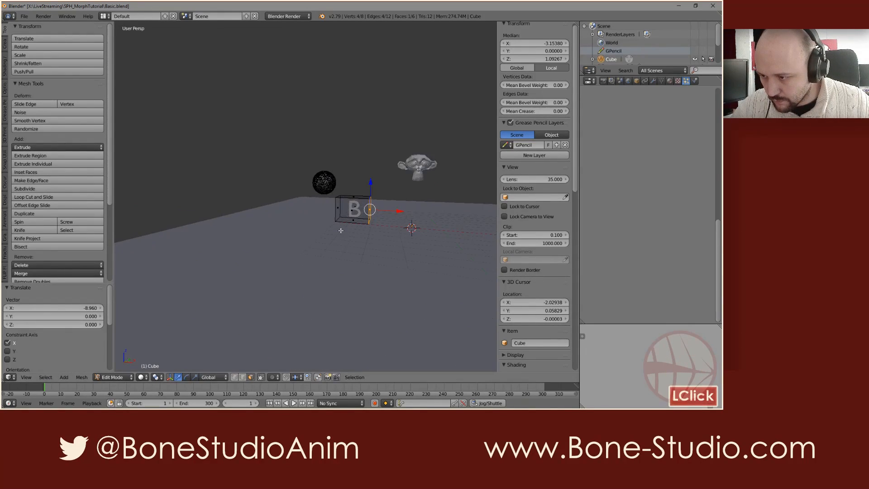
pyautogui.press('Tab')
# Play the simulation with the shortened drag box and inspect the particles on the letter B, stopping at frame 66.
pyautogui.hotkey('alt', 'a')
pyautogui.scroll(4, 351, 210)
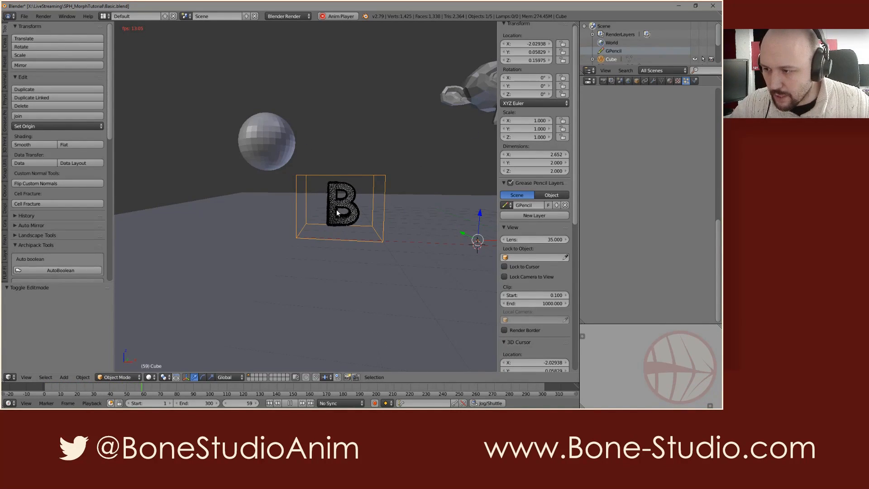
pyautogui.hotkey('alt', 'a')
pyautogui.keyDown('shift'); pyautogui.moveTo(319, 225); pyautogui.dragTo(343, 226, button='middle'); pyautogui.keyUp('shift')
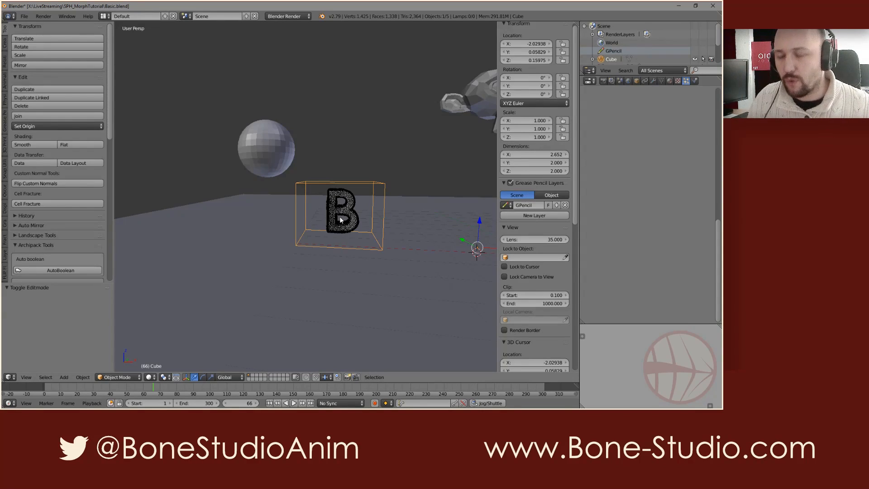
# Disable gravity in the scene settings.
pyautogui.moveTo(317, 242); pyautogui.dragTo(338, 240, button='middle')
pyautogui.click(620, 81)
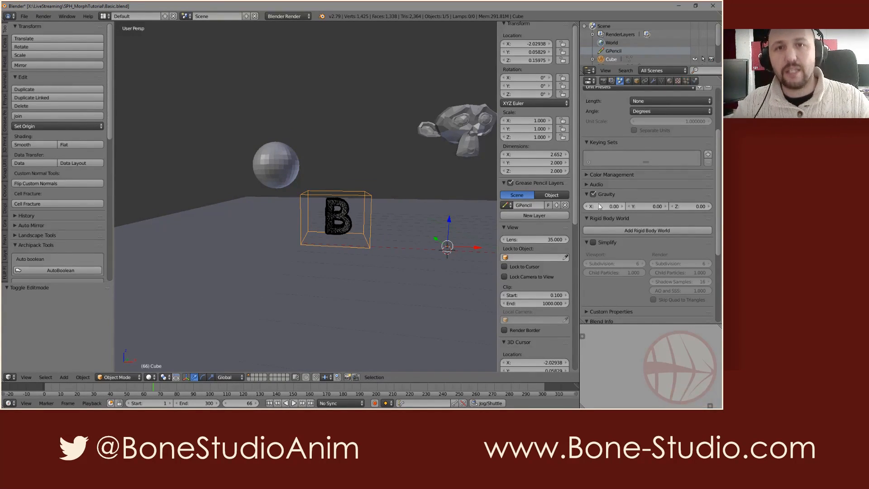
pyautogui.click(593, 194)
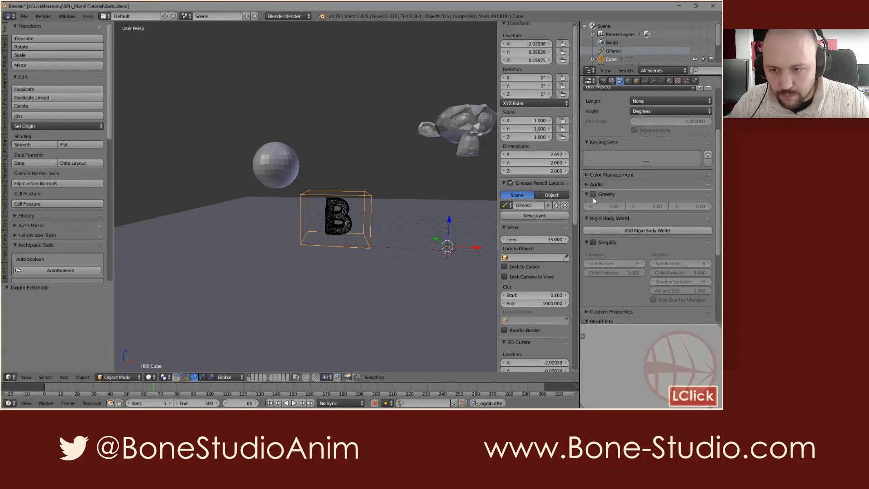
# Add a UV sphere on the ground beside the emitter sphere and raise it about 6.18 units along Z.
pyautogui.moveTo(207, 235); pyautogui.dragTo(328, 255, button='middle')
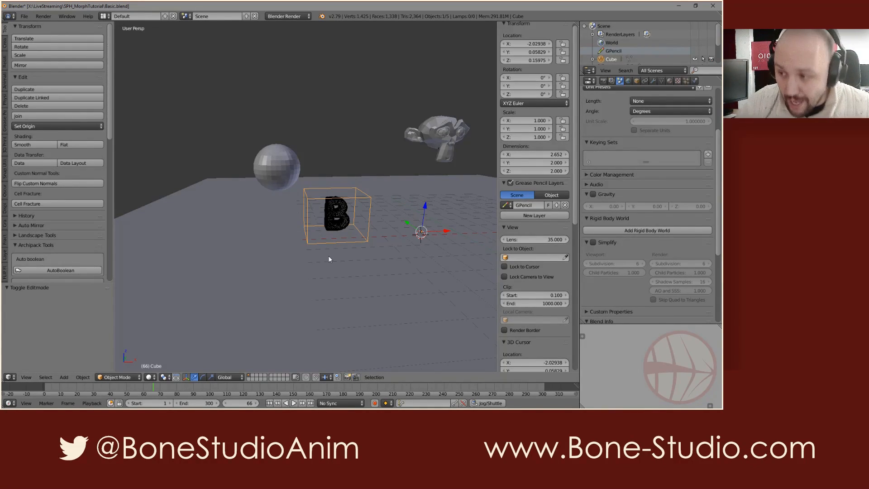
pyautogui.hotkey('shift', 'a')
pyautogui.moveTo(190, 226)
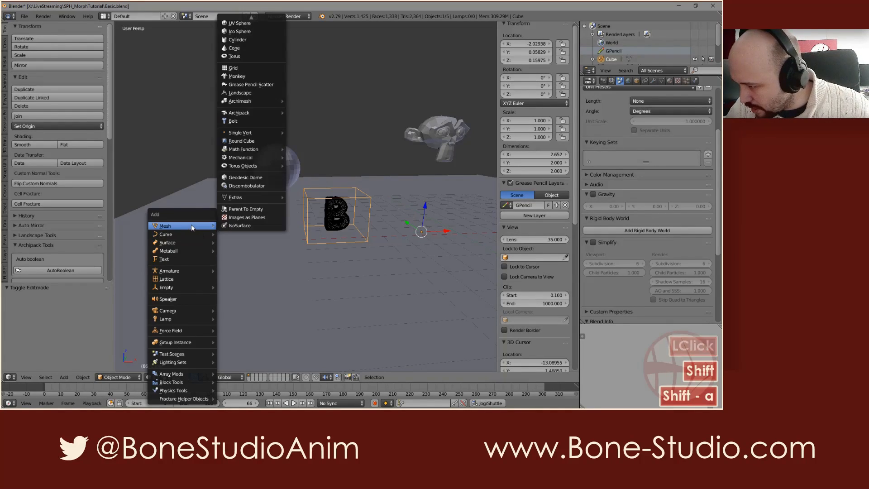
pyautogui.moveTo(234, 19)
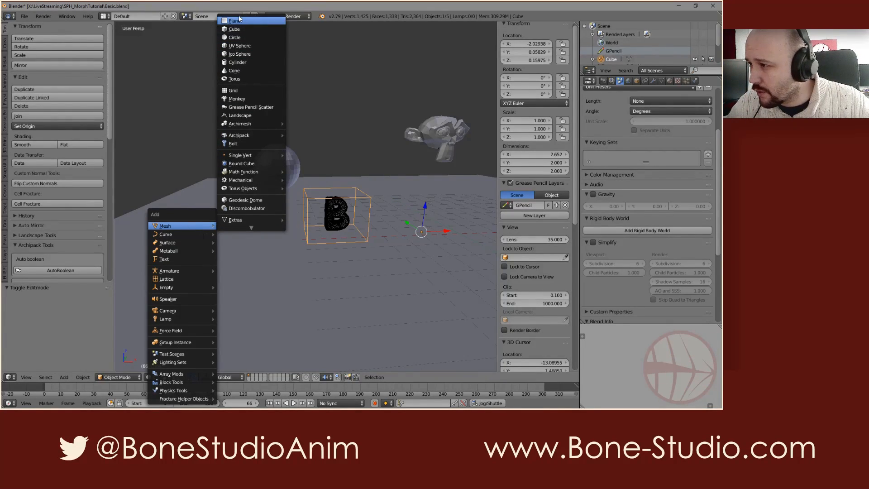
pyautogui.click(242, 46)
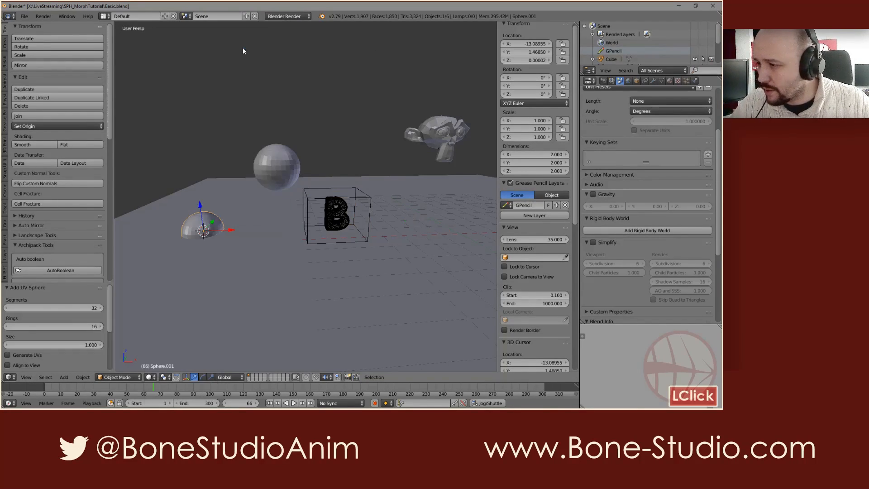
pyautogui.press('g')
pyautogui.press('z')
pyautogui.click(208, 105)
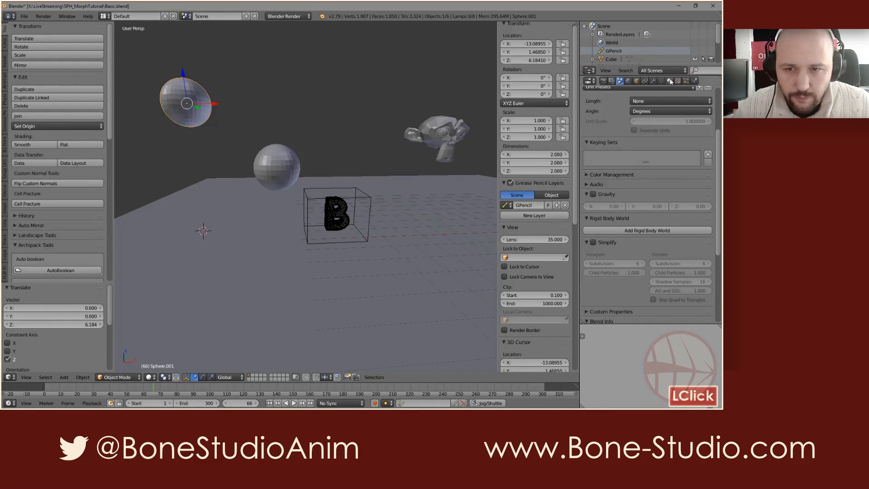
# Give the new sphere a Wind force field with a strength of -9.8.
pyautogui.click(696, 81)
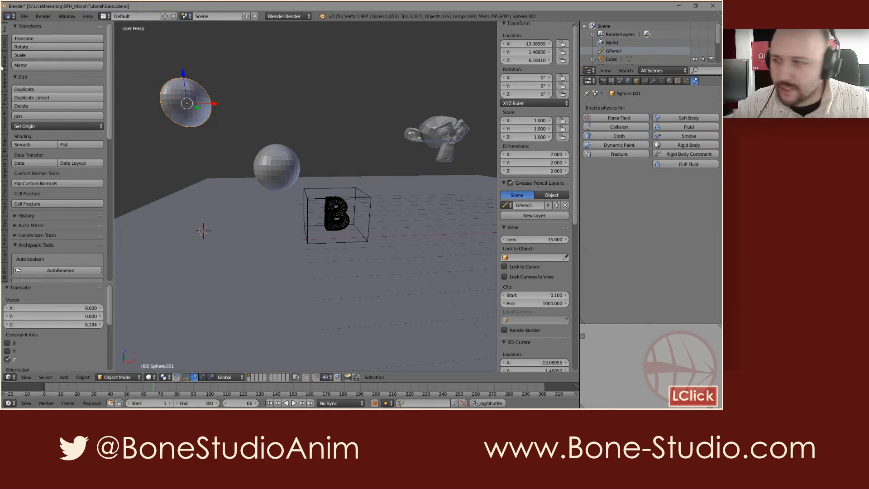
pyautogui.click(618, 118)
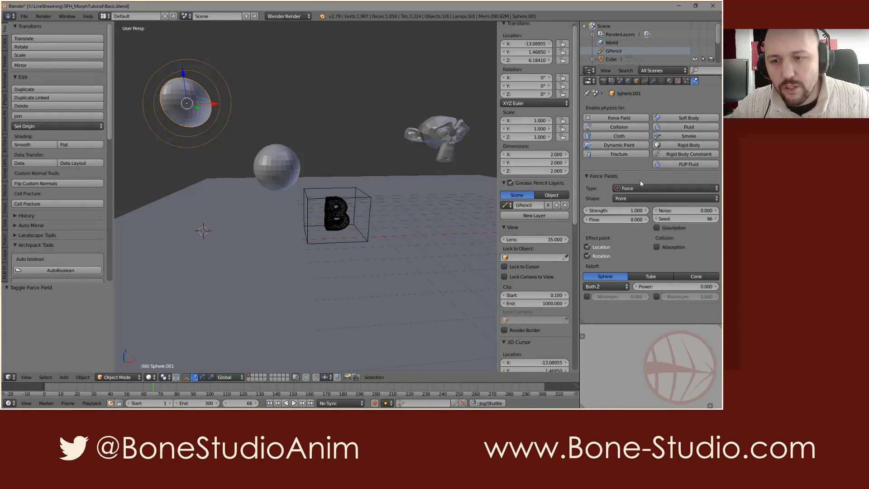
pyautogui.click(632, 188)
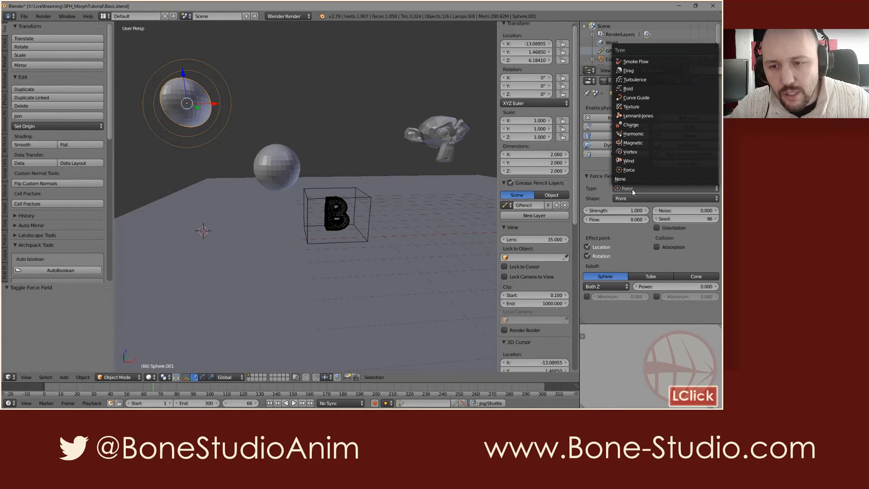
pyautogui.click(640, 161)
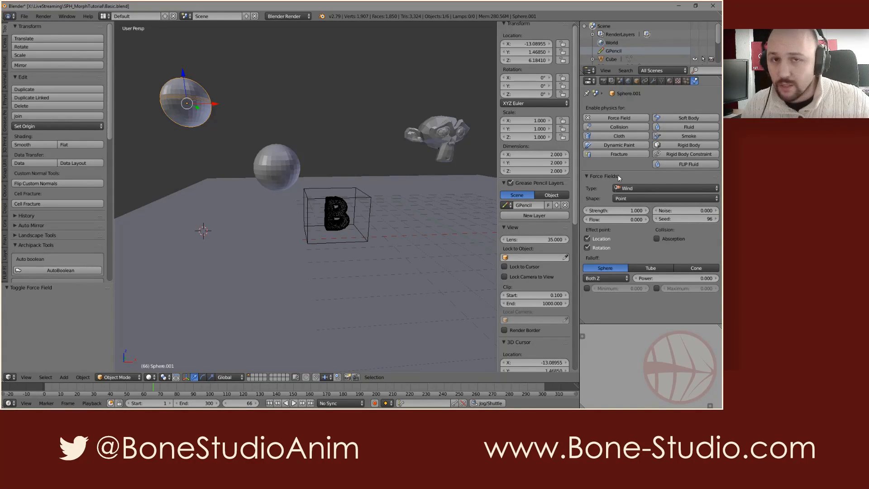
pyautogui.click(622, 210)
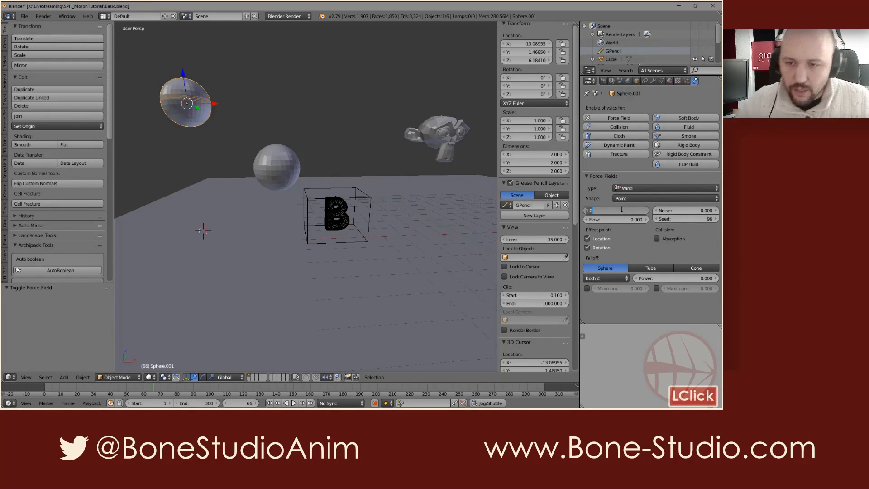
pyautogui.click(603, 203)
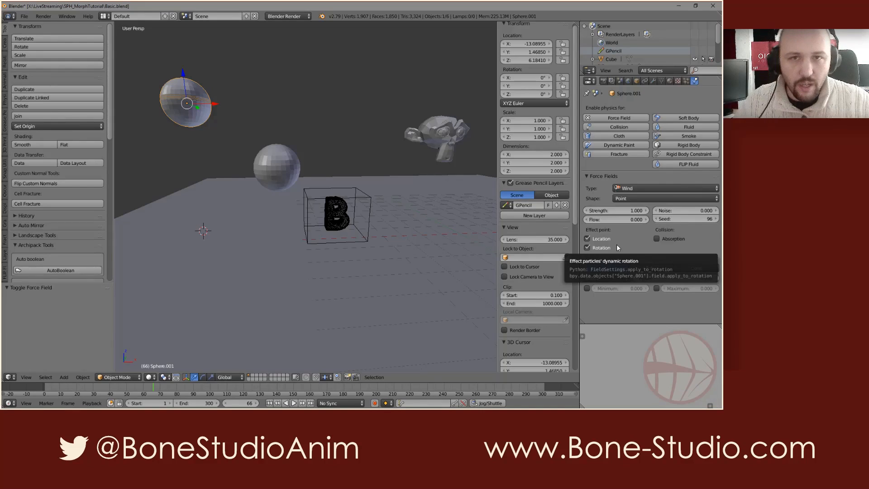
pyautogui.click(625, 209)
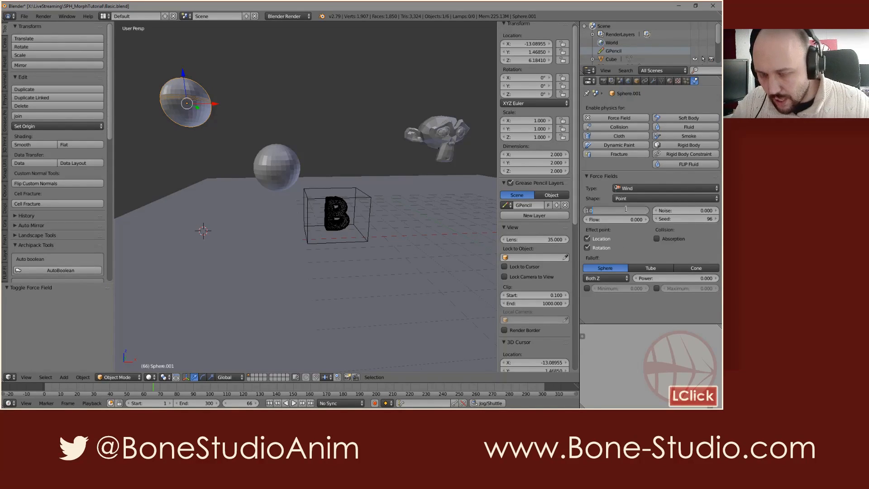
pyautogui.press('BackSpace')
pyautogui.write('-9.8')
pyautogui.press('Return')
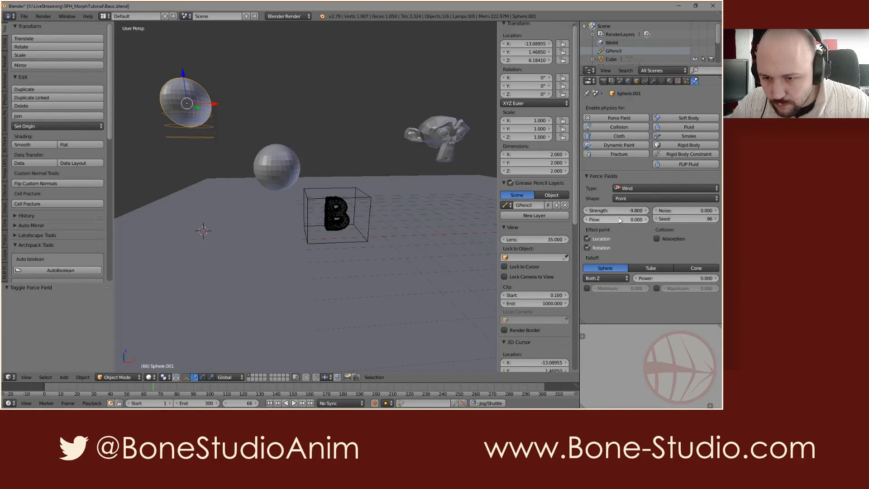
# Play the simulation to see how the wind affects the particles on the letter B, and return to frame 1.
pyautogui.hotkey('alt', 'a')
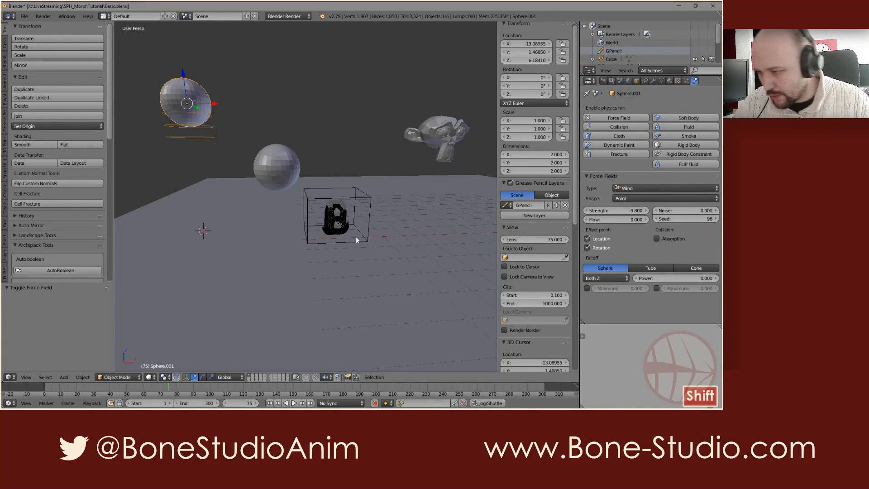
pyautogui.hotkey('alt', 'a')
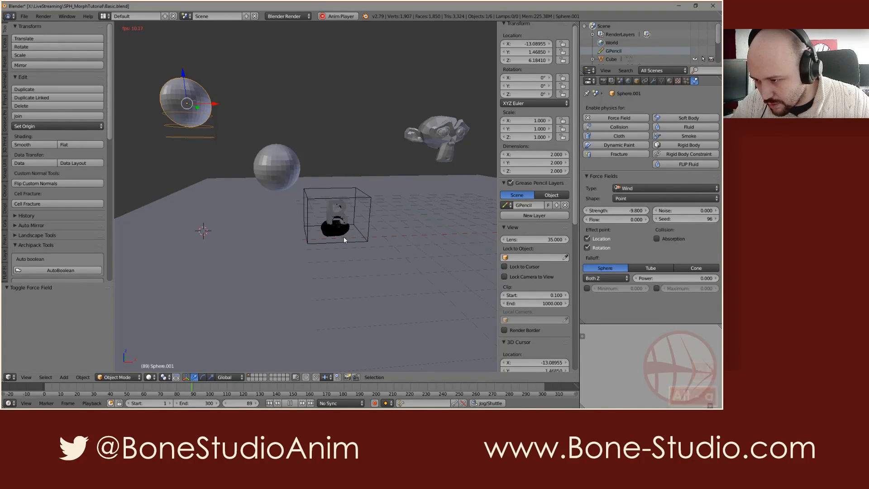
pyautogui.hotkey('alt', 'a')
pyautogui.hotkey('shift', 'Left')
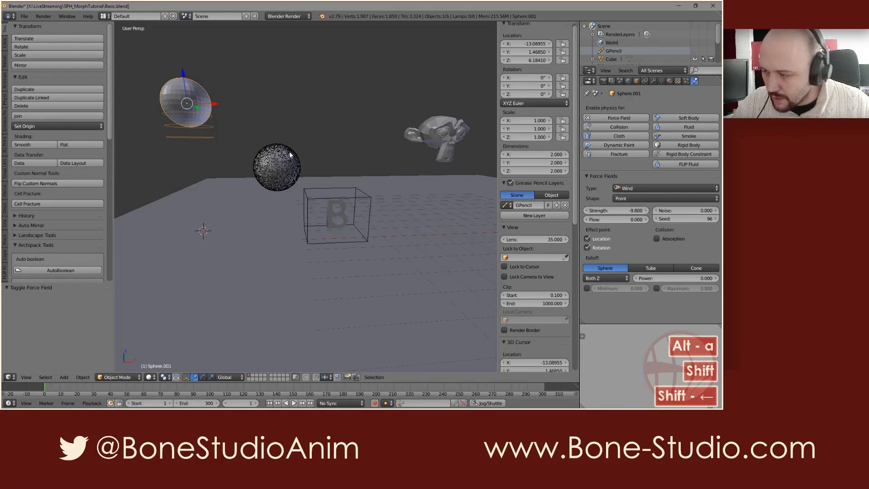
# Enable the maximum falloff distance on the letter B's Charge field and play the simulation.
pyautogui.rightClick(339, 204)
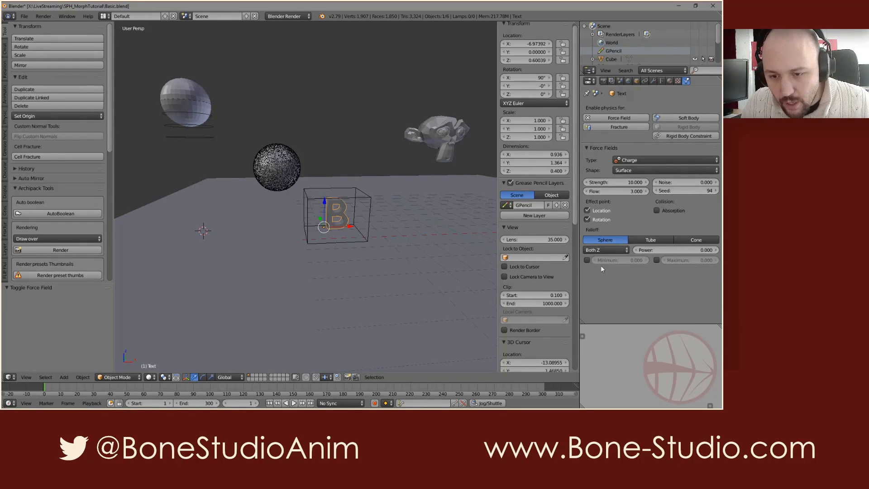
pyautogui.click(656, 260)
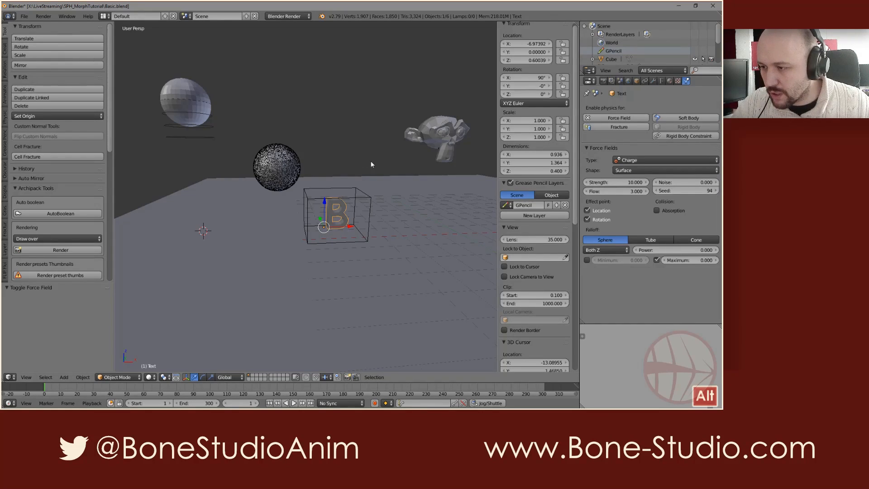
pyautogui.hotkey('alt', 'a')
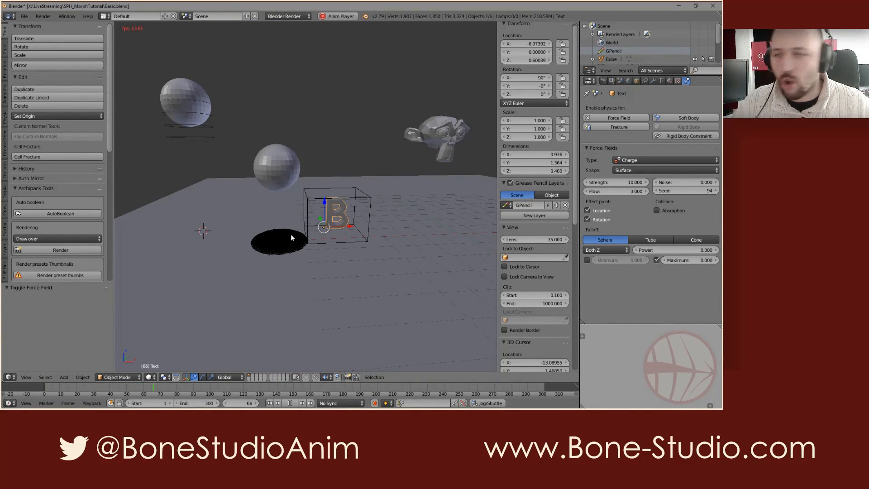
pyautogui.hotkey('alt', 'a')
# Try a strength of -98 for the wind sphere's field and replay the simulation from the first frame.
pyautogui.keyDown('alt'); pyautogui.rightClick(209, 123); pyautogui.keyUp('alt')
pyautogui.click(615, 210)
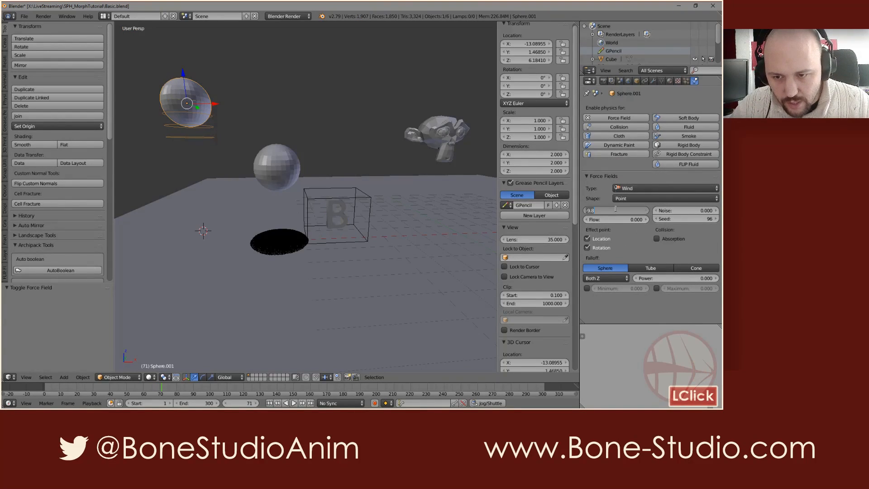
pyautogui.write('-98')
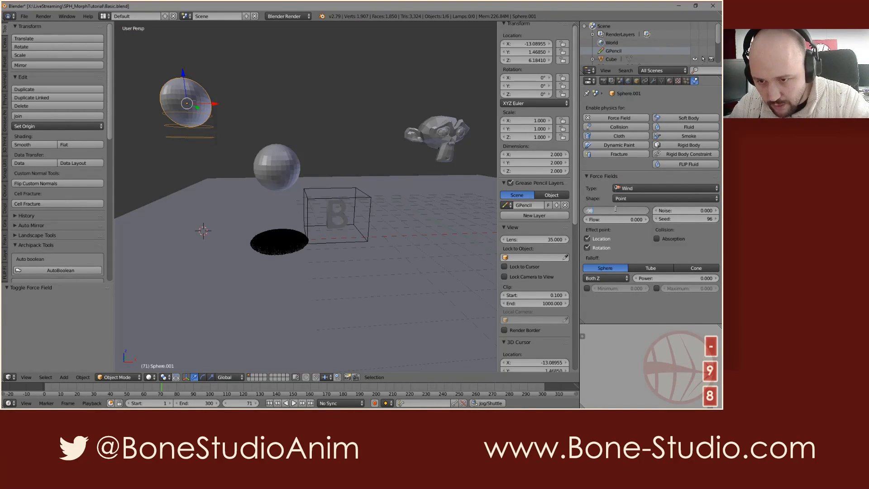
pyautogui.press('Return')
pyautogui.hotkey('shift', 'Left')
pyautogui.hotkey('alt', 'a')
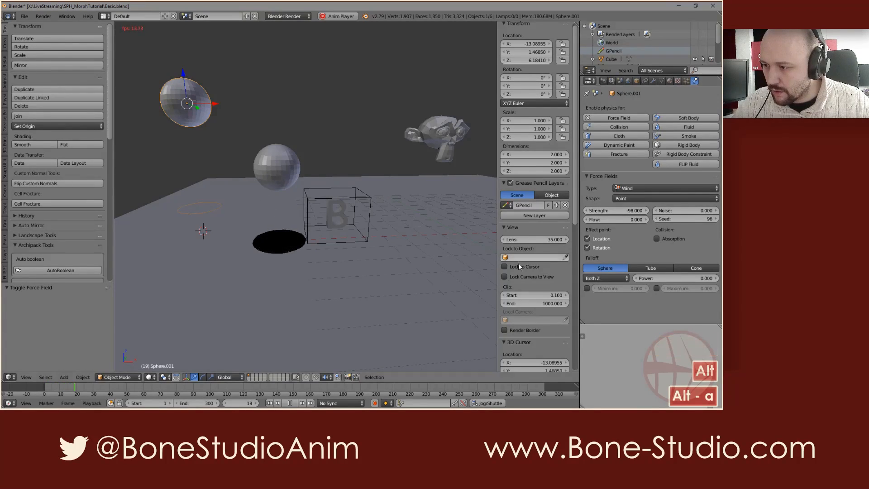
# Select the emitter sphere and replay the simulation from the start to examine how its particles fall to the ground.
pyautogui.scroll(1, 301, 253)
pyautogui.scroll(1, 300, 253)
pyautogui.rightClick(297, 246)
pyautogui.hotkey('shift', 'Left')
pyautogui.hotkey('alt', 'a')
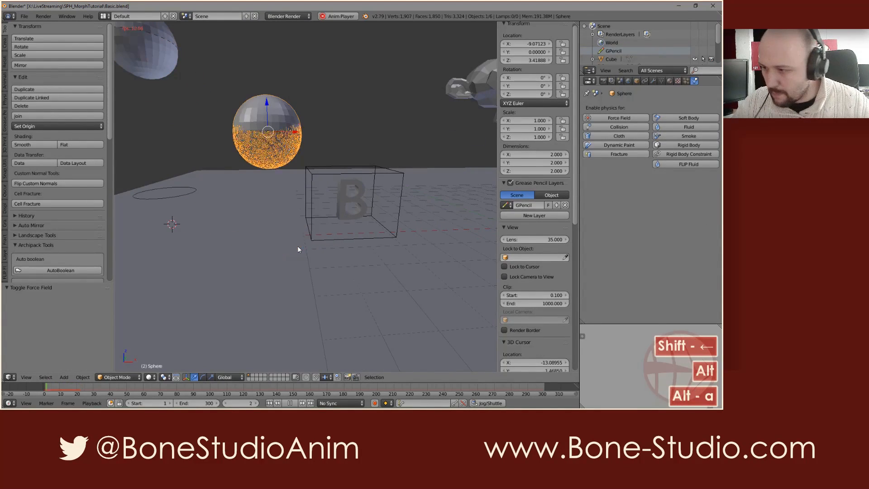
pyautogui.hotkey('alt', 'a')
pyautogui.hotkey('shift', 'Left')
pyautogui.hotkey('alt', 'a')
pyautogui.hotkey('alt', 'a')
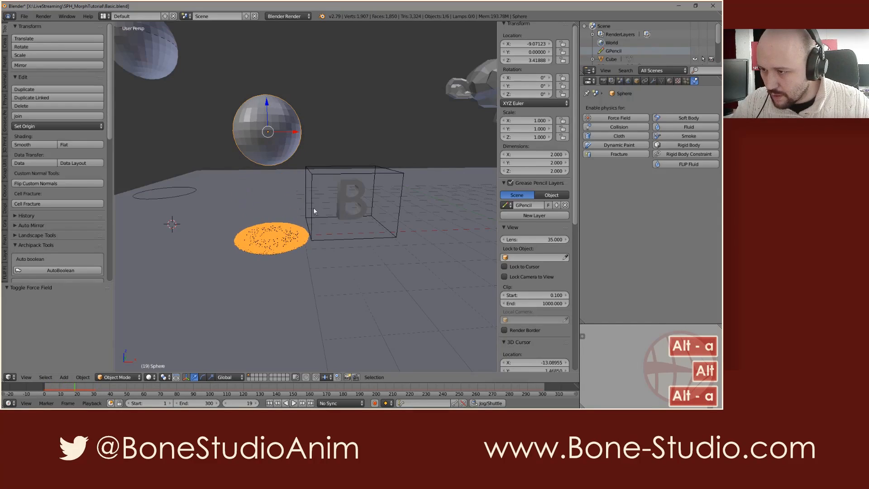
# Enable the maximum falloff distance on the Drag field of the box around the letter B and replay the simulation.
pyautogui.rightClick(311, 174)
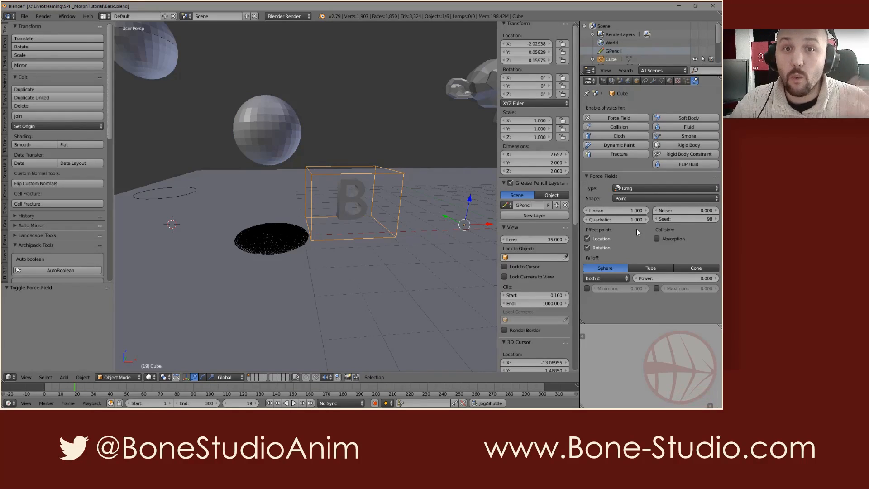
pyautogui.click(656, 288)
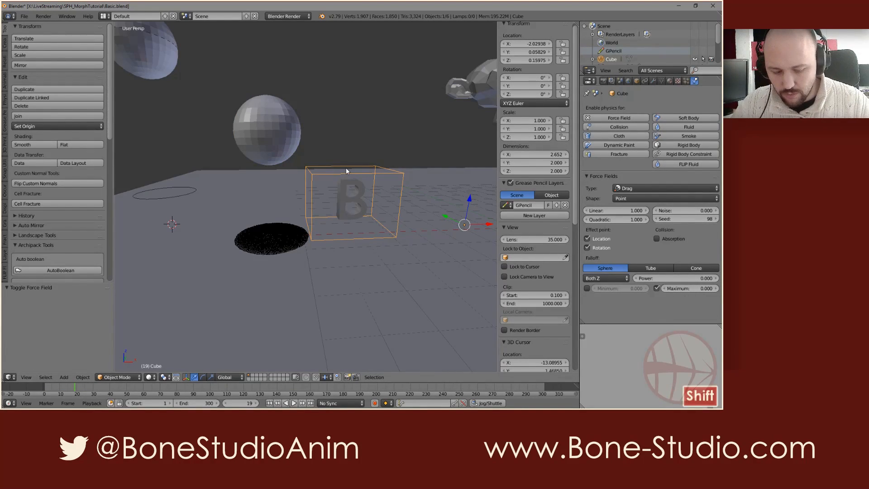
pyautogui.hotkey('shift', 'Left')
pyautogui.hotkey('alt', 'a')
pyautogui.hotkey('shift', 'Left')
pyautogui.hotkey('alt', 'a')
pyautogui.keyDown('shift'); pyautogui.scroll(-1, 265, 238); pyautogui.keyUp('shift')
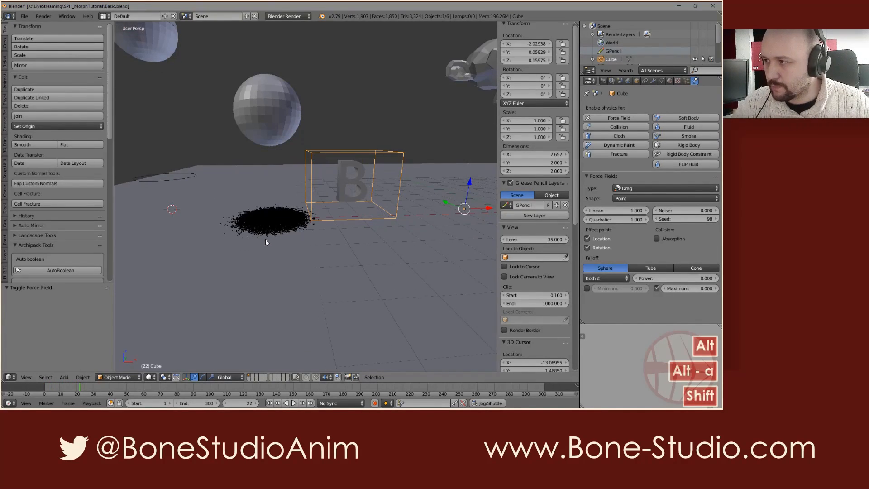
pyautogui.scroll(-3, 265, 238)
# Try the wind sphere's field strength at -9.8, replay the simulation and return to frame 1.
pyautogui.rightClick(168, 117)
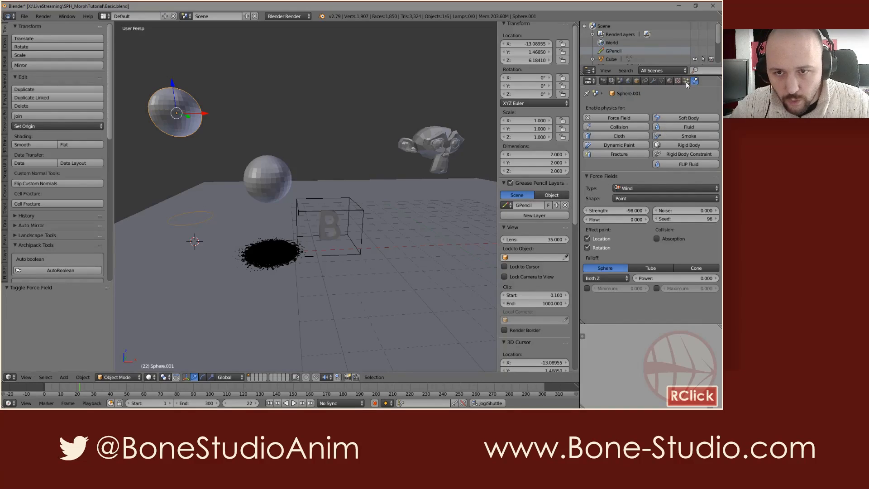
pyautogui.click(622, 211)
pyautogui.write('-9.8')
pyautogui.press('Return')
pyautogui.hotkey('shift', 'Left')
pyautogui.hotkey('alt', 'a')
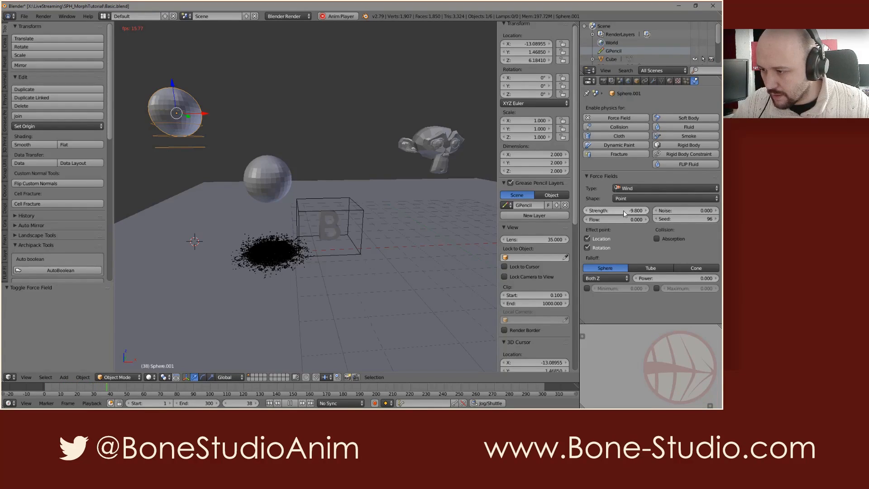
pyautogui.hotkey('alt', 'a')
pyautogui.hotkey('shift', 'Left')
# Try a wind field strength of -20 and play the simulation from the first frame.
pyautogui.click(623, 210)
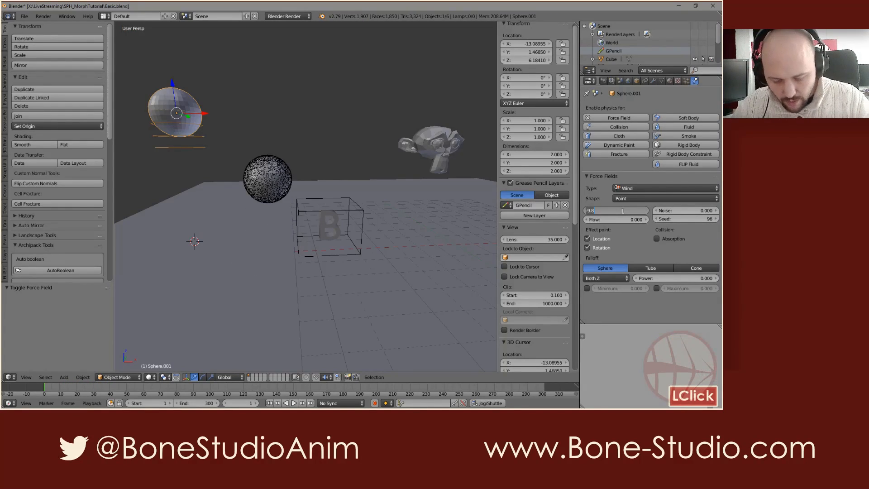
pyautogui.write('20')
pyautogui.press('Return')
pyautogui.hotkey('shift', 'Left')
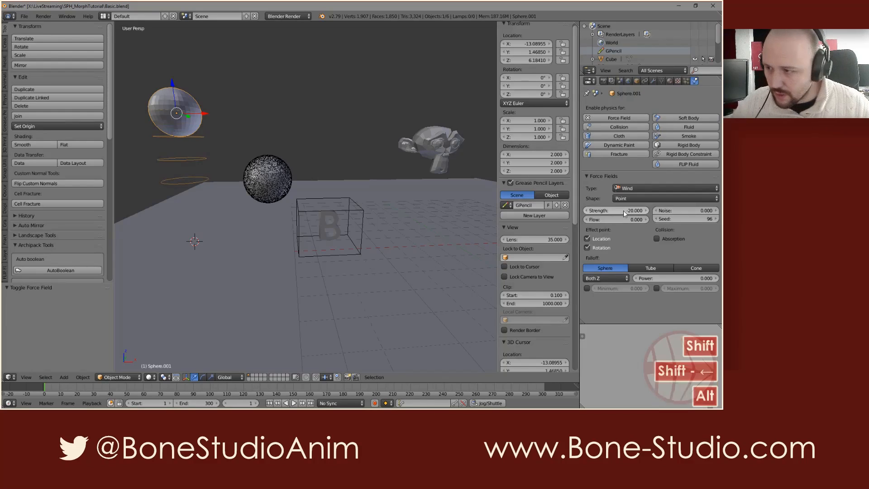
pyautogui.hotkey('alt', 'a')
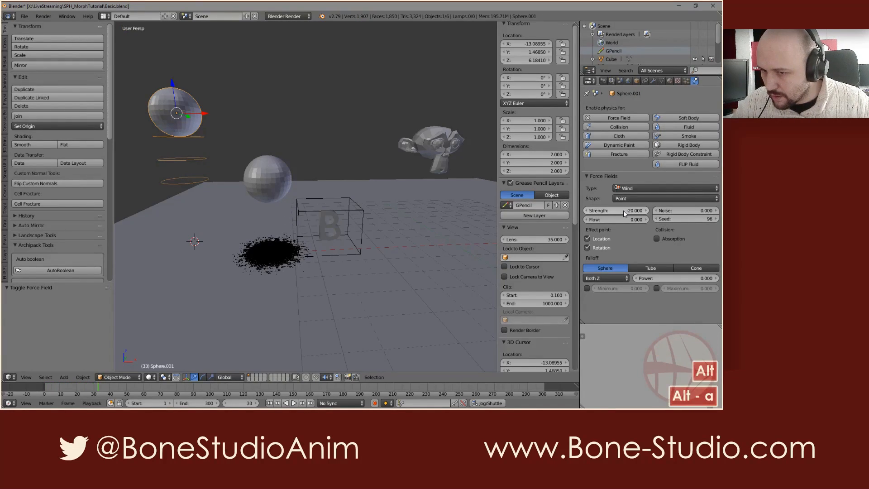
# Set the wind field's strength to -24 and replay the simulation, examining the particle splash on the ground up close.
pyautogui.click(624, 210)
pyautogui.write('-24')
pyautogui.press('Return')
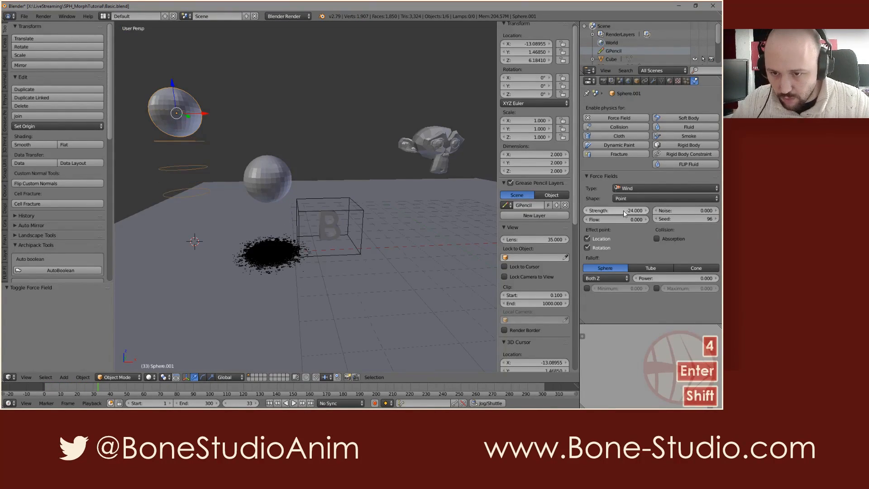
pyautogui.hotkey('shift', 'Left')
pyautogui.hotkey('alt', 'a')
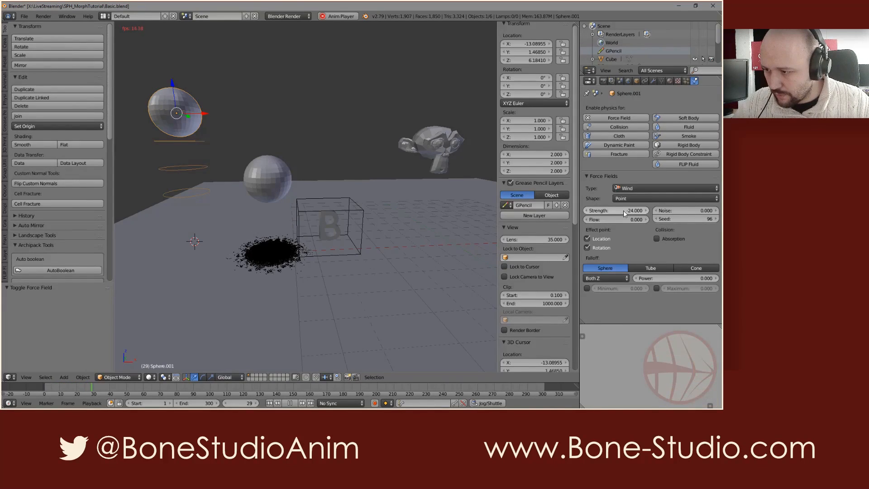
pyautogui.press('-')
pyautogui.scroll(5, 272, 257)
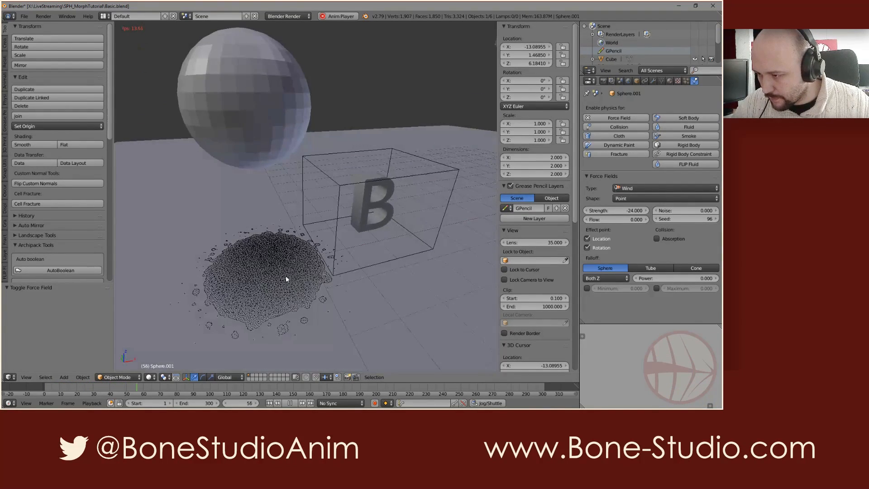
# Replay the particle simulation from the first frame and examine the splash on the ground from another angle.
pyautogui.hotkey('alt', 'a')
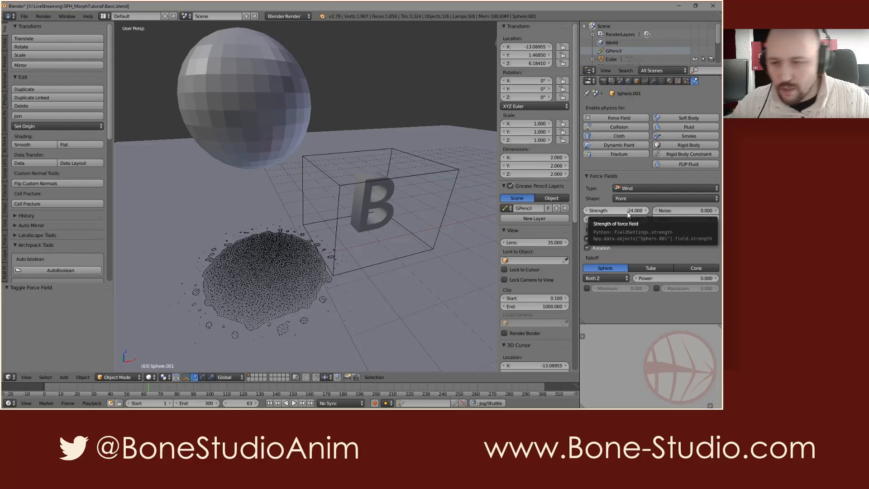
pyautogui.moveTo(453, 241); pyautogui.dragTo(310, 253, button='middle')
pyautogui.hotkey('shift', 'Left')
pyautogui.hotkey('alt', 'a')
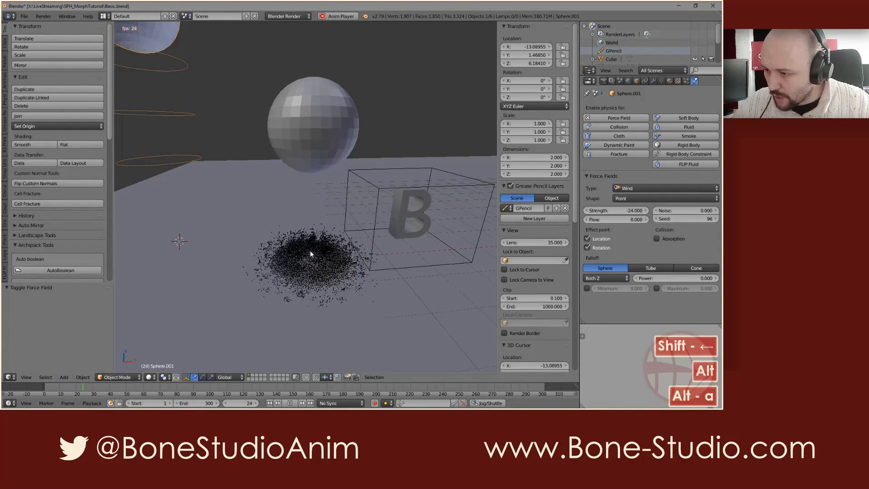
pyautogui.hotkey('alt', 'a')
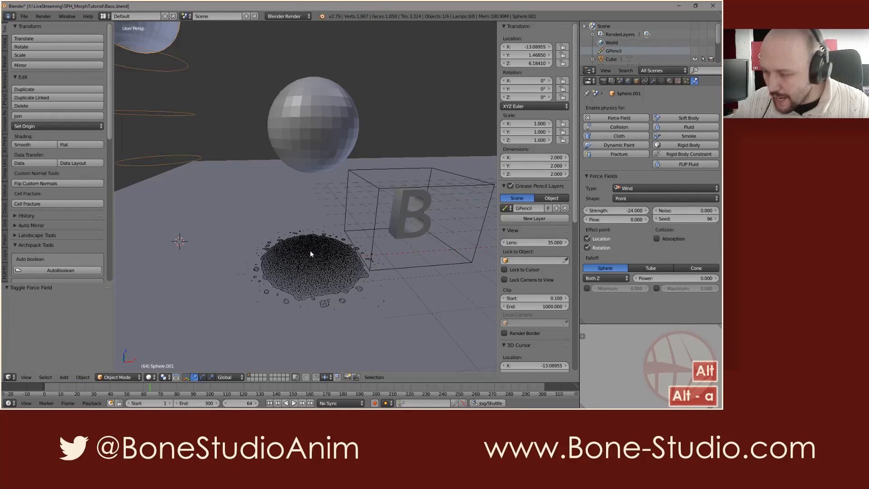
# At frame 60, keyframe the maximum falloff distance of the letter B's Charge field at 0.
pyautogui.moveTo(150, 389); pyautogui.dragTo(143, 390)
pyautogui.keyDown('shift'); pyautogui.moveTo(328, 283); pyautogui.dragTo(270, 278, button='middle'); pyautogui.keyUp('shift')
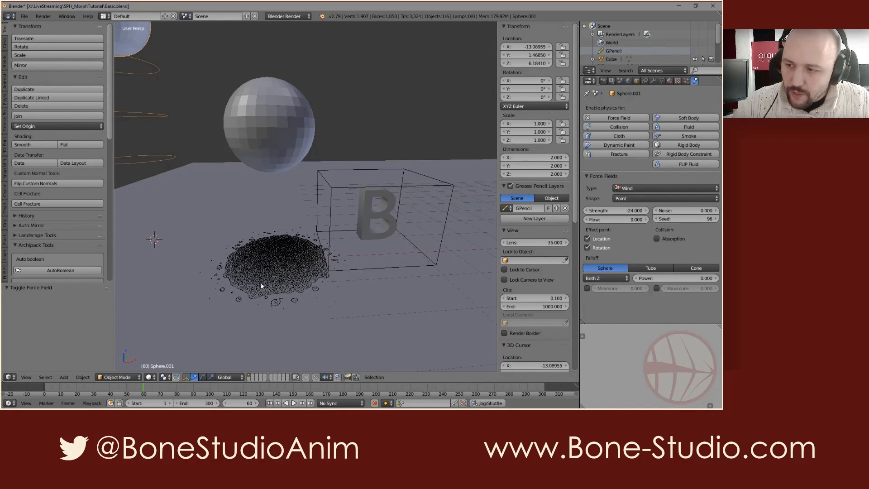
pyautogui.rightClick(362, 209)
pyautogui.keyDown('shift'); pyautogui.moveTo(360, 245); pyautogui.dragTo(312, 236, button='middle'); pyautogui.keyUp('shift')
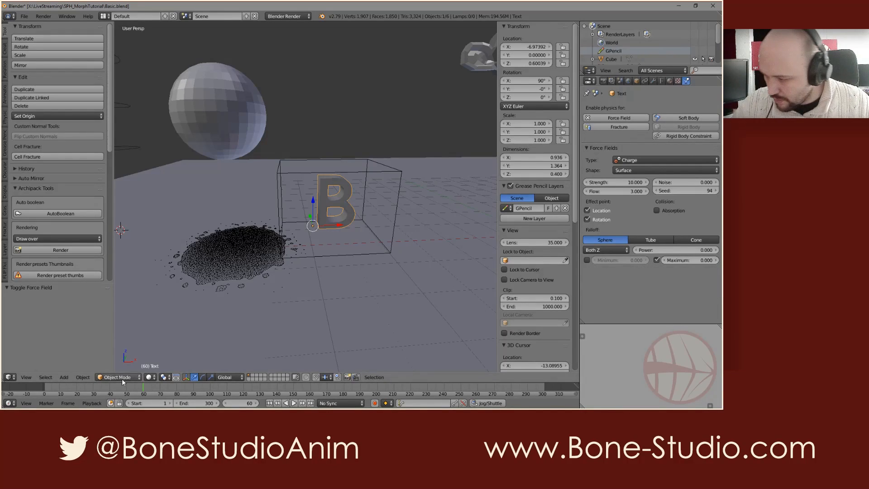
pyautogui.press('i')
# At frame 80, keyframe the letter B's Charge maximum distance at 6.7 and replay the simulation from the first frame.
pyautogui.click(176, 389)
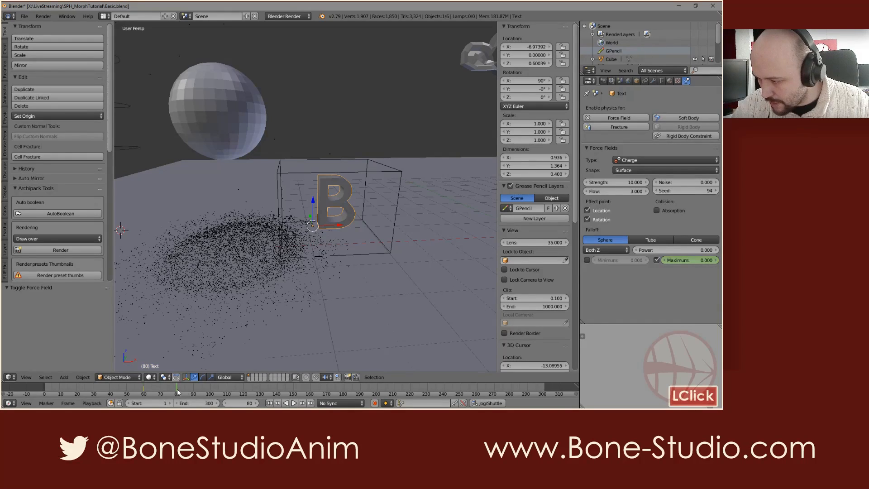
pyautogui.moveTo(690, 260); pyautogui.dragTo(706, 260)
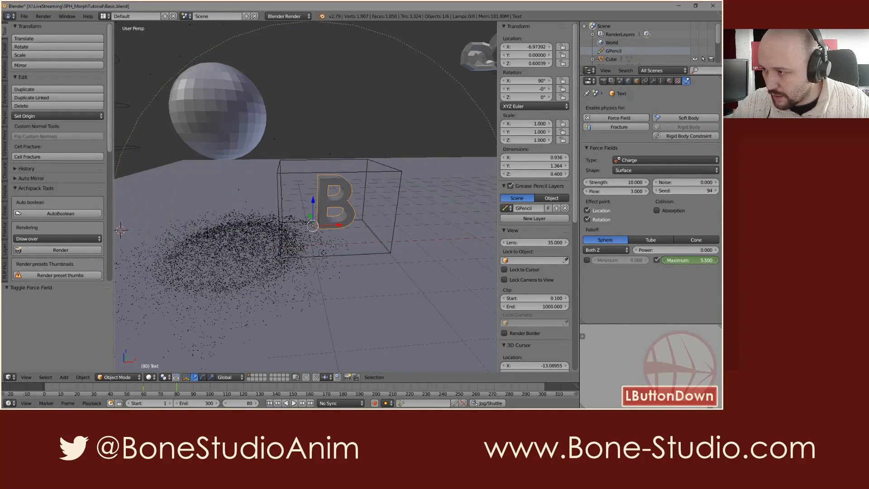
pyautogui.moveTo(690, 260); pyautogui.dragTo(692, 260)
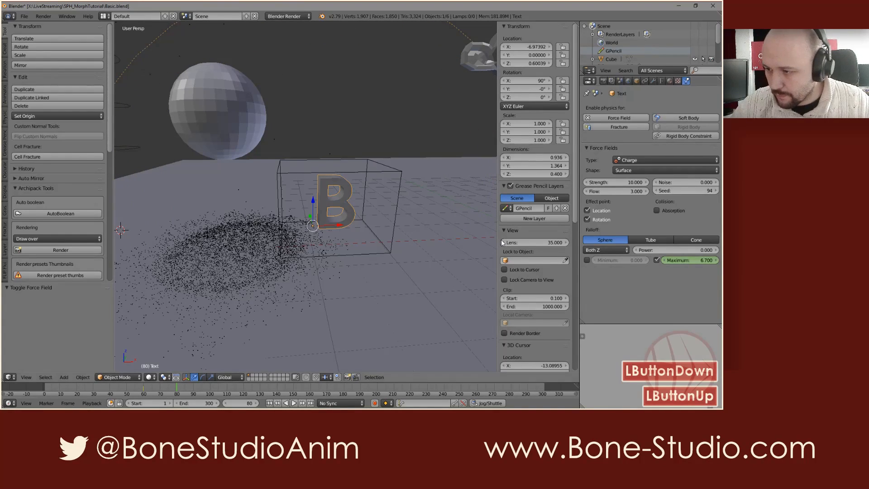
pyautogui.scroll(-3, 375, 205)
pyautogui.press('BackSpace')
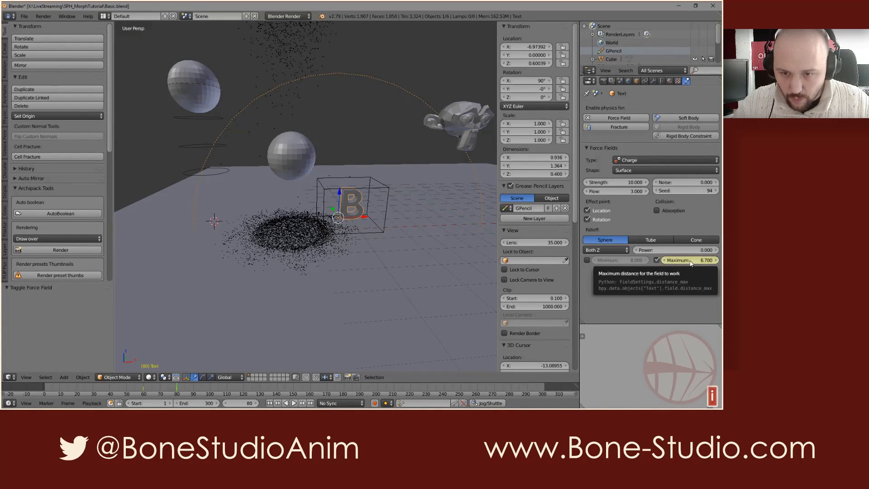
pyautogui.hotkey('shift', 'Left')
pyautogui.hotkey('alt', 'a')
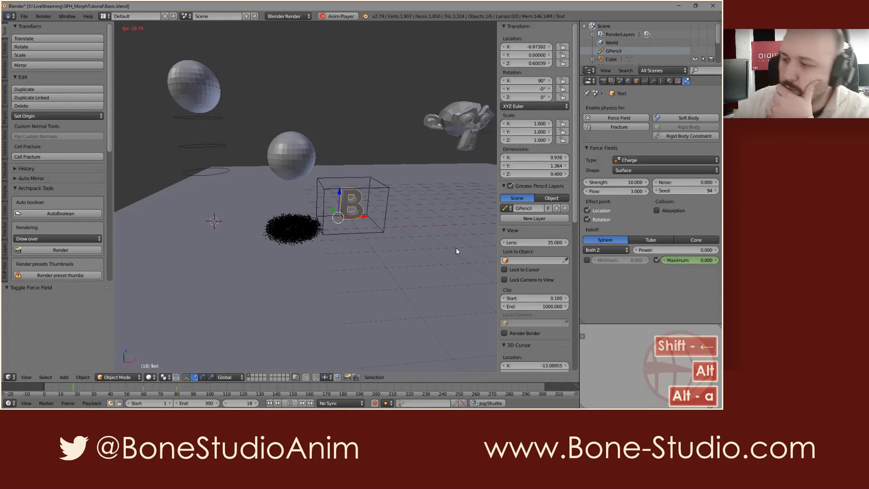
pyautogui.hotkey('alt', 'a')
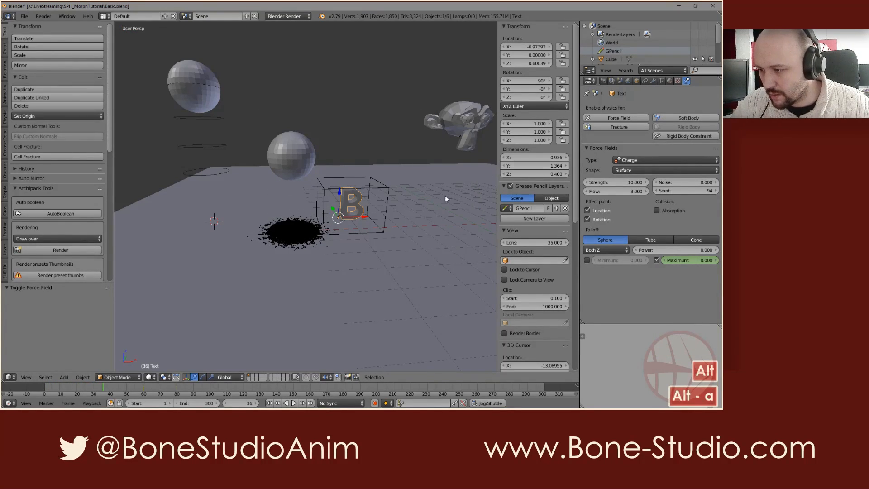
# Set the particle display colour of the emitter sphere to Velocity.
pyautogui.rightClick(291, 155)
pyautogui.click(686, 82)
pyautogui.scroll(-15, 631, 251)
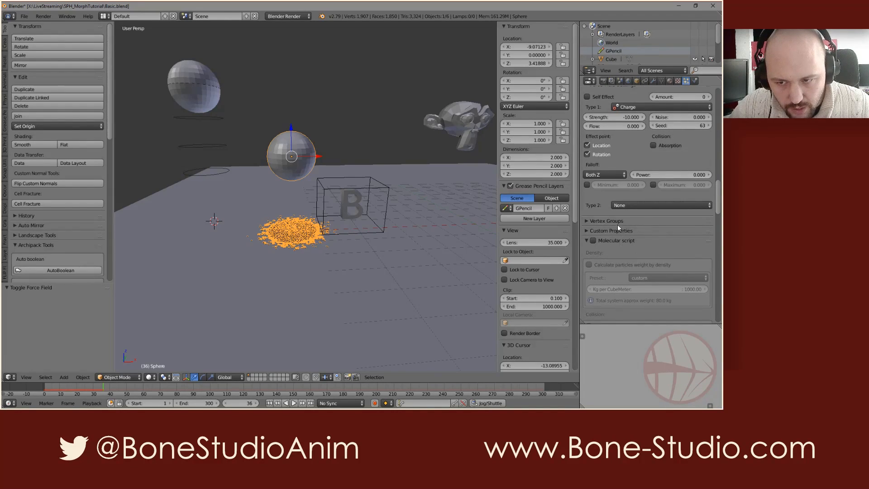
pyautogui.scroll(5, 630, 223)
pyautogui.click(678, 142)
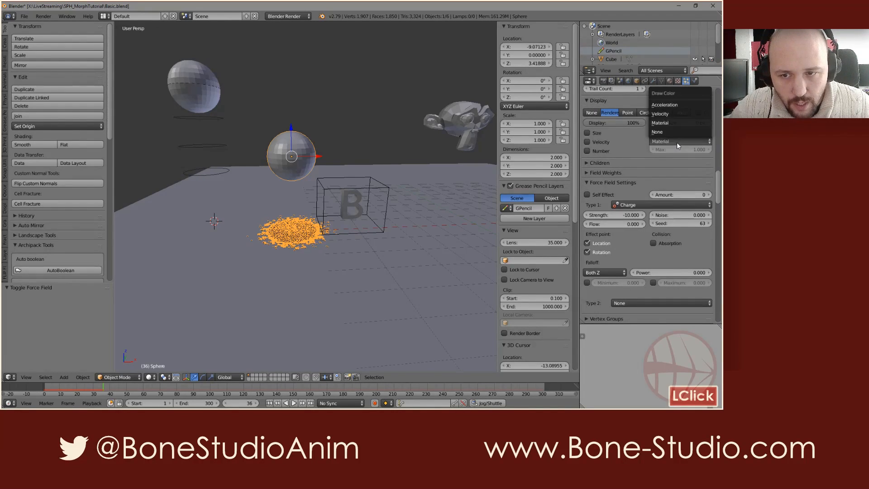
pyautogui.click(665, 113)
# Deselect everything and play the simulation, watching the velocity-coloured particles around the letter B up close.
pyautogui.press('a')
pyautogui.hotkey('alt', 'a')
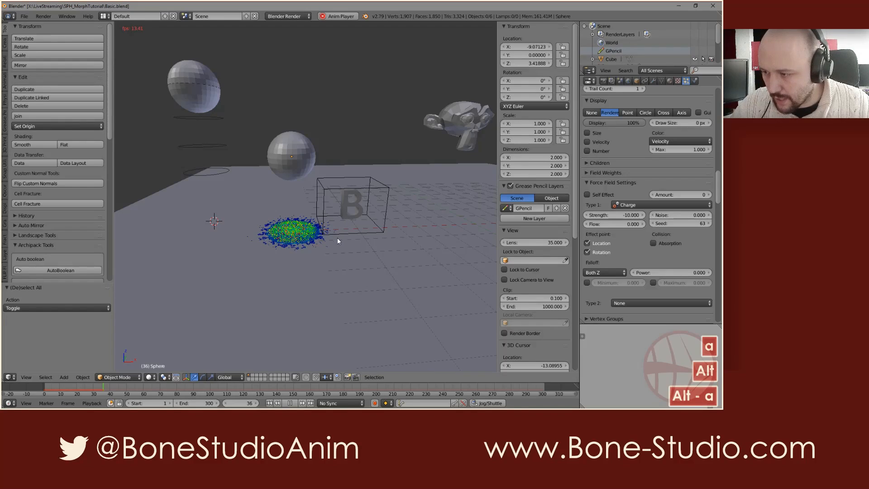
pyautogui.scroll(3, 338, 235)
pyautogui.keyDown('shift'); pyautogui.moveTo(337, 235); pyautogui.dragTo(339, 254, button='middle'); pyautogui.keyUp('shift')
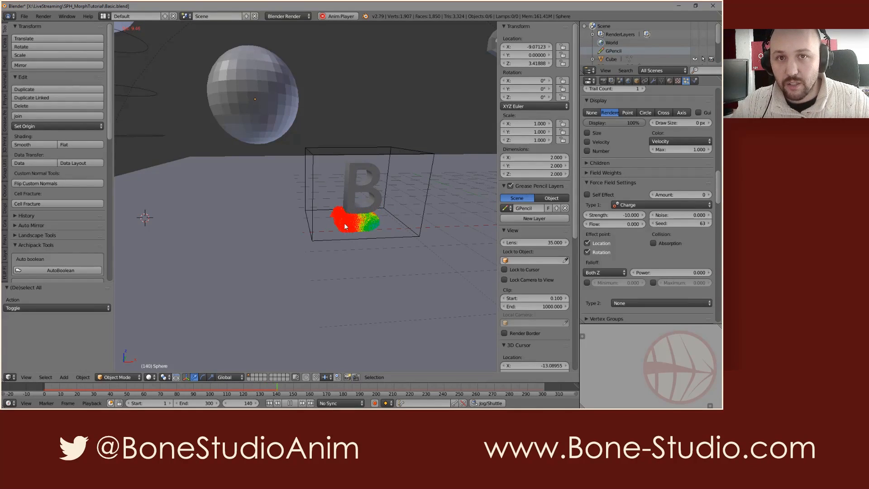
pyautogui.hotkey('alt', 'a')
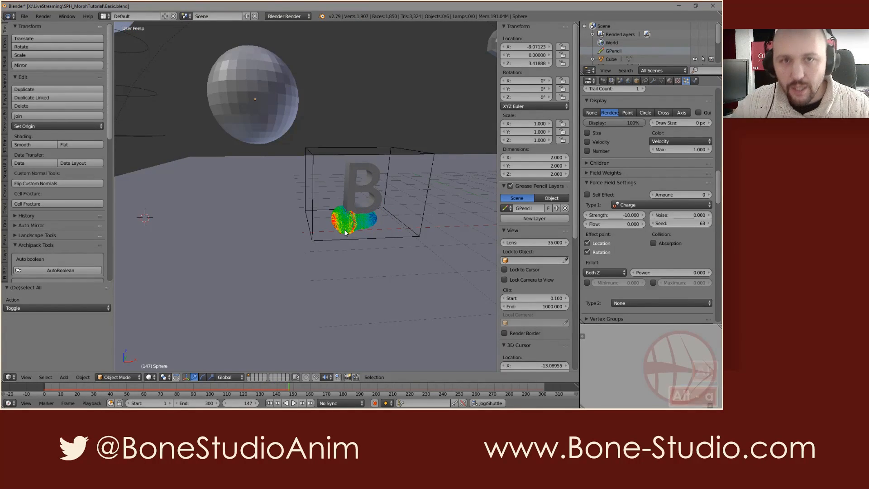
# Move the wind sphere down near the ground in front orthographic view, to about X -12.44 and Z 1.37.
pyautogui.scroll(-5, 252, 191)
pyautogui.moveTo(251, 191); pyautogui.dragTo(261, 110, button='middle')
pyautogui.rightClick(260, 110)
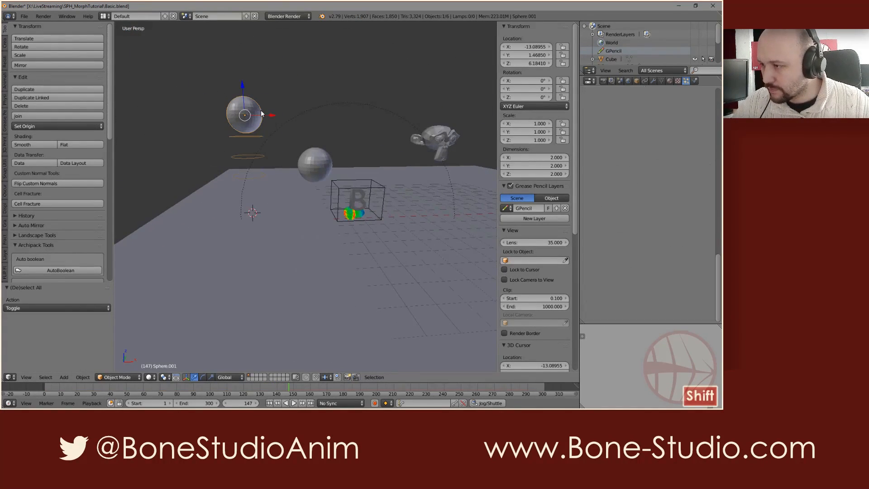
pyautogui.press('KP_1')
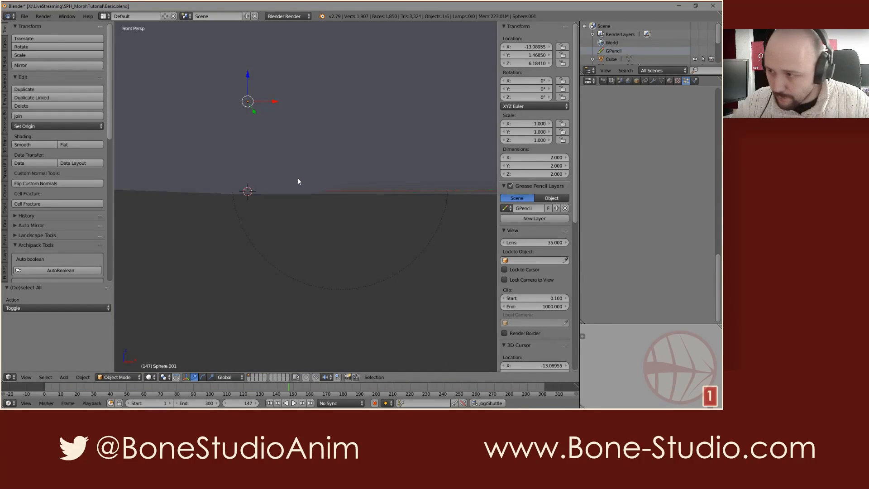
pyautogui.press('KP_5')
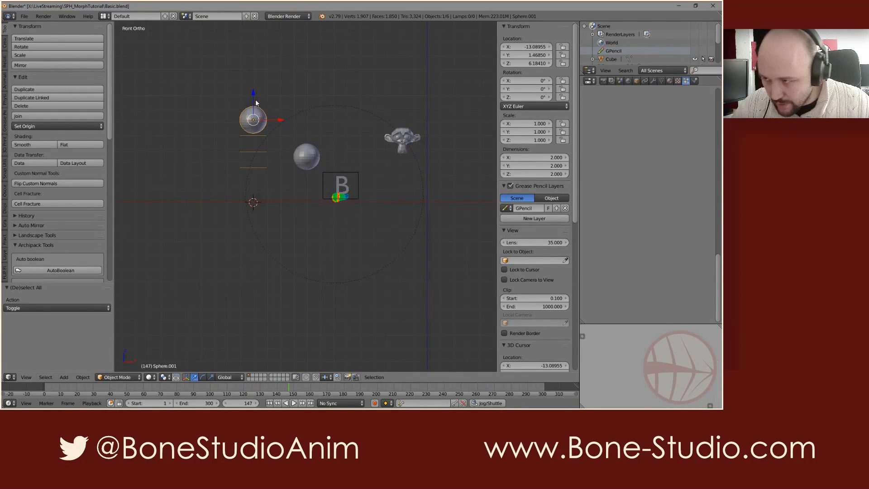
pyautogui.moveTo(253, 97); pyautogui.dragTo(257, 115)
pyautogui.press('g')
pyautogui.hotkey('shift', 'y')
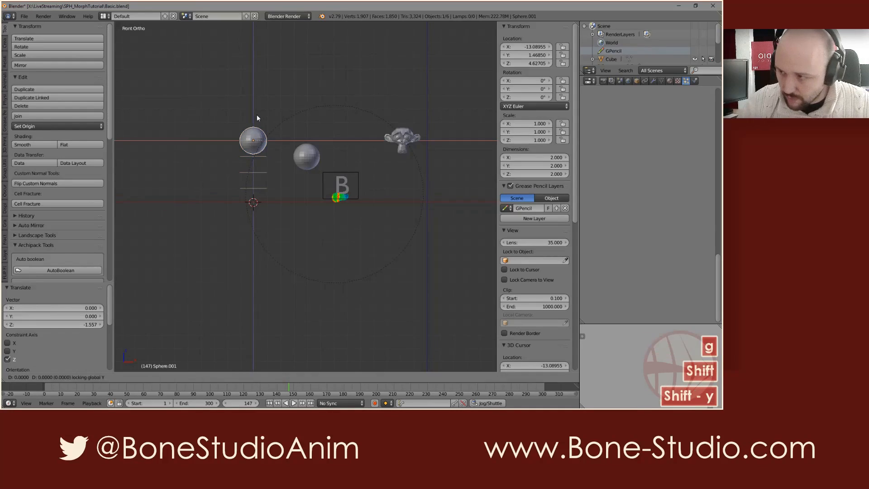
pyautogui.click(264, 160)
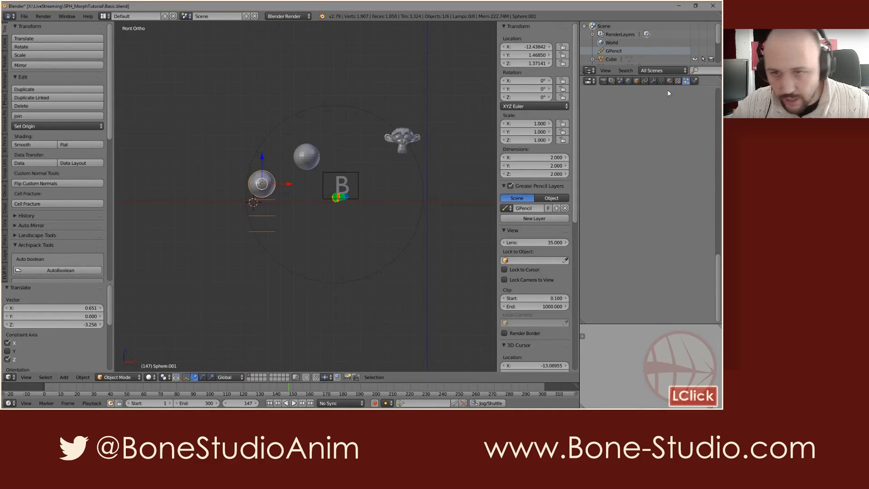
# Enable the wind field's maximum falloff distance, switch its falloff to Tube and set the maximum to 2.4.
pyautogui.click(693, 81)
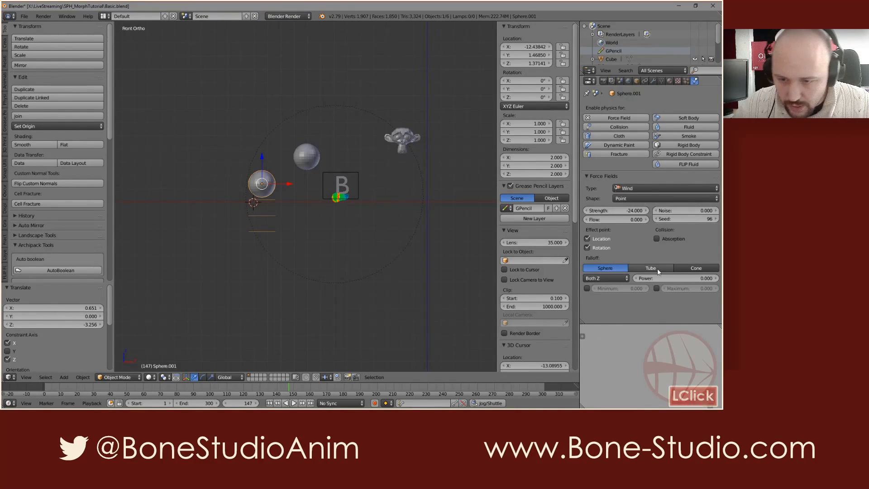
pyautogui.click(656, 289)
pyautogui.moveTo(688, 288); pyautogui.dragTo(696, 288)
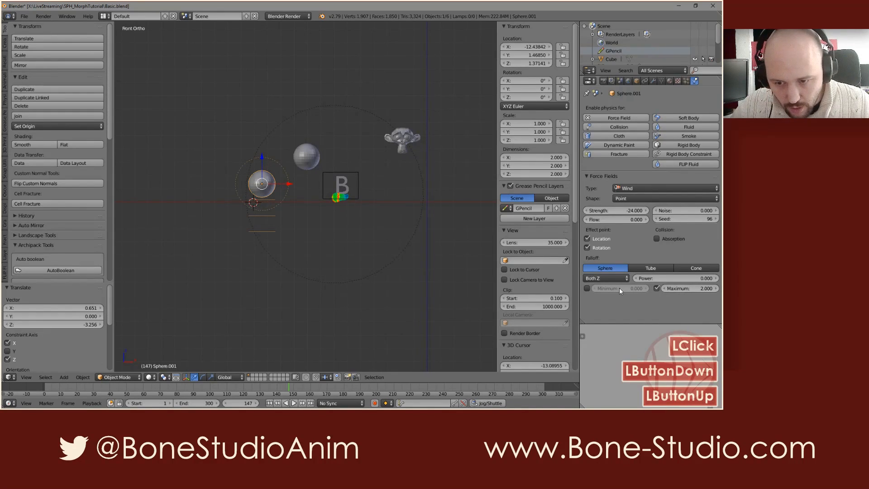
pyautogui.click(651, 268)
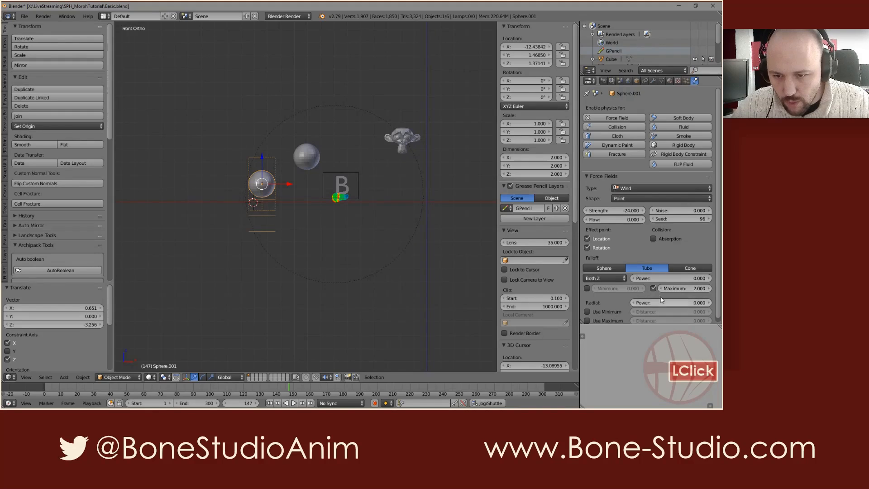
pyautogui.moveTo(680, 288); pyautogui.dragTo(706, 304)
pyautogui.hotkey('ctrl', 'z')
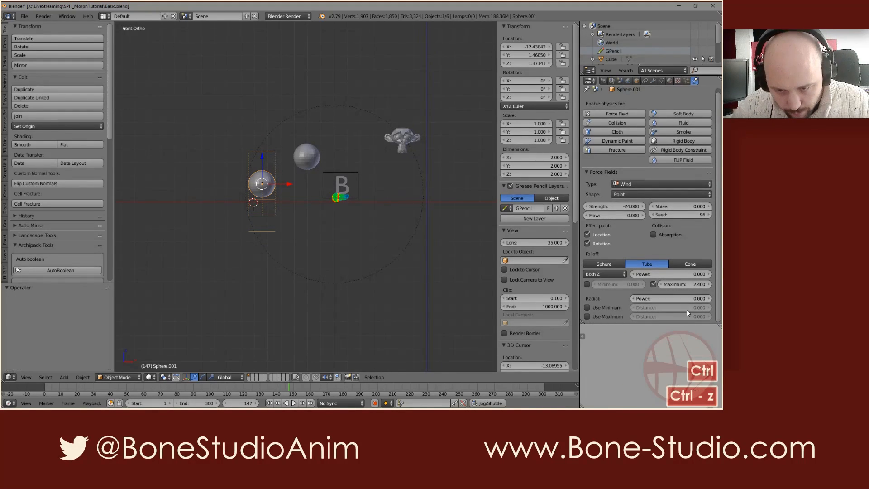
# Enable the wind tube's radial maximum with a distance of 5 and set its maximum falloff distance to 4.5.
pyautogui.click(587, 316)
pyautogui.moveTo(670, 316); pyautogui.dragTo(684, 317)
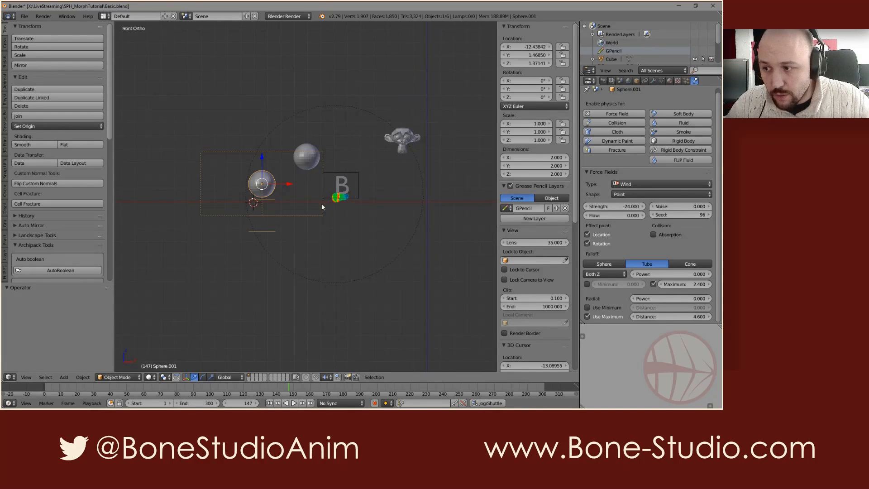
pyautogui.press('KP_5')
pyautogui.moveTo(301, 177)
pyautogui.mouseDown(button='middle')
pyautogui.moveTo(297, 189)
pyautogui.moveTo(310, 197)
pyautogui.moveTo(294, 186)
pyautogui.mouseUp(button='middle')
pyautogui.moveTo(371, 219); pyautogui.dragTo(362, 236, button='middle')
pyautogui.moveTo(653, 317); pyautogui.dragTo(636, 317)
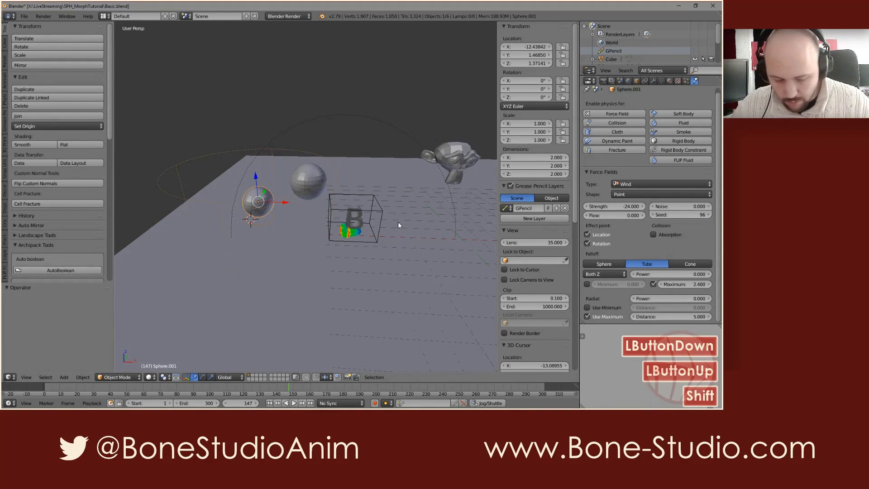
pyautogui.keyDown('shift'); pyautogui.moveTo(681, 284); pyautogui.dragTo(693, 284); pyautogui.keyUp('shift')
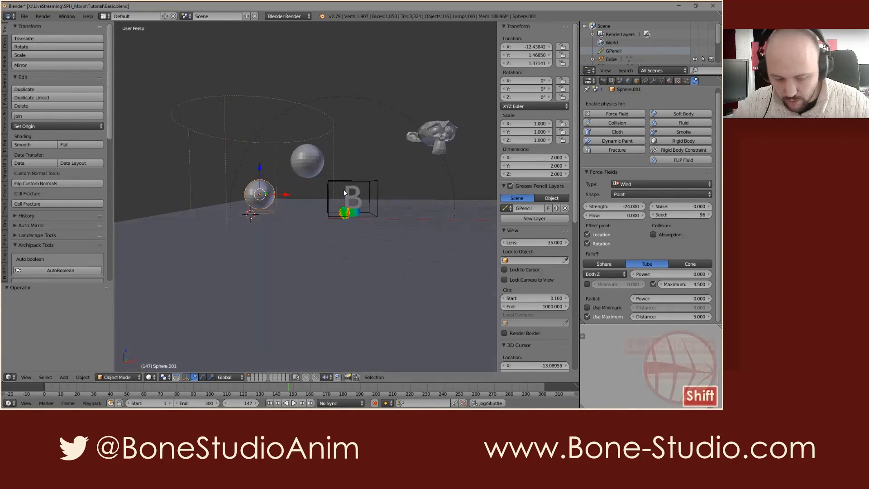
# Replay the simulation with the tube-shaped wind, inspect the splash up close and return to frame 1.
pyautogui.hotkey('shift', 'Left')
pyautogui.hotkey('alt', 'a')
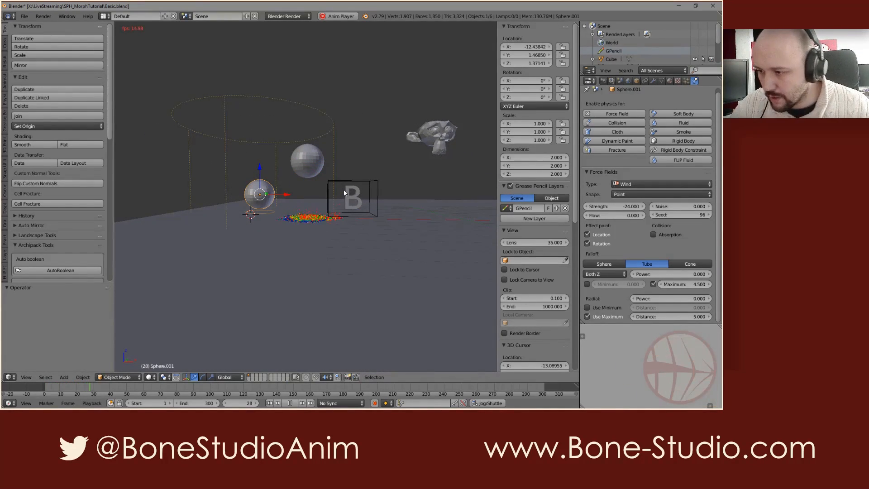
pyautogui.hotkey('alt', 'a')
pyautogui.scroll(2, 338, 224)
pyautogui.moveTo(338, 219); pyautogui.dragTo(346, 226, button='middle')
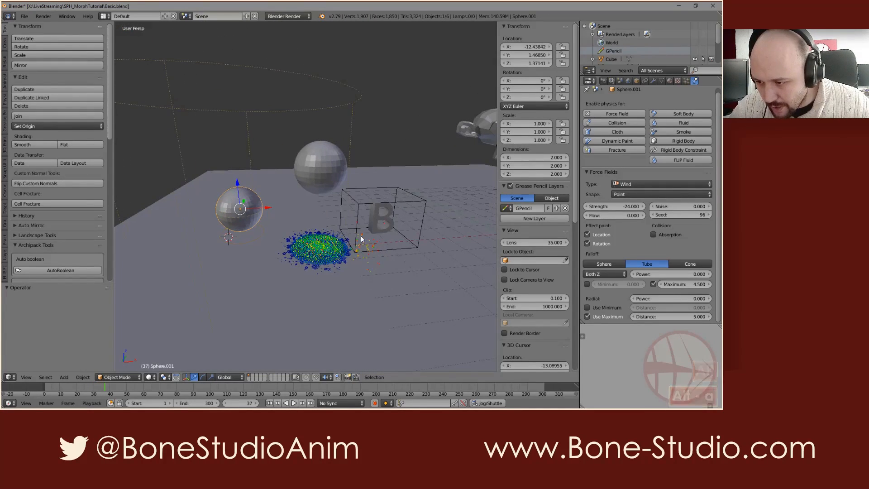
pyautogui.hotkey('alt', 'a')
pyautogui.hotkey('shift', 'Left')
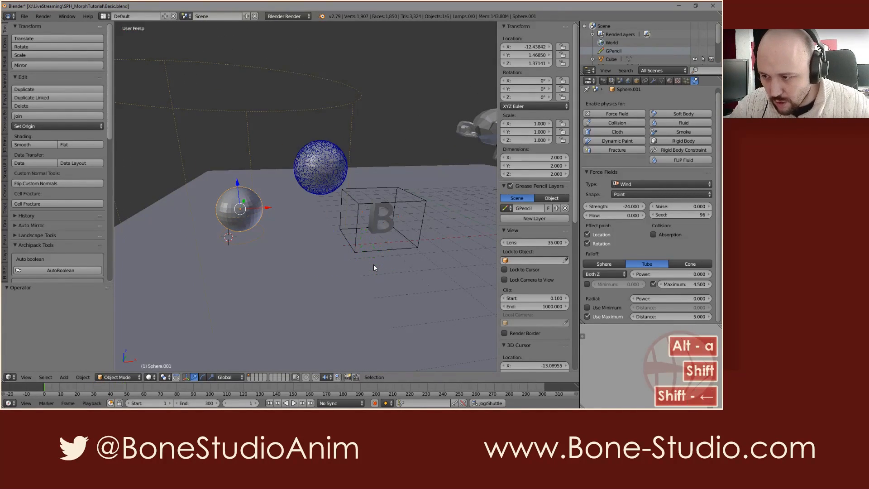
# Set the wind tube's radial maximum distance to 8.
pyautogui.keyDown('shift'); pyautogui.moveTo(670, 316); pyautogui.dragTo(683, 319); pyautogui.keyUp('shift')
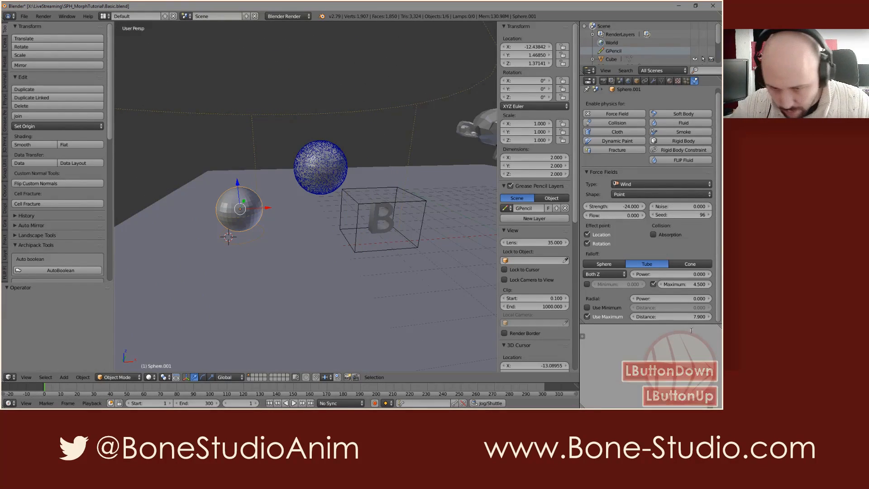
pyautogui.click(682, 318)
pyautogui.write('8')
pyautogui.press('Return')
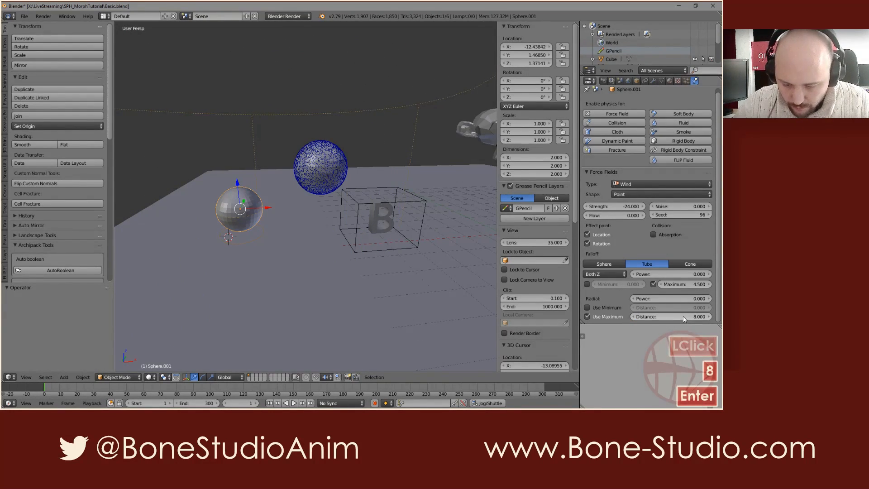
pyautogui.press('i')
# Keyframe the wind tube's radial maximum distance at 4.7 on frame 60.
pyautogui.rightClick(381, 210)
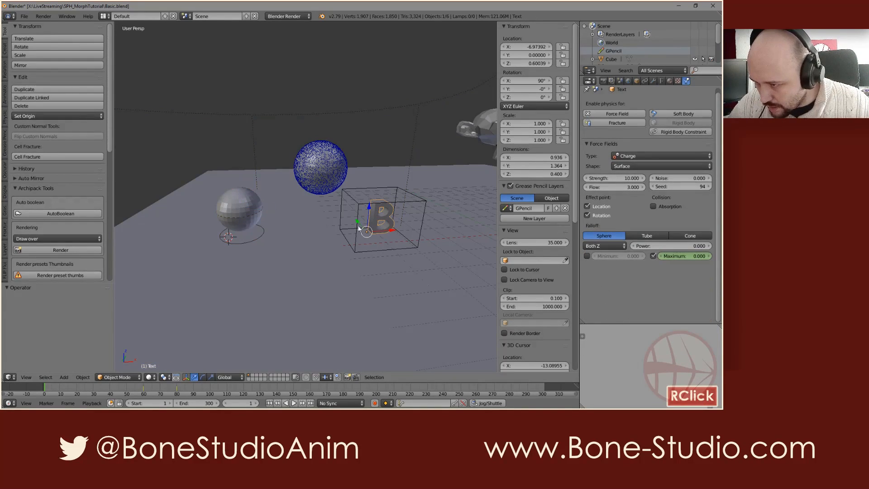
pyautogui.click(143, 388)
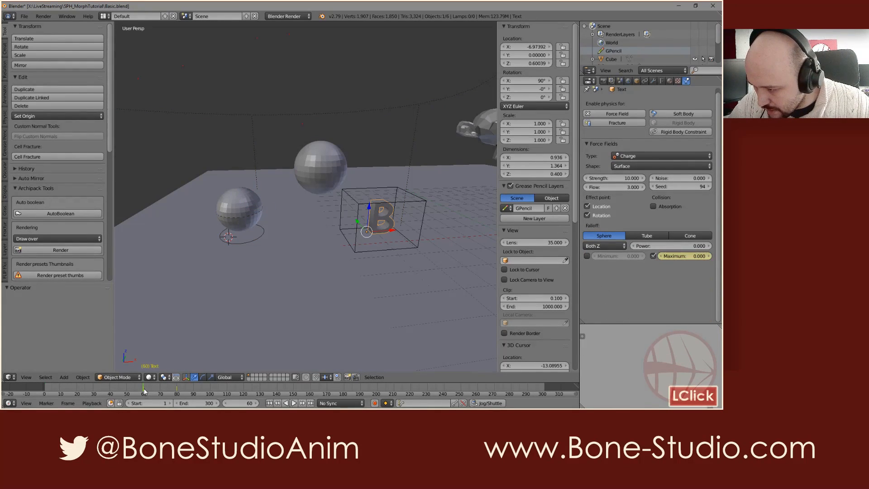
pyautogui.rightClick(248, 208)
pyautogui.moveTo(681, 316)
pyautogui.mouseDown()
pyautogui.moveTo(669, 316)
pyautogui.moveTo(709, 316)
pyautogui.moveTo(691, 318)
pyautogui.mouseUp()
pyautogui.press('i')
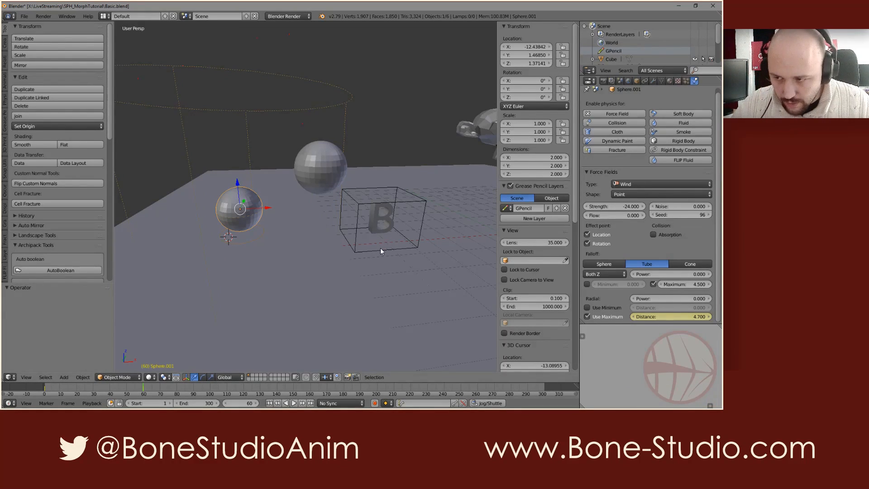
# Play the simulation from the first frame to check the animated wind radius, and stop around frame 30.
pyautogui.hotkey('shift', 'Left')
pyautogui.hotkey('alt', 'a')
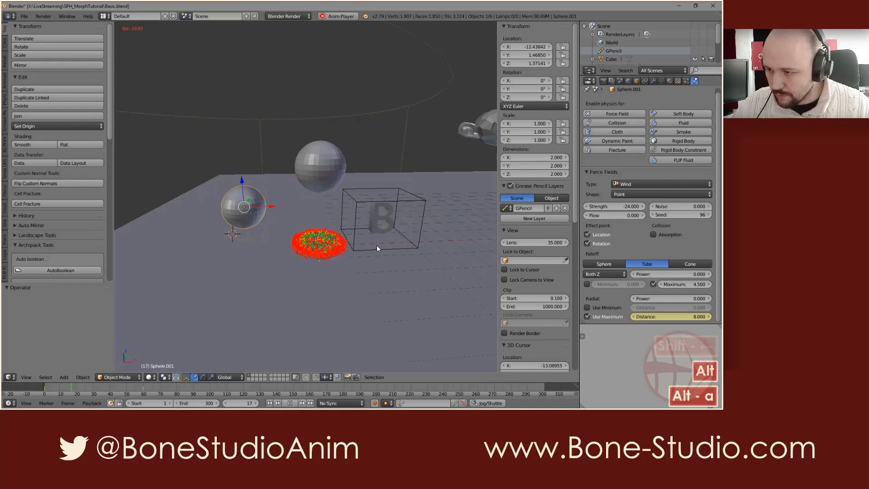
pyautogui.hotkey('alt', 'a')
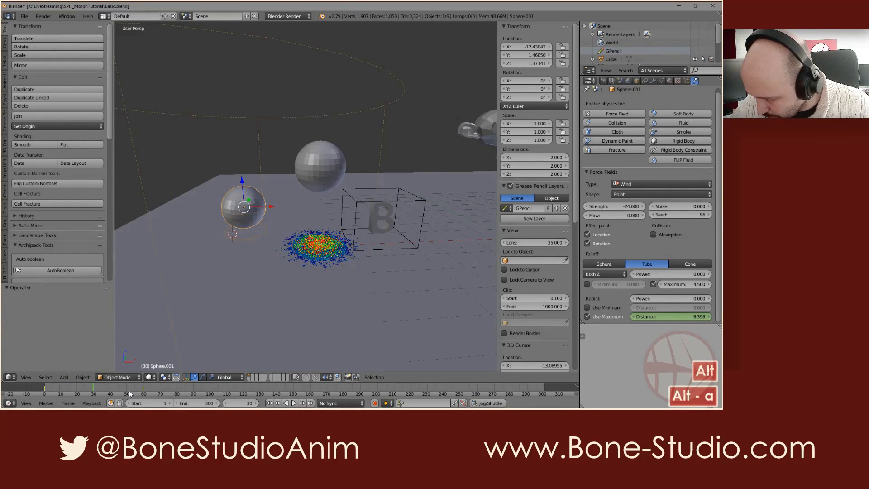
# Set the wind tube's radial maximum distance to 8 on frame 60 and keyframe it.
pyautogui.click(143, 392)
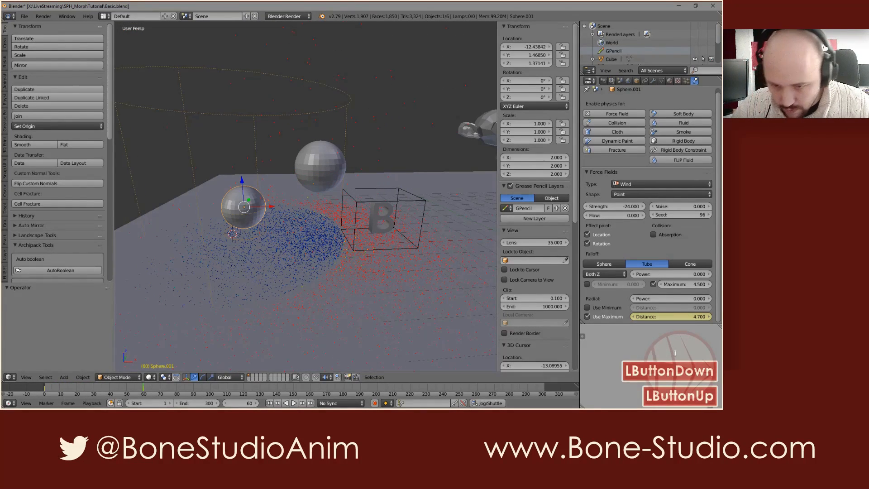
pyautogui.click(692, 317)
pyautogui.write('8')
pyautogui.press('Return')
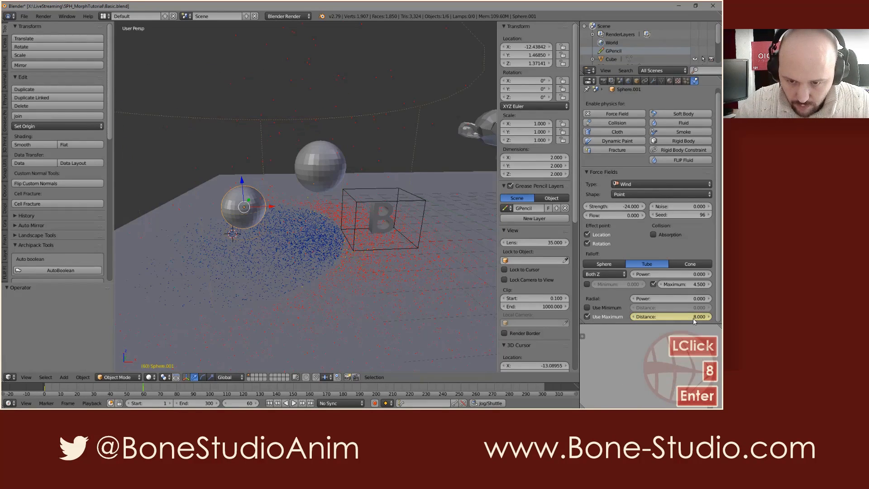
pyautogui.press('i')
# Set the wind tube's radial maximum distance to 5 on frame 80 and keyframe it.
pyautogui.click(176, 392)
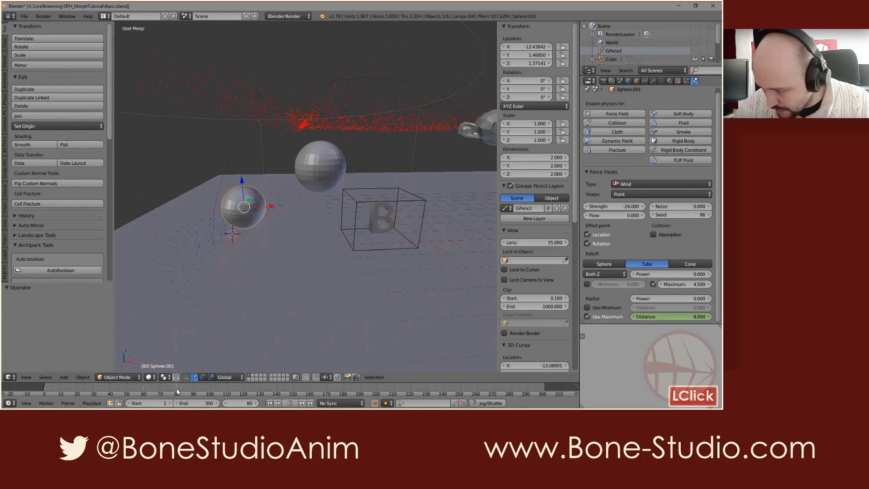
pyautogui.write('5')
pyautogui.press('Return')
pyautogui.press('i')
# Replay the simulation from the start and examine up close how the particles settle on the letter B.
pyautogui.hotkey('shift', 'Left')
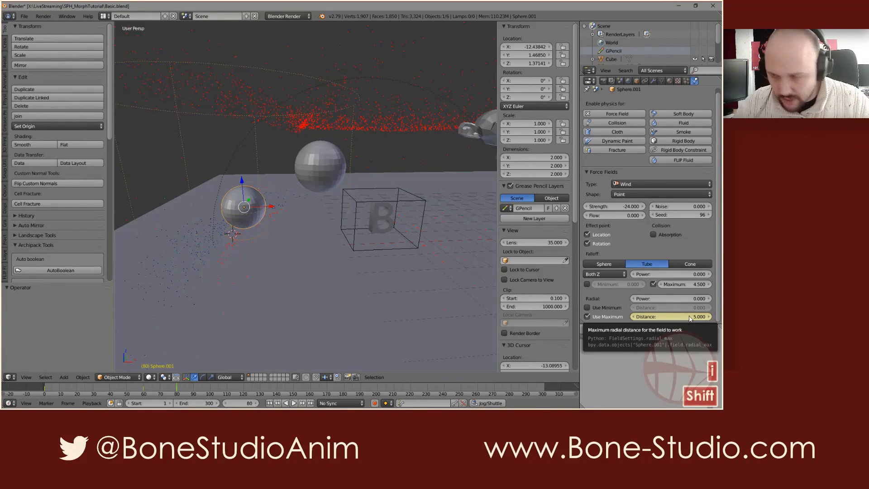
pyautogui.hotkey('alt', 'a')
pyautogui.scroll(2, 341, 251)
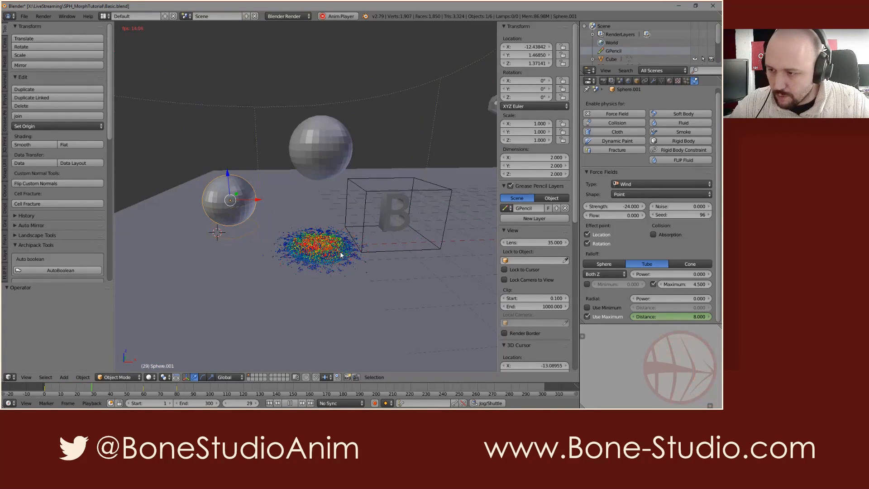
pyautogui.keyDown('shift'); pyautogui.moveTo(380, 254); pyautogui.dragTo(343, 260, button='middle'); pyautogui.keyUp('shift')
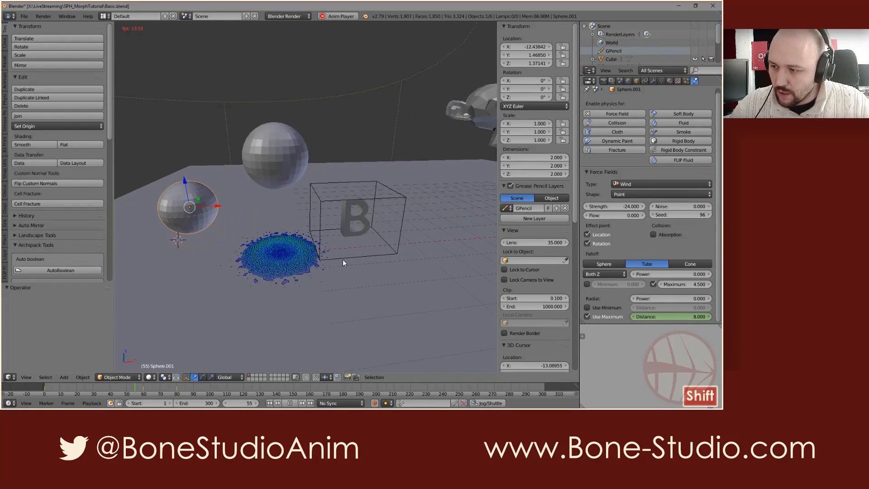
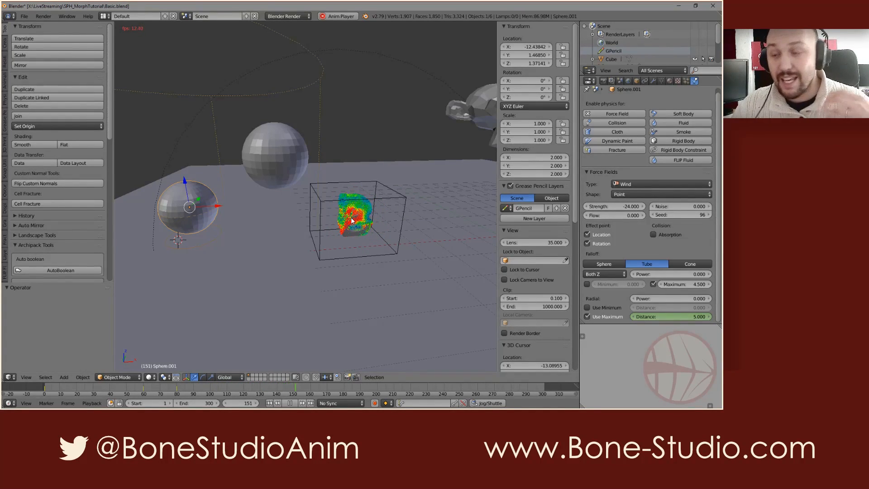
pyautogui.scroll(3, 360, 240)
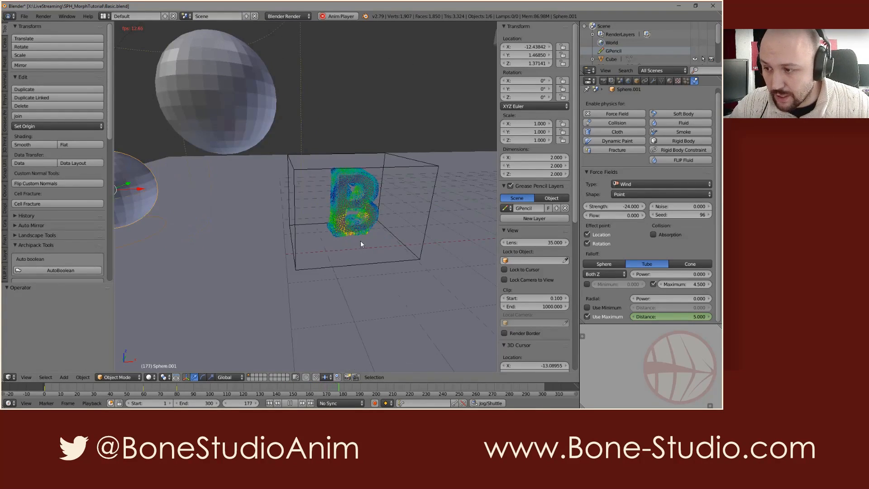
pyautogui.moveTo(360, 240); pyautogui.dragTo(358, 232, button='middle')
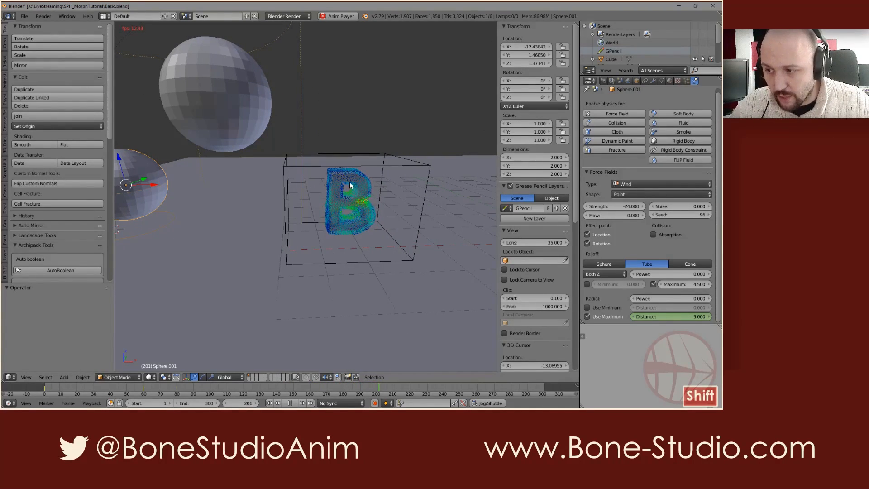
pyautogui.hotkey('alt', 'a')
# Switch the cube's Drag field to Tube falloff, disable its maximum falloff distance and set its shape to Surface.
pyautogui.rightClick(383, 162)
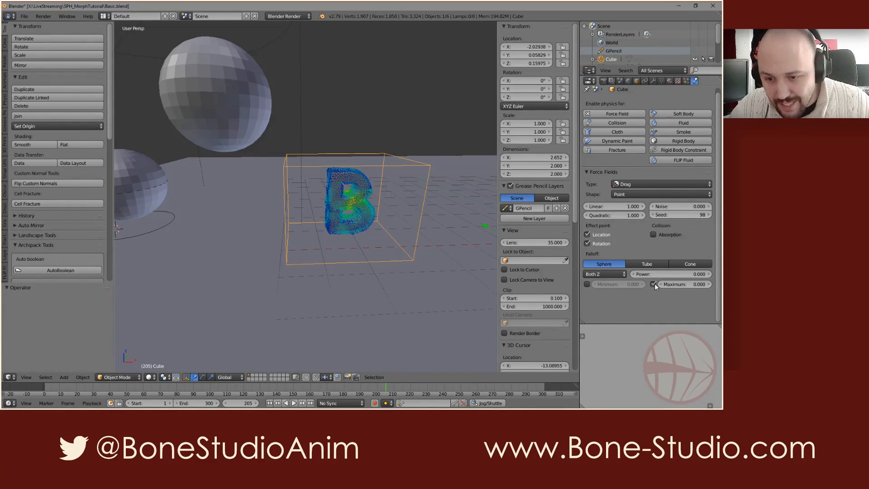
pyautogui.moveTo(676, 284); pyautogui.dragTo(647, 263)
pyautogui.click(647, 263)
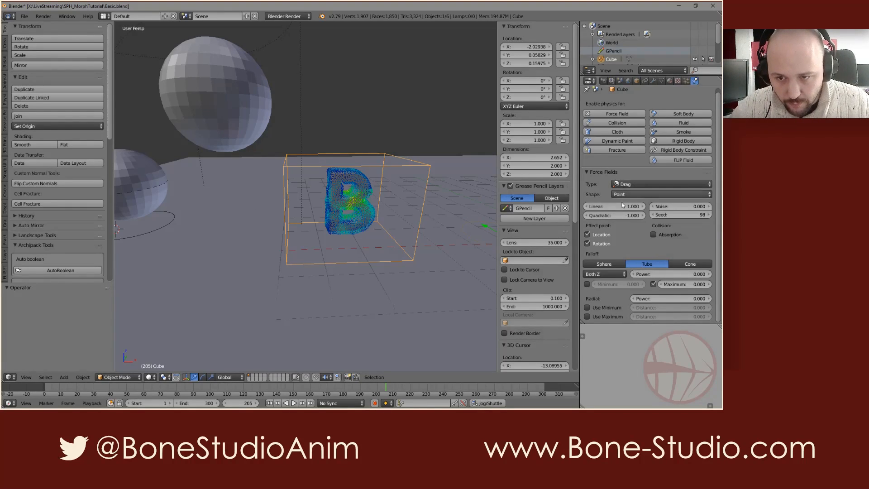
pyautogui.click(654, 284)
pyautogui.click(630, 194)
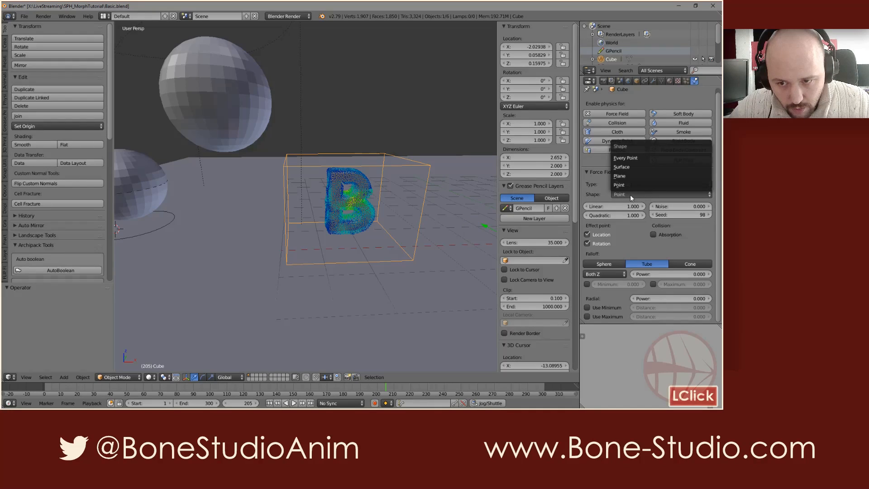
pyautogui.click(628, 168)
# Play the simulation from the first frame with the surface-shaped Drag field, and stop around frame 25.
pyautogui.hotkey('shift', 'Left')
pyautogui.hotkey('alt', 'a')
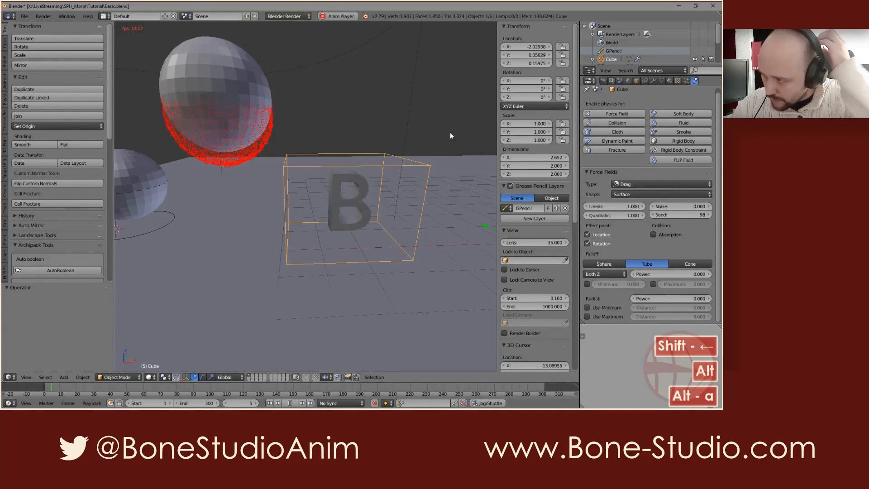
pyautogui.hotkey('alt', 'a')
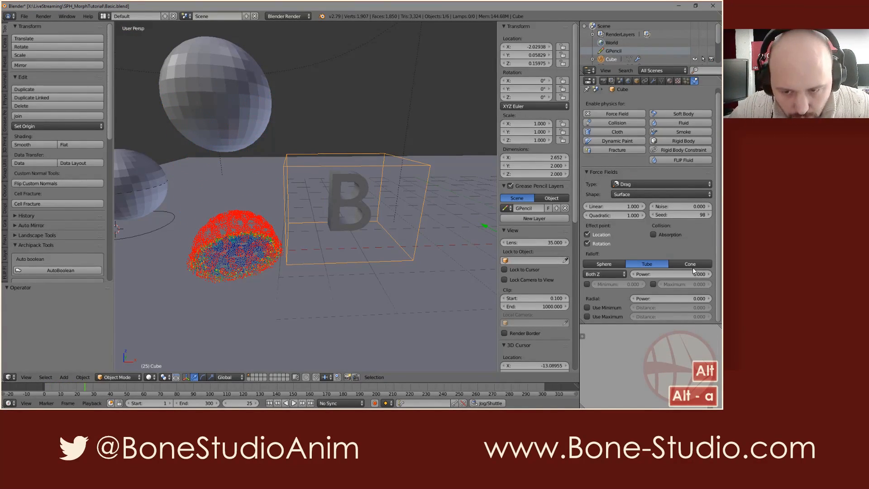
# Enable the Drag tube's maximum falloff distance at 2.7 and its radial maximum at a distance of 4.5.
pyautogui.click(653, 284)
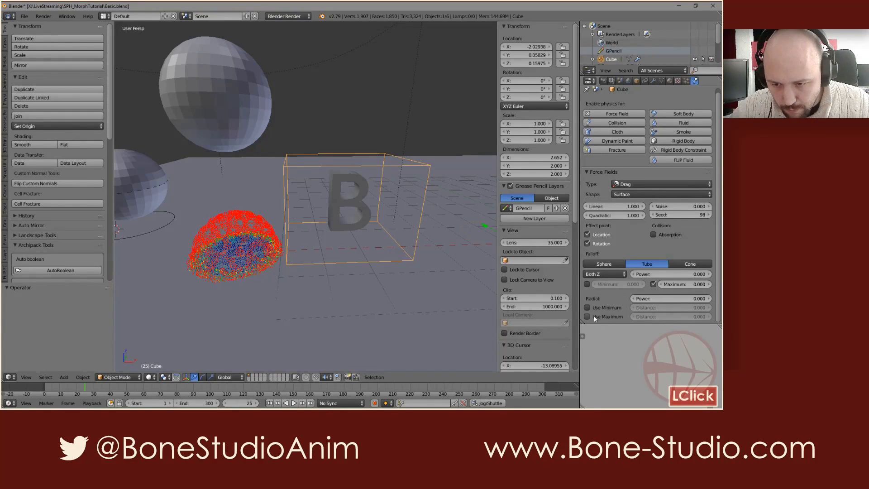
pyautogui.moveTo(679, 285); pyautogui.dragTo(701, 284)
pyautogui.moveTo(678, 317); pyautogui.dragTo(704, 317)
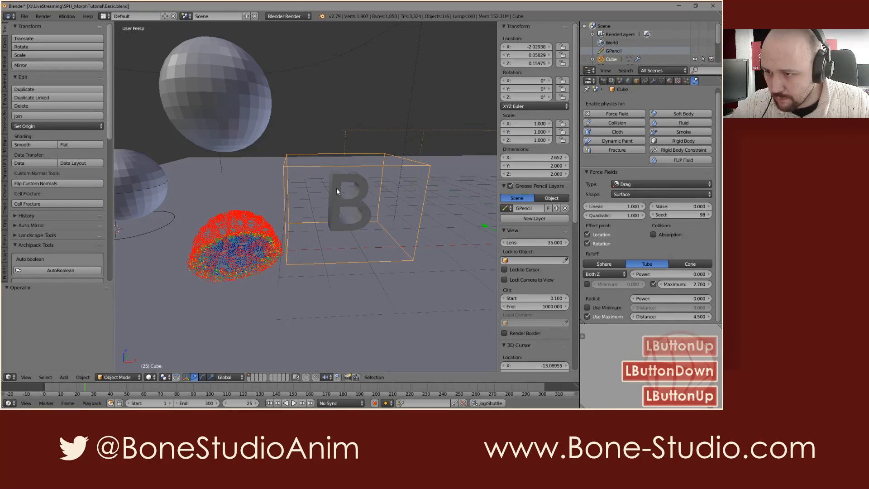
# Move the cube's origin to its geometry so that the Drag tube is centred on the cube.
pyautogui.scroll(-5, 336, 189)
pyautogui.keyDown('shift'); pyautogui.moveTo(392, 192); pyautogui.dragTo(336, 208, button='middle'); pyautogui.keyUp('shift')
pyautogui.scroll(4, 336, 208)
pyautogui.scroll(-4, 336, 208)
pyautogui.scroll(2, 342, 223)
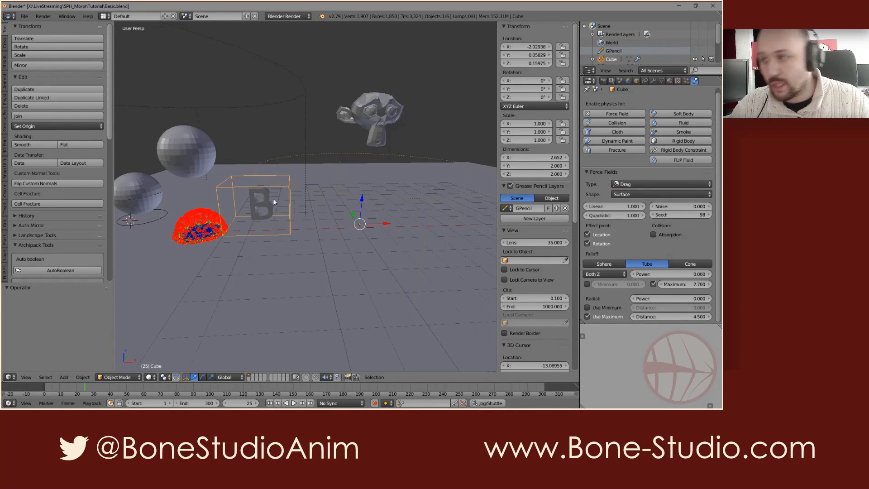
pyautogui.keyDown('shift'); pyautogui.moveTo(252, 210); pyautogui.dragTo(265, 222, button='middle'); pyautogui.keyUp('shift')
pyautogui.press('Tab')
pyautogui.press('Tab')
pyautogui.click(291, 211)
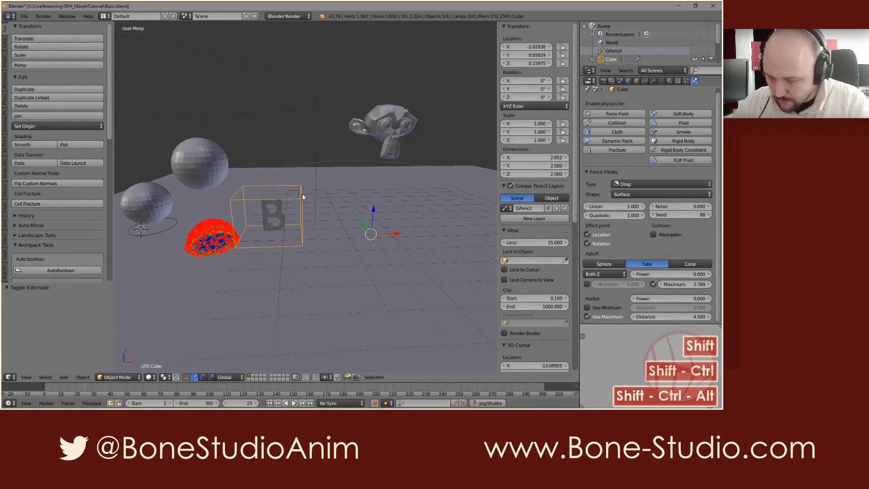
pyautogui.hotkey('shift', 'ctrl', 'alt', 'c')
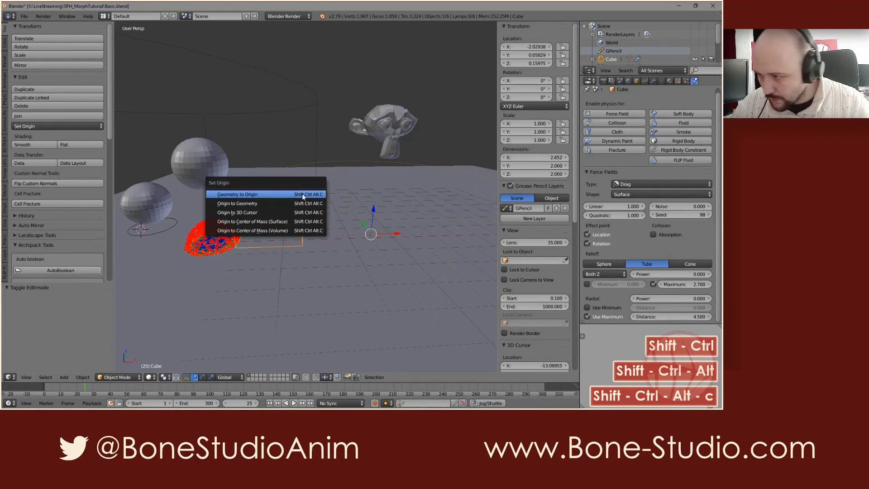
pyautogui.click(252, 205)
# Reduce the Drag tube's radial maximum distance to 1.4 and its maximum falloff distance to 0.9.
pyautogui.moveTo(271, 213); pyautogui.dragTo(327, 156, button='middle')
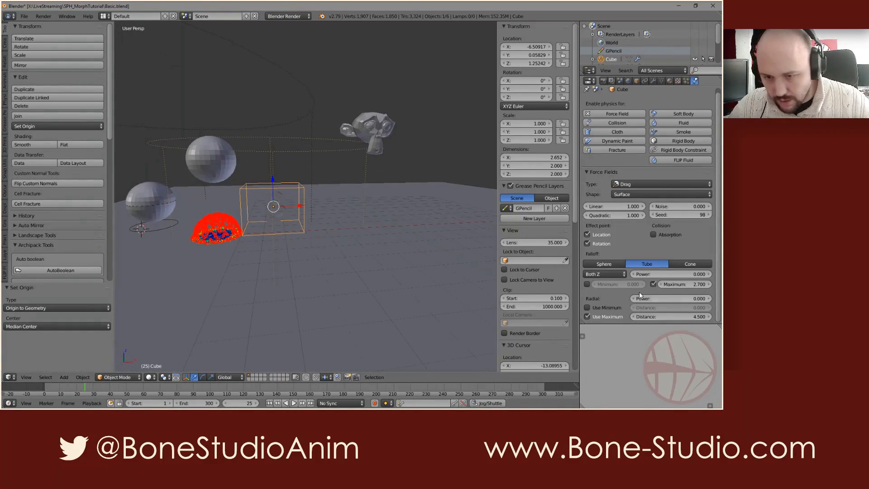
pyautogui.moveTo(684, 317); pyautogui.dragTo(661, 317)
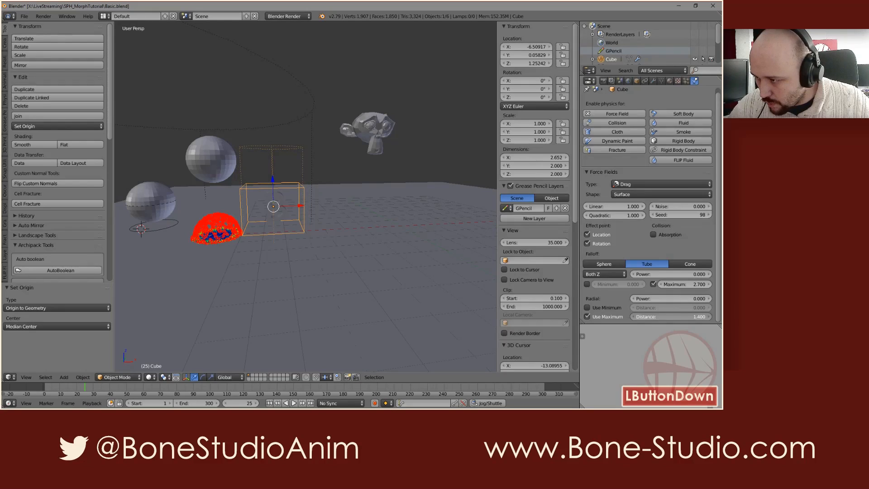
pyautogui.moveTo(679, 285); pyautogui.dragTo(692, 283)
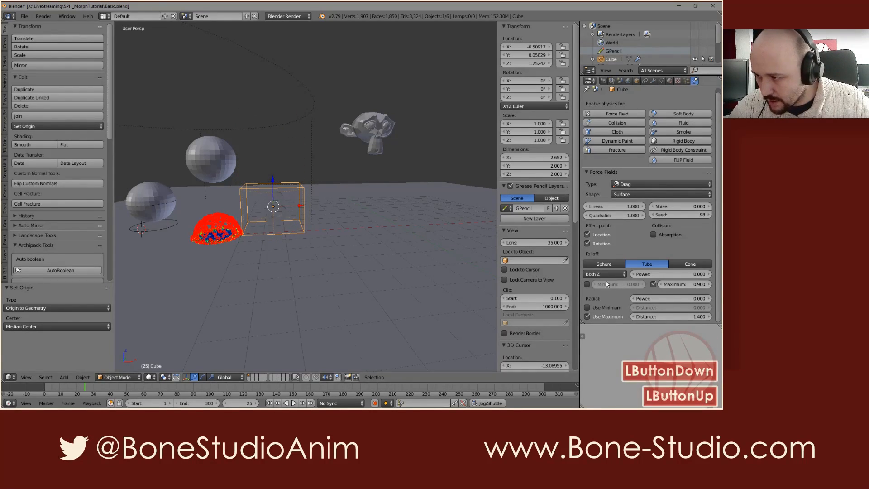
pyautogui.scroll(3, 282, 210)
pyautogui.moveTo(281, 210)
pyautogui.mouseDown(button='middle')
pyautogui.moveTo(319, 256)
pyautogui.moveTo(291, 221)
pyautogui.mouseUp(button='middle')
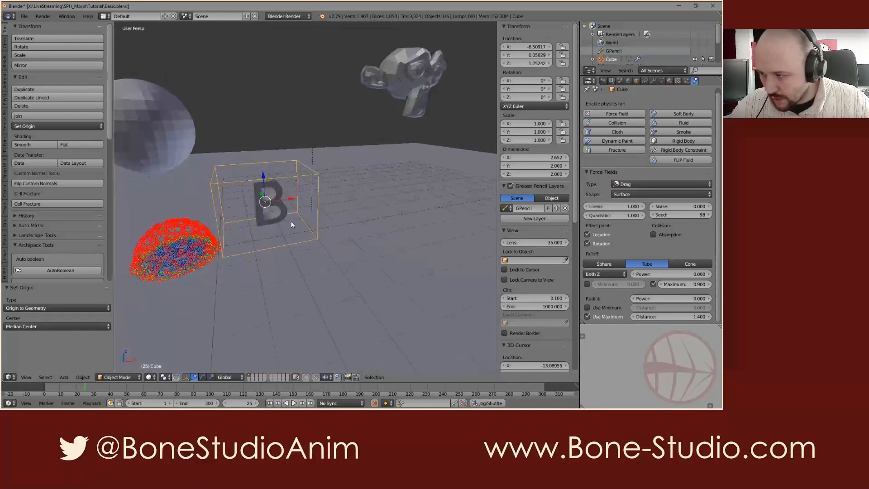
# Play the particle simulation from the first frame and examine how the particles settle on the letter B.
pyautogui.hotkey('shift', 'Left')
pyautogui.scroll(-6, 361, 191)
pyautogui.moveTo(360, 192); pyautogui.dragTo(330, 202, button='middle')
pyautogui.scroll(2, 291, 186)
pyautogui.scroll(4, 291, 186)
pyautogui.hotkey('alt', 'a')
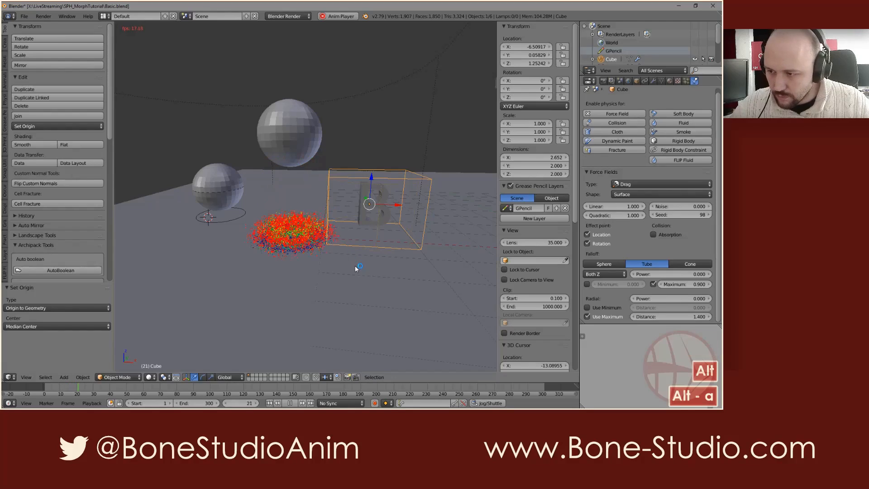
pyautogui.moveTo(355, 265)
pyautogui.mouseDown(button='middle')
pyautogui.moveTo(368, 271)
pyautogui.moveTo(348, 267)
pyautogui.mouseUp(button='middle')
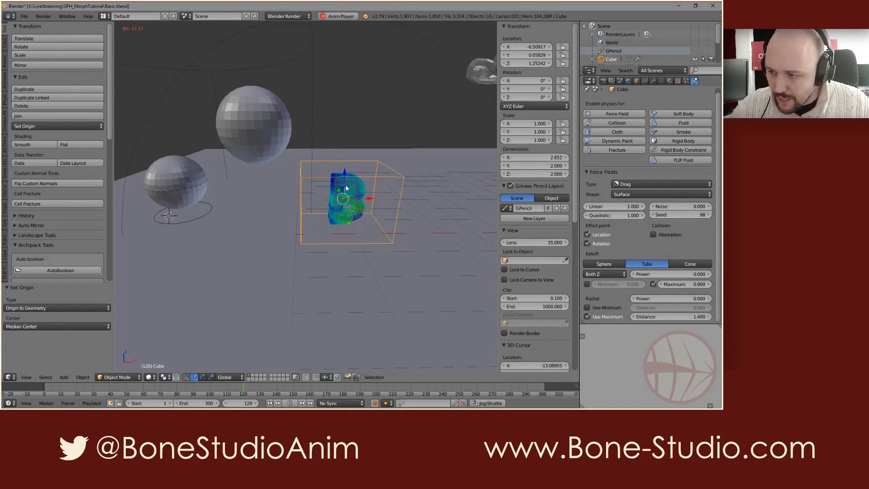
pyautogui.scroll(3, 347, 202)
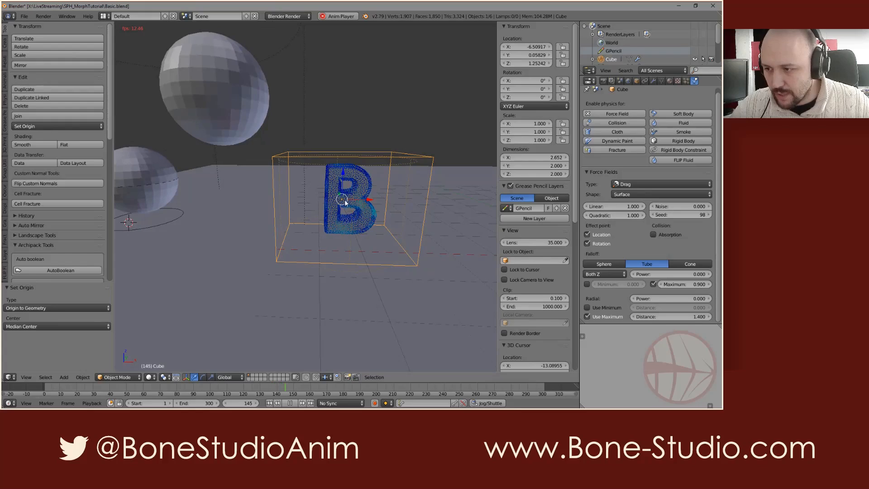
pyautogui.moveTo(355, 215)
pyautogui.mouseDown(button='middle')
pyautogui.moveTo(348, 211)
pyautogui.moveTo(355, 210)
pyautogui.mouseUp(button='middle')
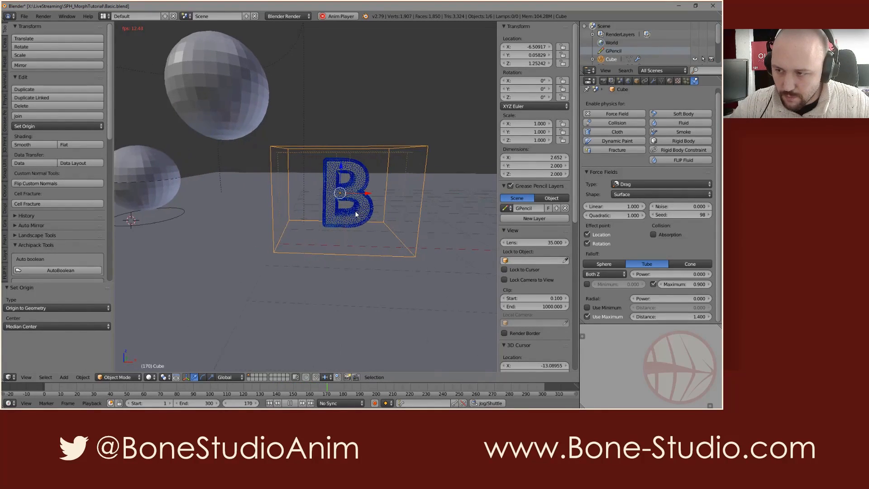
pyautogui.scroll(4, 349, 181)
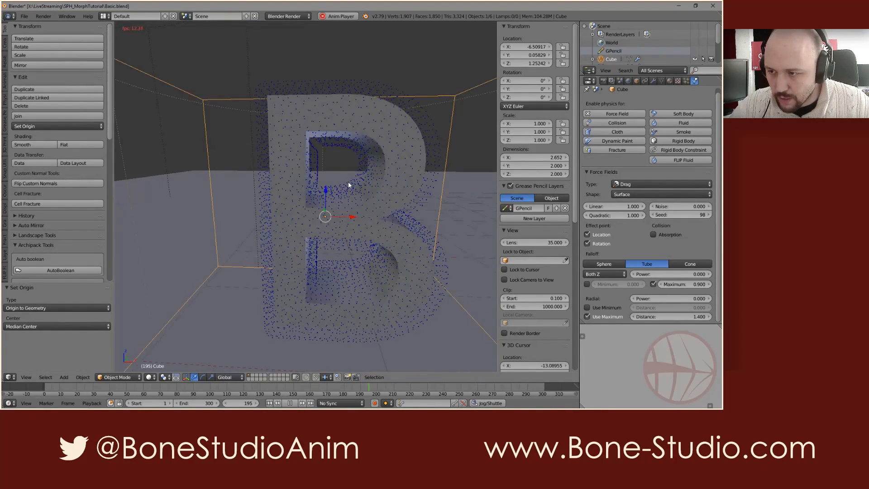
pyautogui.scroll(-6, 348, 181)
pyautogui.hotkey('alt', 'a')
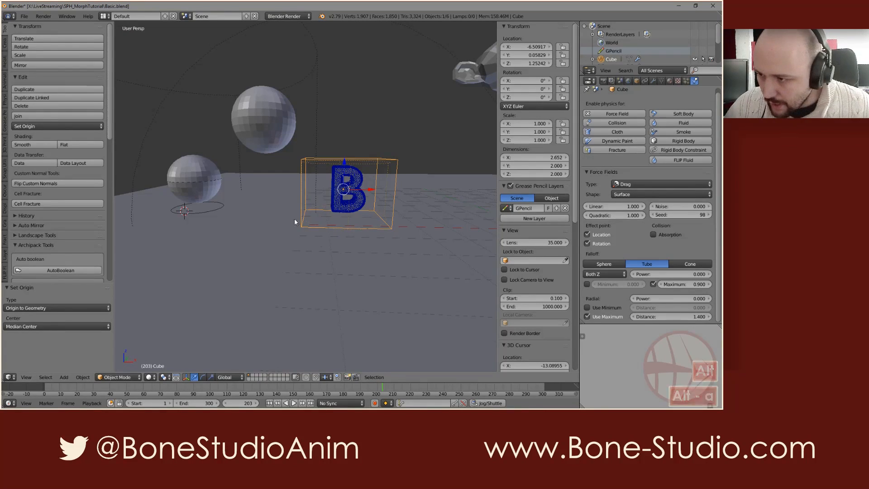
# Duplicate the letter B text object in place and move the copy to a separate layer.
pyautogui.keyDown('shift'); pyautogui.moveTo(344, 117); pyautogui.dragTo(302, 164, button='middle'); pyautogui.keyUp('shift')
pyautogui.moveTo(303, 232)
pyautogui.mouseDown(button='middle')
pyautogui.moveTo(315, 237)
pyautogui.moveTo(306, 251)
pyautogui.moveTo(307, 240)
pyautogui.mouseUp(button='middle')
pyautogui.scroll(3, 313, 238)
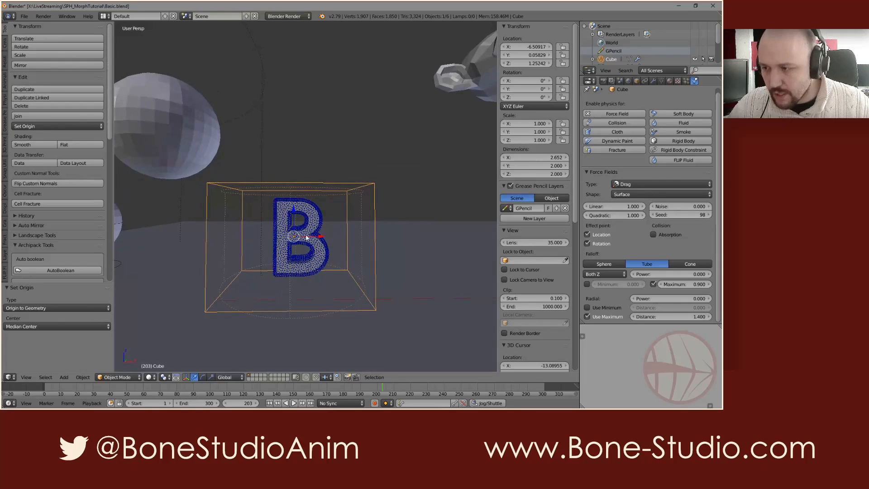
pyautogui.scroll(5, 320, 214)
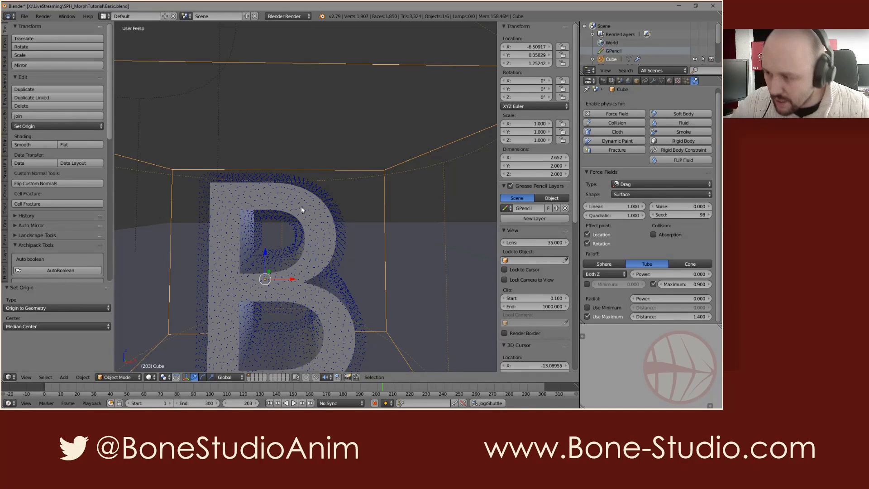
pyautogui.rightClick(301, 199)
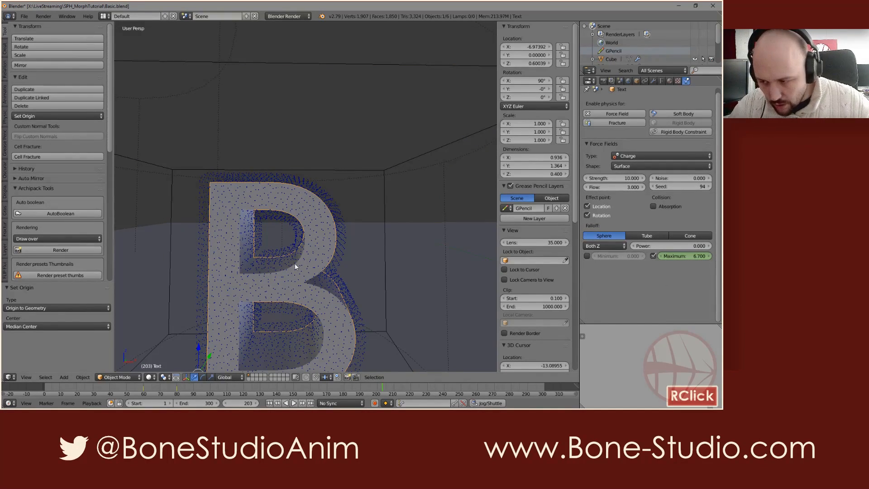
pyautogui.hotkey('shift', 'd')
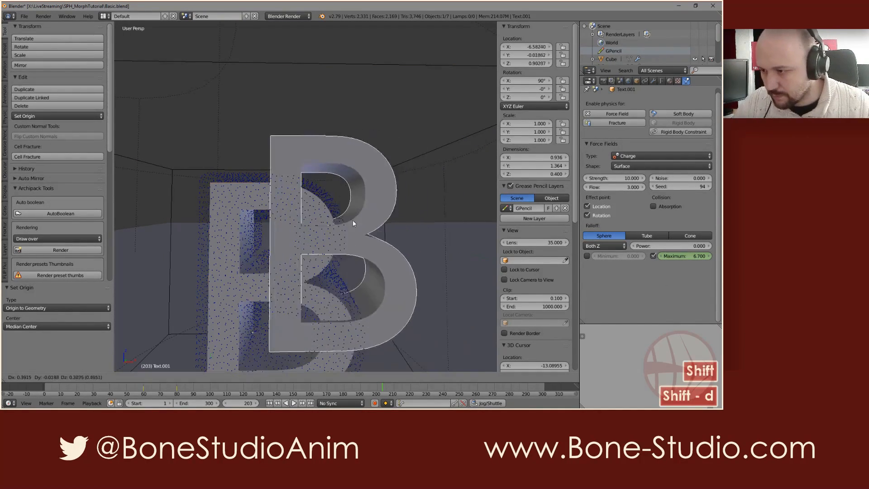
pyautogui.rightClick(353, 220)
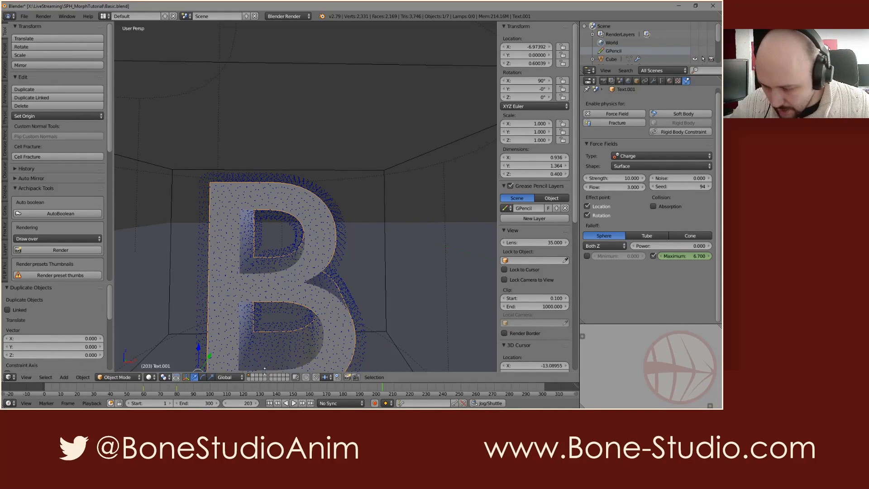
pyautogui.press('m')
pyautogui.click(385, 302)
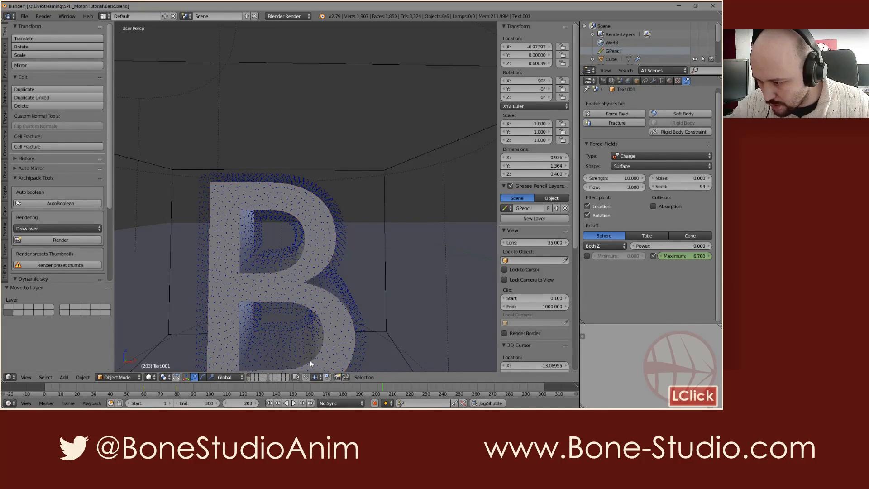
# Show only the layer holding the copied B and set its maximum draw type to Wire.
pyautogui.keyDown('shift'); pyautogui.click(248, 379); pyautogui.keyUp('shift')
pyautogui.keyDown('shift'); pyautogui.click(249, 375); pyautogui.keyUp('shift')
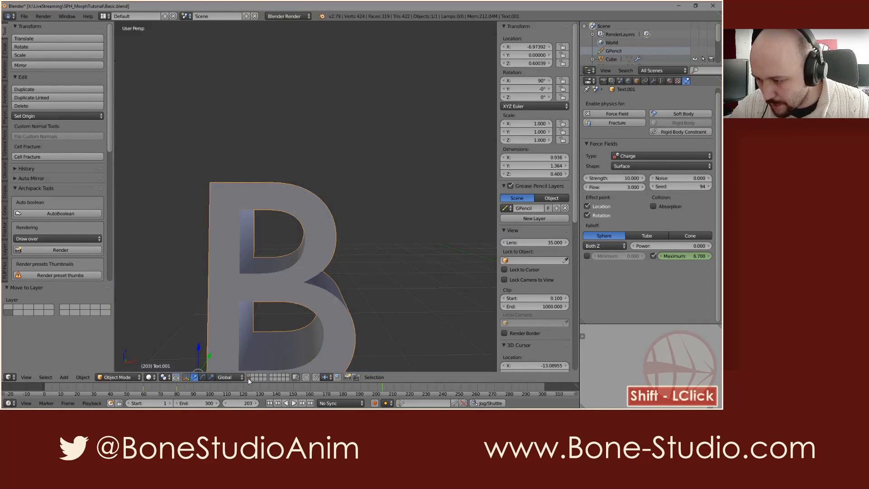
pyautogui.click(637, 81)
pyautogui.click(610, 236)
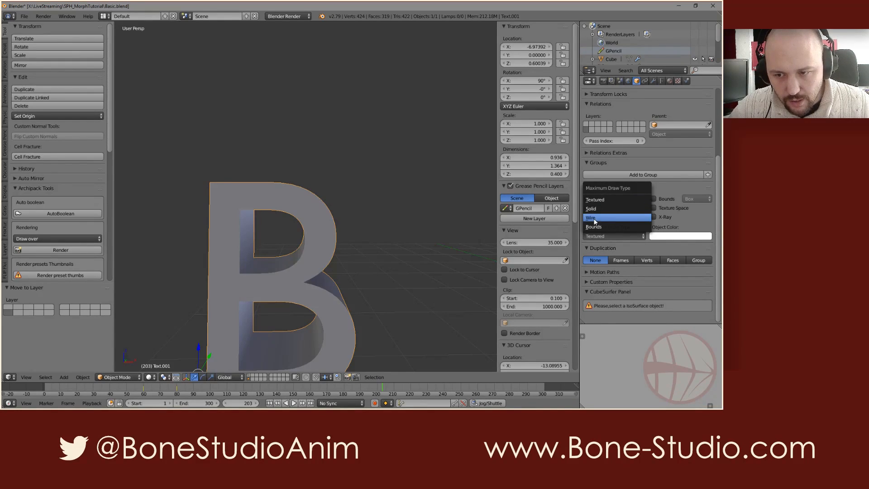
pyautogui.click(592, 218)
# Remove the force field from the wireframe copy and return to the original B with both layers shown.
pyautogui.click(686, 81)
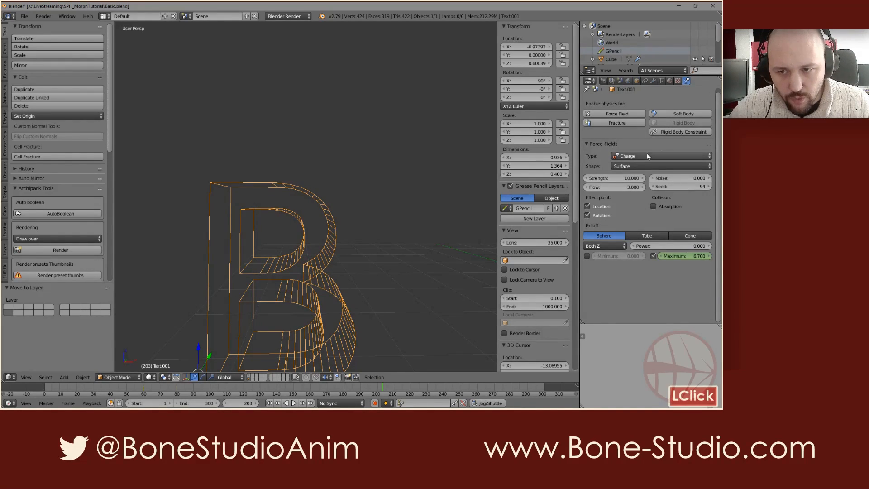
pyautogui.click(587, 114)
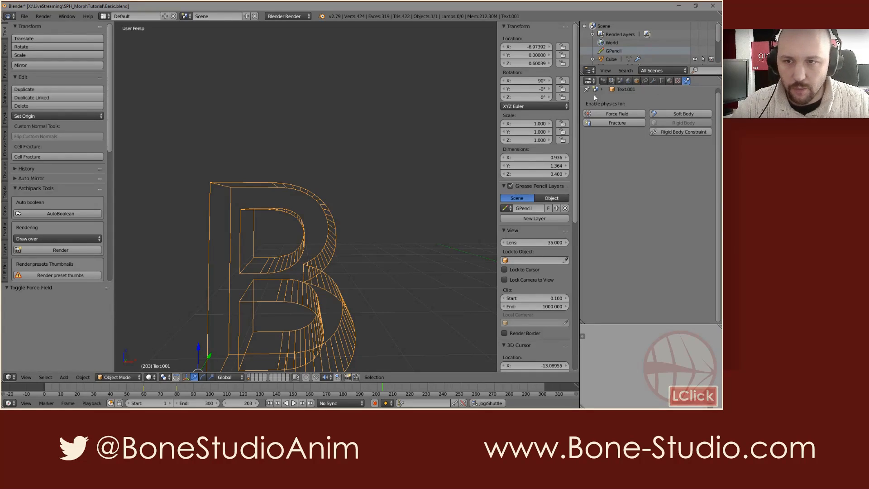
pyautogui.click(251, 377)
pyautogui.keyDown('shift'); pyautogui.click(248, 378); pyautogui.keyUp('shift')
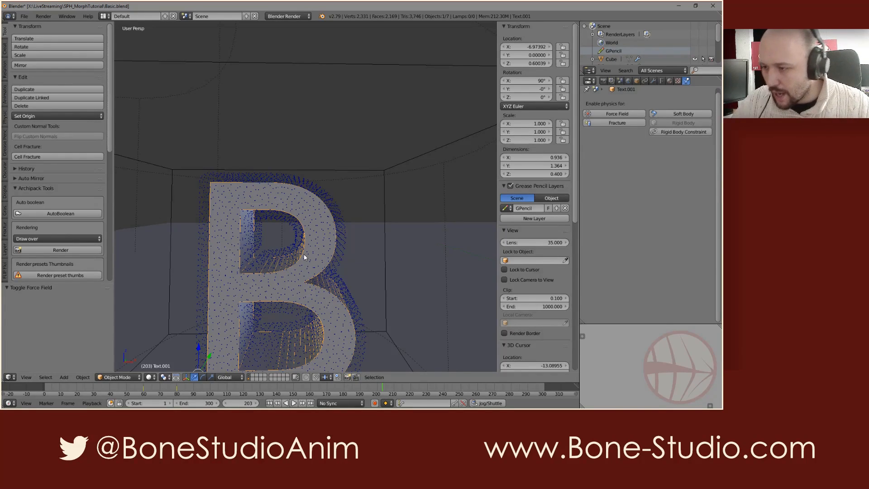
pyautogui.rightClick(314, 239)
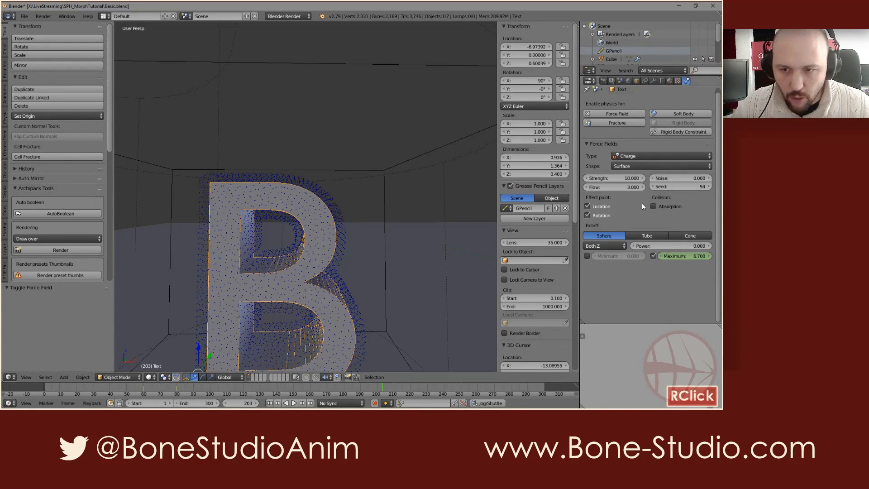
pyautogui.click(652, 81)
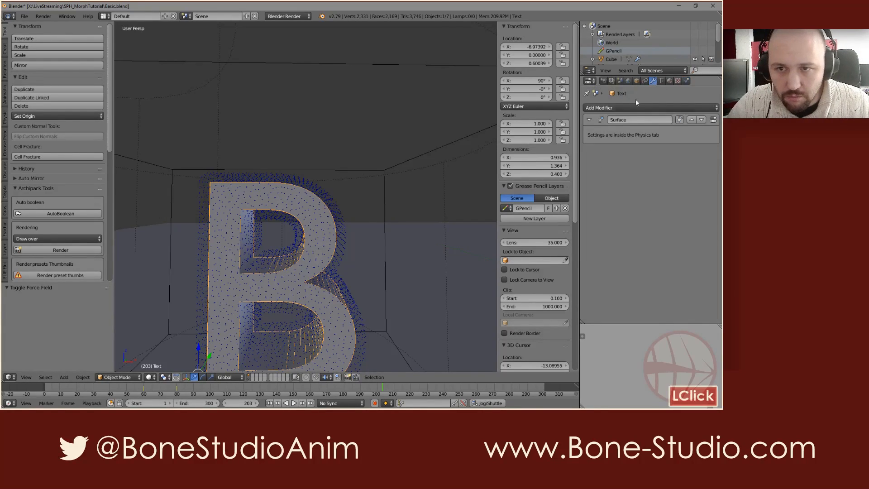
pyautogui.click(632, 107)
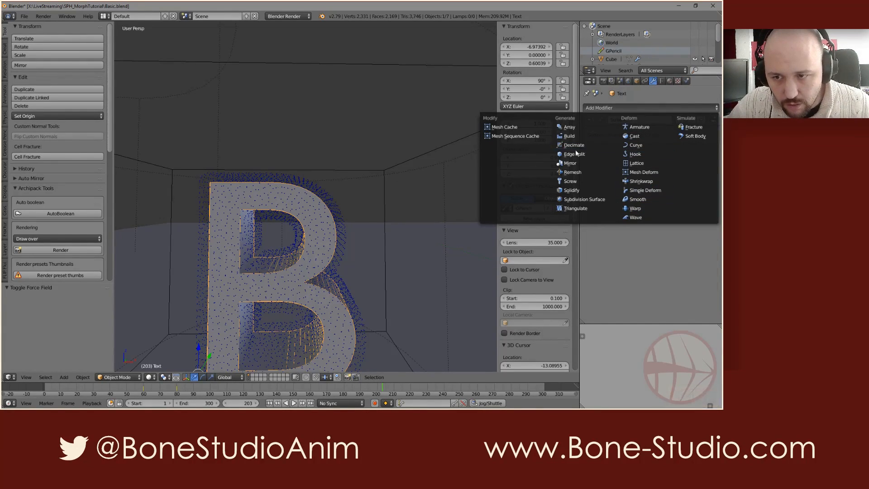
pyautogui.click(654, 227)
# Thin the original B text by setting its geometry offset to about -0.052.
pyautogui.click(661, 81)
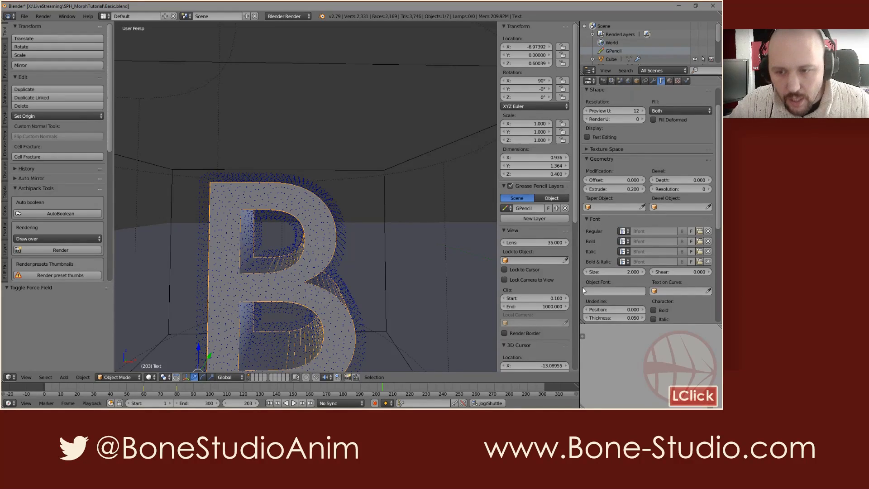
pyautogui.moveTo(625, 181); pyautogui.dragTo(576, 181)
pyautogui.scroll(-2, 306, 257)
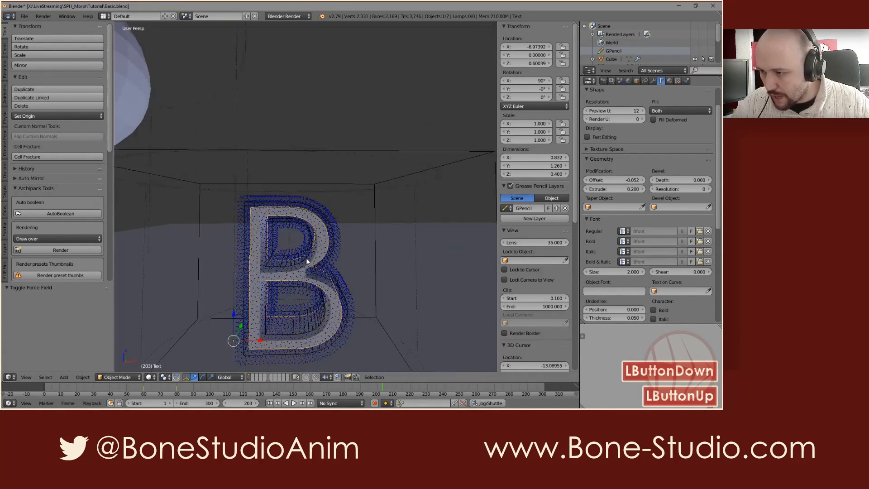
# Replay the simulation from the first frame, examine how the particles fit the wireframe B up close, and rewind.
pyautogui.hotkey('shift', 'Left')
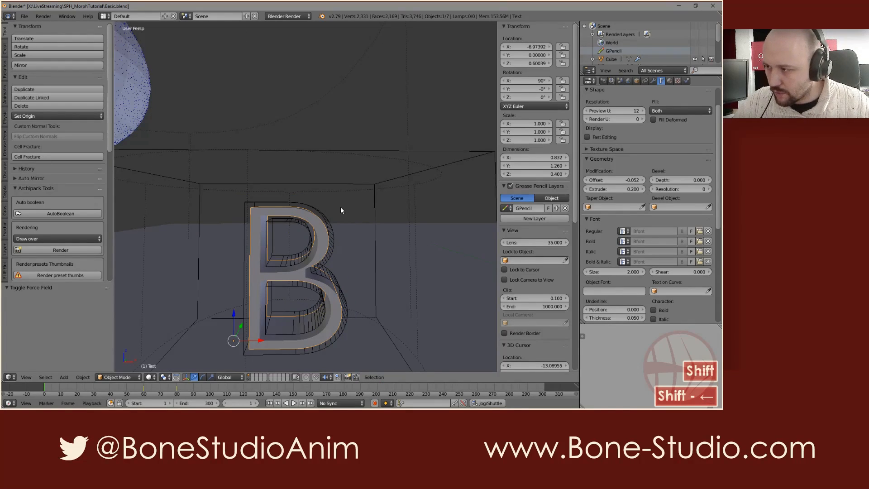
pyautogui.scroll(-2, 341, 210)
pyautogui.hotkey('alt', 'a')
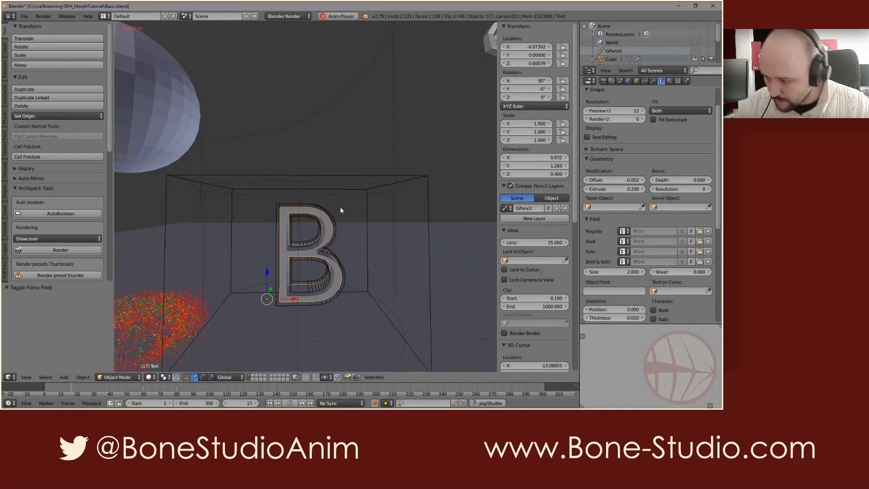
pyautogui.scroll(-6, 314, 259)
pyautogui.scroll(3, 313, 258)
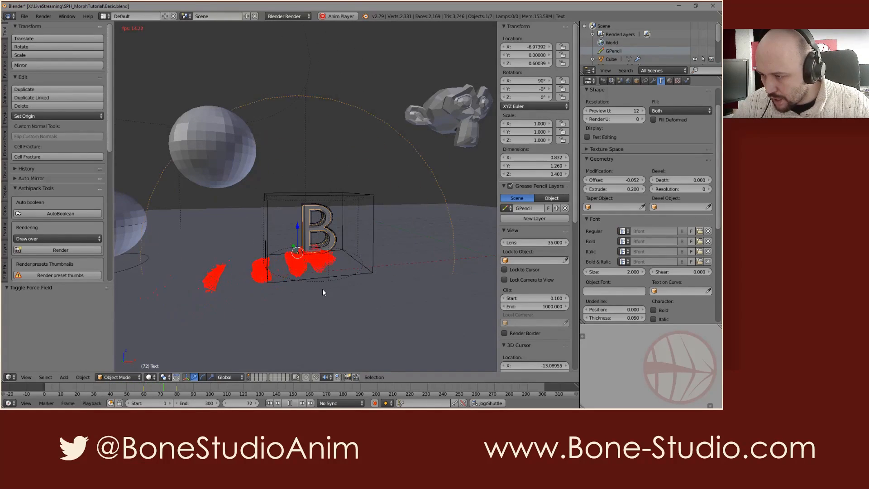
pyautogui.scroll(2, 337, 261)
pyautogui.scroll(3, 338, 260)
pyautogui.moveTo(293, 179); pyautogui.dragTo(288, 177, button='middle')
pyautogui.scroll(2, 291, 177)
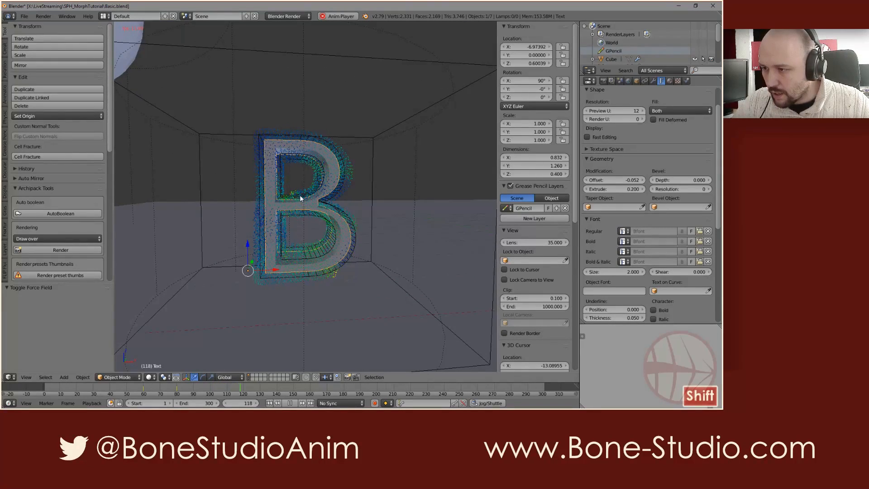
pyautogui.moveTo(330, 194); pyautogui.dragTo(362, 233, button='middle')
pyautogui.scroll(2, 331, 199)
pyautogui.scroll(2, 330, 199)
pyautogui.scroll(-10, 330, 201)
pyautogui.scroll(7, 362, 233)
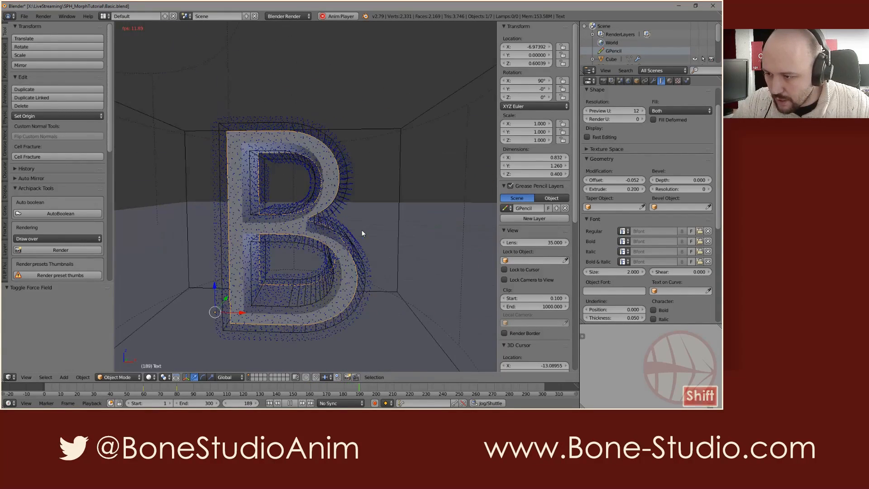
pyautogui.hotkey('alt', 'a')
pyautogui.hotkey('shift', 'Left')
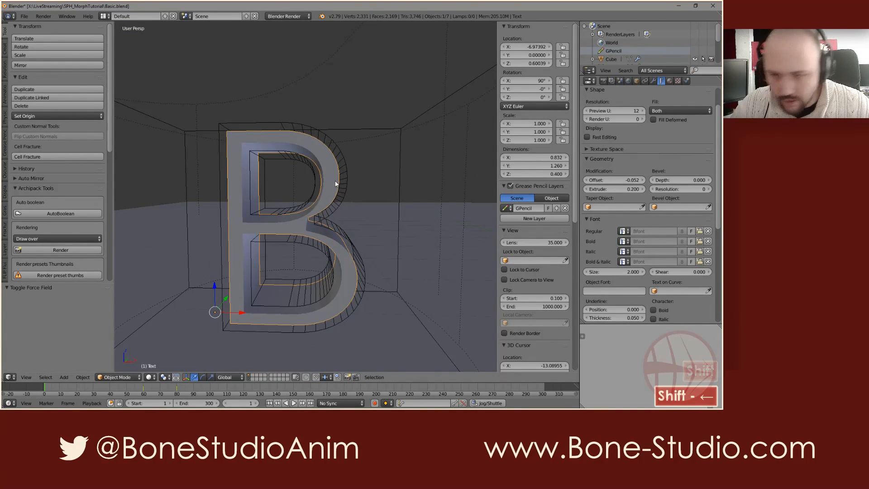
# Set the fluid interaction radius of the upper sphere's particle system to 1.
pyautogui.scroll(-8, 295, 204)
pyautogui.rightClick(207, 138)
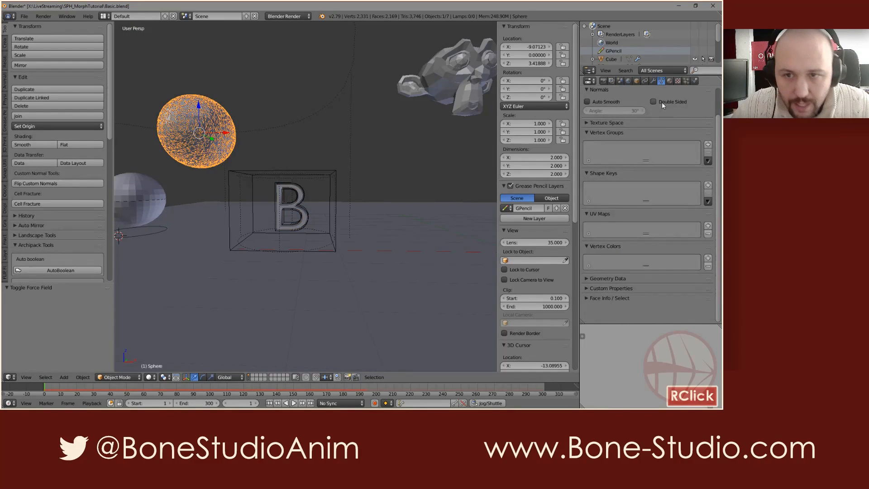
pyautogui.click(686, 81)
pyautogui.scroll(-10, 659, 256)
pyautogui.scroll(-10, 660, 258)
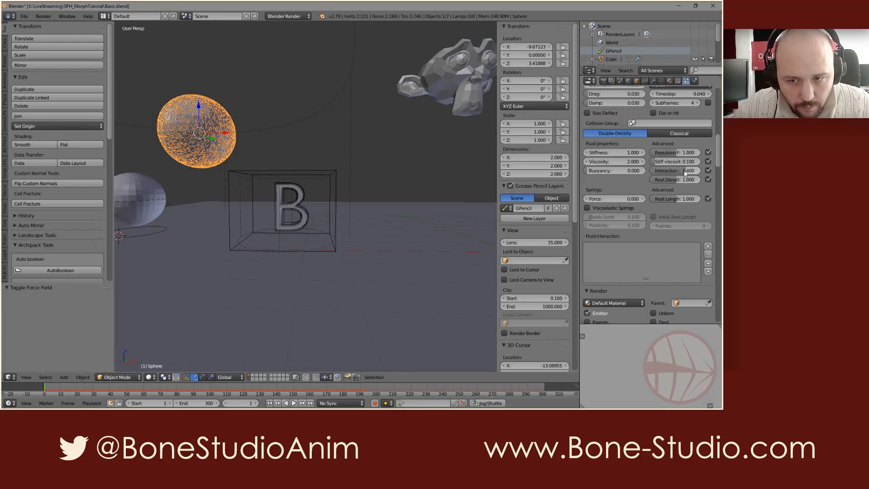
pyautogui.click(683, 171)
pyautogui.write('1')
pyautogui.press('Return')
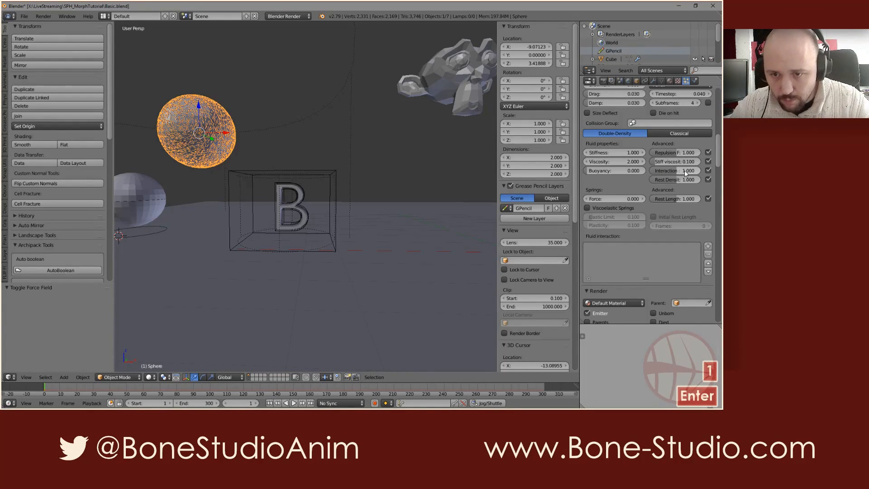
# Play the simulation again with nothing selected and examine the particle spacing around the B up close.
pyautogui.hotkey('shift', 'Left')
pyautogui.hotkey('alt', 'a')
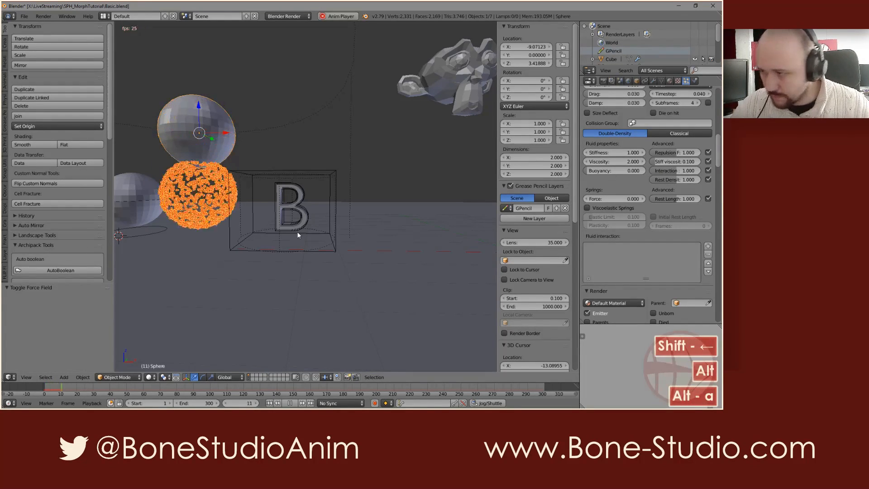
pyautogui.moveTo(307, 233); pyautogui.dragTo(227, 271, button='middle')
pyautogui.press('a')
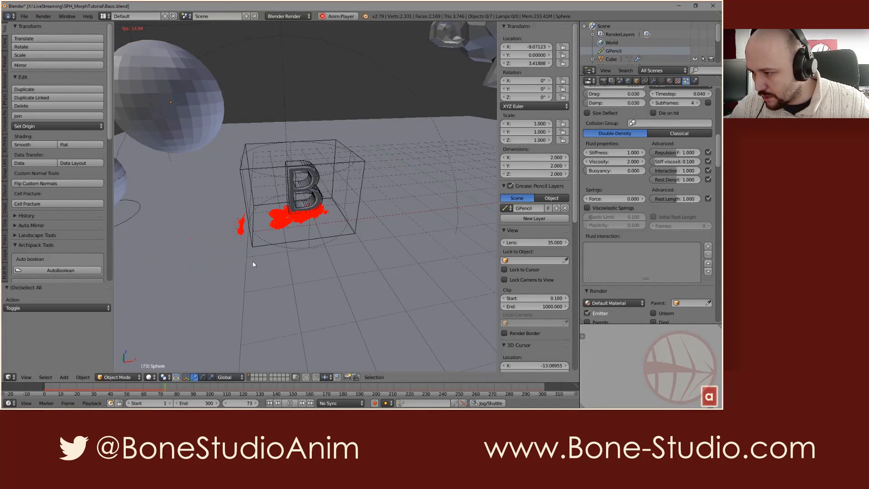
pyautogui.moveTo(334, 249); pyautogui.dragTo(323, 225, button='middle')
pyautogui.scroll(6, 320, 218)
pyautogui.moveTo(309, 193)
pyautogui.mouseDown(button='middle')
pyautogui.moveTo(303, 166)
pyautogui.moveTo(322, 207)
pyautogui.moveTo(321, 191)
pyautogui.mouseUp(button='middle')
pyautogui.hotkey('alt', 'a')
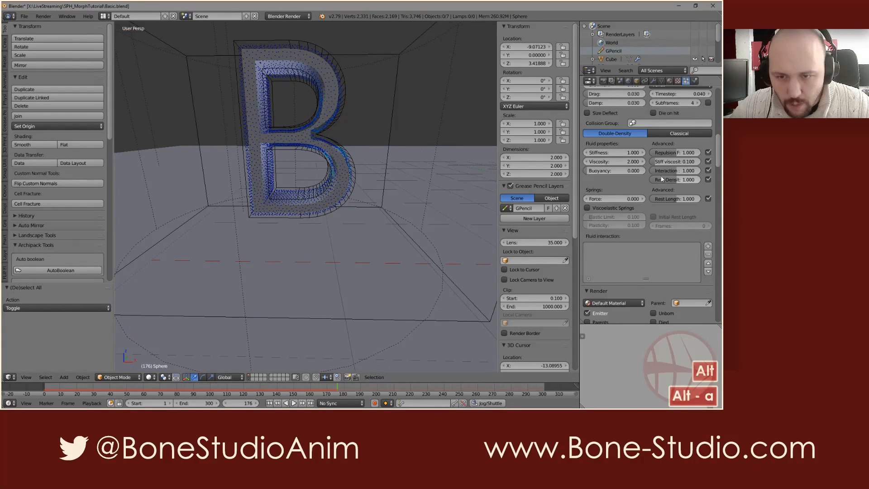
# Set the particle fluid's interaction radius to 1.2 and replay the simulation from the first frame.
pyautogui.click(679, 171)
pyautogui.write('1.2')
pyautogui.press('Return')
pyautogui.hotkey('shift', 'Left')
pyautogui.hotkey('alt', 'a')
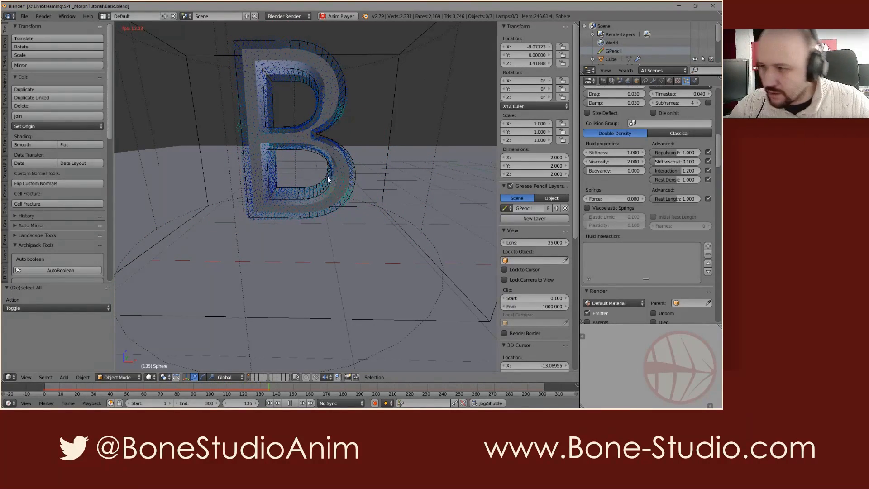
# Stop the playback and scrub the timeline to frame 71 with the whole scene in view.
pyautogui.scroll(-8, 282, 167)
pyautogui.moveTo(284, 181)
pyautogui.keyDown('shift'); pyautogui.mouseDown(button='middle')
pyautogui.moveTo(295, 182)
pyautogui.moveTo(273, 178)
pyautogui.moveTo(282, 180)
pyautogui.mouseUp(button='middle'); pyautogui.keyUp('shift')
pyautogui.scroll(2, 284, 166)
pyautogui.hotkey('alt', 'a')
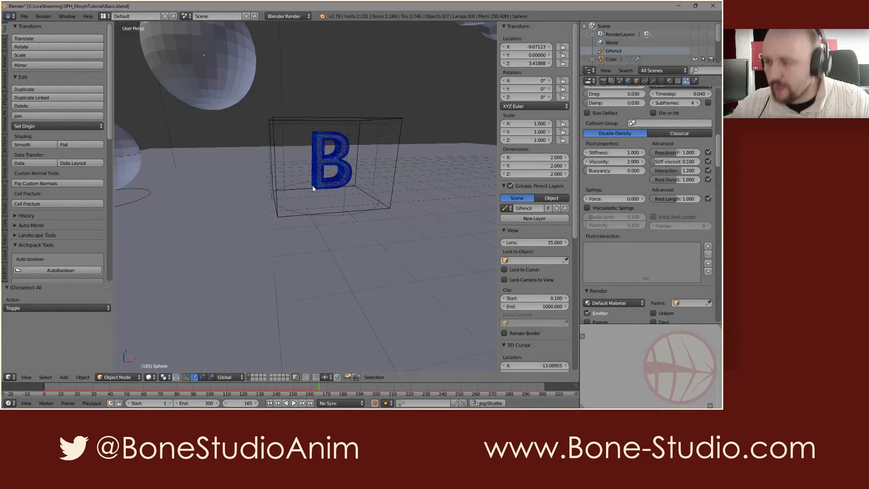
pyautogui.moveTo(113, 390); pyautogui.dragTo(161, 392)
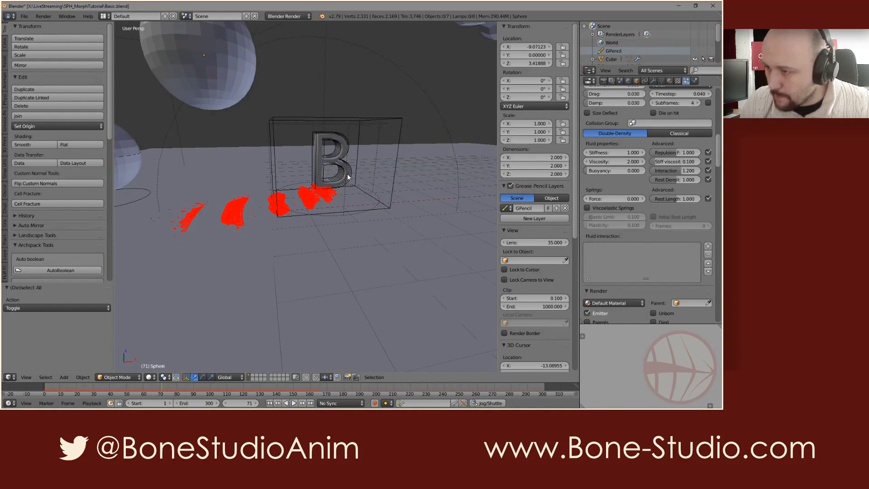
# Set the falloff power of the B text's charge force field to 2 and replay the simulation from the first frame.
pyautogui.rightClick(344, 149)
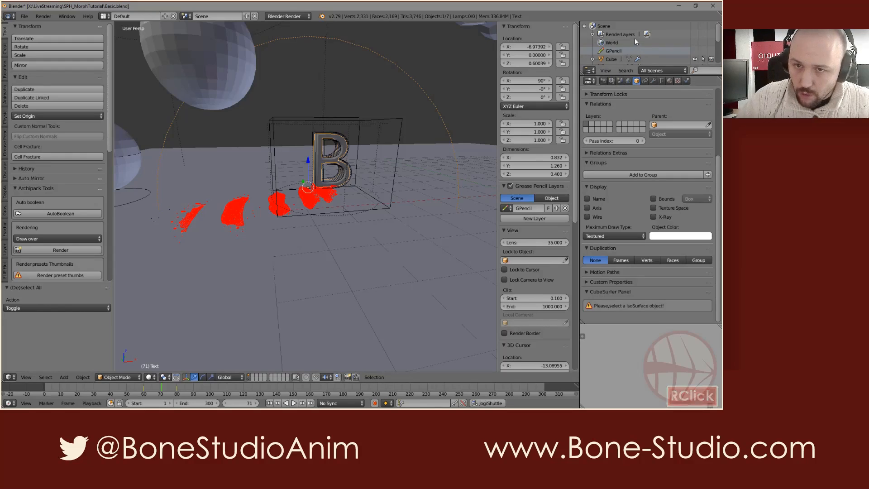
pyautogui.click(687, 80)
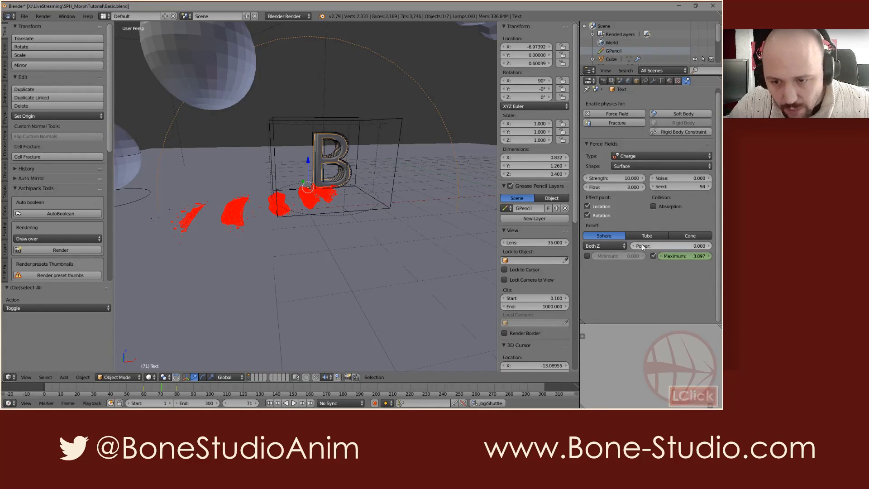
pyautogui.click(674, 246)
pyautogui.write('2')
pyautogui.press('Return')
pyautogui.hotkey('shift', 'Left')
pyautogui.hotkey('alt', 'a')
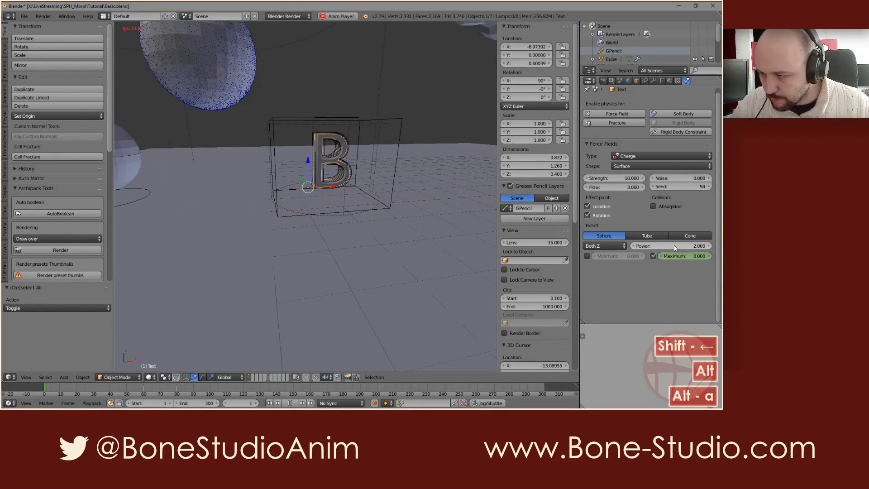
# Play the simulation in stages, examine with nothing selected how the particles are drawn onto the B, and rewind.
pyautogui.hotkey('alt', 'a')
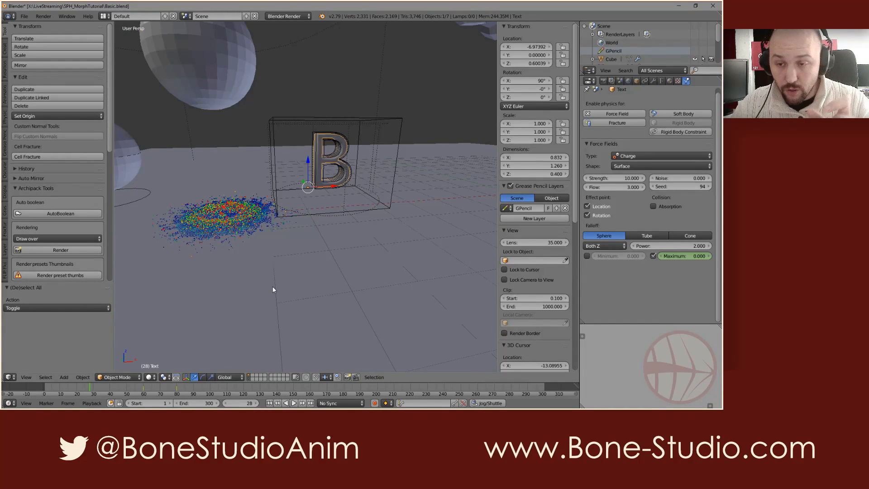
pyautogui.hotkey('alt', 'a')
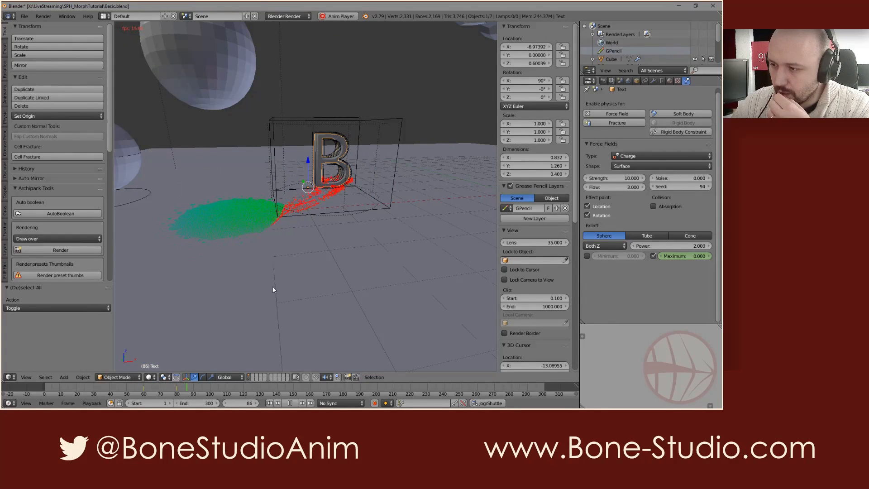
pyautogui.hotkey('alt', 'a')
pyautogui.moveTo(273, 257); pyautogui.dragTo(291, 238, button='middle')
pyautogui.hotkey('alt', 'a')
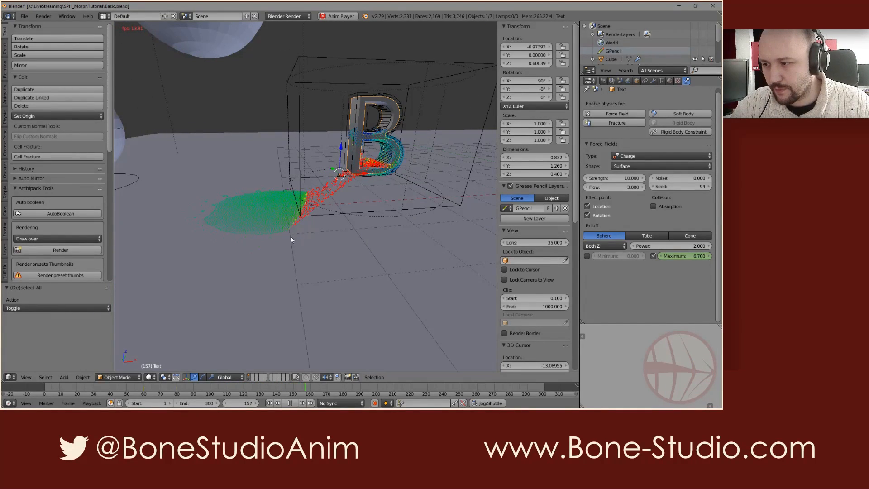
pyautogui.press('a')
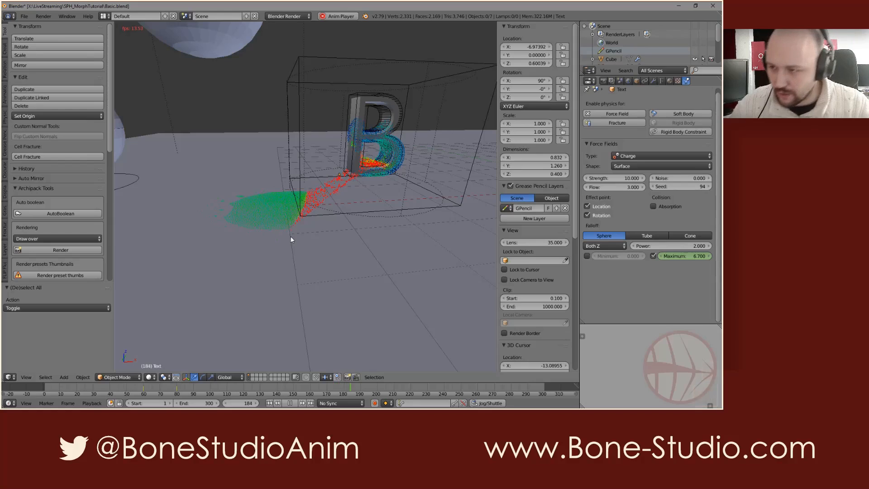
pyautogui.hotkey('alt', 'a')
pyautogui.click(319, 186)
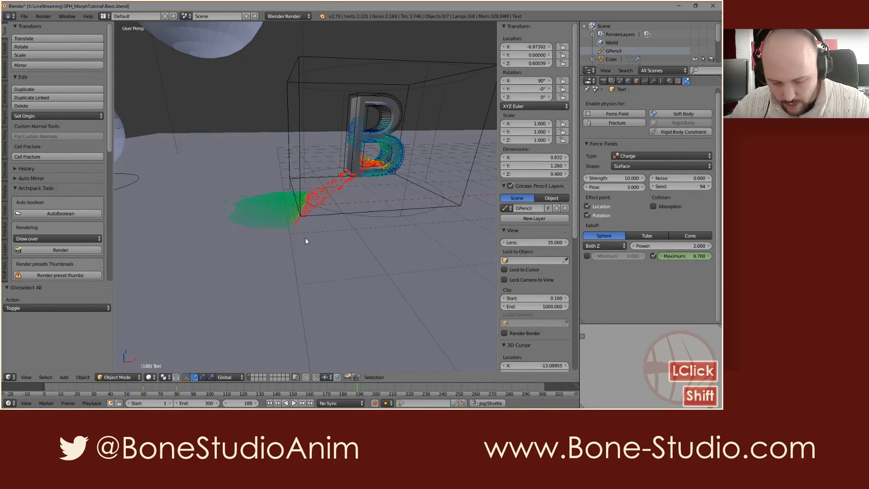
pyautogui.hotkey('shift', 'Left')
pyautogui.scroll(-3, 353, 221)
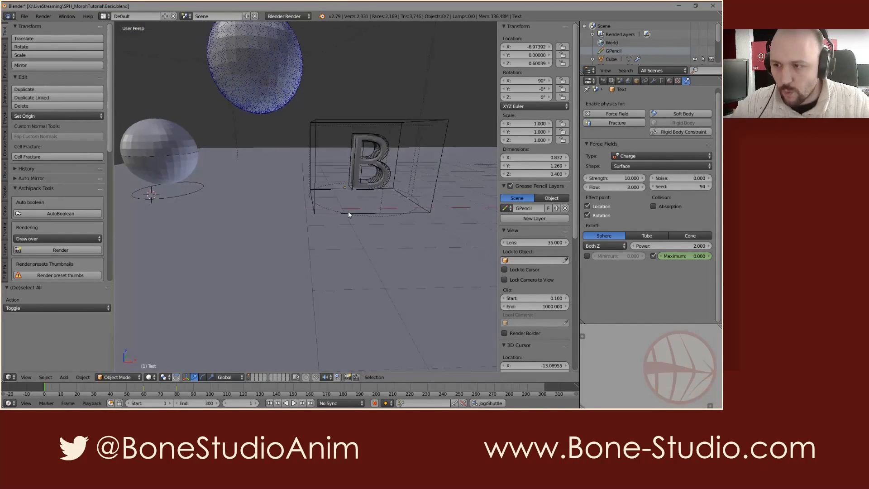
pyautogui.moveTo(348, 213); pyautogui.dragTo(375, 186, button='middle')
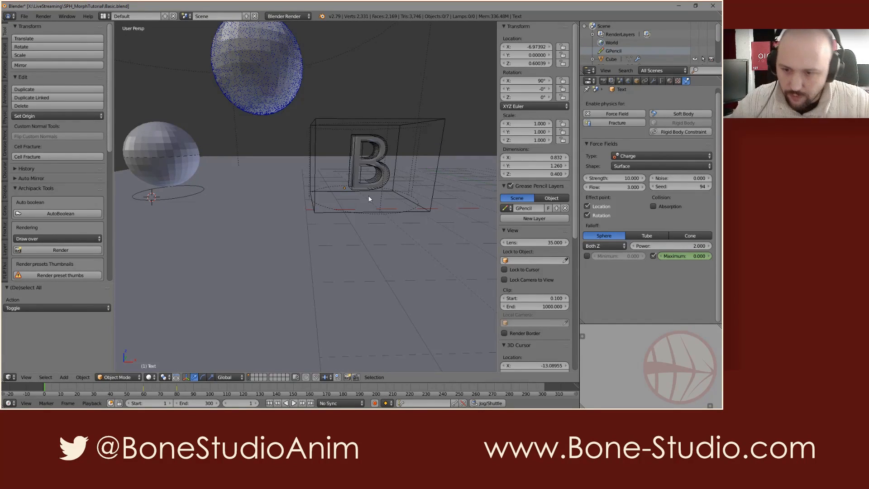
# Enable the minimum distance of the B's force field and set it to 0.8.
pyautogui.click(587, 256)
pyautogui.moveTo(620, 256)
pyautogui.mouseDown()
pyautogui.moveTo(631, 256)
pyautogui.moveTo(623, 256)
pyautogui.mouseUp()
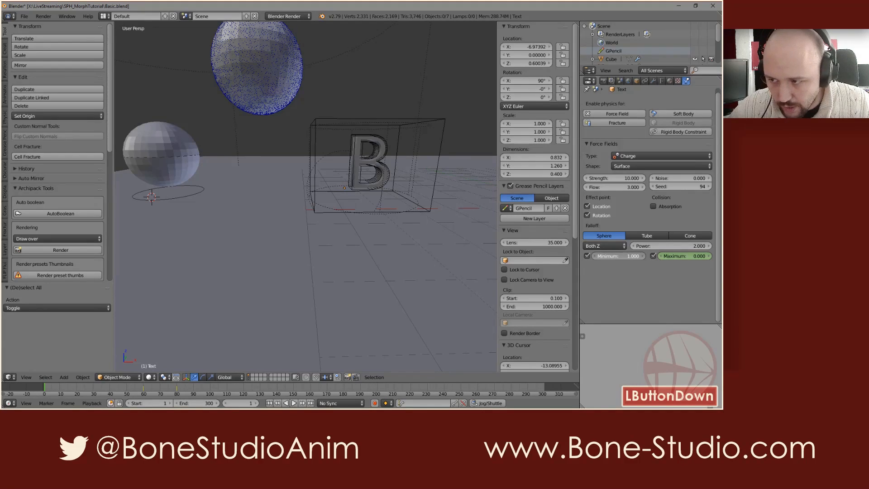
pyautogui.moveTo(624, 257); pyautogui.dragTo(620, 256)
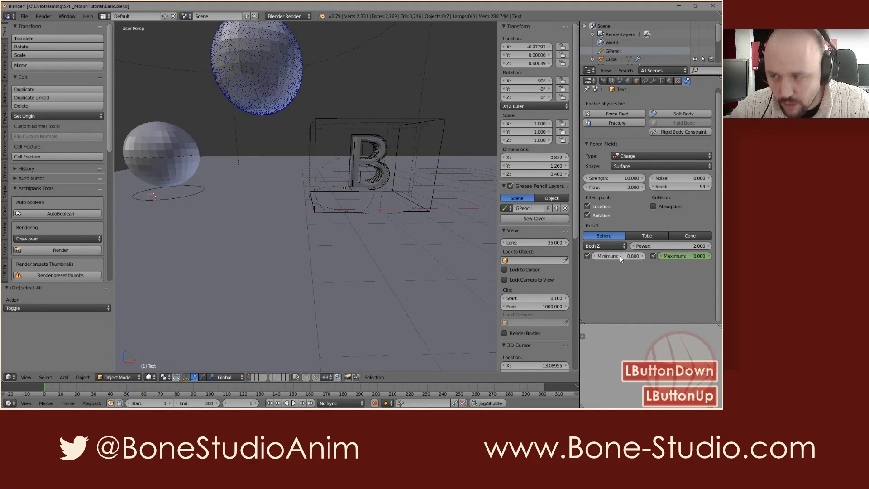
# Set the force field's falloff power to 0.5 and play the simulation to check how the particles move towards the B.
pyautogui.click(690, 245)
pyautogui.write('.5')
pyautogui.press('Return')
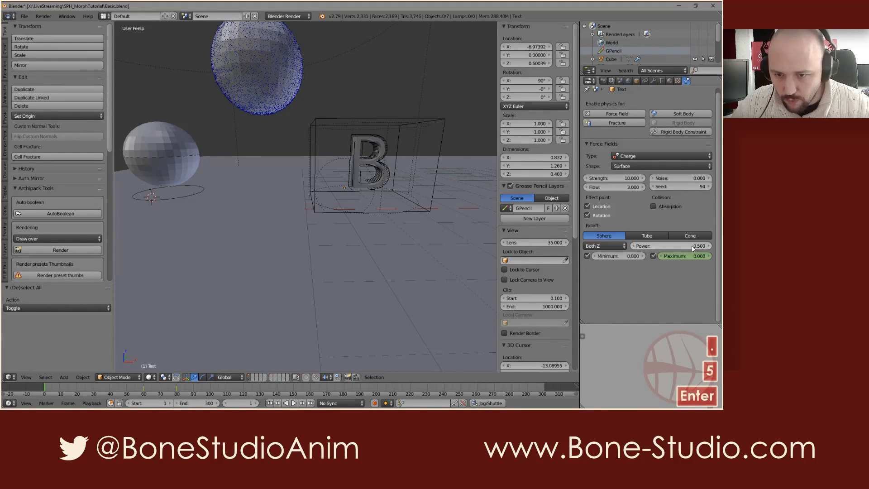
pyautogui.hotkey('alt', 'a')
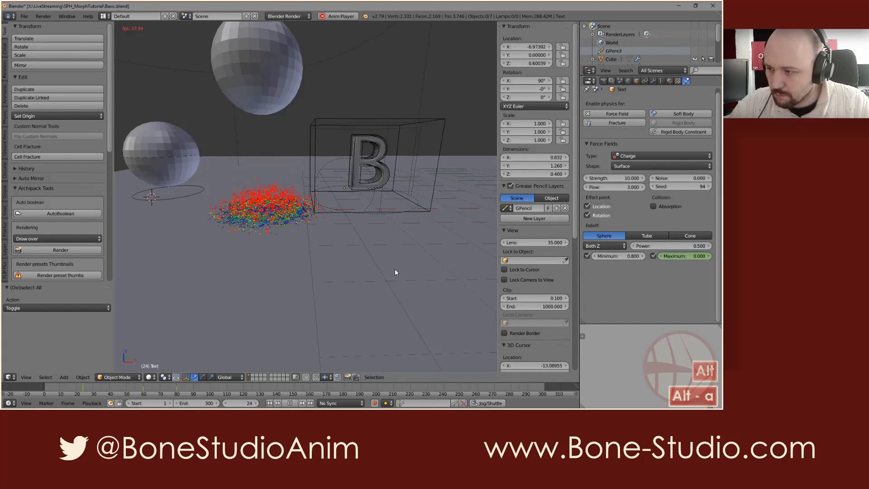
pyautogui.hotkey('alt', 'a')
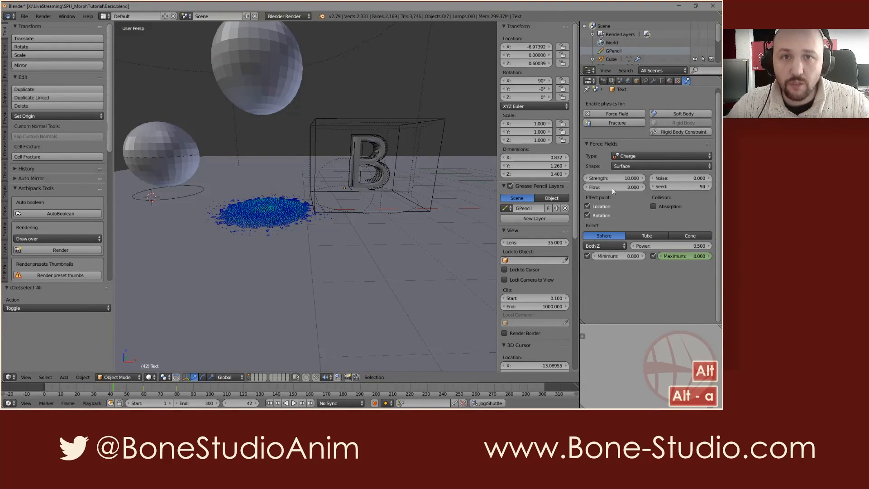
pyautogui.hotkey('alt', 'a')
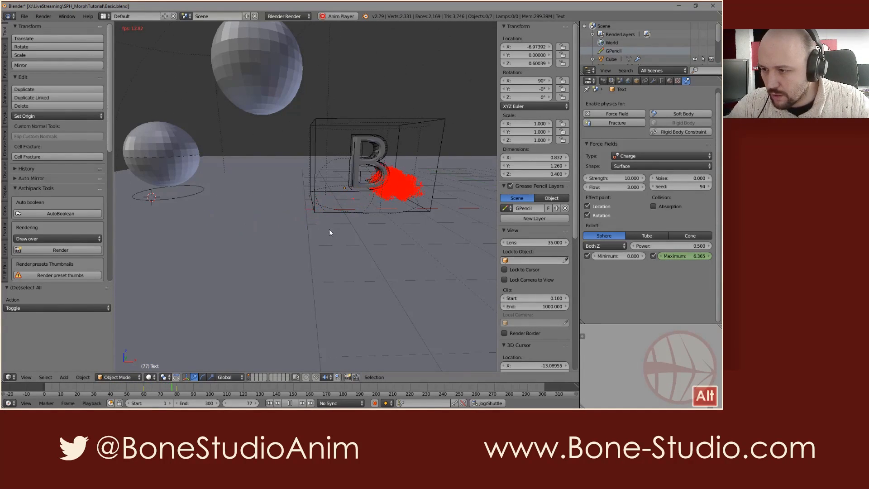
pyautogui.hotkey('alt', 'a')
pyautogui.moveTo(170, 386); pyautogui.dragTo(158, 386)
# Set the force field's falloff power to 1.3, replay from the first frame and examine the particles around the B.
pyautogui.click(686, 246)
pyautogui.write('1,3')
pyautogui.press('Return')
pyautogui.click(683, 246)
pyautogui.write('1.3')
pyautogui.press('Return')
pyautogui.hotkey('shift', 'Left')
pyautogui.hotkey('alt', 'a')
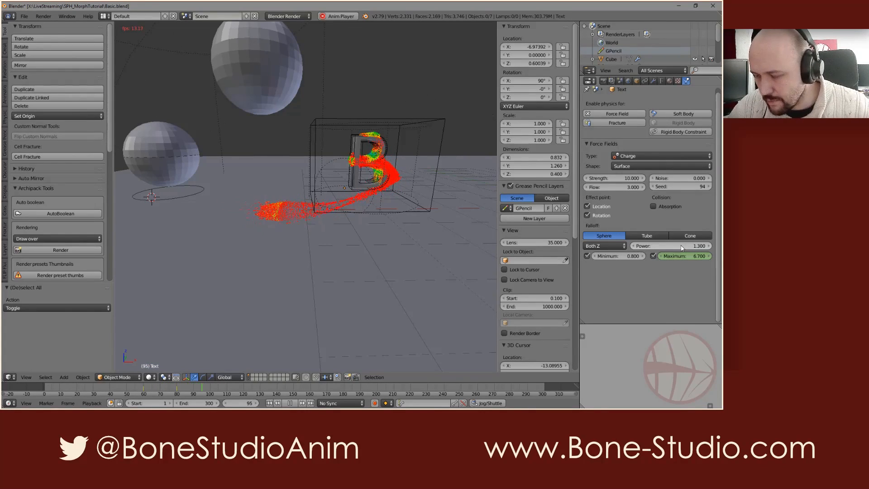
pyautogui.hotkey('alt', 'a')
pyautogui.moveTo(349, 195); pyautogui.dragTo(371, 171, button='middle')
# Set the force field's falloff power to 1.5.
pyautogui.click(695, 245)
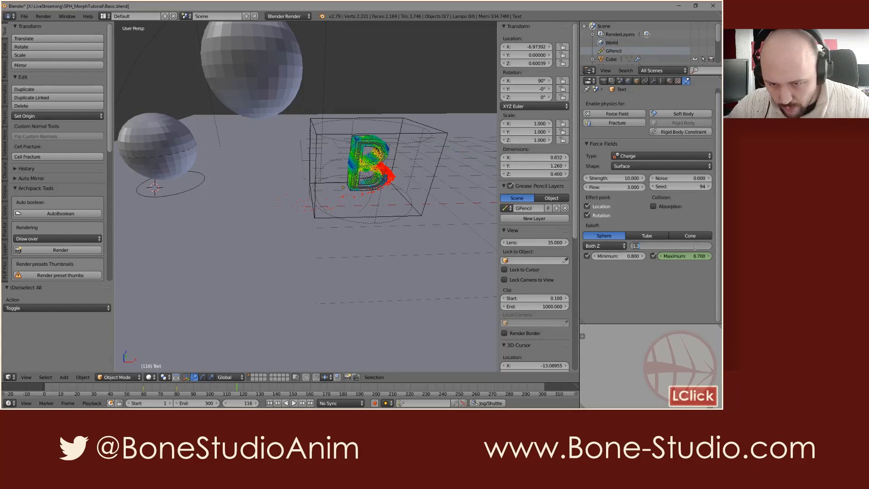
pyautogui.write('1.5')
pyautogui.press('Return')
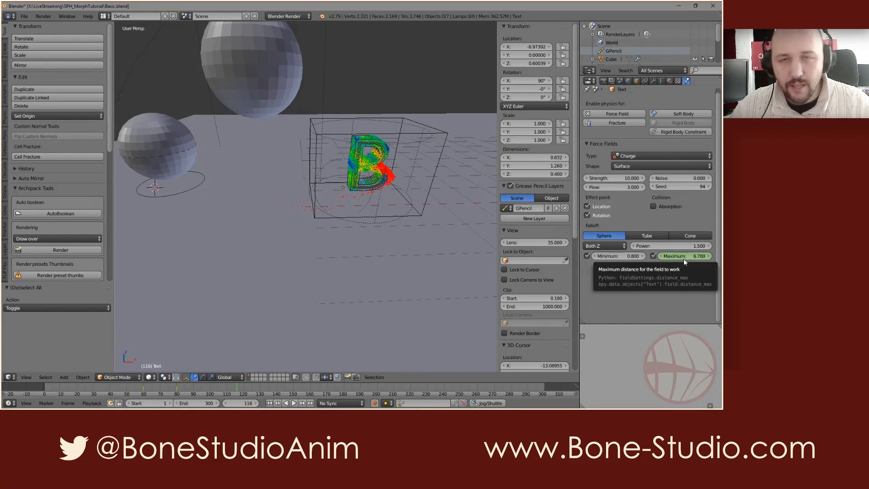
# Keyframe the force field's maximum distance at 20 on frame 80, replay the simulation from the first frame and rewind.
pyautogui.moveTo(171, 388); pyautogui.dragTo(178, 388)
pyautogui.click(686, 256)
pyautogui.write('20')
pyautogui.press('Return')
pyautogui.press('i')
pyautogui.hotkey('shift', 'Left')
pyautogui.hotkey('alt', 'a')
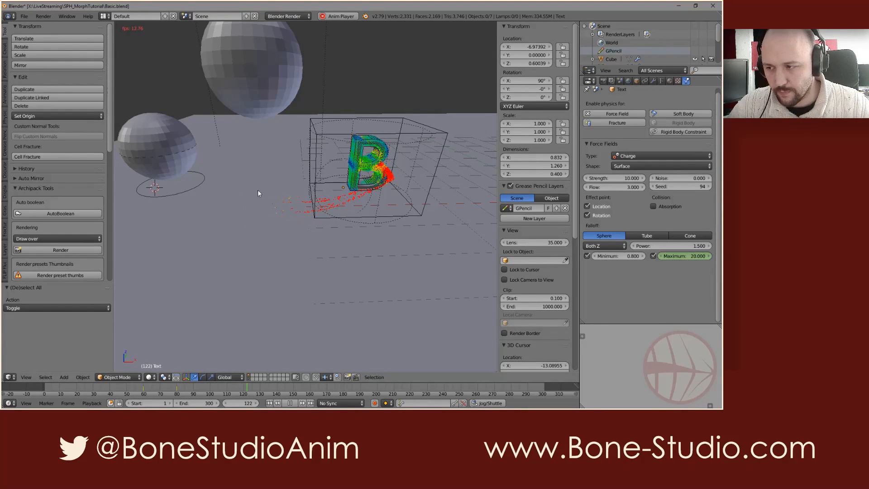
pyautogui.hotkey('alt', 'a')
pyautogui.hotkey('shift', 'Left')
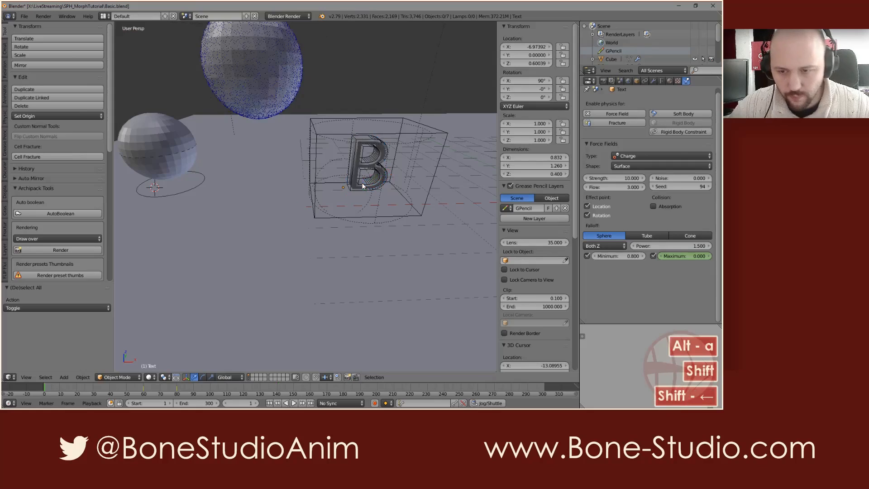
# Set the force field's falloff power to 1.2, turn off its minimum distance and replay the simulation from the first frame.
pyautogui.click(684, 246)
pyautogui.write('1.2')
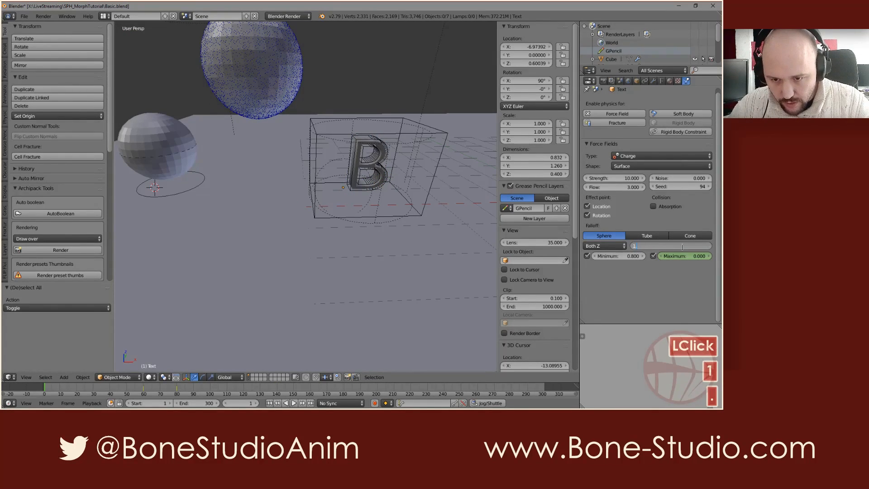
pyautogui.press('Return')
pyautogui.hotkey('shift', 'Left')
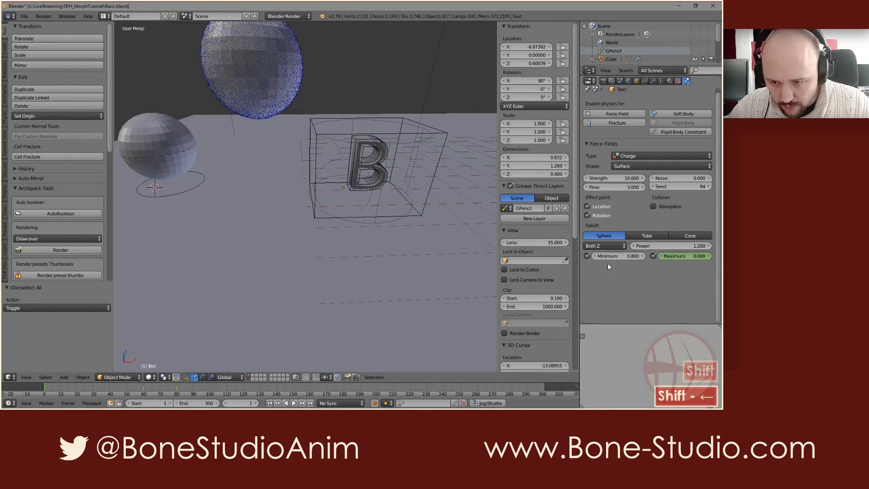
pyautogui.click(587, 256)
pyautogui.hotkey('alt', 'a')
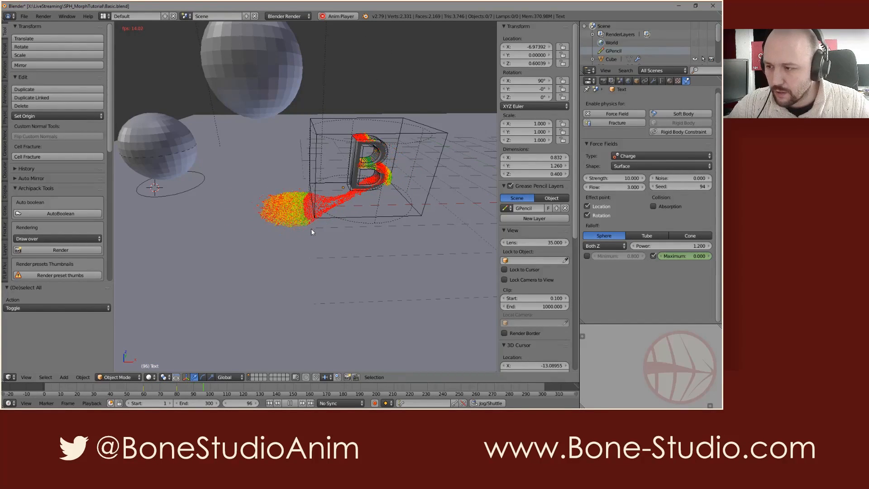
pyautogui.hotkey('alt', 'a')
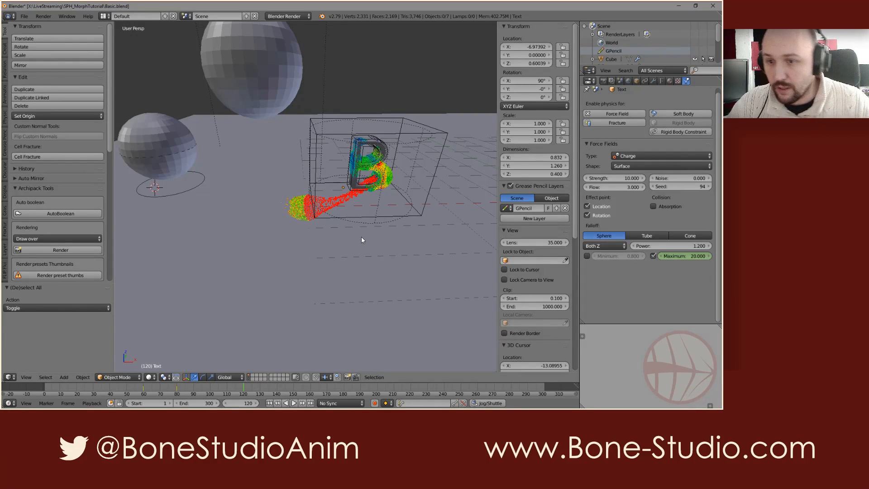
# Go to frame 80, set the force field's strength to 20 and replay the simulation from the first frame.
pyautogui.click(174, 387)
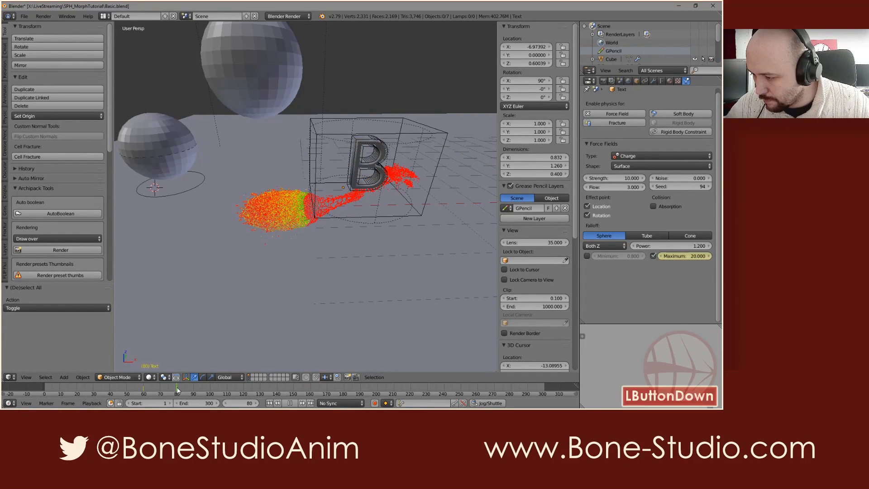
pyautogui.click(615, 179)
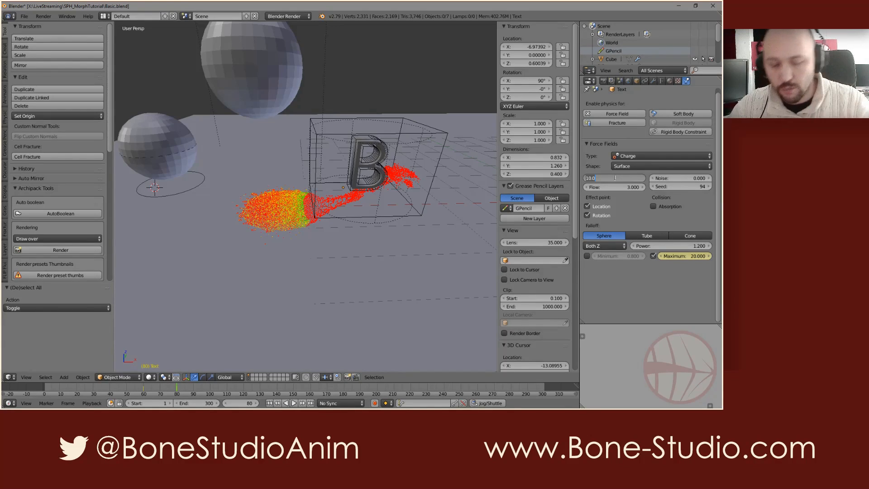
pyautogui.write('20')
pyautogui.press('Return')
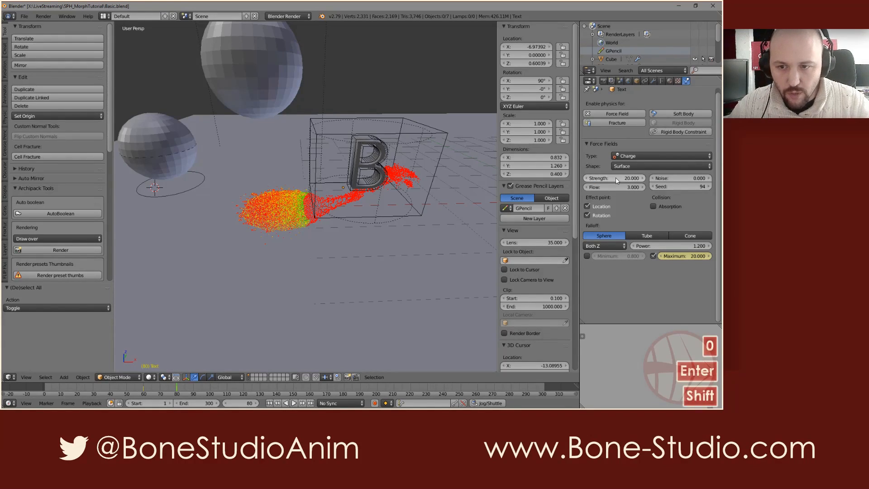
pyautogui.hotkey('shift', 'Left')
pyautogui.hotkey('alt', 'a')
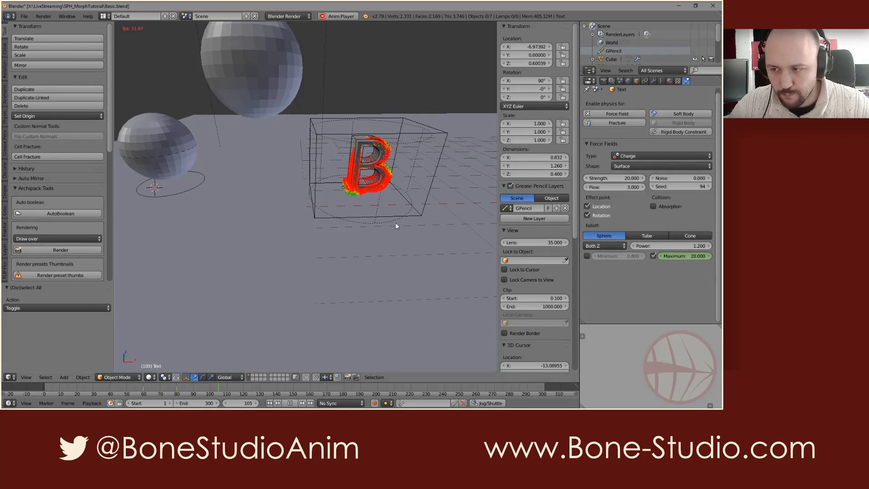
pyautogui.hotkey('alt', 'a')
# Set the falloff power of the B's charge field to 2 and replay the simulation from the first frame.
pyautogui.click(690, 247)
pyautogui.write('2')
pyautogui.press('Return')
pyautogui.hotkey('shift', 'Left')
pyautogui.hotkey('alt', 'a')
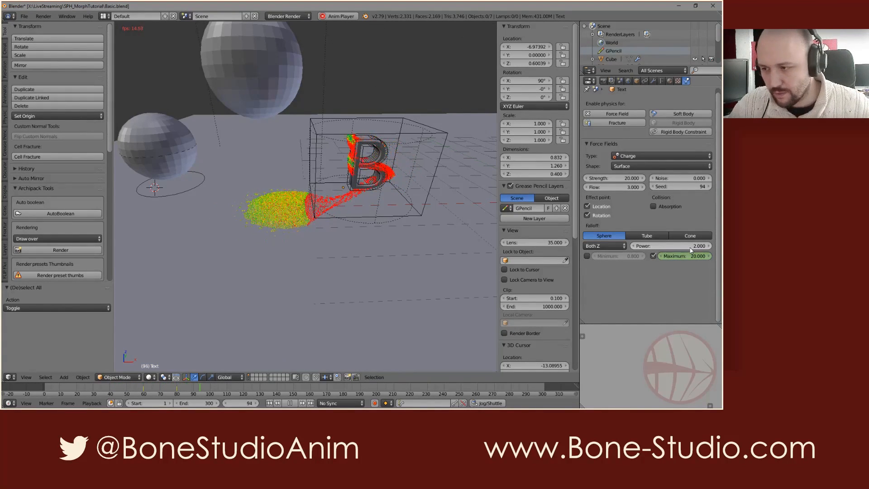
pyautogui.hotkey('alt', 'a')
# Set the force field's falloff power to 1.6, replay from the first frame and examine the particles on the B up close.
pyautogui.write('1.6')
pyautogui.press('Return')
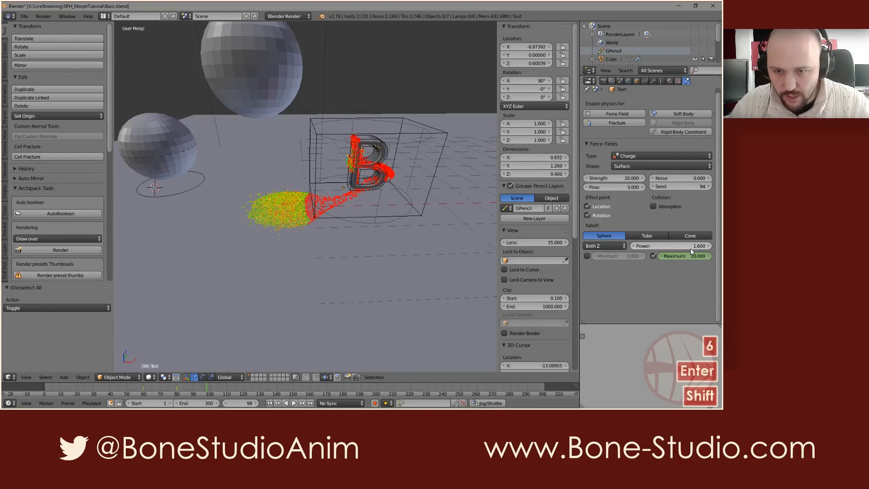
pyautogui.hotkey('shift', 'Left')
pyautogui.hotkey('alt', 'a')
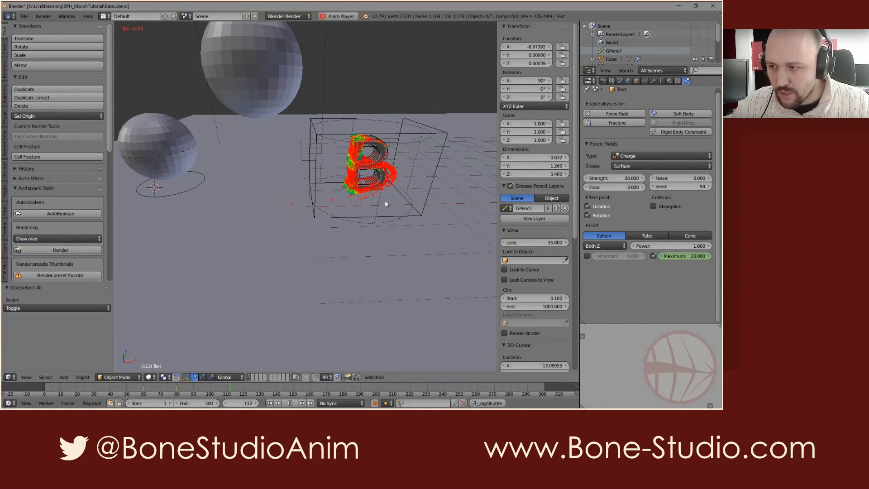
pyautogui.keyDown('shift'); pyautogui.moveTo(414, 174); pyautogui.dragTo(335, 224, button='middle'); pyautogui.keyUp('shift')
pyautogui.scroll(4, 280, 223)
pyautogui.hotkey('alt', 'a')
pyautogui.scroll(2, 303, 181)
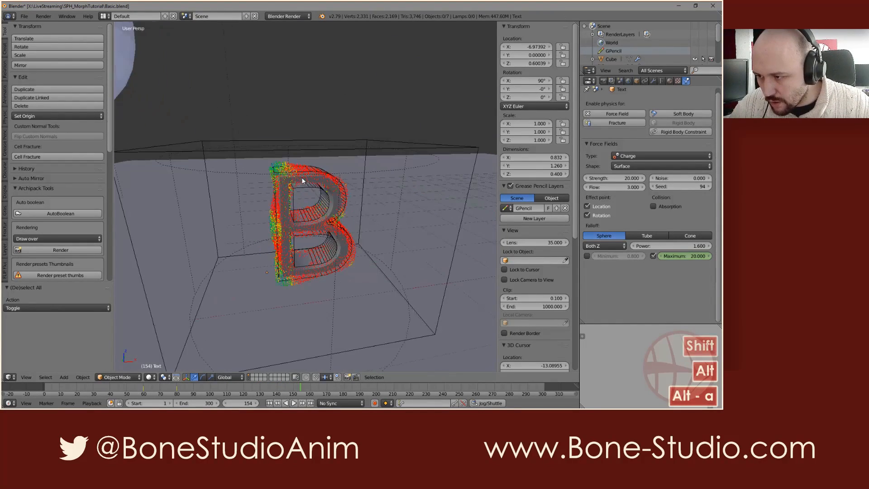
# Continue the playback and examine how closely the particles settle on the B, up close and from further back.
pyautogui.scroll(2, 302, 180)
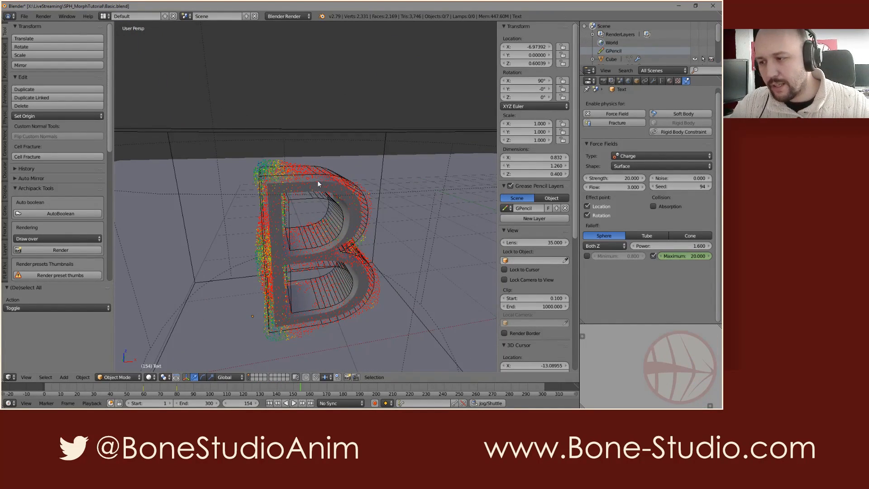
pyautogui.hotkey('alt', 'a')
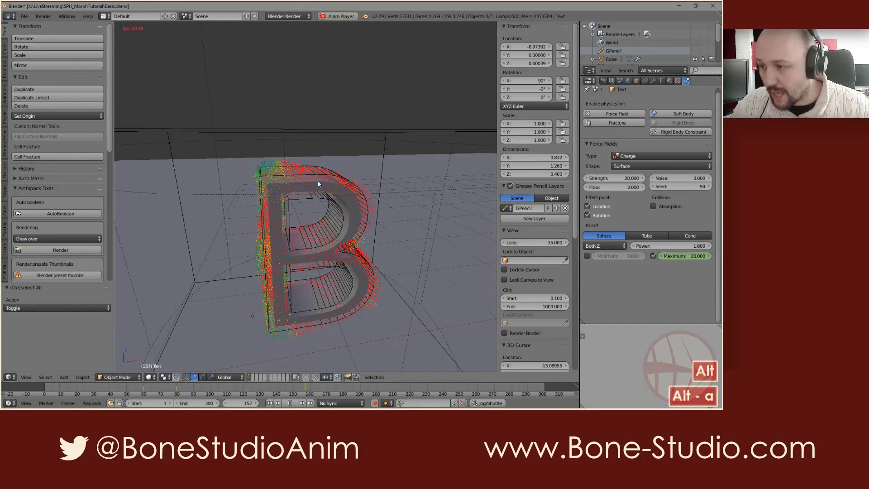
pyautogui.scroll(-6, 324, 204)
pyautogui.scroll(1, 335, 234)
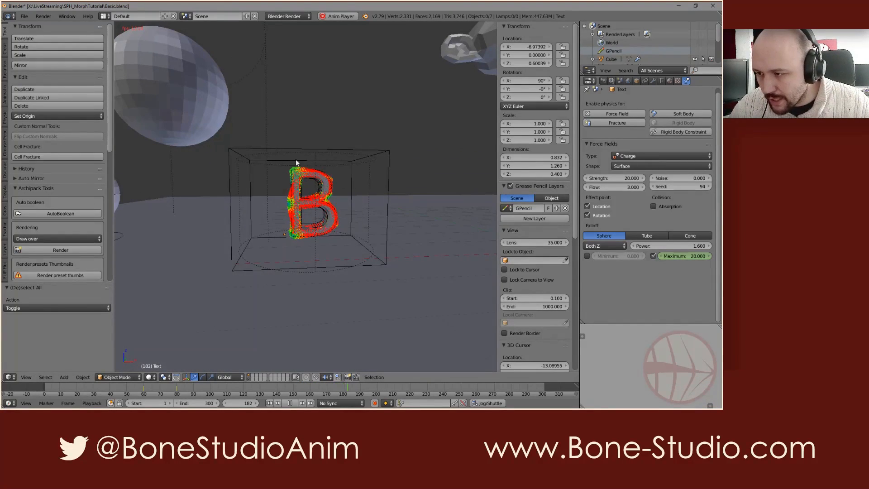
pyautogui.hotkey('alt', 'a')
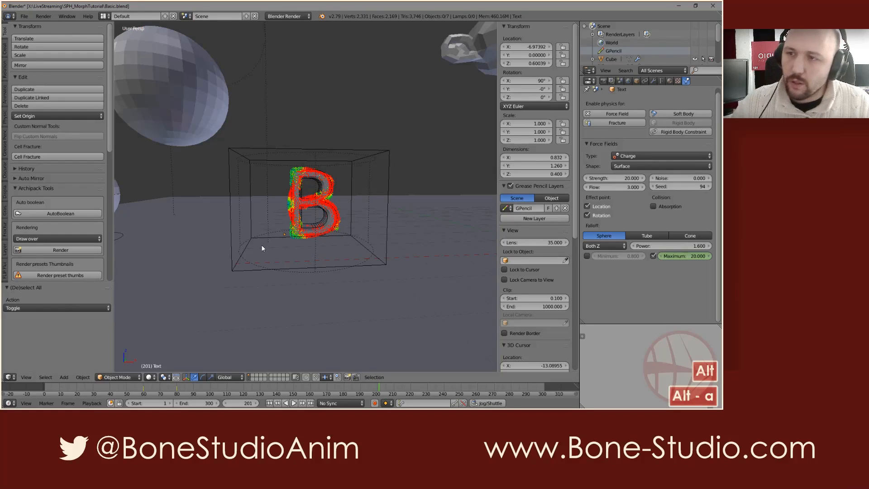
pyautogui.scroll(6, 284, 219)
pyautogui.scroll(-8, 362, 206)
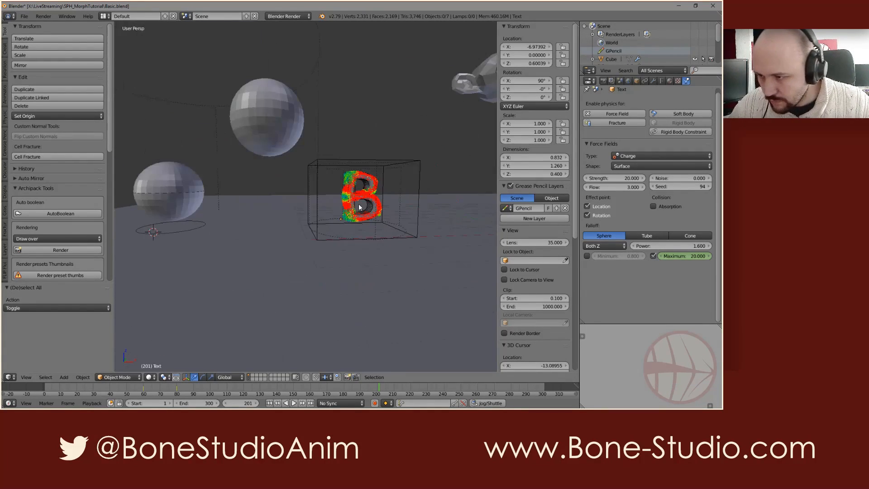
# Select the box around the B and set the linear strength of its drag force field to 1.
pyautogui.keyDown('shift'); pyautogui.moveTo(363, 204); pyautogui.dragTo(333, 215, button='middle'); pyautogui.keyUp('shift')
pyautogui.scroll(3, 330, 215)
pyautogui.rightClick(323, 168)
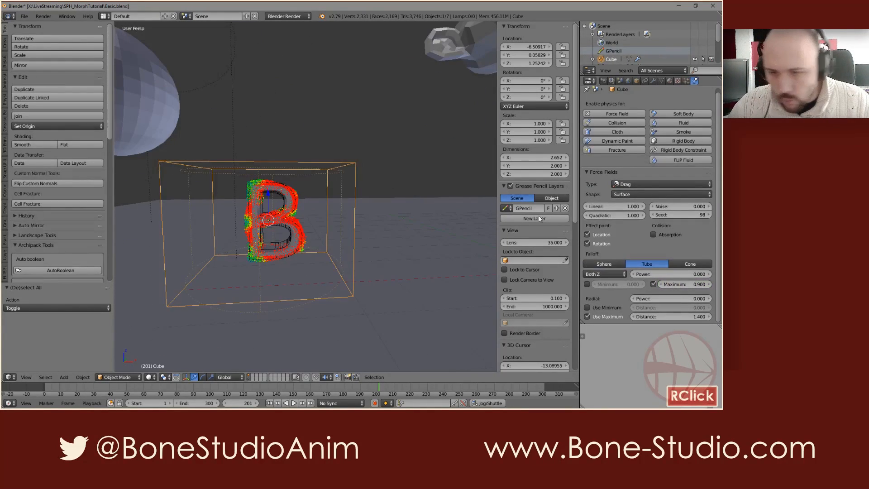
pyautogui.moveTo(597, 208); pyautogui.dragTo(598, 209)
pyautogui.click(599, 209)
pyautogui.write('1')
pyautogui.press('Return')
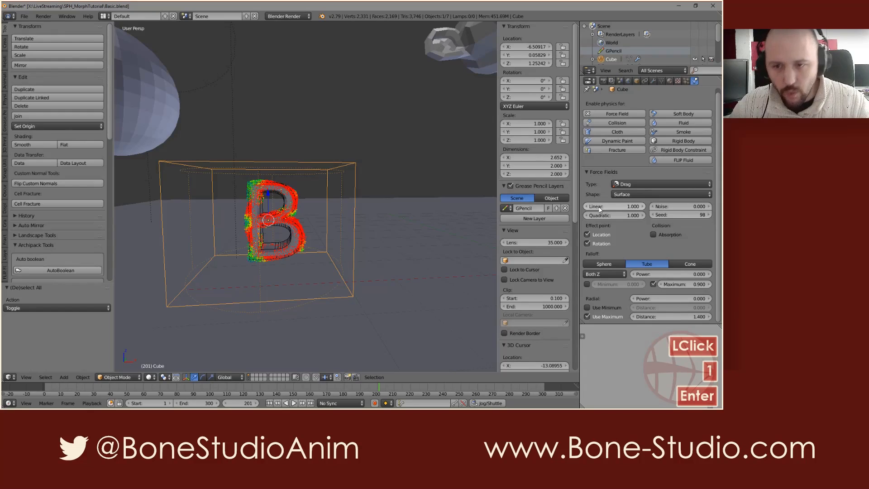
# Select the sphere emitting the particles, replay the forming of the B and keyframe the fluid damping of 0.03 at frame 130.
pyautogui.rightClick(294, 198)
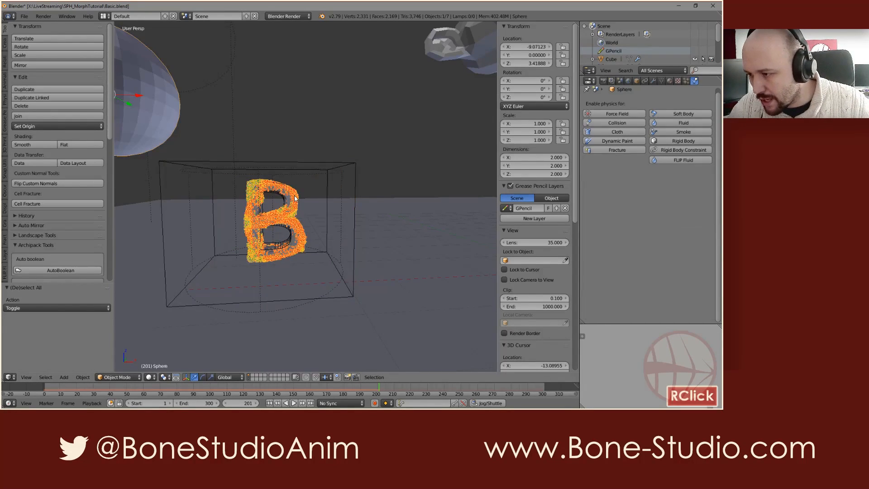
pyautogui.click(685, 80)
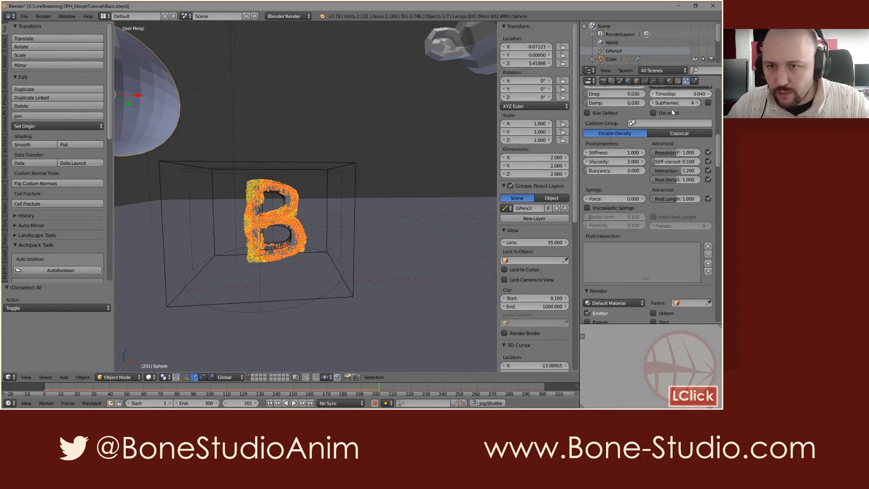
pyautogui.click(183, 386)
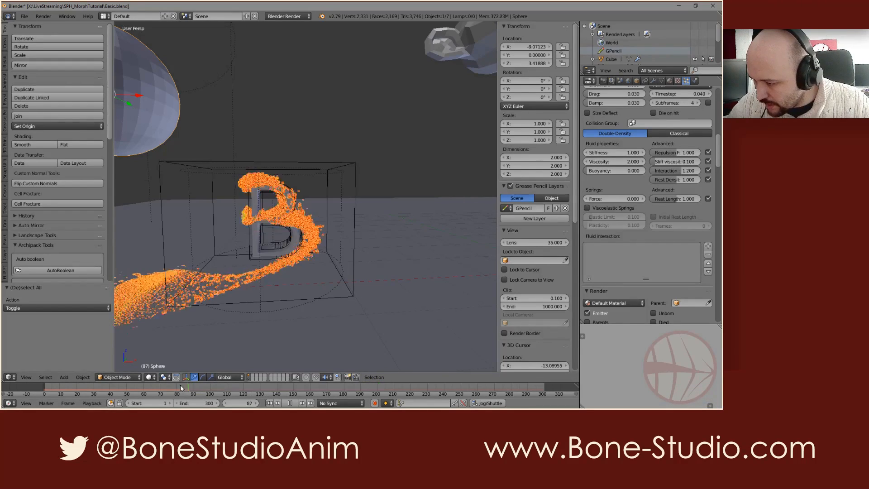
pyautogui.hotkey('alt', 'a')
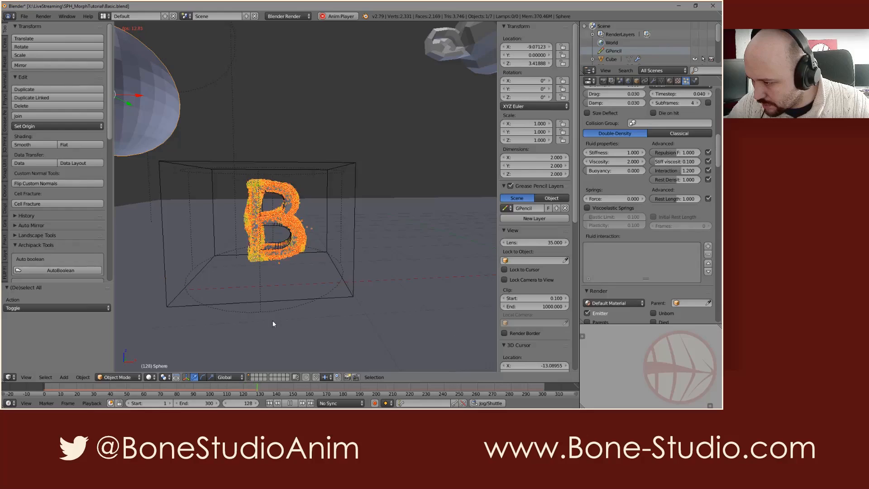
pyautogui.hotkey('alt', 'a')
pyautogui.moveTo(262, 387); pyautogui.dragTo(260, 387)
pyautogui.scroll(3, 618, 228)
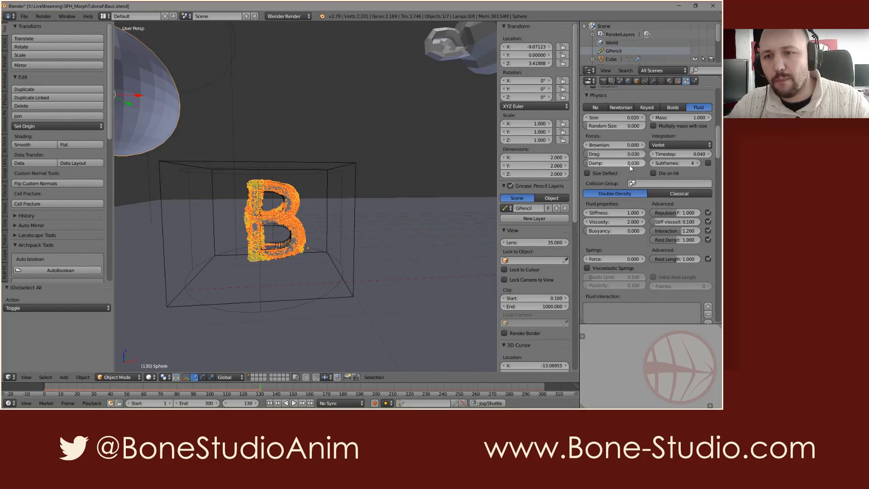
pyautogui.press('i')
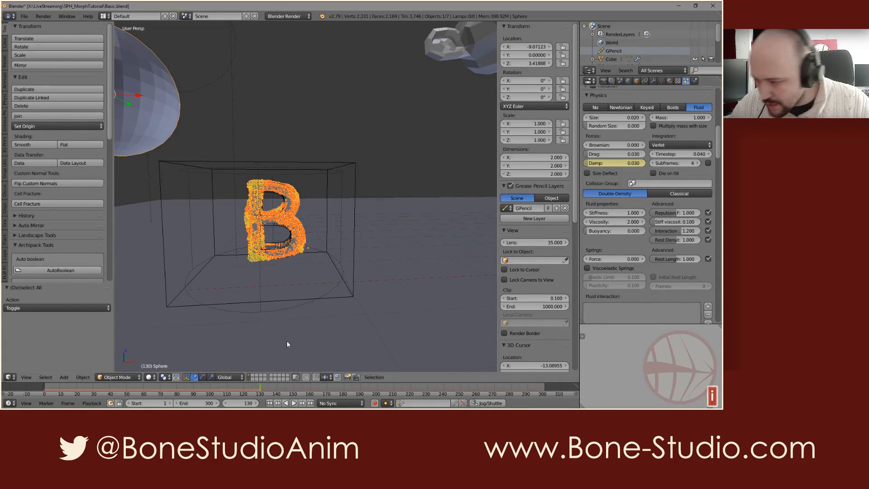
# At frame 150, set the particles' damping to 0.1 and keyframe it.
pyautogui.click(293, 387)
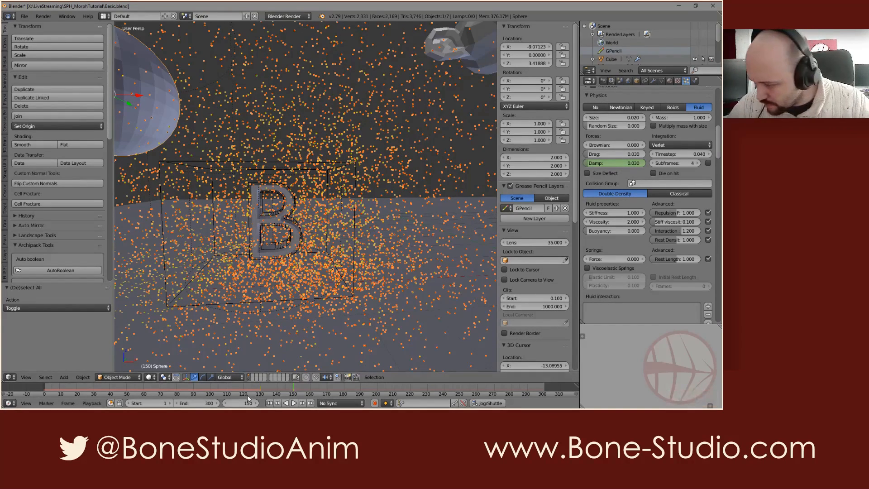
pyautogui.doubleClick(630, 163)
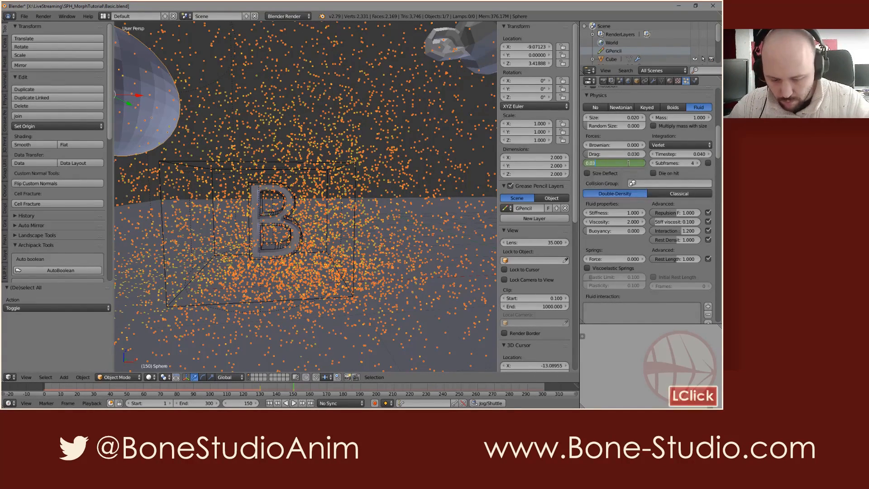
pyautogui.press('BackSpace')
pyautogui.write('1')
pyautogui.press('Return')
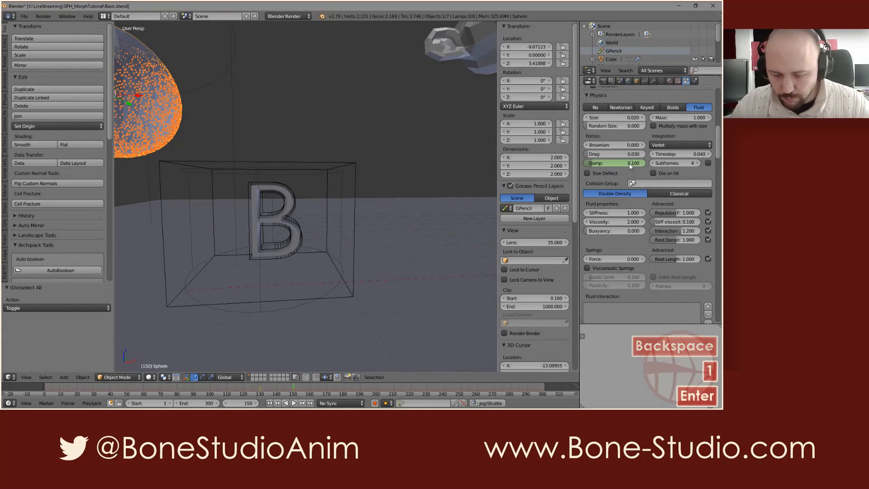
pyautogui.press('i')
# Replay the simulation from the first frame and examine how the particles settle on the B around the damping keyframes.
pyautogui.hotkey('shift', 'Left')
pyautogui.hotkey('alt', 'a')
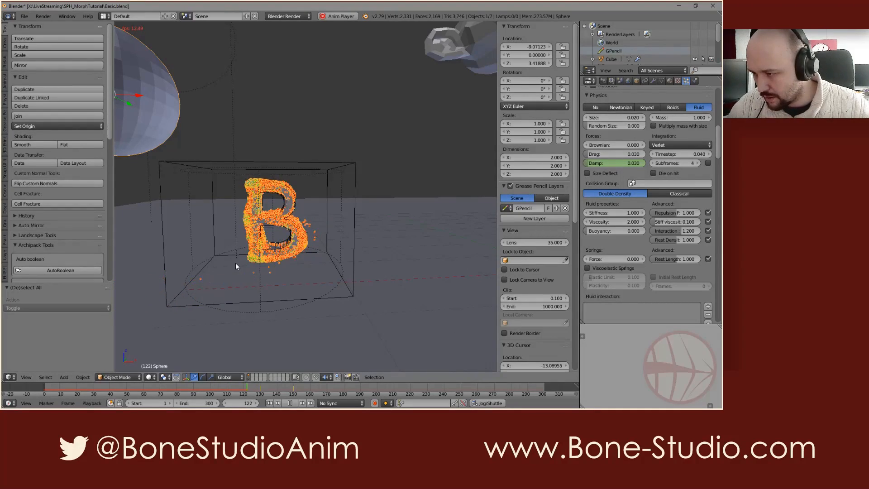
pyautogui.scroll(2, 258, 238)
pyautogui.scroll(2, 259, 237)
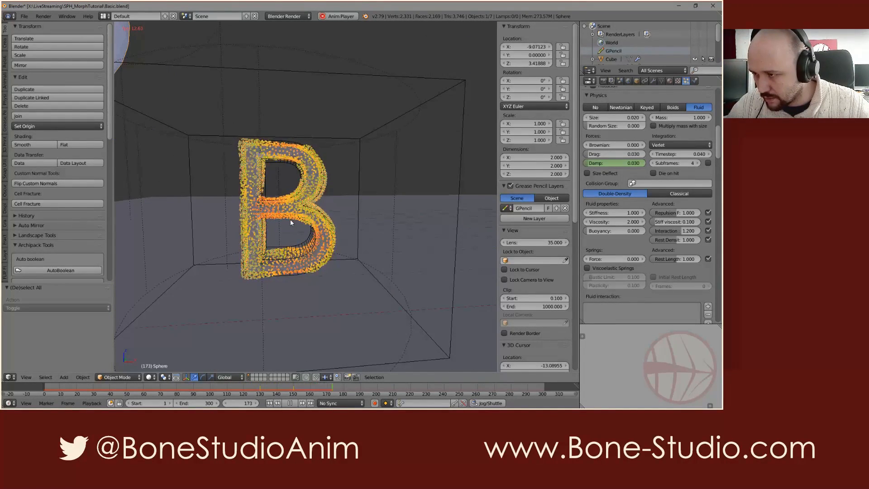
pyautogui.hotkey('alt', 'a')
# Change the particles' damping keyframe at frame 150 to 0.3.
pyautogui.click(292, 388)
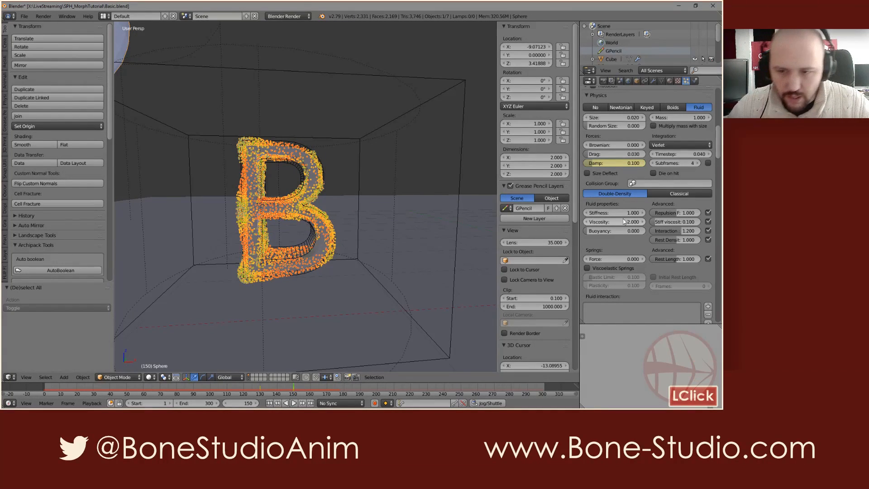
pyautogui.write('.3')
pyautogui.press('Return')
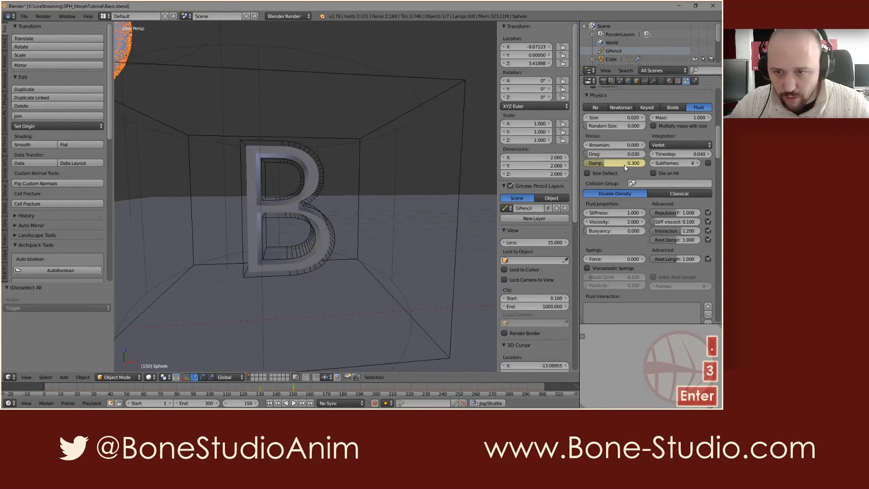
# Replay the simulation from the first frame with the stronger damping and inspect the particles on the B up close.
pyautogui.scroll(-5, 349, 222)
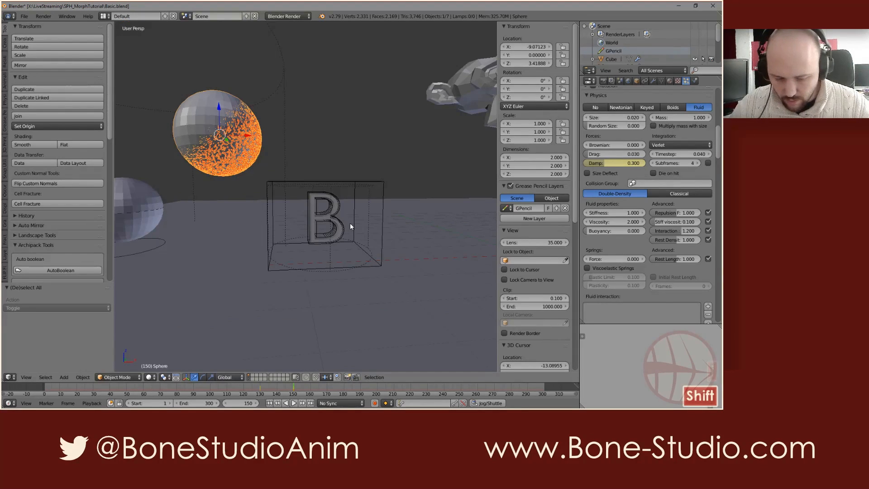
pyautogui.hotkey('shift', 'Left')
pyautogui.hotkey('alt', 'a')
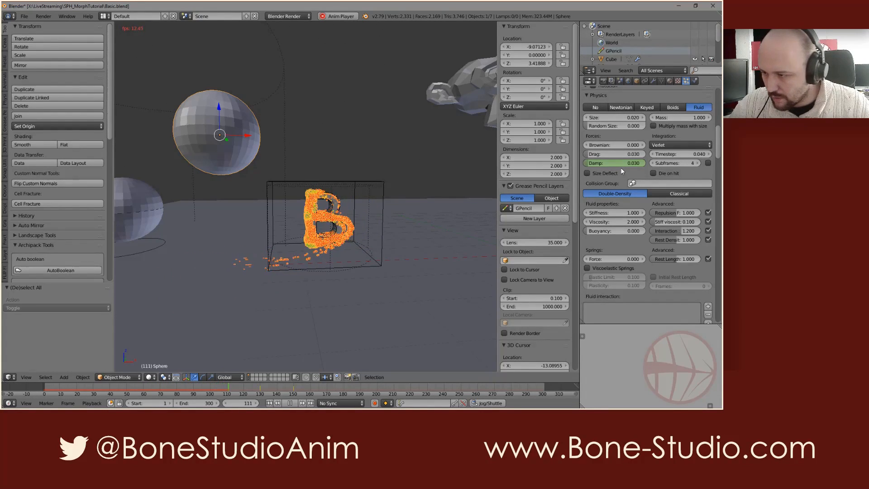
pyautogui.scroll(8, 361, 224)
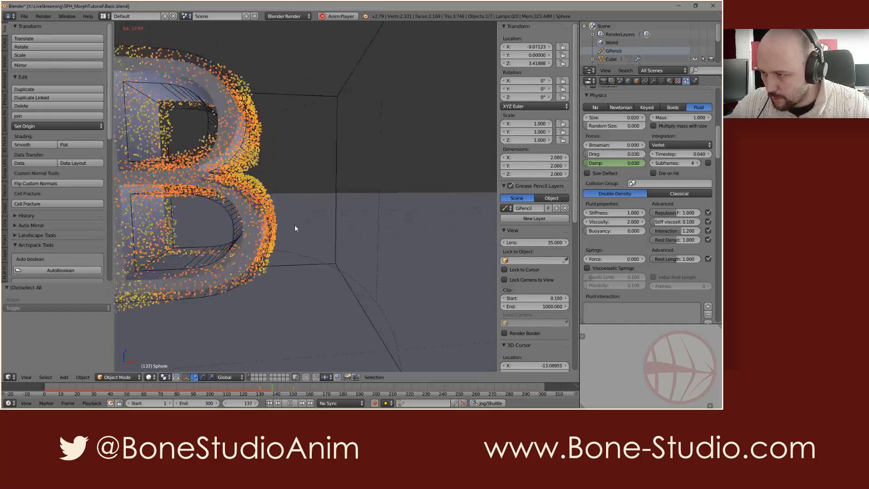
pyautogui.scroll(-6, 297, 225)
pyautogui.scroll(8, 263, 204)
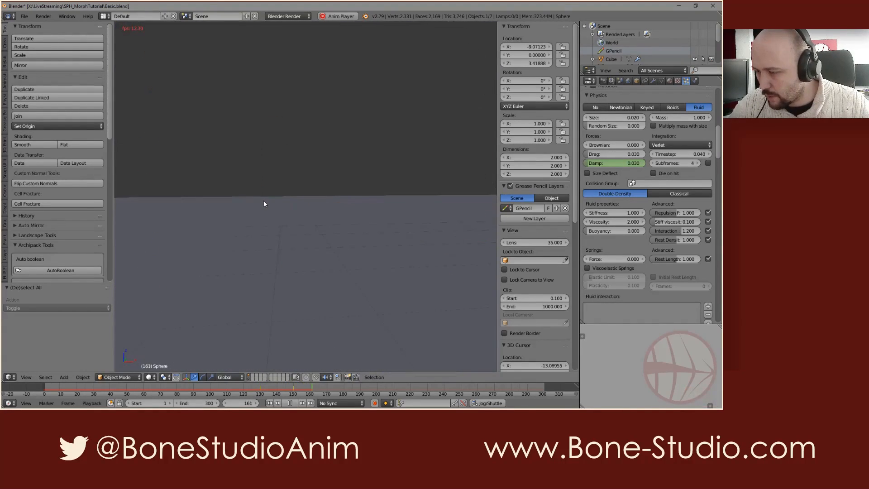
pyautogui.scroll(-3, 286, 211)
pyautogui.scroll(-6, 300, 214)
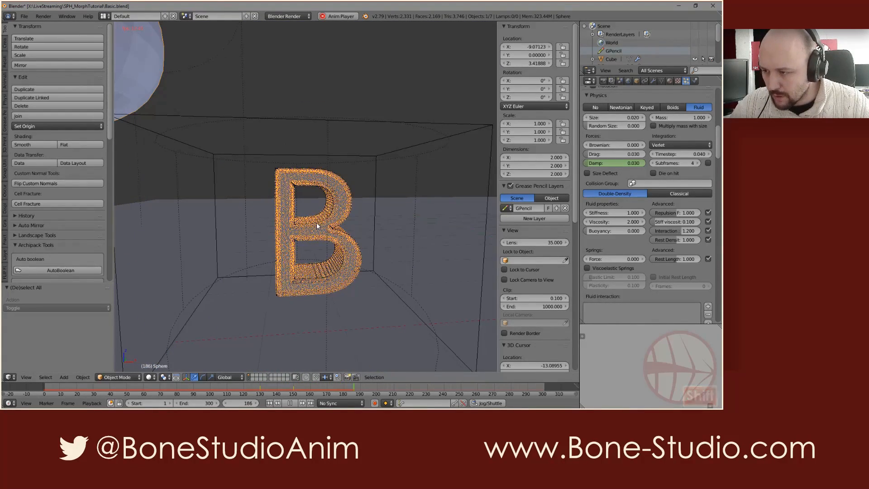
pyautogui.hotkey('alt', 'a')
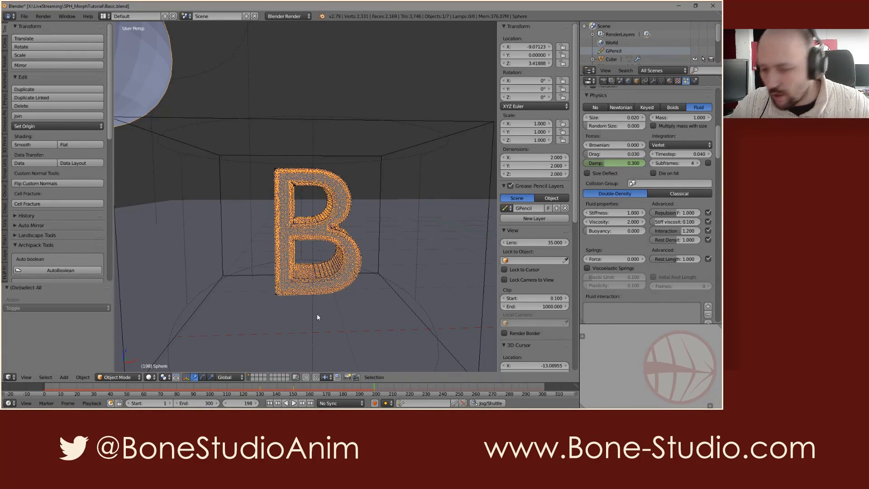
# At frame 160, set the particles' damping to 1 and keyframe it.
pyautogui.click(311, 387)
pyautogui.hotkey('alt', 'a')
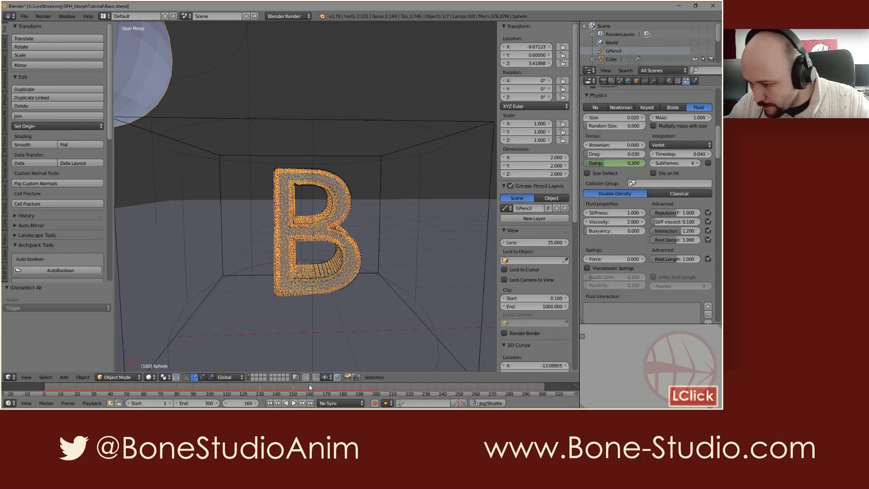
pyautogui.click(626, 163)
pyautogui.press('Return')
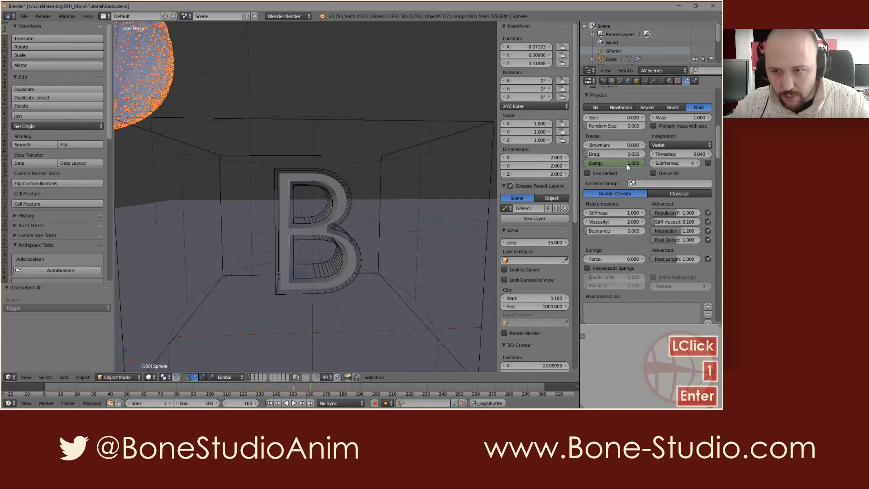
pyautogui.press('i')
# Replay the simulation from the first frame with everything deselected and examine whether the particles come to rest on the B.
pyautogui.hotkey('shift', 'Left')
pyautogui.hotkey('alt', 'a')
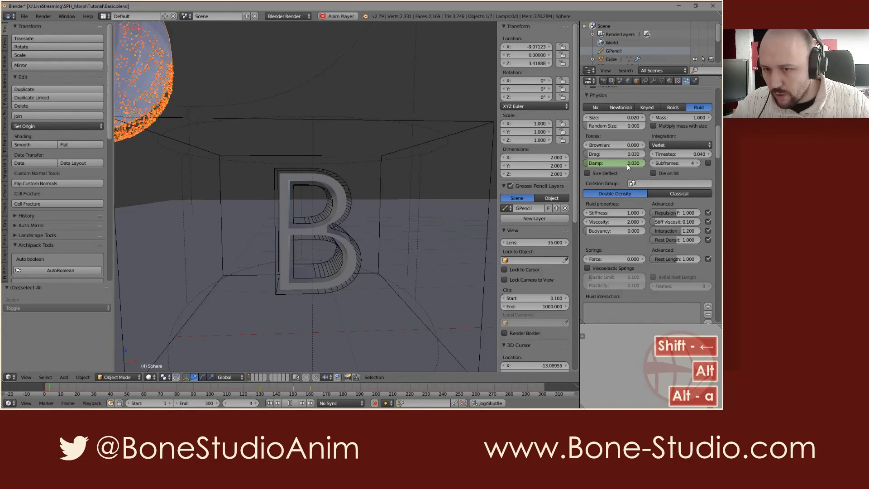
pyautogui.press('a')
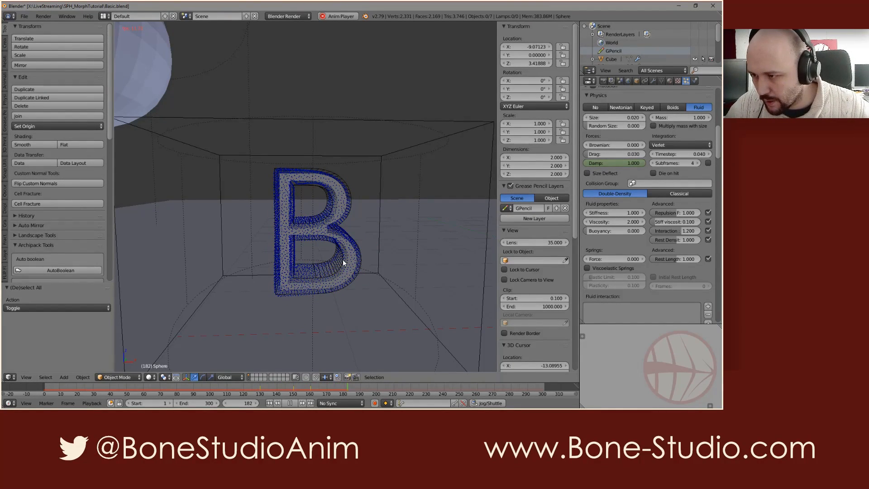
pyautogui.hotkey('alt', 'a')
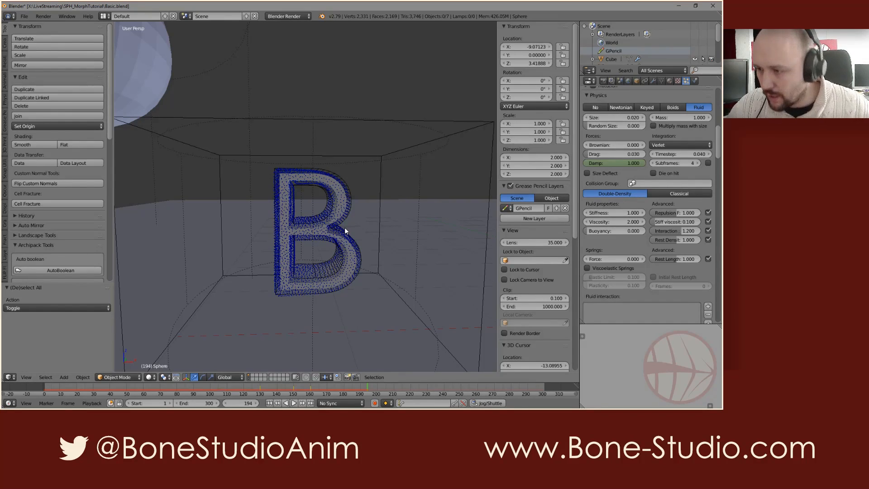
# Keyframe the particles' damping at its current value of 1 at frame 180.
pyautogui.moveTo(344, 227); pyautogui.dragTo(318, 229, button='middle')
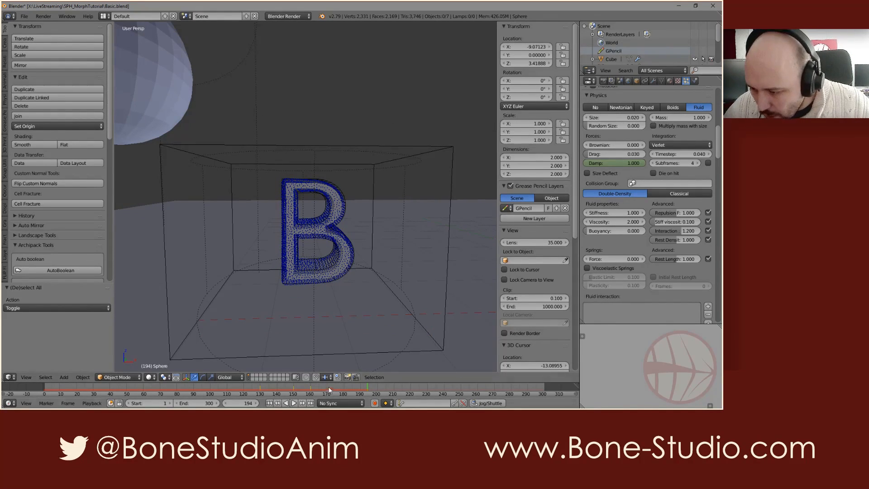
pyautogui.scroll(-2, 391, 246)
pyautogui.keyDown('shift'); pyautogui.moveTo(391, 246); pyautogui.dragTo(249, 245, button='middle'); pyautogui.keyUp('shift')
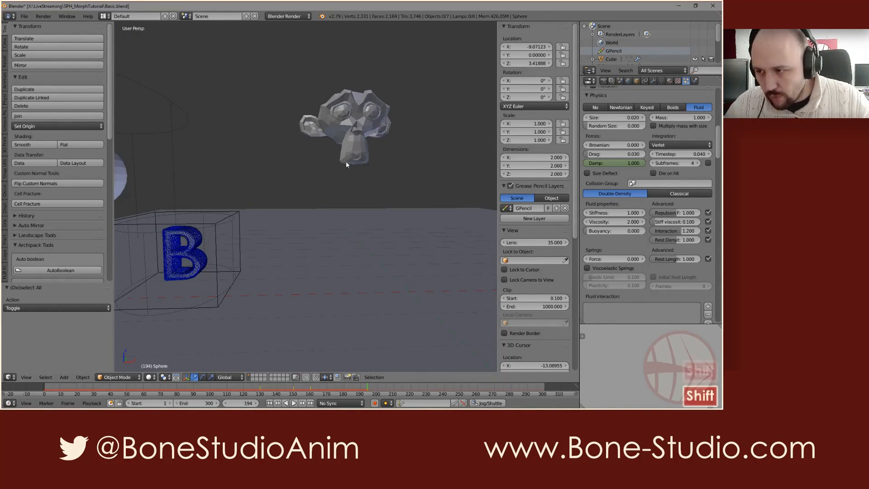
pyautogui.keyDown('shift'); pyautogui.moveTo(277, 211); pyautogui.dragTo(329, 199, button='middle'); pyautogui.keyUp('shift')
pyautogui.keyDown('shift'); pyautogui.moveTo(394, 197); pyautogui.dragTo(358, 204, button='middle'); pyautogui.keyUp('shift')
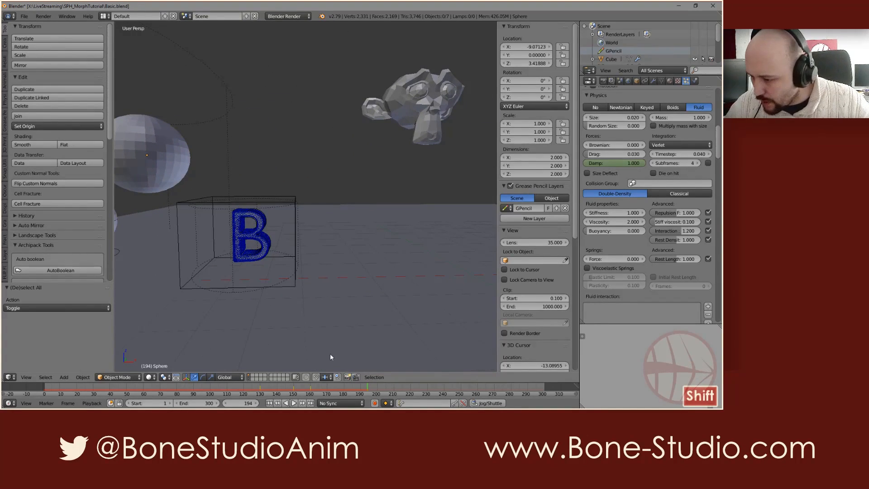
pyautogui.click(344, 386)
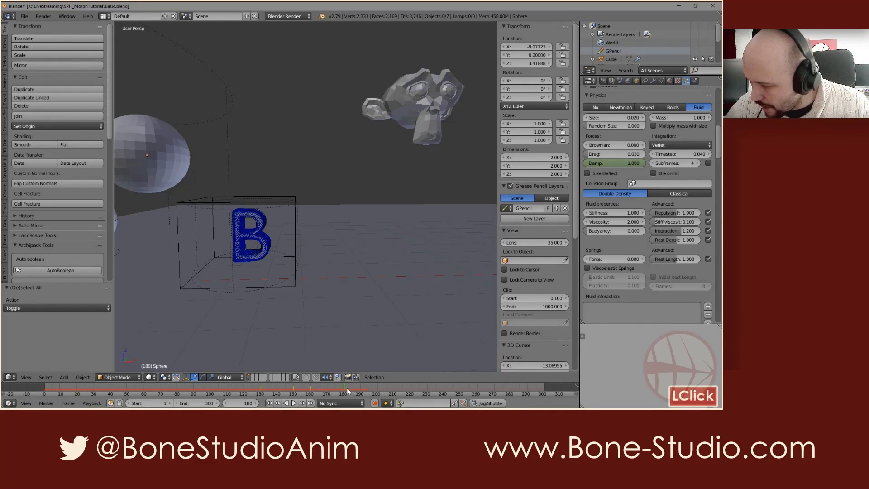
pyautogui.moveTo(343, 390)
pyautogui.mouseDown()
pyautogui.moveTo(318, 392)
pyautogui.moveTo(345, 389)
pyautogui.mouseUp()
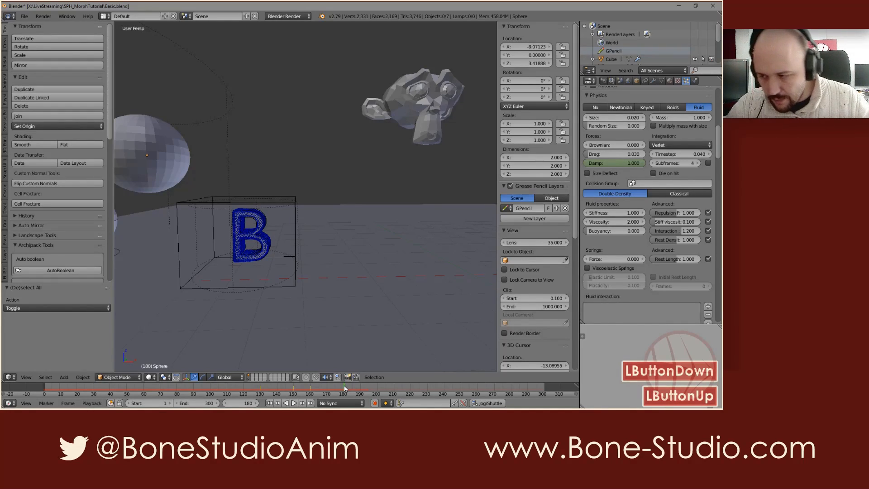
pyautogui.press('i')
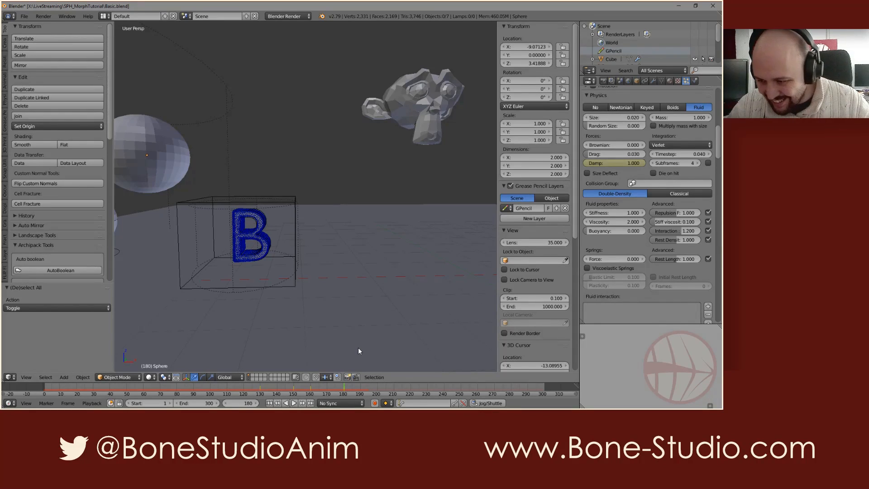
# At frame 181, set the particles' damping to 0.03 and keyframe it.
pyautogui.press('Right')
pyautogui.click(627, 163)
pyautogui.write('0.03')
pyautogui.press('Return')
pyautogui.press('i')
# Open the force field settings of the letter B and keyframe its maximum distance of 20 at frame 180.
pyautogui.rightClick(258, 221)
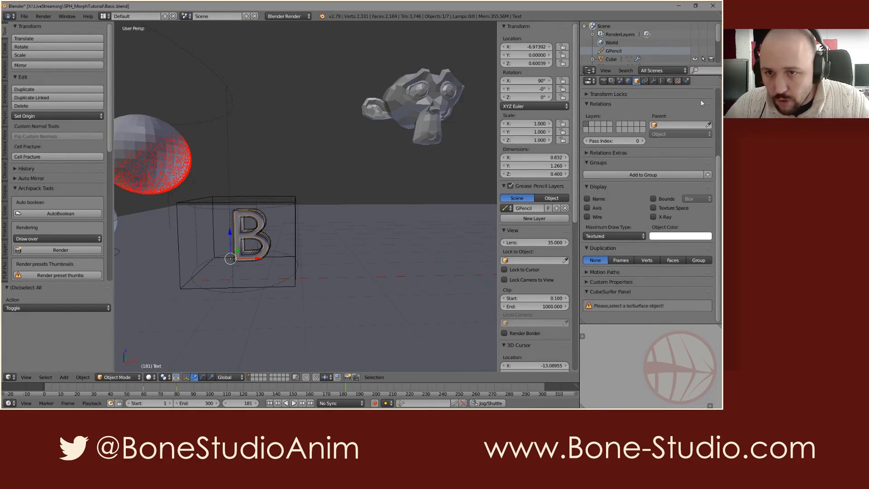
pyautogui.click(686, 80)
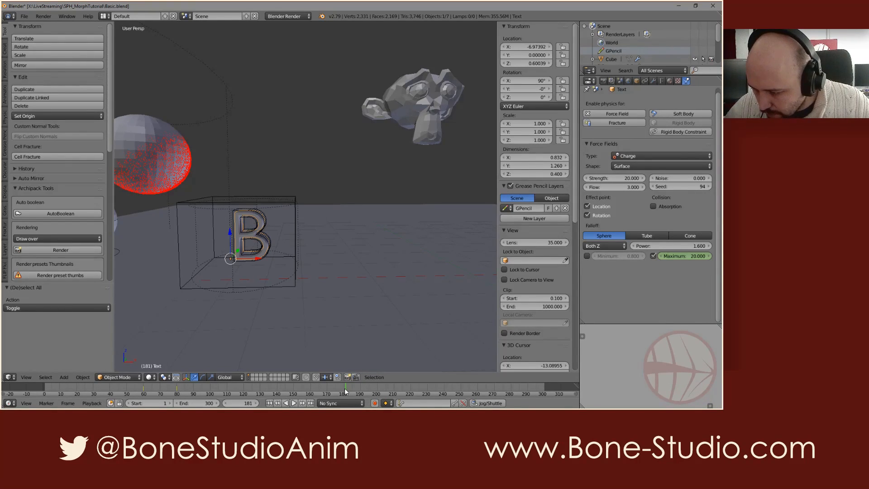
pyautogui.press('Left')
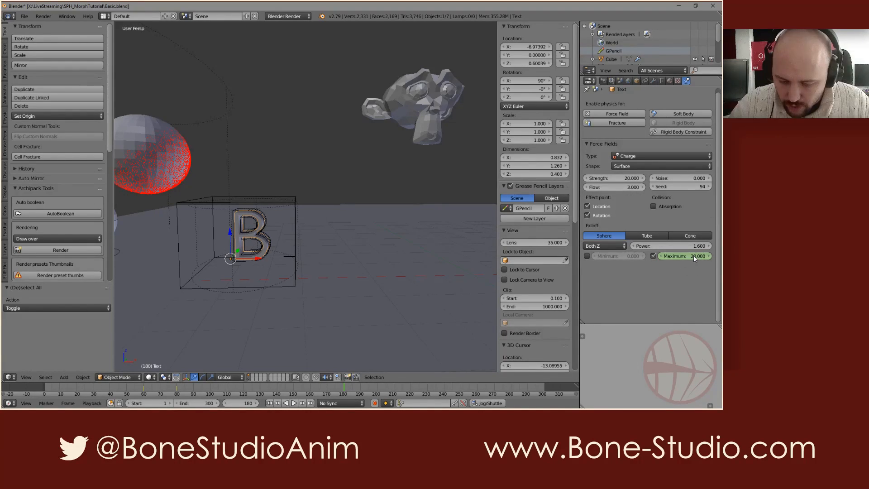
pyautogui.press('i')
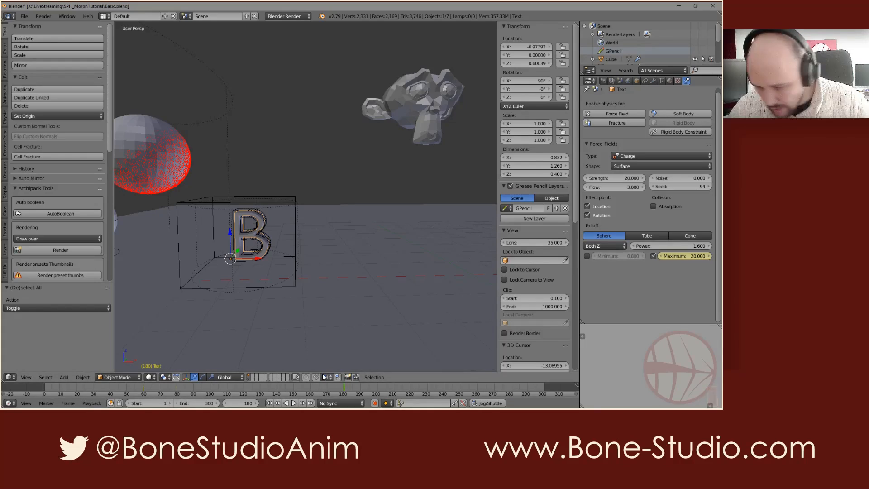
# At frame 181, set the B force field's maximum distance to 0 and keyframe it.
pyautogui.press('Right')
pyautogui.click(684, 255)
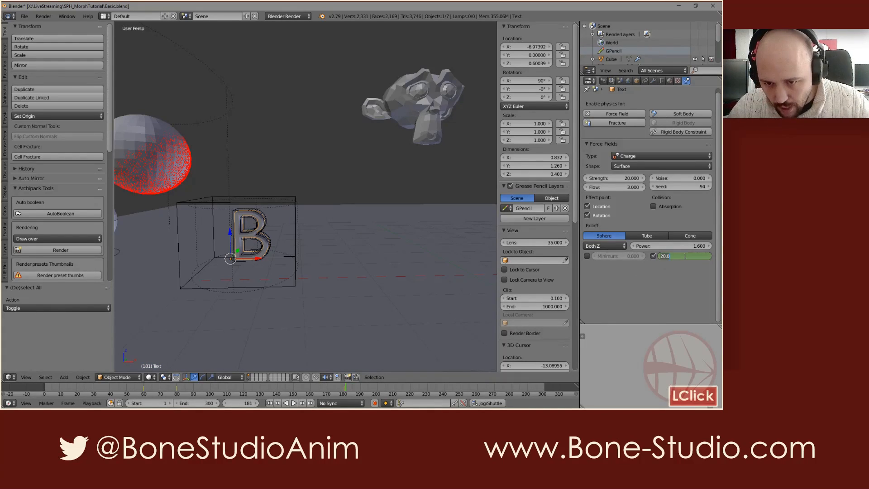
pyautogui.write('0')
pyautogui.press('Return')
pyautogui.press('i')
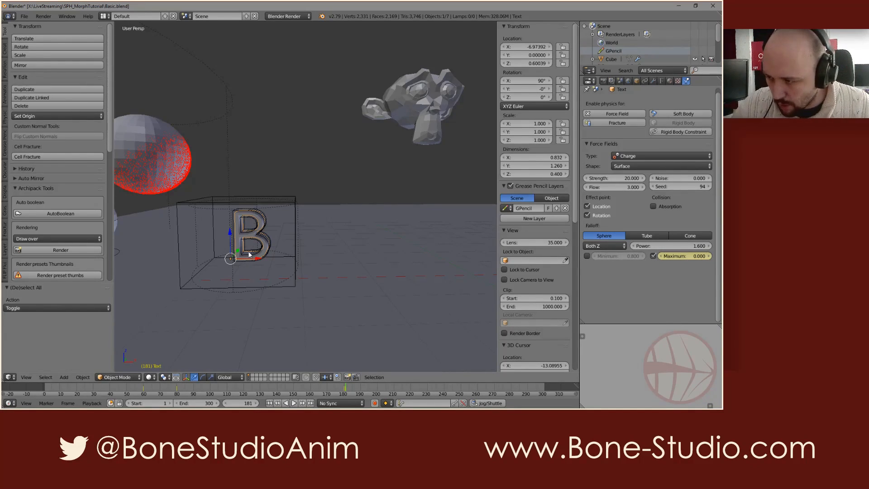
# Select the box around the B, replay the simulation from the first frame and examine how the particles behave after frame 181.
pyautogui.rightClick(292, 202)
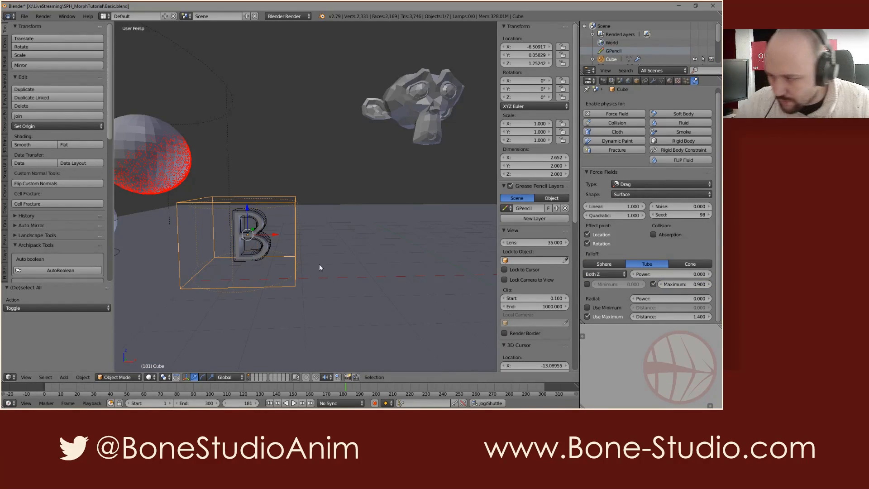
pyautogui.hotkey('shift', 'Left')
pyautogui.hotkey('alt', 'a')
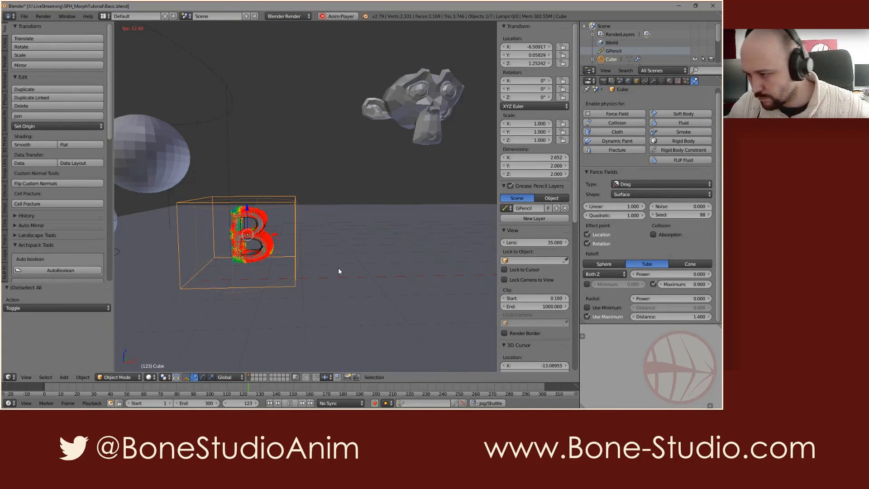
pyautogui.scroll(2, 208, 252)
pyautogui.keyDown('shift'); pyautogui.moveTo(255, 252); pyautogui.dragTo(262, 250, button='middle'); pyautogui.keyUp('shift')
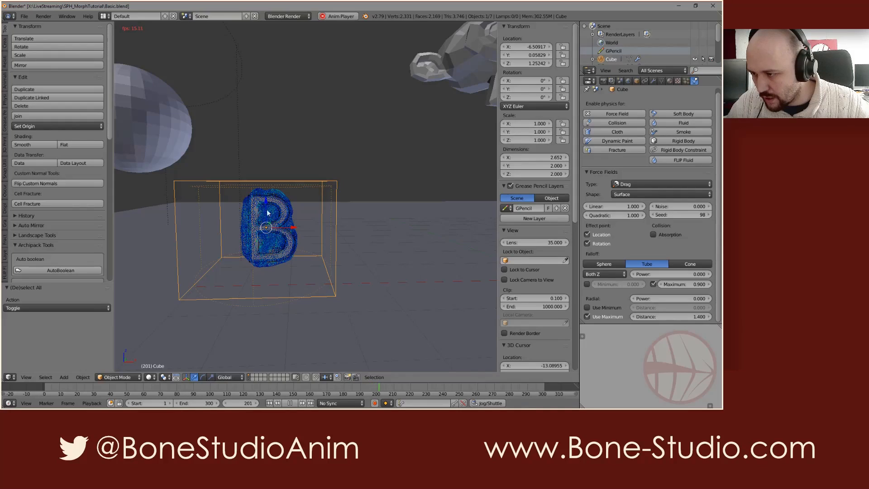
pyautogui.hotkey('alt', 'a')
pyautogui.hotkey('alt', 'a')
pyautogui.moveTo(282, 252)
pyautogui.mouseDown(button='middle')
pyautogui.moveTo(266, 229)
pyautogui.moveTo(303, 242)
pyautogui.moveTo(275, 237)
pyautogui.mouseUp(button='middle')
pyautogui.hotkey('alt', 'a')
# Give the monkey head a force field of type Charge.
pyautogui.scroll(-2, 305, 261)
pyautogui.keyDown('shift'); pyautogui.moveTo(323, 269); pyautogui.dragTo(296, 251, button='middle'); pyautogui.keyUp('shift')
pyautogui.rightClick(299, 252)
pyautogui.rightClick(300, 253)
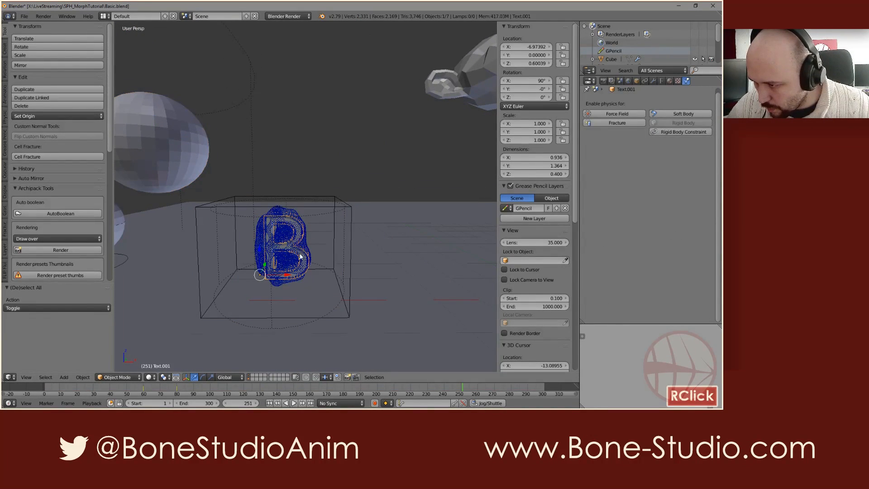
pyautogui.rightClick(489, 65)
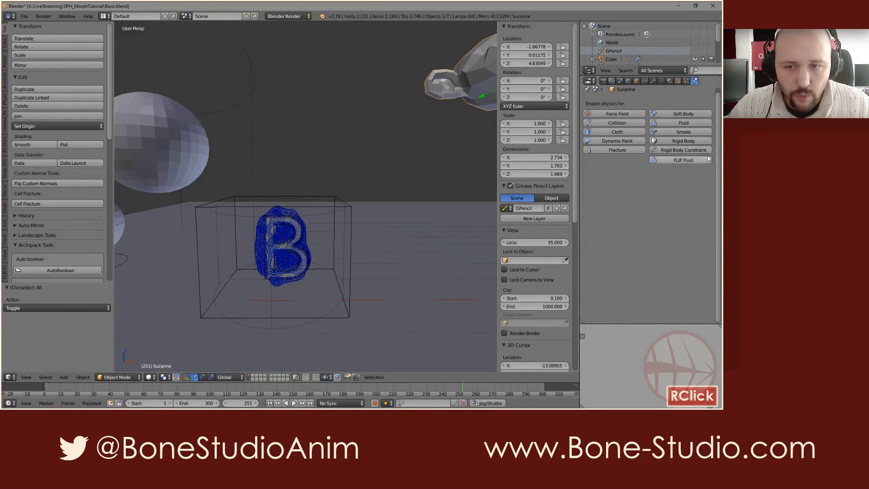
pyautogui.click(617, 114)
pyautogui.click(629, 183)
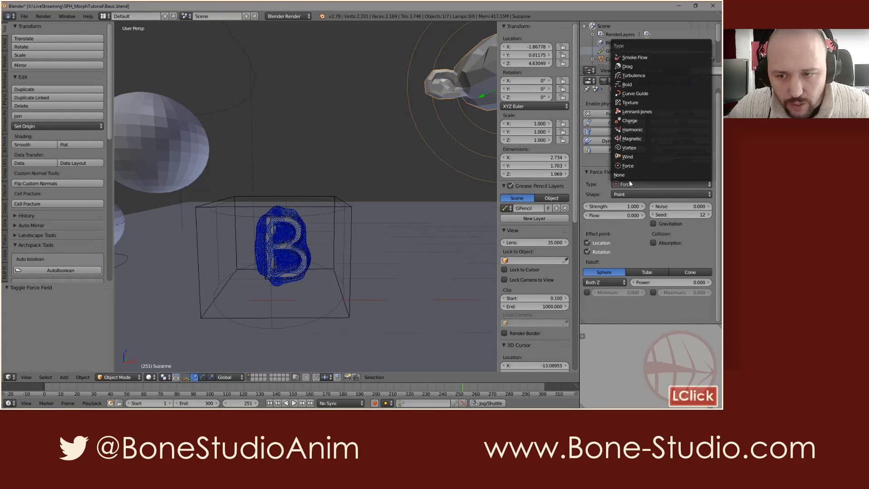
pyautogui.click(636, 120)
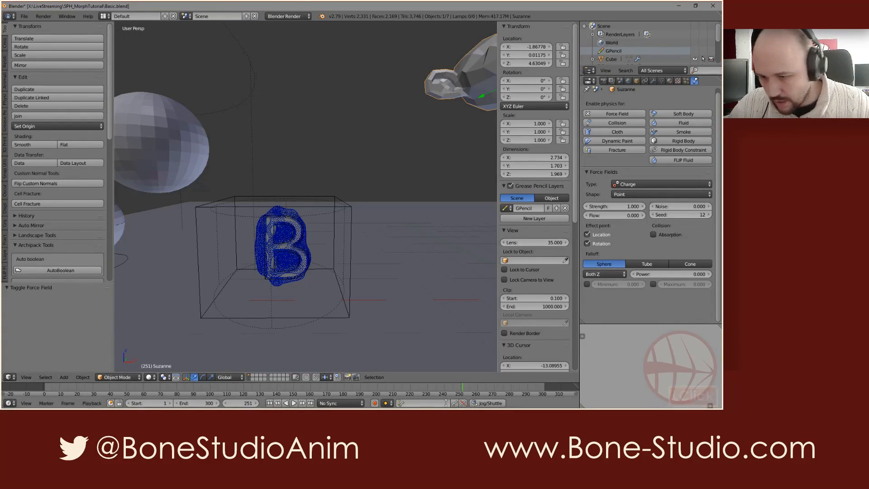
# At frame 180, set the monkey head's charge field strength to 20 and its flow to 3.
pyautogui.click(343, 388)
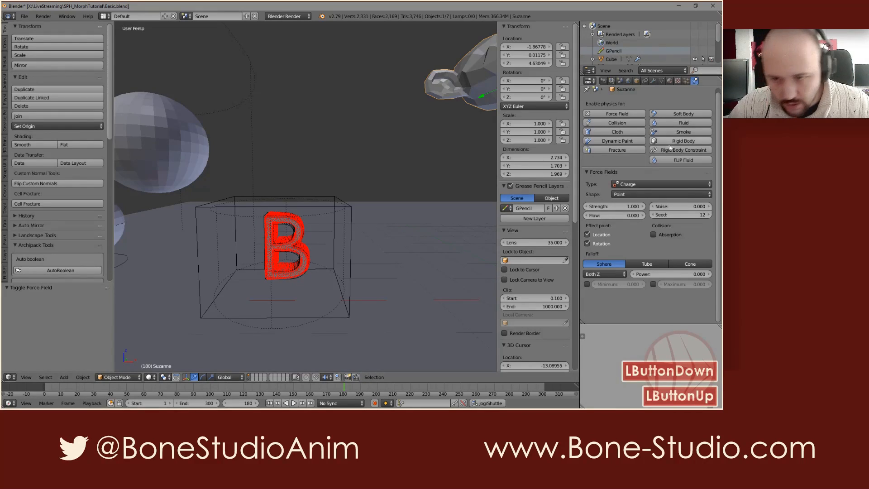
pyautogui.click(622, 207)
pyautogui.write('-20')
pyautogui.press('Return')
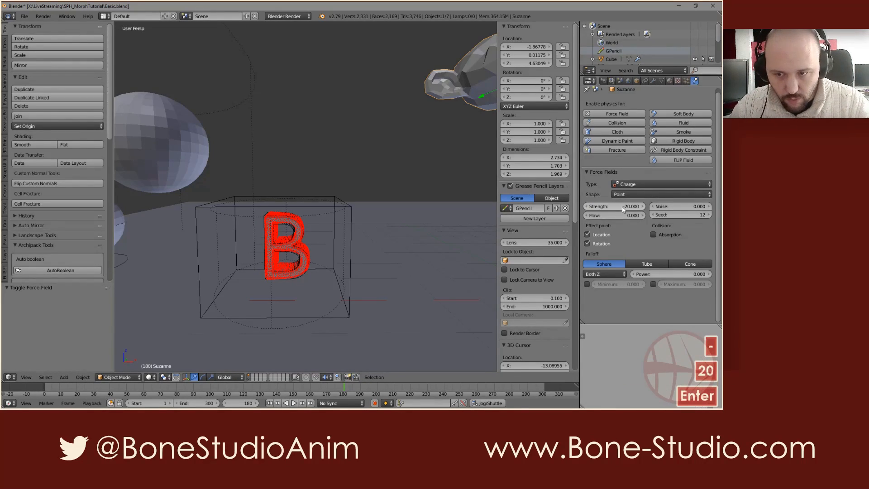
pyautogui.click(623, 207)
pyautogui.write('20')
pyautogui.press('Return')
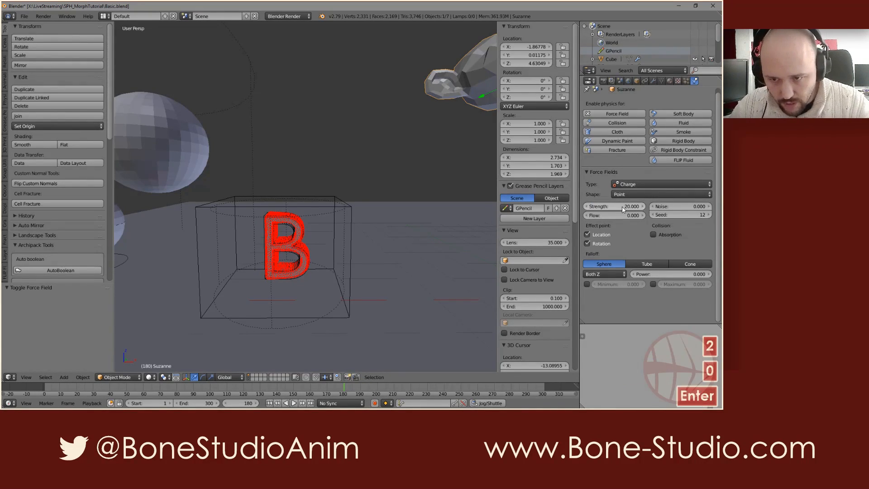
pyautogui.click(626, 216)
pyautogui.write('3')
pyautogui.press('Return')
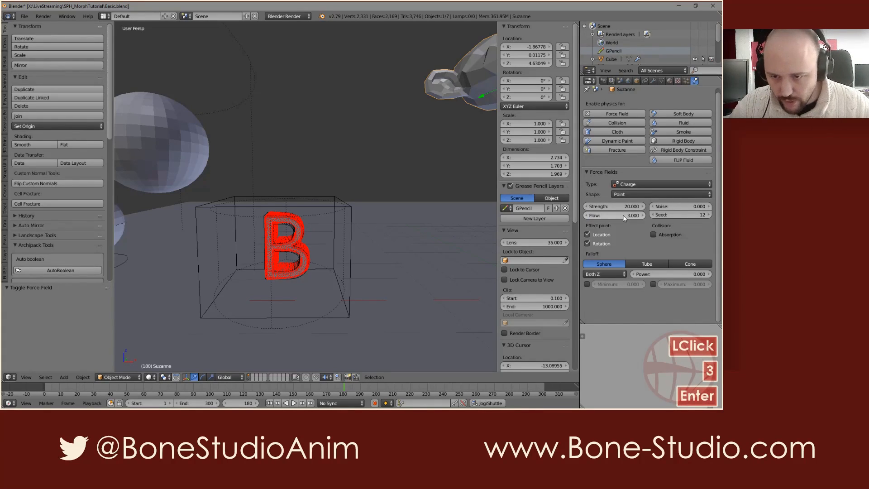
# Enable the maximum falloff distance on the monkey head's force field and set it to 1.
pyautogui.click(653, 284)
pyautogui.moveTo(678, 284); pyautogui.dragTo(707, 306)
pyautogui.click(691, 284)
pyautogui.write('1')
pyautogui.press('Return')
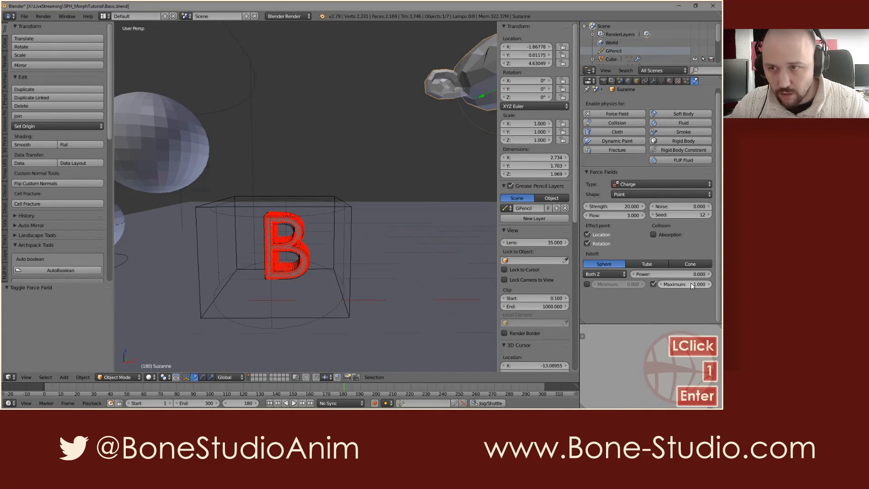
# Keyframe the monkey head field's maximum distance of 1 at frame 170.
pyautogui.scroll(-3, 316, 262)
pyautogui.keyDown('shift'); pyautogui.moveTo(341, 239); pyautogui.dragTo(281, 238, button='middle'); pyautogui.keyUp('shift')
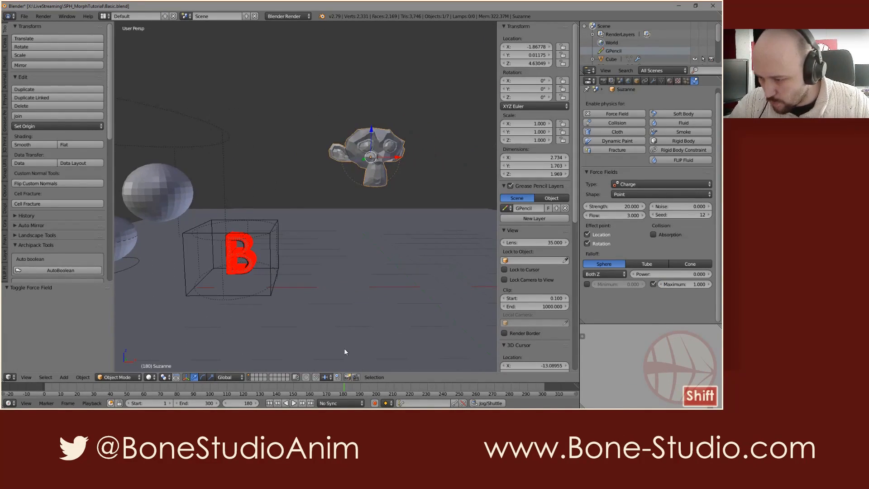
pyautogui.moveTo(344, 390); pyautogui.dragTo(327, 391)
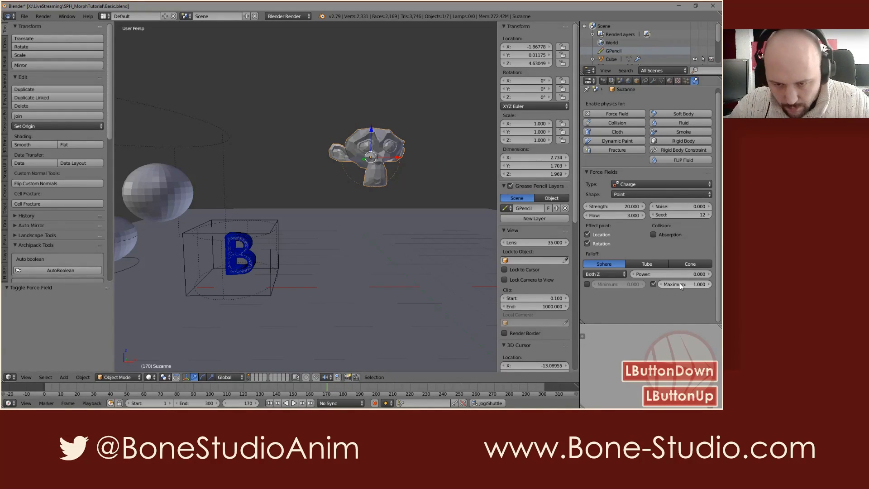
pyautogui.press('i')
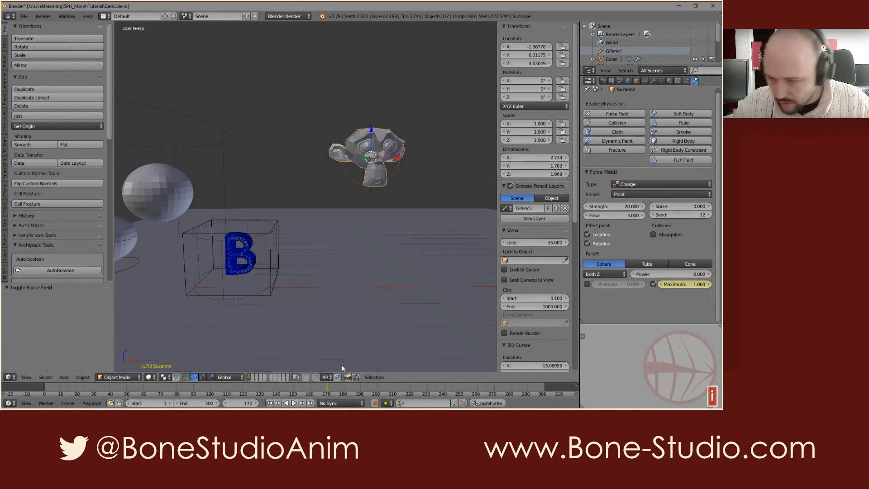
# At frame 190, set the monkey head field's maximum distance to 20 and keyframe it.
pyautogui.click(360, 386)
pyautogui.click(682, 286)
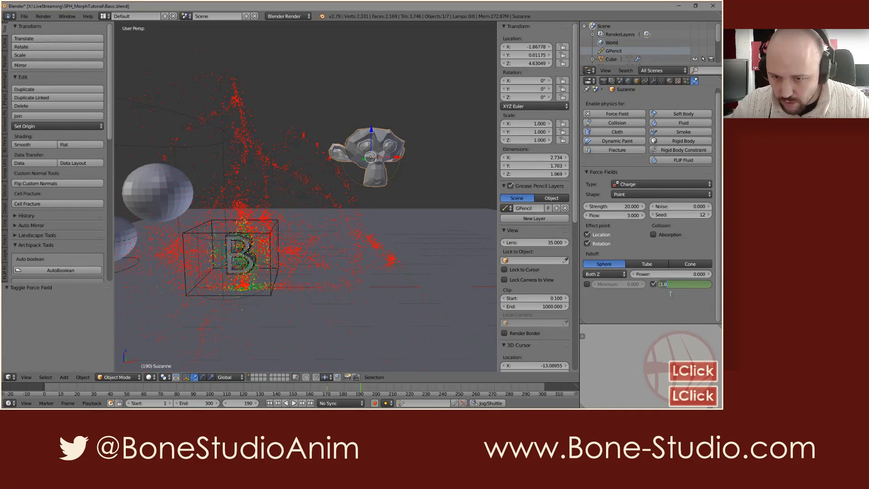
pyautogui.moveTo(670, 284); pyautogui.dragTo(696, 284)
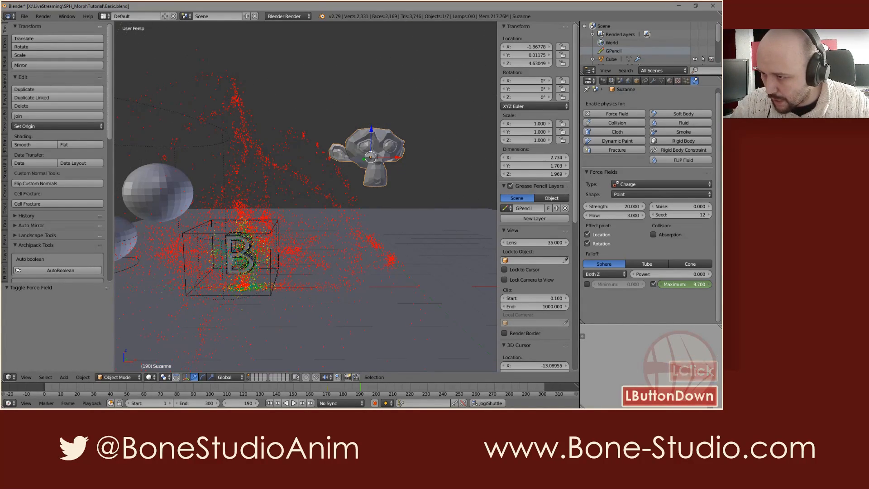
pyautogui.click(673, 285)
pyautogui.write('11.720')
pyautogui.press('Return')
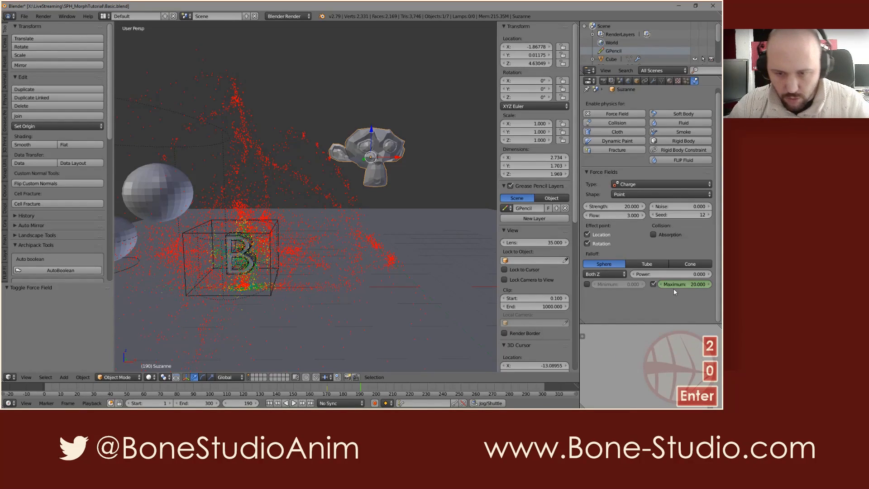
# Set the monkey head field's falloff power to 2 and its strength to 30.
pyautogui.click(687, 275)
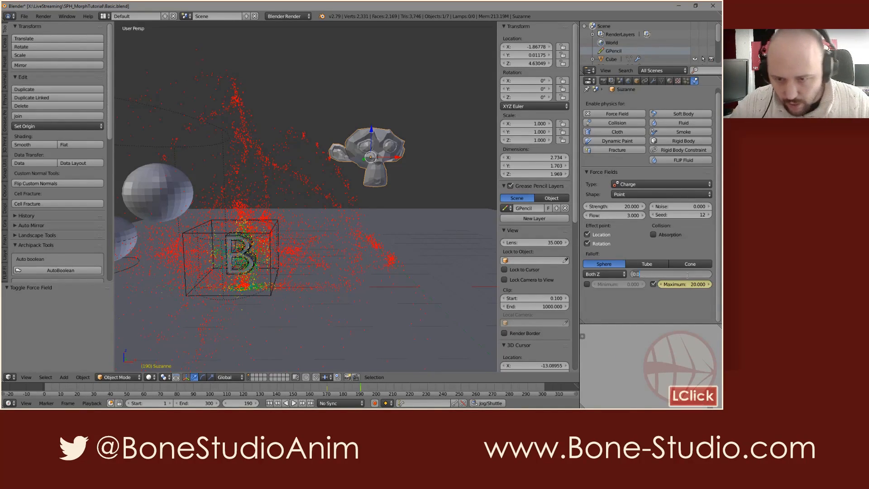
pyautogui.write('2')
pyautogui.press('Return')
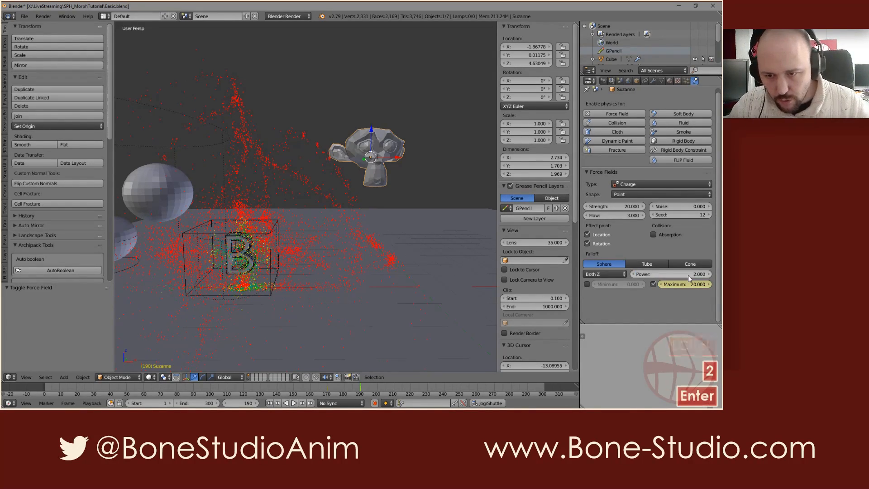
pyautogui.click(630, 207)
pyautogui.write('30')
pyautogui.press('Return')
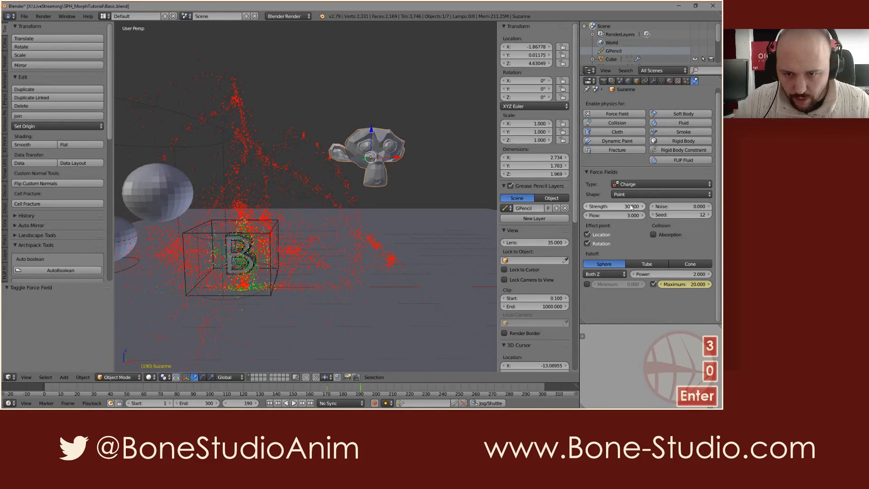
# Play the simulation from the first frame and examine how the particles flow past the letter B.
pyautogui.hotkey('shift', 'Left')
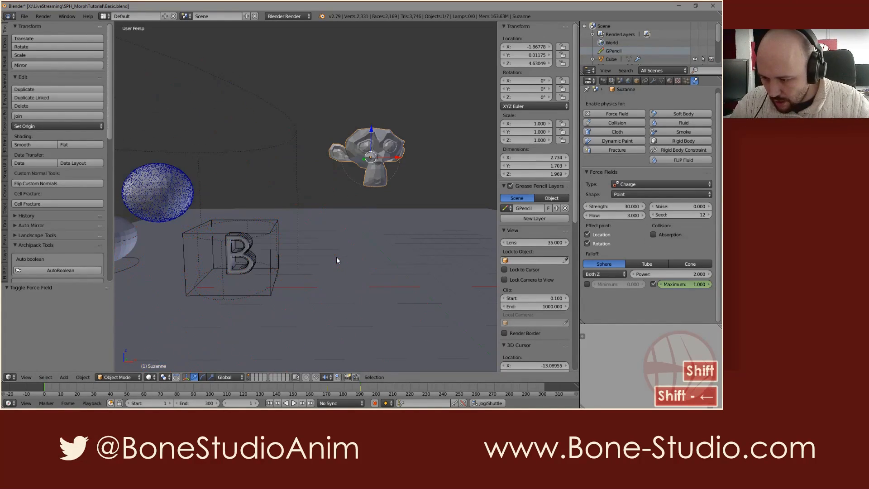
pyautogui.hotkey('alt', 'a')
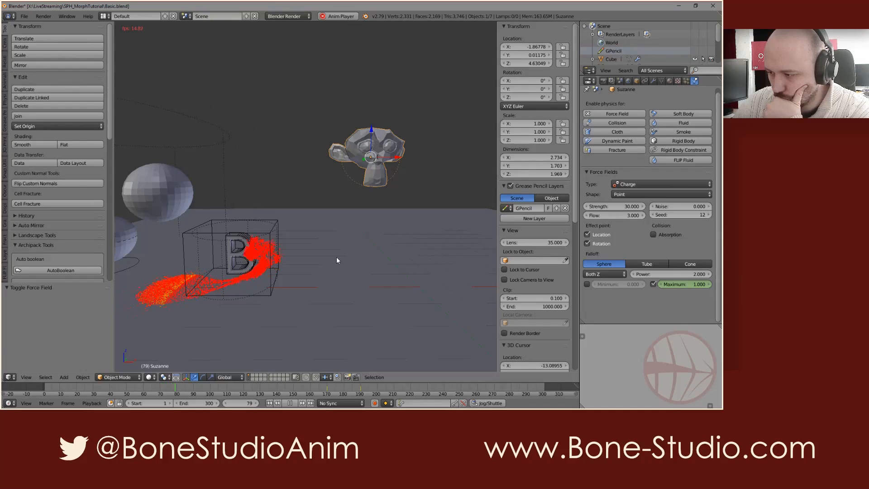
pyautogui.hotkey('alt', 'a')
pyautogui.scroll(4, 184, 285)
pyautogui.keyDown('shift'); pyautogui.moveTo(167, 304); pyautogui.dragTo(190, 329, button='middle'); pyautogui.keyUp('shift')
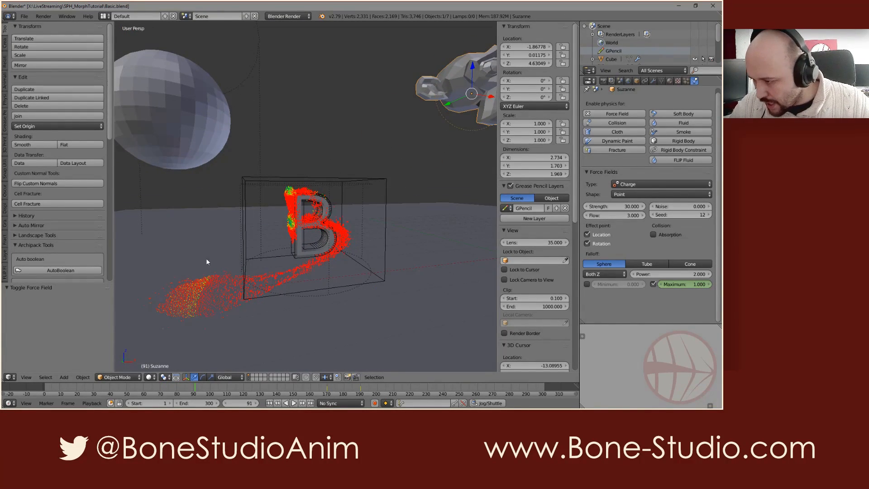
# Set both the falloff power and the radial power of the drag field cube around the B to 0.3.
pyautogui.rightClick(264, 186)
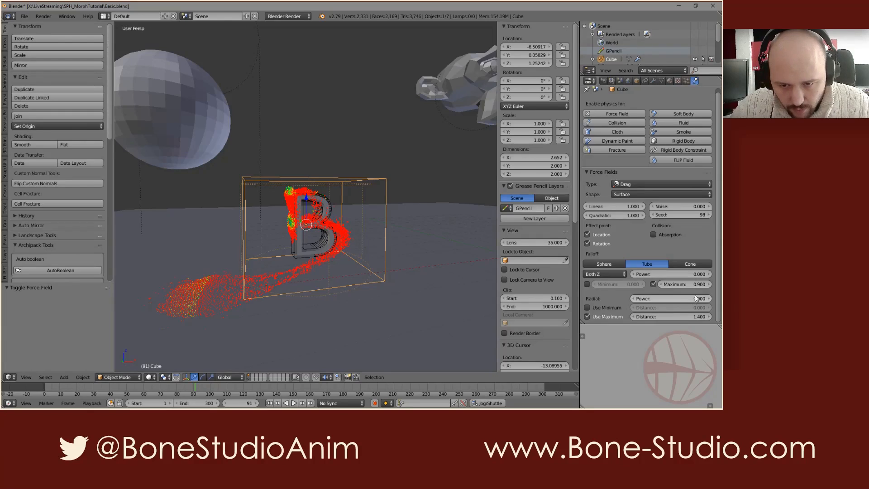
pyautogui.click(694, 274)
pyautogui.write('.3')
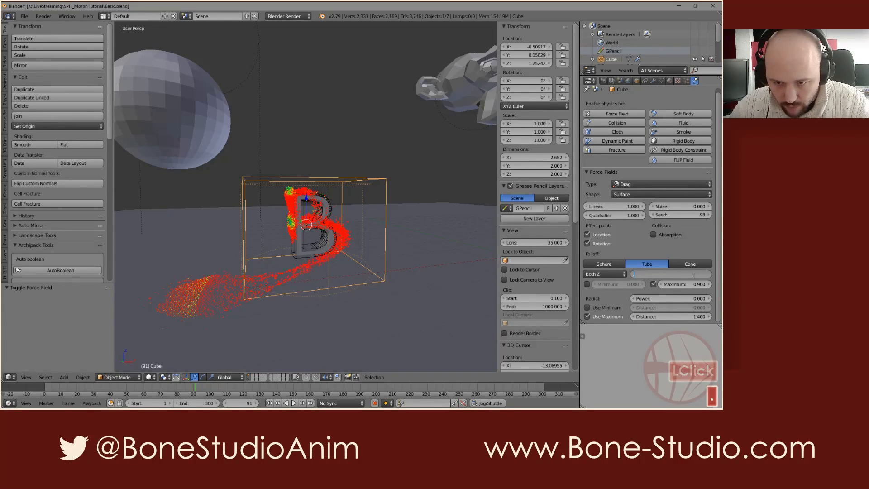
pyautogui.press('Return')
pyautogui.click(694, 299)
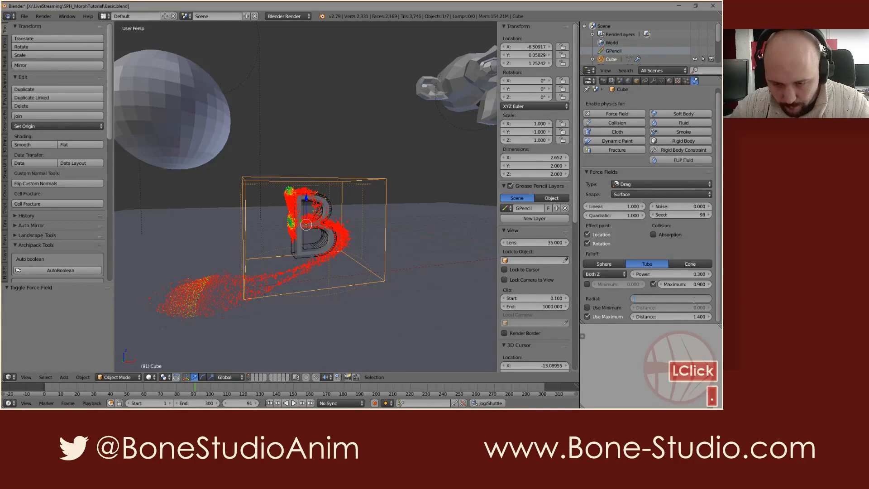
pyautogui.write('.3')
pyautogui.press('Return')
# Replay the simulation from the first frame, following the particles from the letter B to the monkey head.
pyautogui.hotkey('shift', 'Left')
pyautogui.hotkey('alt', 'a')
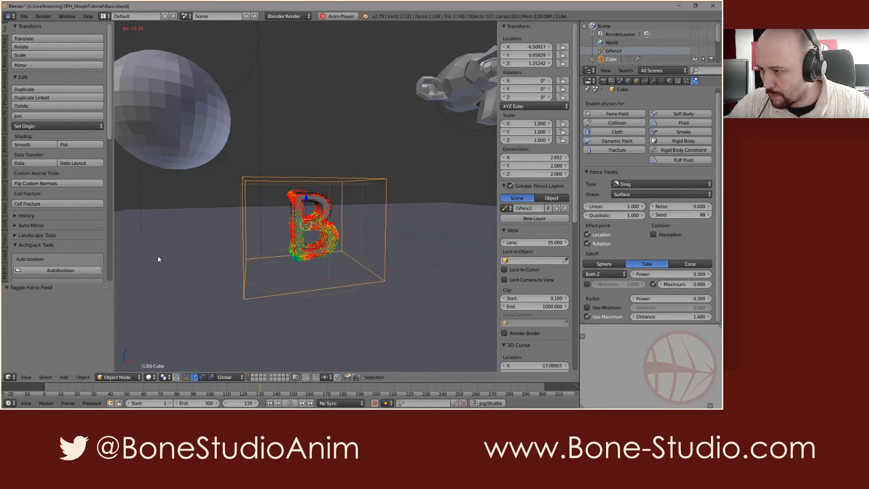
pyautogui.keyDown('shift'); pyautogui.moveTo(248, 281); pyautogui.dragTo(180, 292, button='middle'); pyautogui.keyUp('shift')
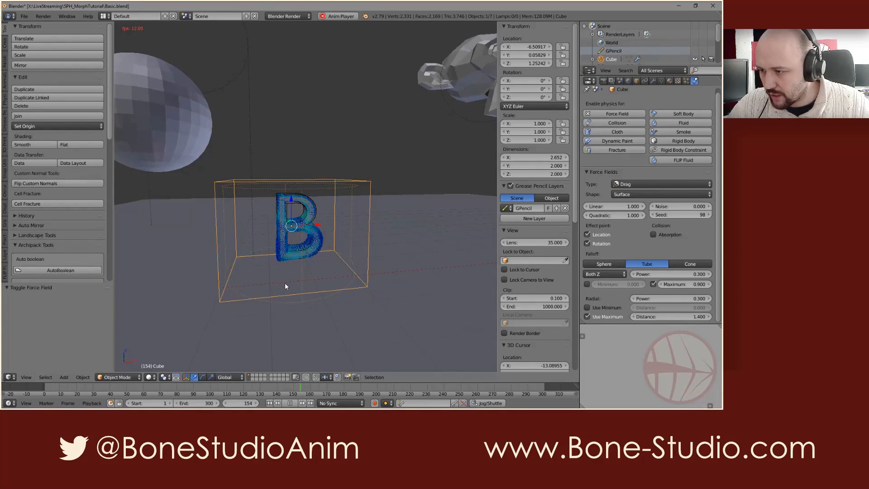
pyautogui.keyDown('shift'); pyautogui.moveTo(334, 276); pyautogui.dragTo(316, 273, button='middle'); pyautogui.keyUp('shift')
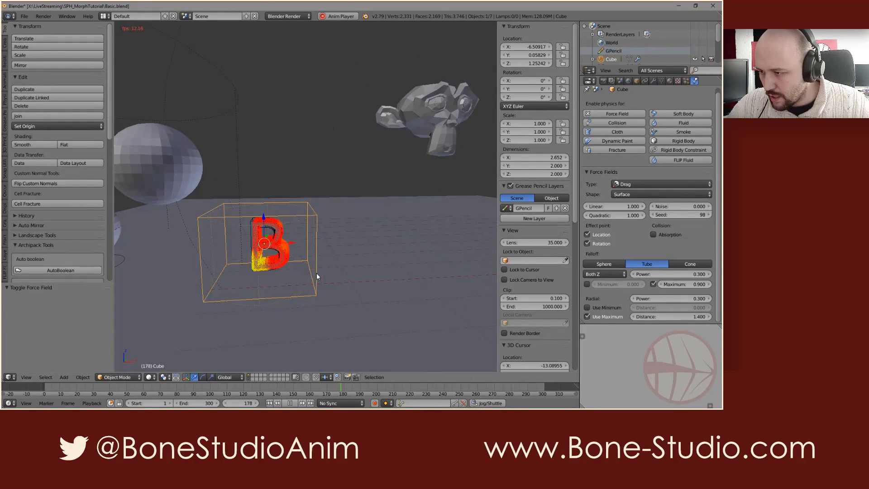
pyautogui.moveTo(415, 185)
pyautogui.keyDown('shift'); pyautogui.mouseDown(button='middle')
pyautogui.moveTo(419, 146)
pyautogui.moveTo(412, 168)
pyautogui.mouseUp(button='middle'); pyautogui.keyUp('shift')
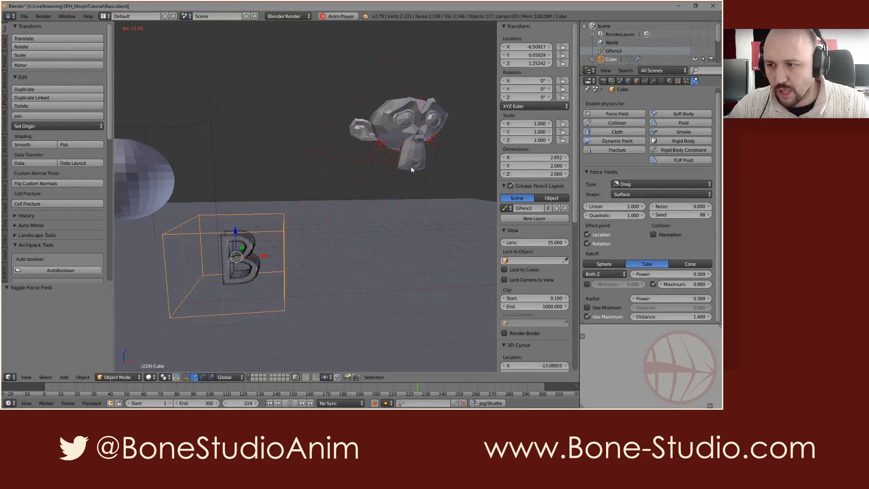
pyautogui.hotkey('alt', 'a')
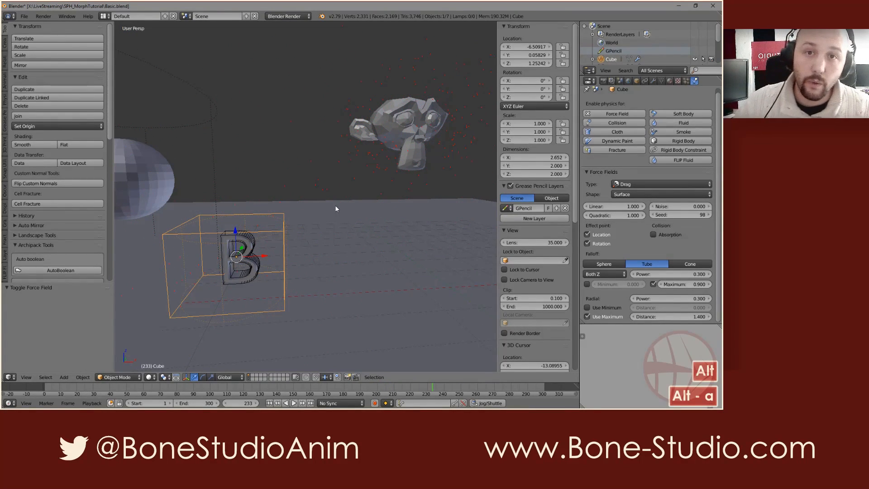
# At frame 1, duplicate the B's drag field cube and move the copy about 4.59 in X and 3.19 in Z onto the monkey head.
pyautogui.hotkey('shift', 'Left')
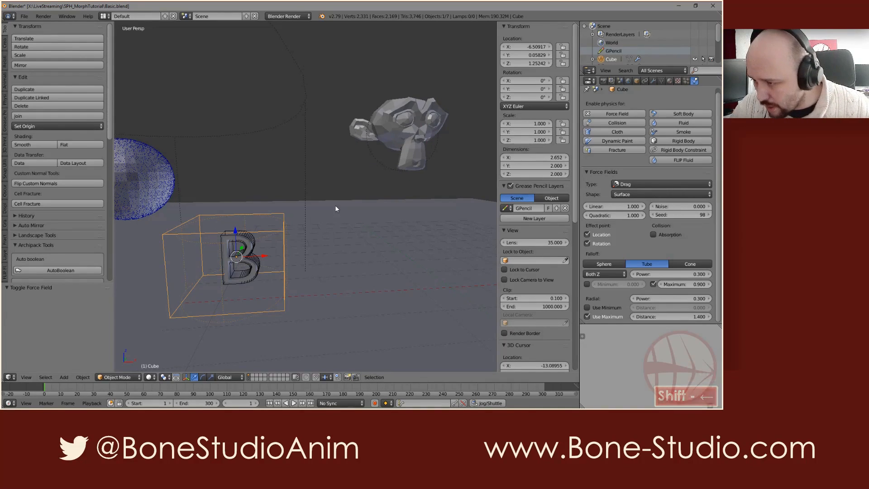
pyautogui.rightClick(279, 233)
pyautogui.rightClick(279, 232)
pyautogui.hotkey('shift', 'd')
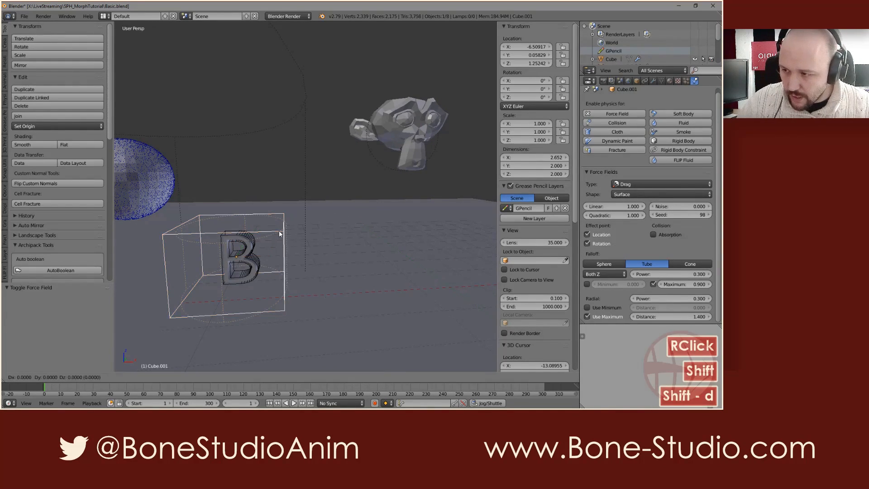
pyautogui.click(442, 115)
pyautogui.moveTo(442, 115); pyautogui.dragTo(373, 169, button='middle')
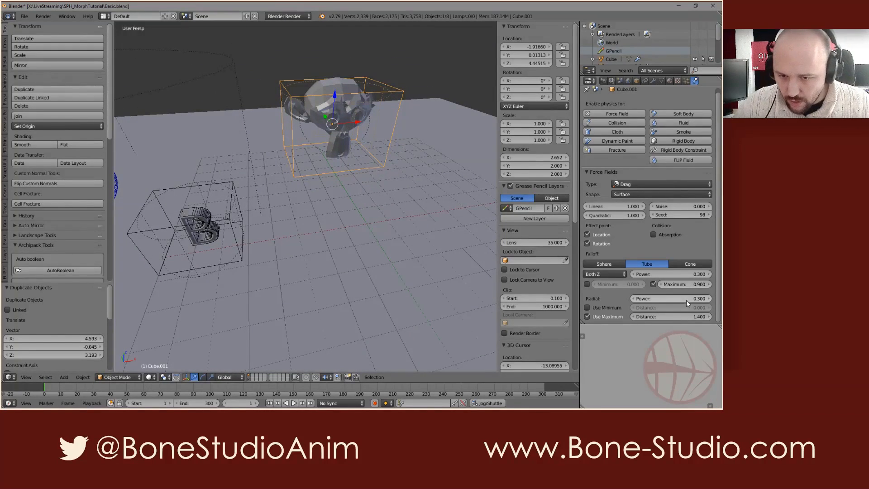
# Switch the duplicated drag field's falloff to Sphere and set its maximum distance to 2.6.
pyautogui.click(622, 265)
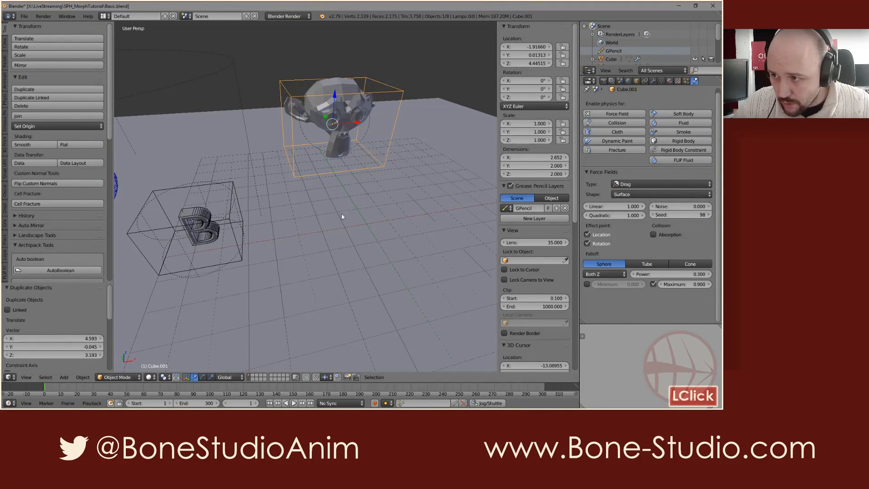
pyautogui.moveTo(345, 223); pyautogui.dragTo(346, 193, button='middle')
pyautogui.moveTo(683, 277)
pyautogui.mouseDown()
pyautogui.moveTo(702, 284)
pyautogui.moveTo(692, 284)
pyautogui.mouseUp()
pyautogui.hotkey('ctrl', 'z')
pyautogui.moveTo(235, 247); pyautogui.dragTo(273, 216, button='middle')
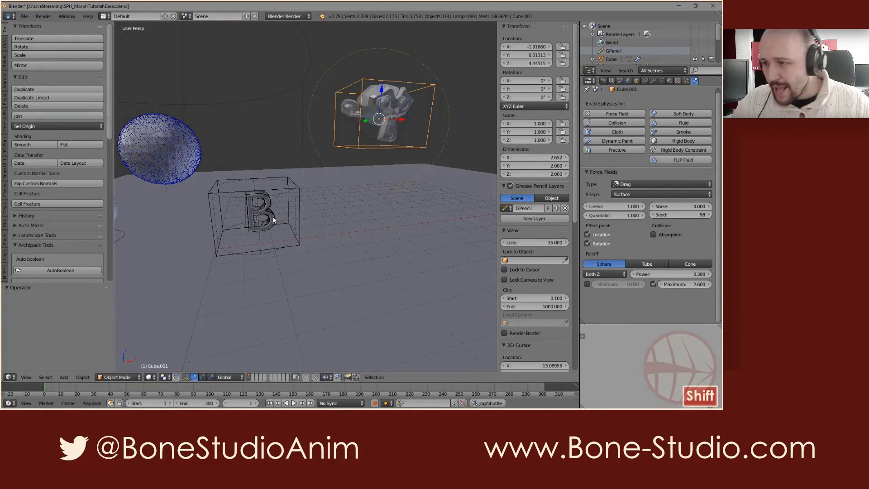
# At frame 190, set the monkey head charge field's maximum distance to 5 and keyframe it.
pyautogui.click(363, 103)
pyautogui.rightClick(371, 102)
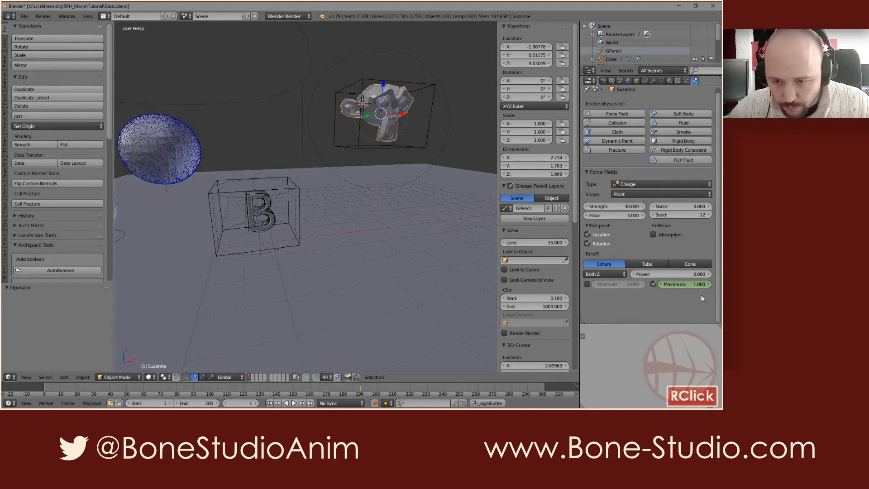
pyautogui.moveTo(326, 389); pyautogui.dragTo(347, 389)
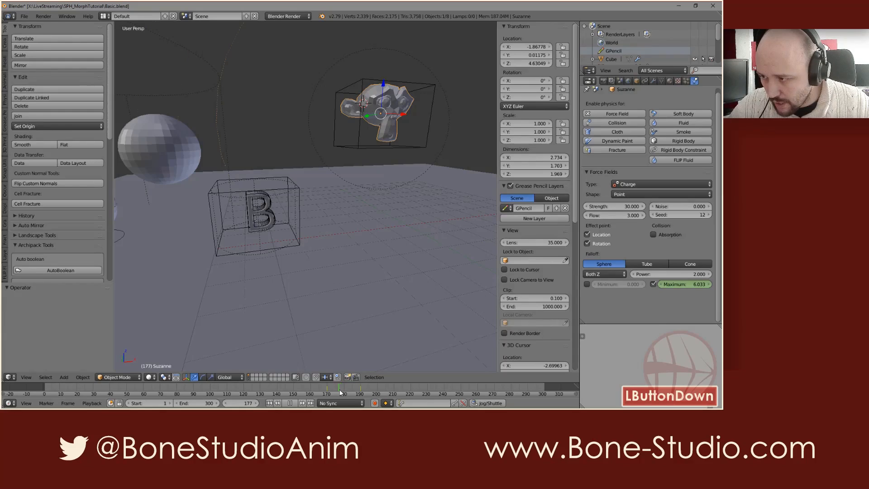
pyautogui.moveTo(340, 392); pyautogui.dragTo(361, 390)
pyautogui.click(688, 284)
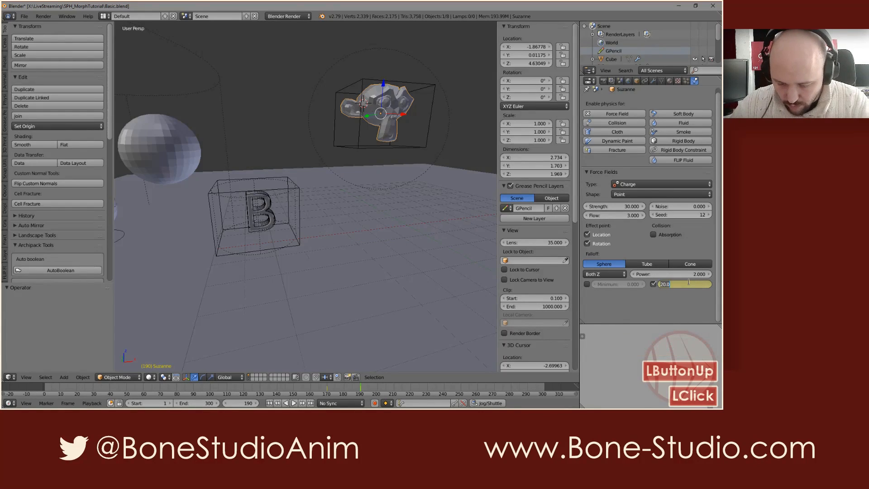
pyautogui.write('5')
pyautogui.press('Return')
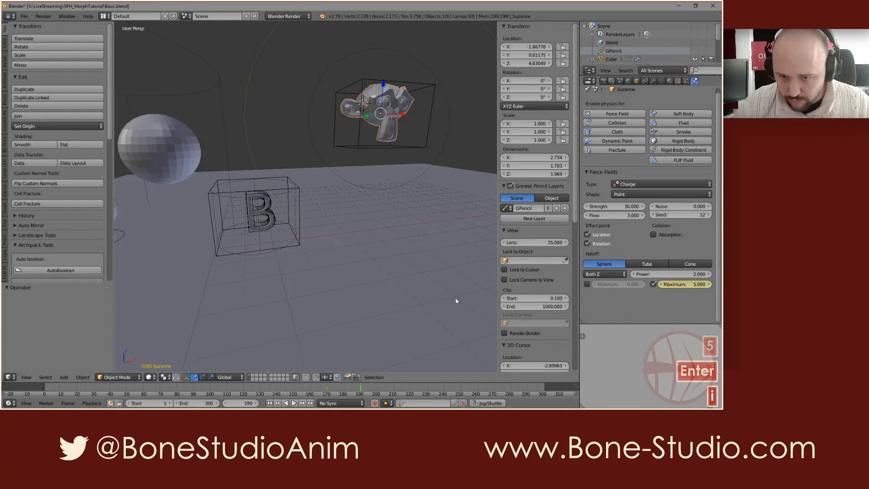
# Play the simulation from the first frame to check the monkey head field's pull on the particles in the B.
pyautogui.hotkey('shift', 'Left')
pyautogui.hotkey('alt', 'a')
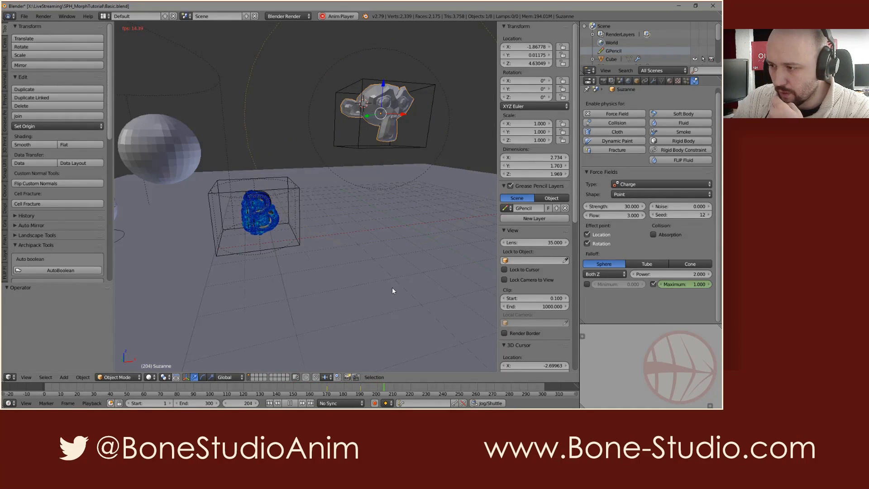
pyautogui.hotkey('alt', 'a')
# Try a keyframed maximum distance of 8 at frame 190 on the monkey head field and replay the simulation.
pyautogui.keyDown('alt'); pyautogui.click(361, 387); pyautogui.keyUp('alt')
pyautogui.click(685, 284)
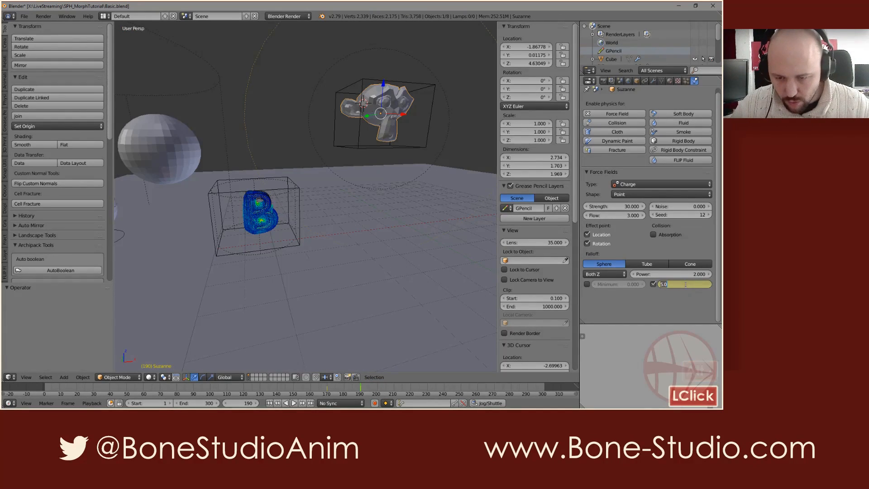
pyautogui.write('8')
pyautogui.click(686, 295)
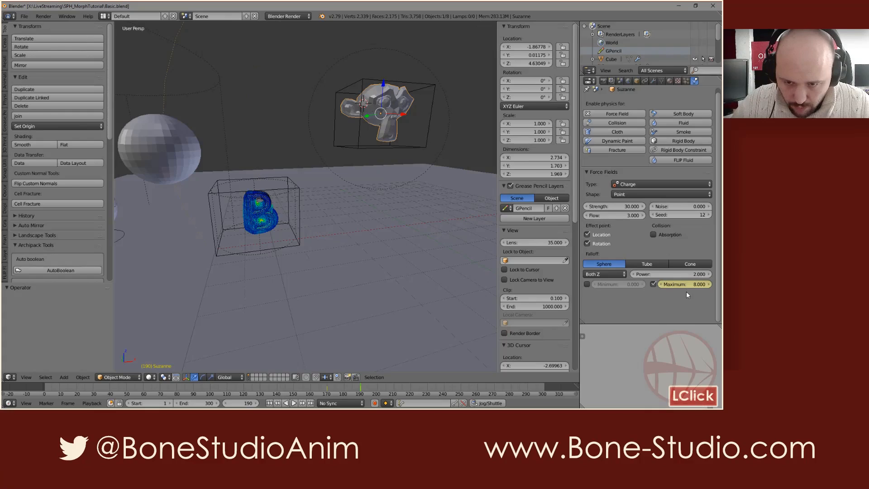
pyautogui.hotkey('shift', 'Left')
pyautogui.hotkey('alt', 'a')
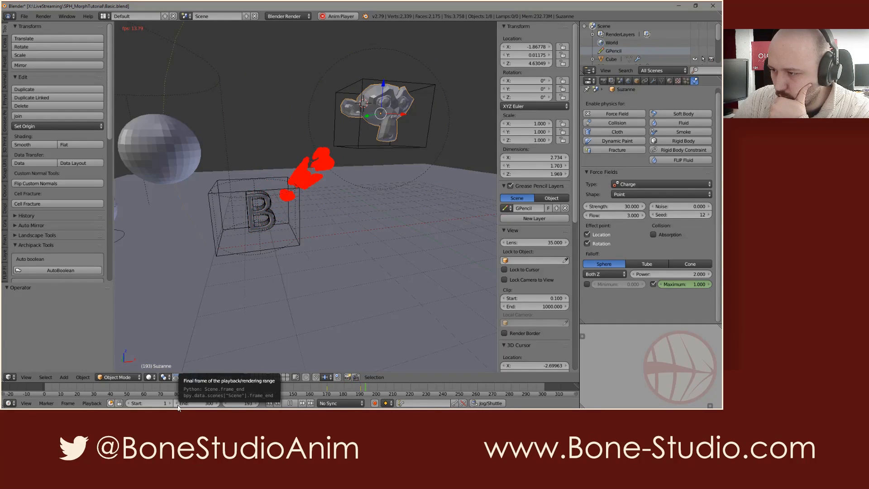
pyautogui.hotkey('alt', 'a')
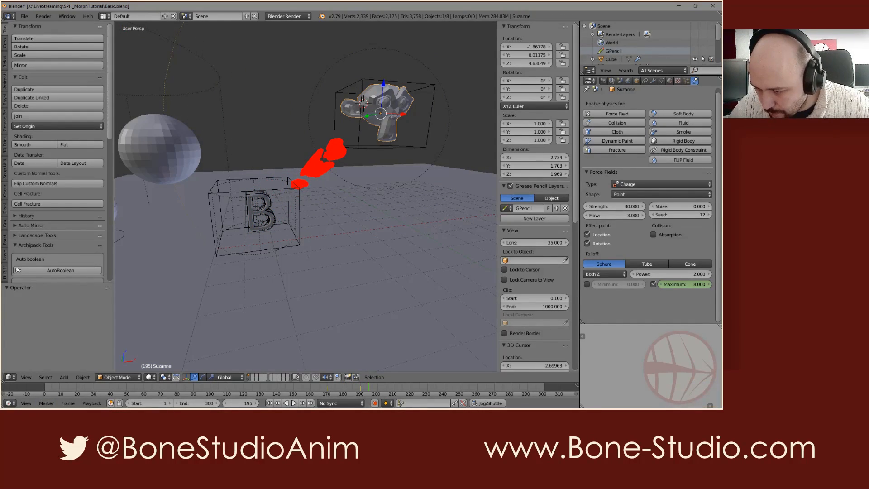
# Keyframe the monkey head field's maximum distance at 5.6 on frame 190 and replay the simulation from the start.
pyautogui.click(361, 387)
pyautogui.moveTo(703, 287)
pyautogui.mouseDown()
pyautogui.moveTo(669, 286)
pyautogui.moveTo(699, 283)
pyautogui.mouseUp()
pyautogui.click(700, 285)
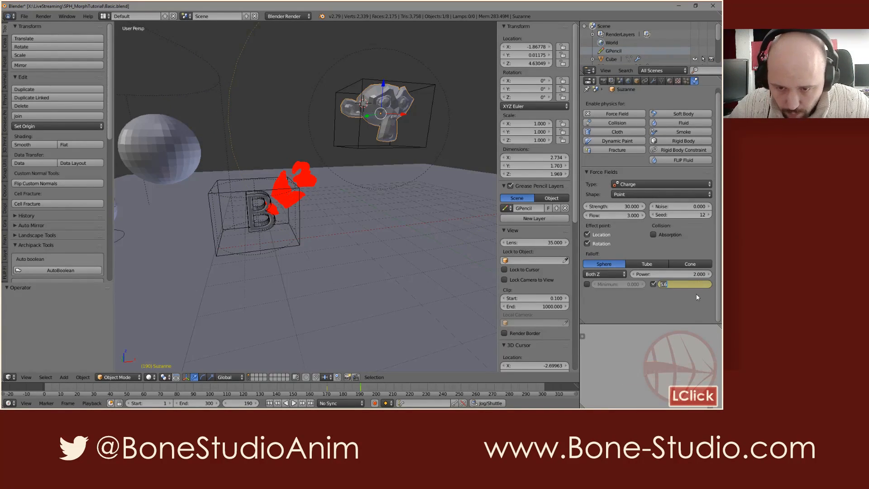
pyautogui.hotkey('shift', 'Left')
pyautogui.hotkey('alt', 'a')
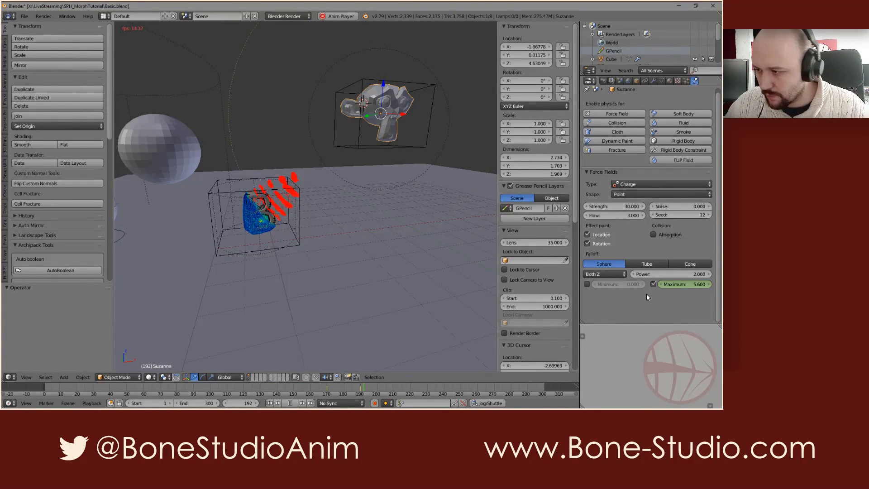
pyautogui.hotkey('alt', 'a')
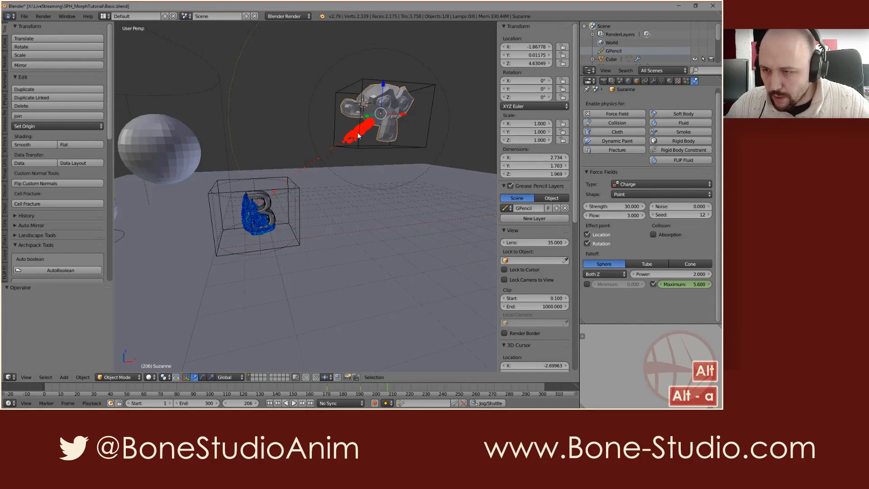
# Set the monkey head field's strength to 10 and replay the simulation from the first frame.
pyautogui.scroll(2, 232, 204)
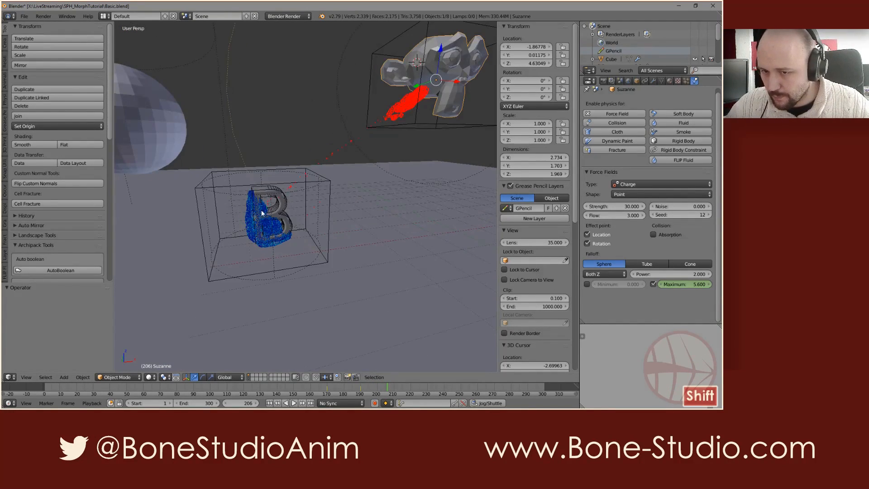
pyautogui.keyDown('shift'); pyautogui.moveTo(261, 211); pyautogui.dragTo(253, 227, button='middle'); pyautogui.keyUp('shift')
pyautogui.click(629, 205)
pyautogui.write('10')
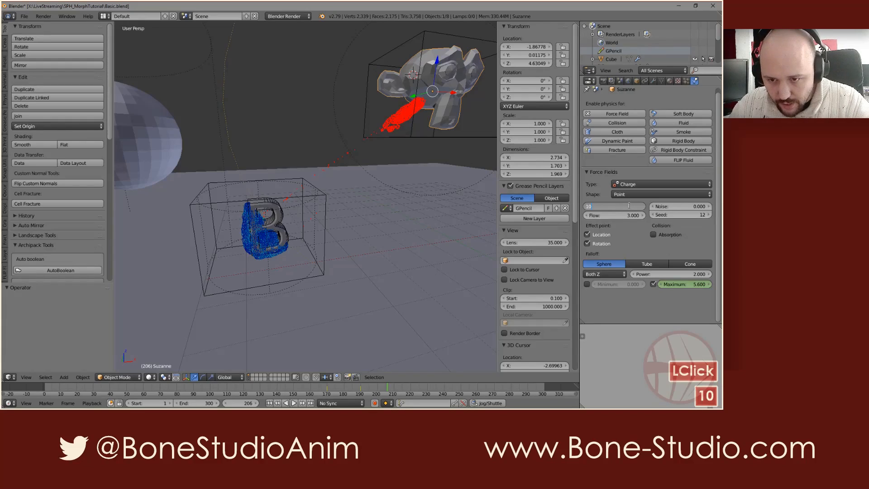
pyautogui.press('Return')
pyautogui.hotkey('shift', 'Left')
pyautogui.hotkey('alt', 'a')
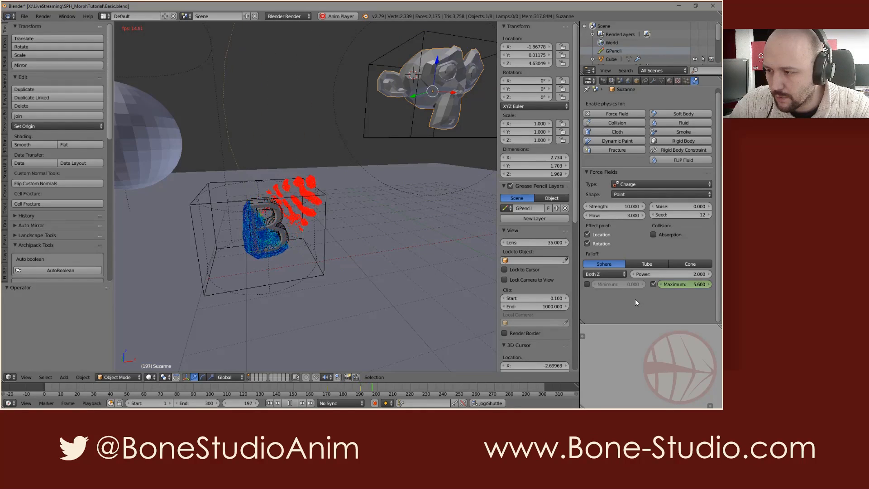
pyautogui.hotkey('alt', 'a')
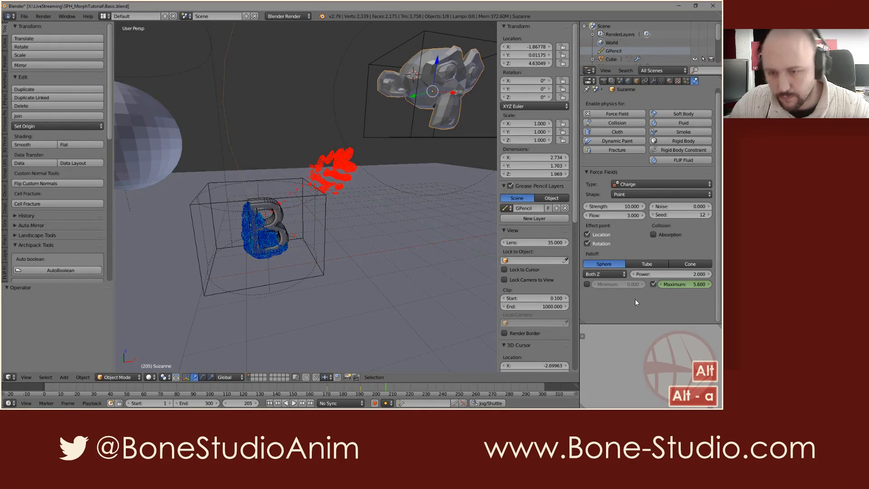
# Set the monkey head field's flow to 5.
pyautogui.click(684, 273)
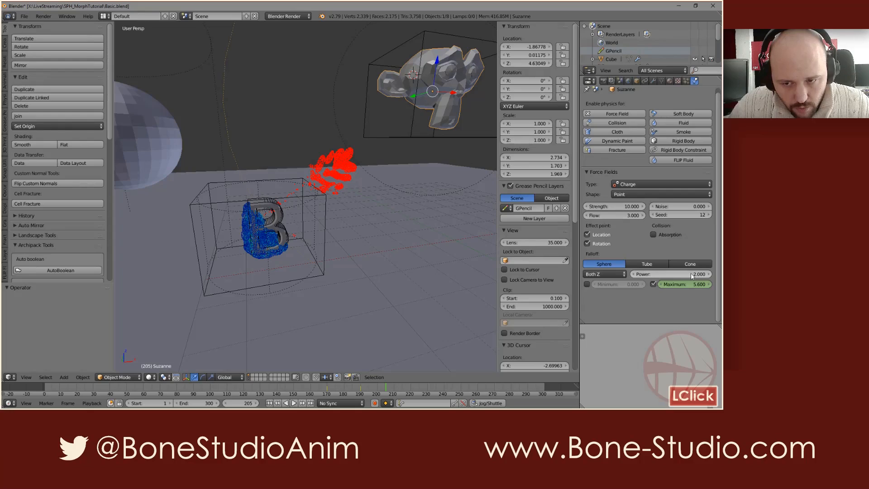
pyautogui.click(628, 216)
pyautogui.write('10')
pyautogui.press('BackSpace')
pyautogui.press('BackSpace')
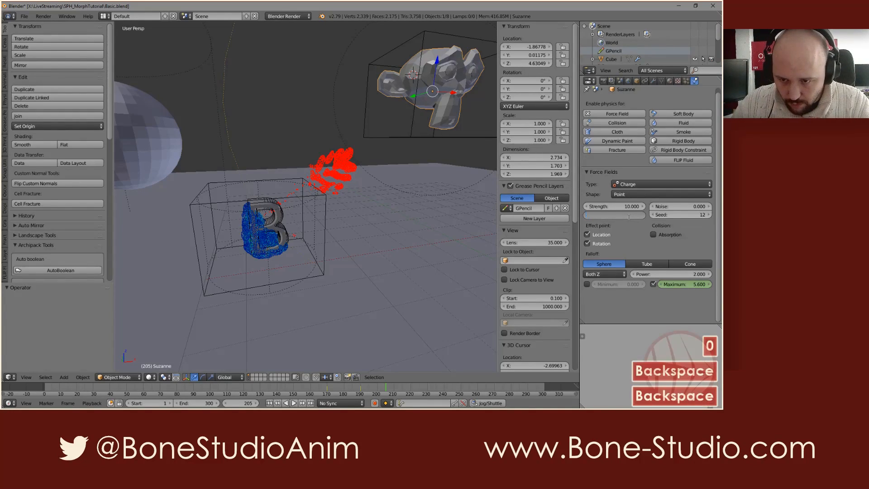
pyautogui.write('5')
pyautogui.press('Return')
# Set the monkey head field's strength to 10 and its flow to 8, and replay the simulation from the first frame.
pyautogui.click(628, 207)
pyautogui.write('8')
pyautogui.doubleClick(629, 210)
pyautogui.write('10')
pyautogui.press('Tab')
pyautogui.write('8')
pyautogui.press('Return')
pyautogui.hotkey('shift', 'Left')
pyautogui.hotkey('alt', 'a')
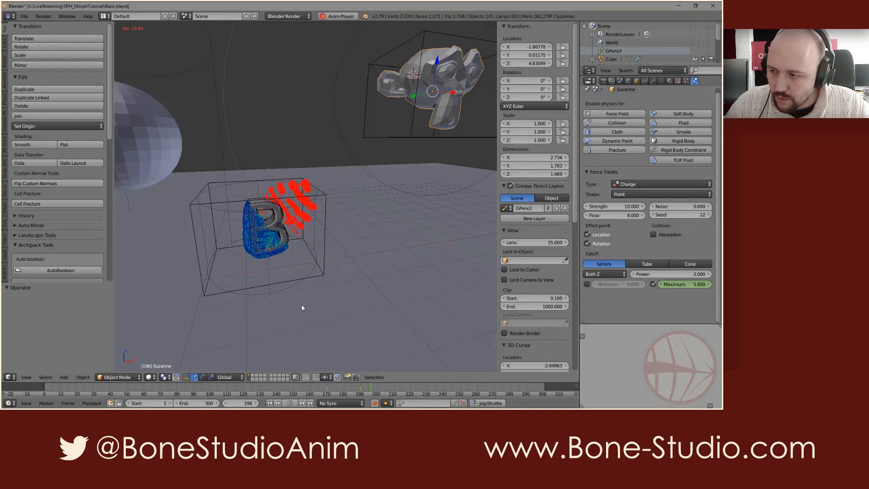
# Stop playback and enable a minimum falloff distance of 3.4 on the monkey head's charge field.
pyautogui.hotkey('alt', 'a')
pyautogui.click(586, 284)
pyautogui.moveTo(618, 284); pyautogui.dragTo(609, 284)
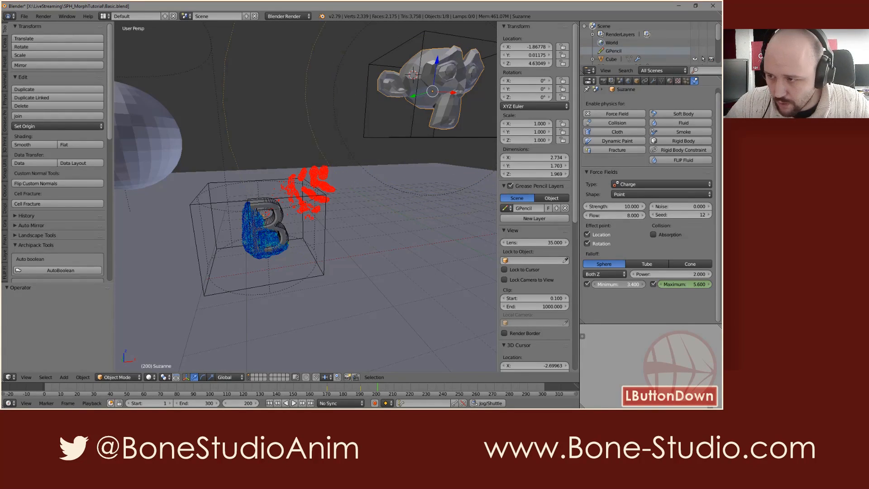
pyautogui.moveTo(618, 284); pyautogui.dragTo(617, 285)
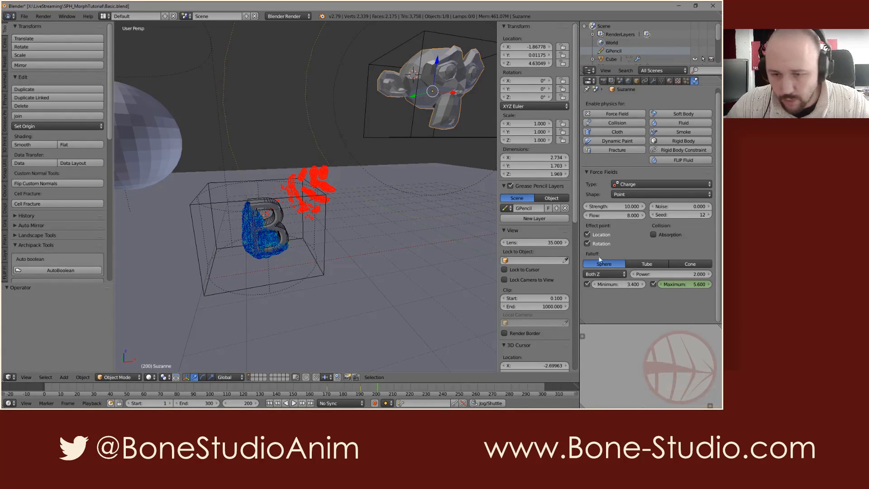
# Set the monkey head field's falloff power to 6 and briefly replay the simulation from the first frame.
pyautogui.click(688, 273)
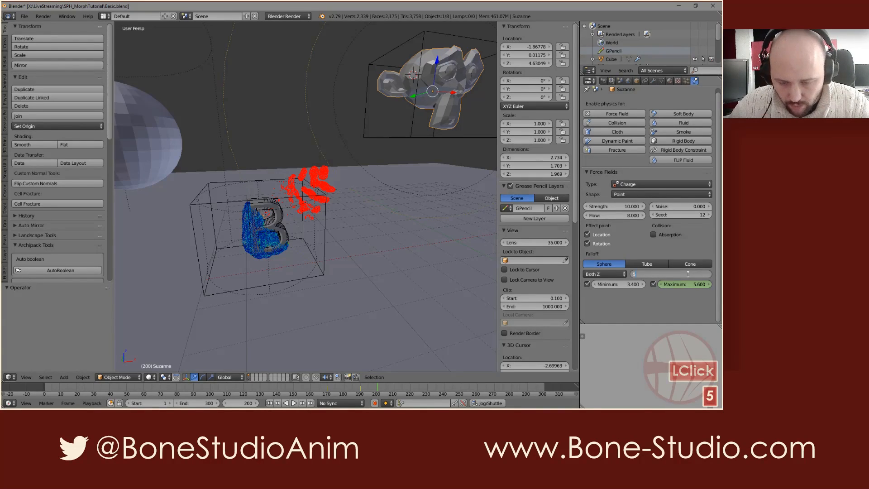
pyautogui.write('6')
pyautogui.press('Return')
pyautogui.hotkey('shift', 'Left')
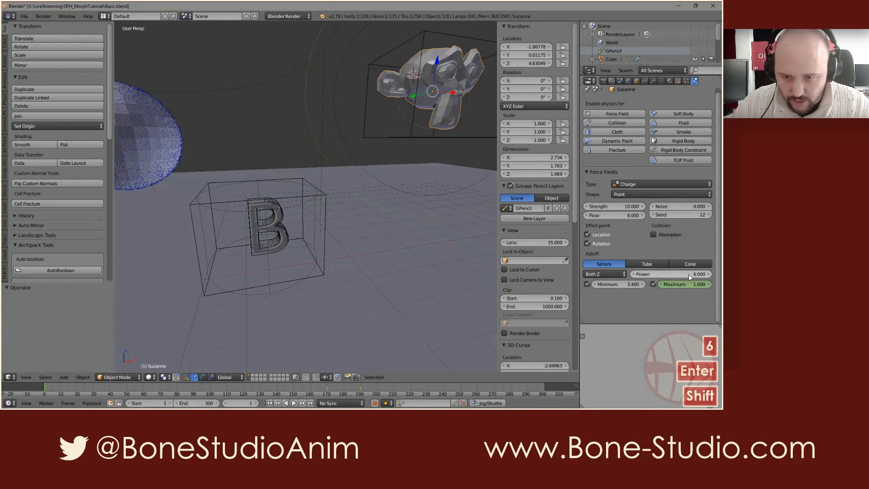
pyautogui.hotkey('alt', 'a')
pyautogui.hotkey('alt', 'a')
# Set the monkey head field's flow to 3 and replay the simulation from the first frame.
pyautogui.click(629, 215)
pyautogui.write('3')
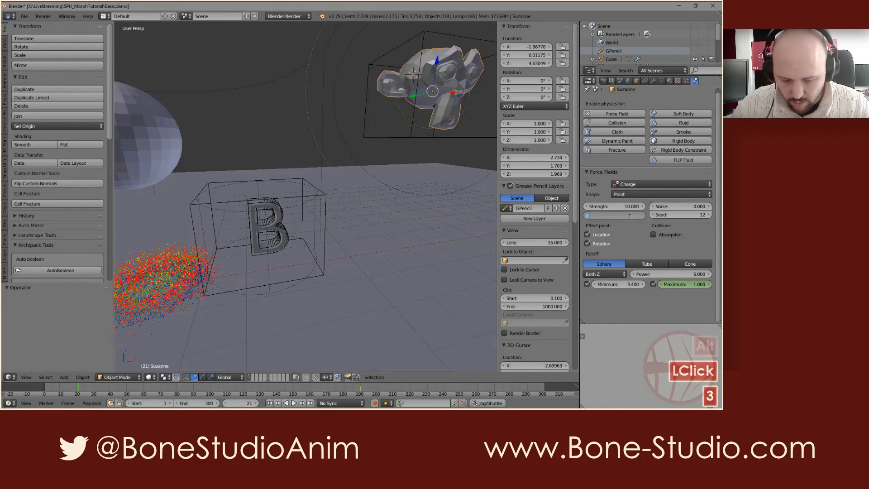
pyautogui.press('Return')
pyautogui.hotkey('shift', 'Left')
pyautogui.hotkey('alt', 'a')
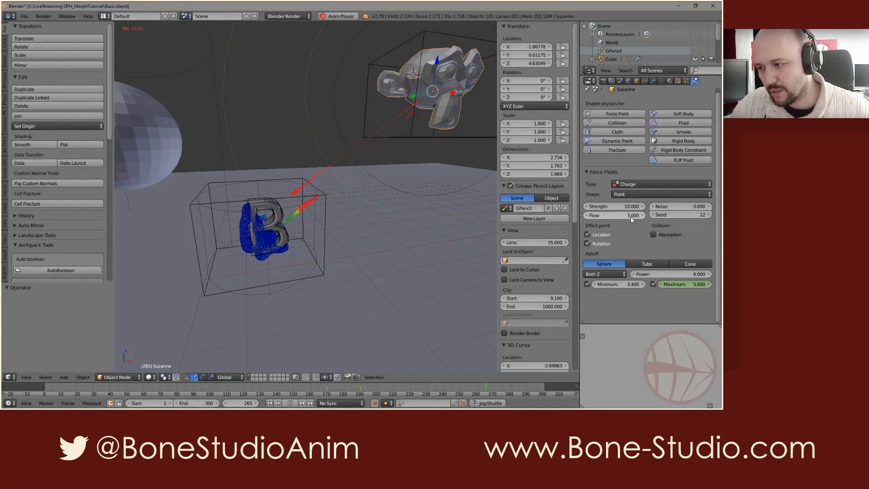
pyautogui.hotkey('alt', 'a')
pyautogui.hotkey('alt', 'a')
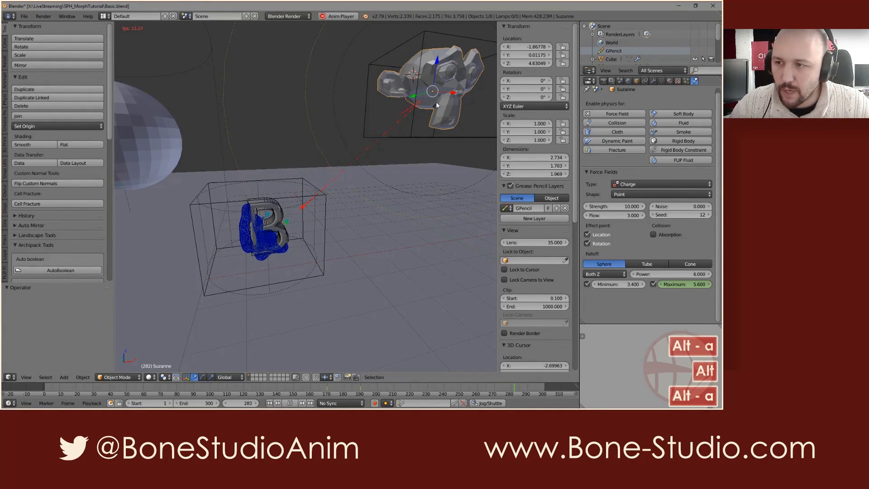
# Change the monkey head's maximum draw type to Bounds and play the remaining frames to see the particles inside it.
pyautogui.click(636, 80)
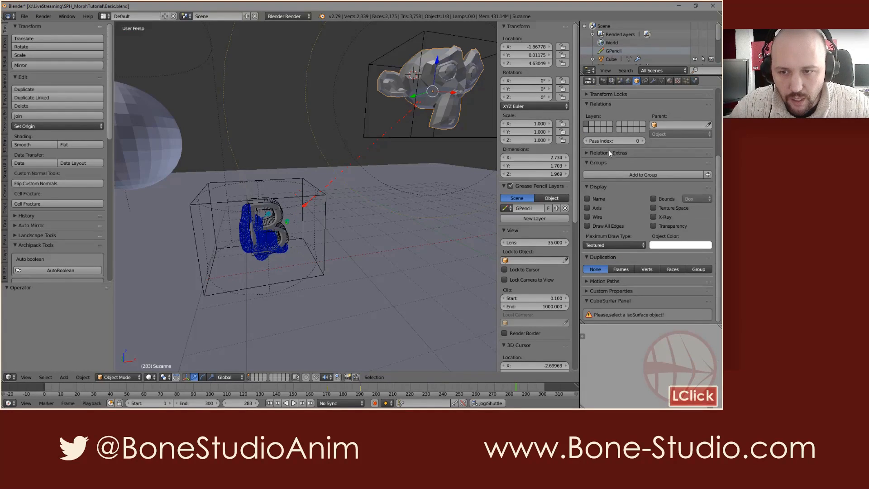
pyautogui.click(605, 246)
pyautogui.click(607, 217)
pyautogui.hotkey('alt', 'a')
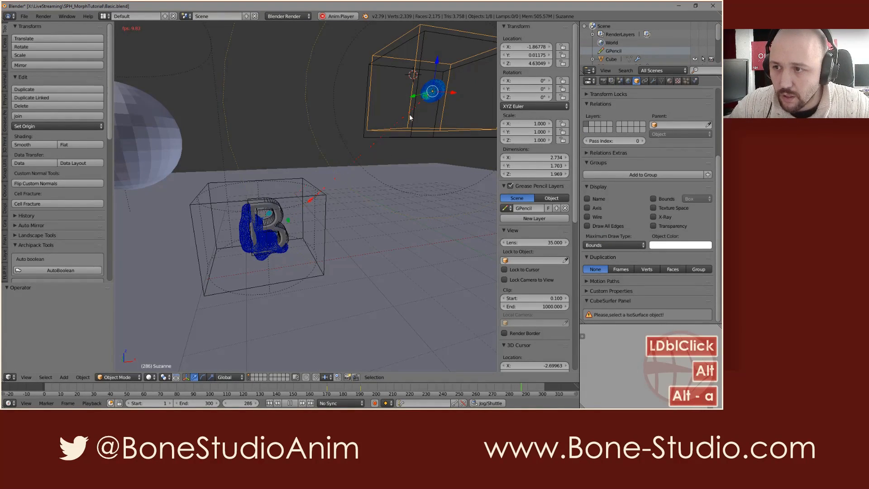
pyautogui.hotkey('alt', 'a')
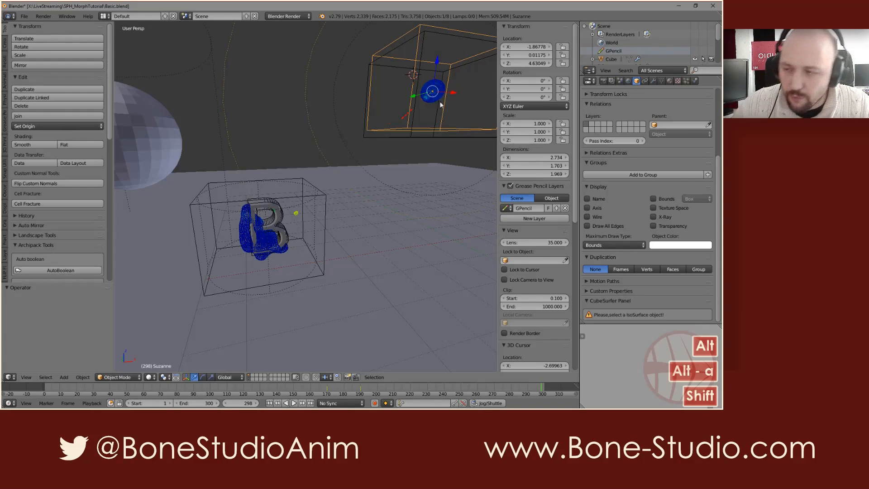
# Change the monkey head field's shape to Surface and replay the simulation from the first frame.
pyautogui.click(694, 81)
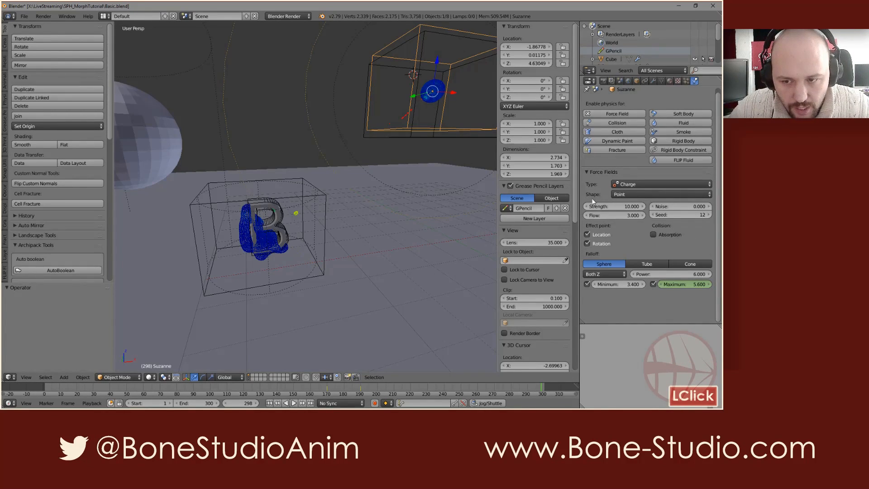
pyautogui.click(626, 194)
pyautogui.click(628, 168)
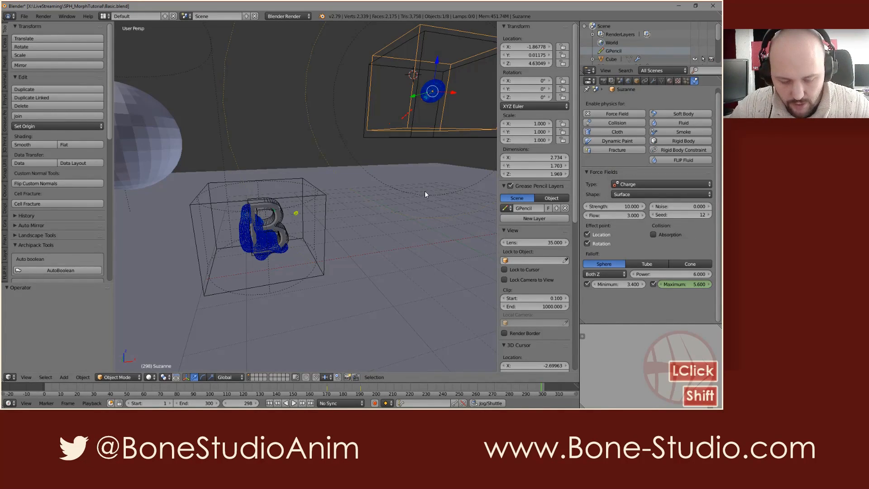
pyautogui.hotkey('shift', 'Left')
pyautogui.hotkey('alt', 'a')
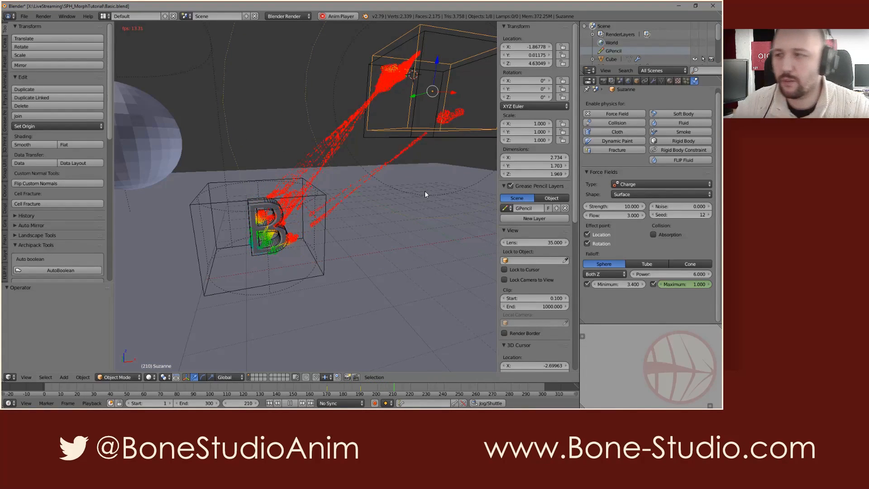
pyautogui.moveTo(394, 106); pyautogui.dragTo(381, 161, button='middle')
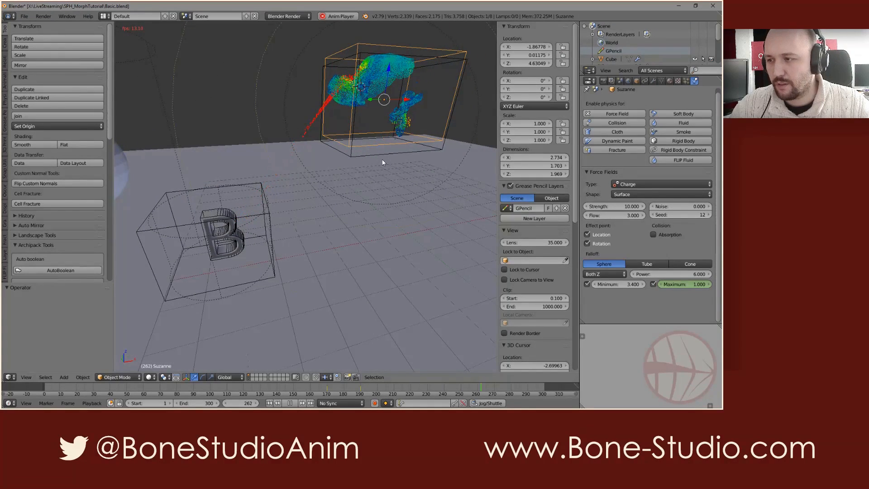
pyautogui.moveTo(327, 96); pyautogui.dragTo(308, 124, button='middle')
pyautogui.hotkey('alt', 'a')
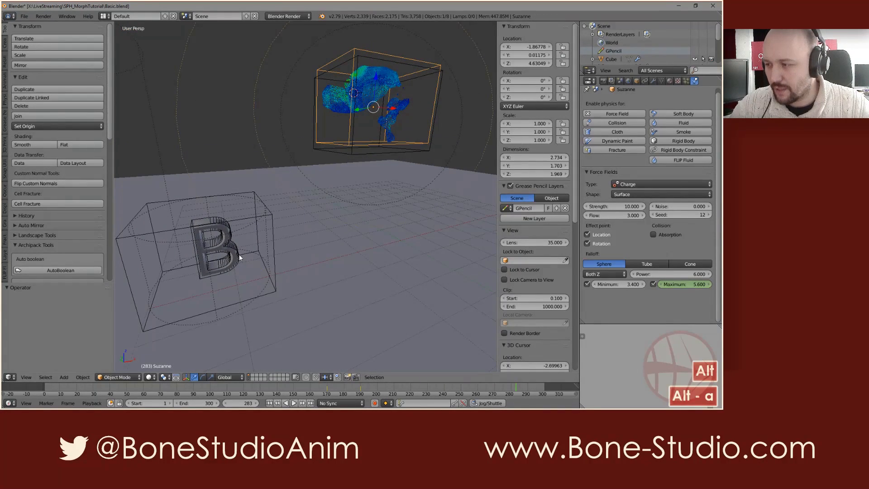
# Keyframe the monkey head field's maximum distance at 5.2 on frame 190 and replay from the first frame.
pyautogui.rightClick(365, 103)
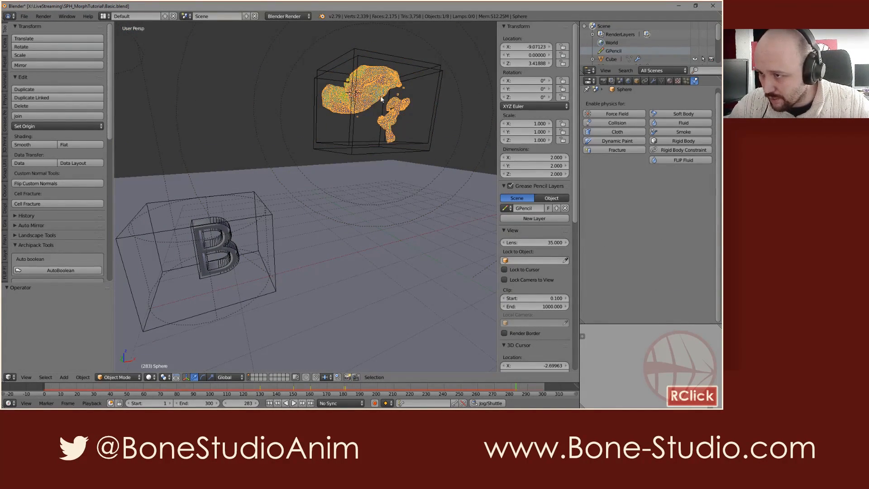
pyautogui.rightClick(436, 85)
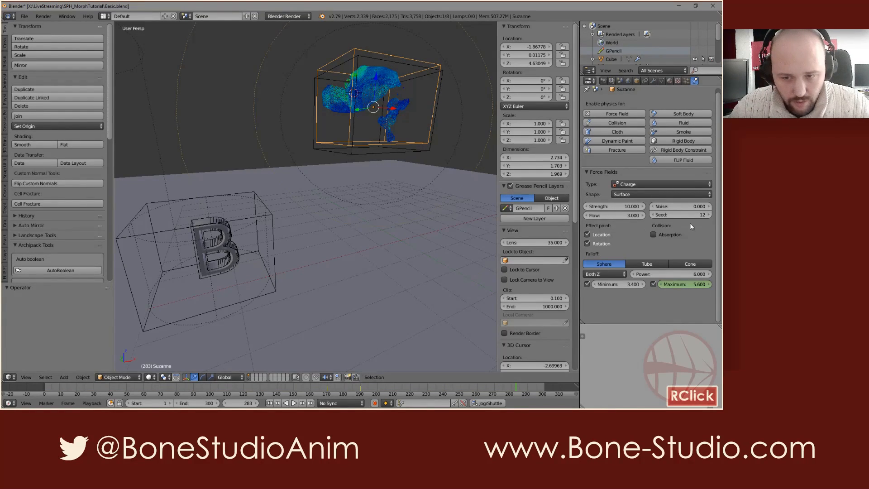
pyautogui.moveTo(368, 390); pyautogui.dragTo(361, 387)
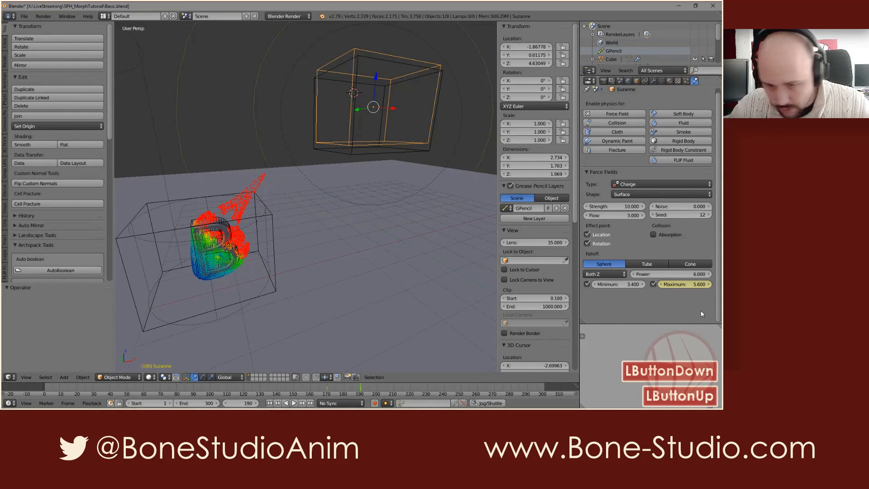
pyautogui.doubleClick(690, 286)
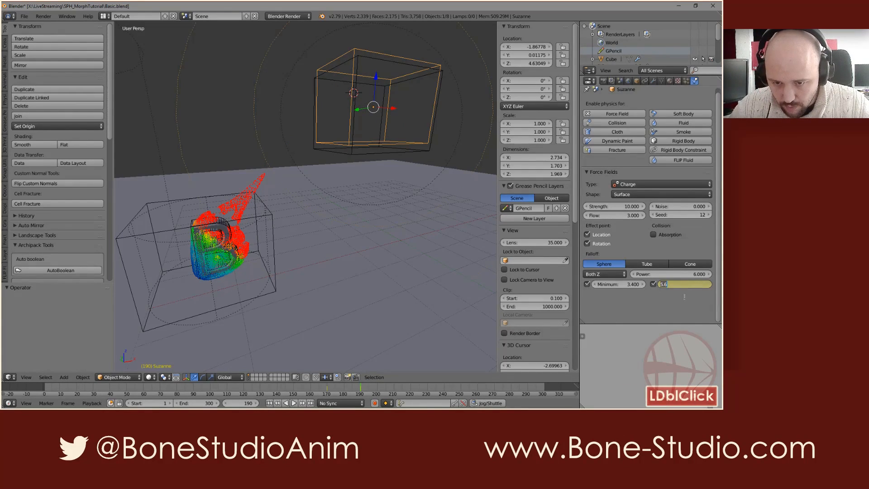
pyautogui.write('5')
pyautogui.press('Return')
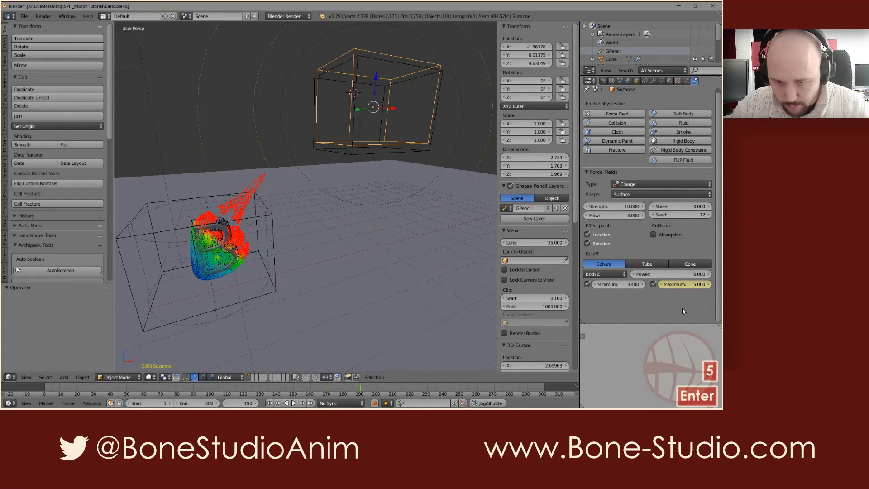
pyautogui.click(688, 285)
pyautogui.write('5.2')
pyautogui.press('Return')
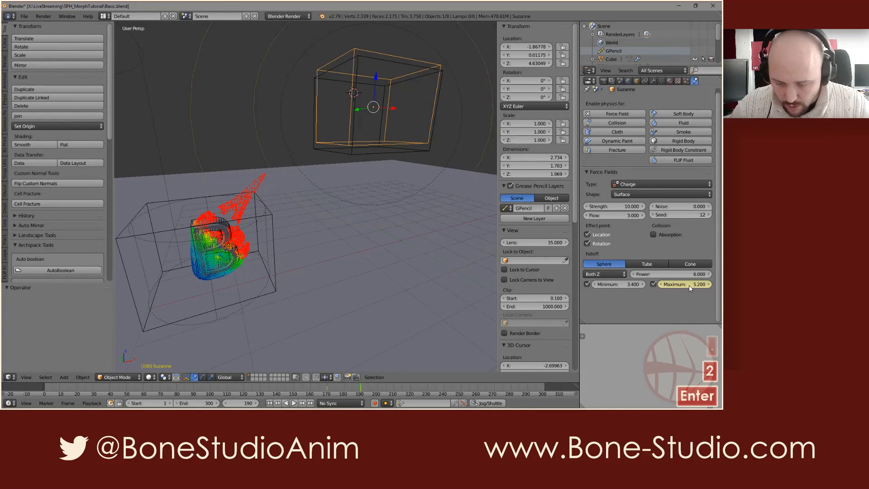
pyautogui.hotkey('shift', 'Left')
pyautogui.hotkey('alt', 'a')
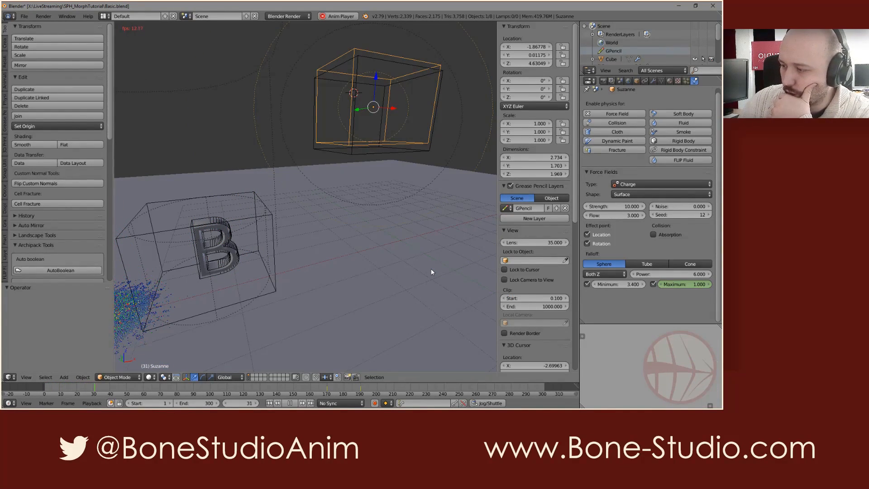
pyautogui.hotkey('alt', 'a')
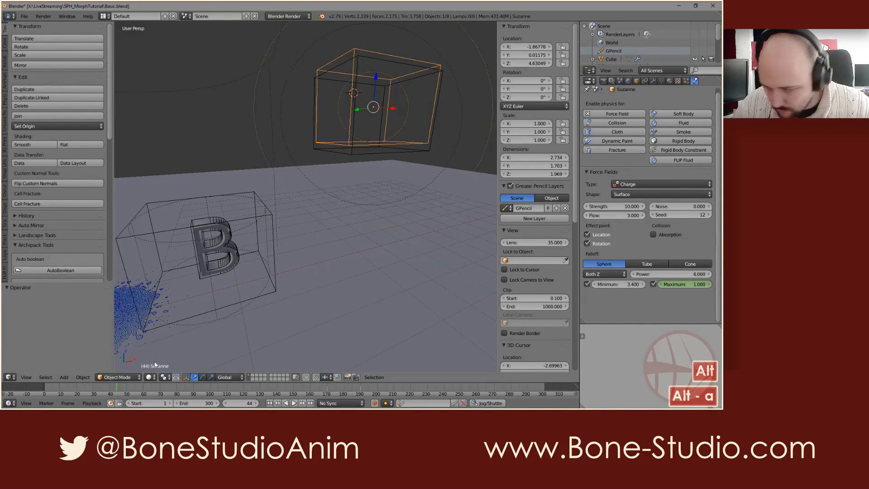
# Keyframe the monkey head field's maximum distance at 5 on frame 190.
pyautogui.click(360, 385)
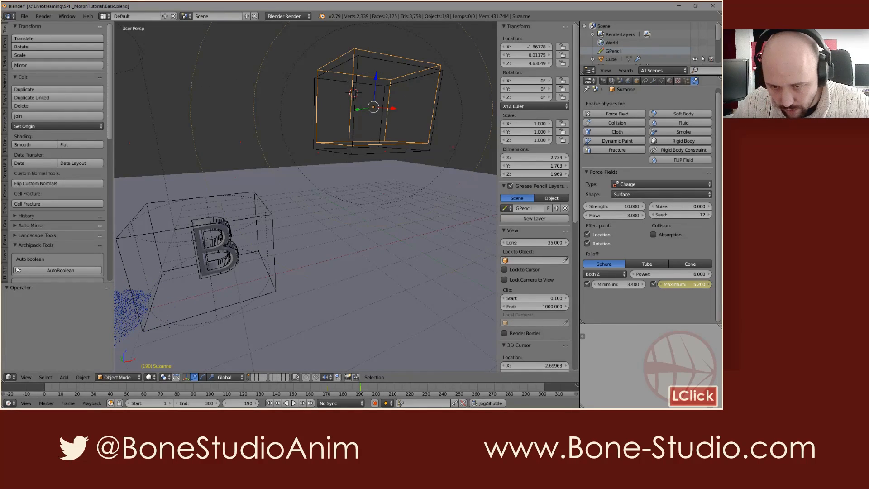
pyautogui.write('5')
pyautogui.press('Return')
# Replay the simulation from the first frame and examine the particle flow from the letter B to the monkey head, then rewind.
pyautogui.hotkey('shift', 'Left')
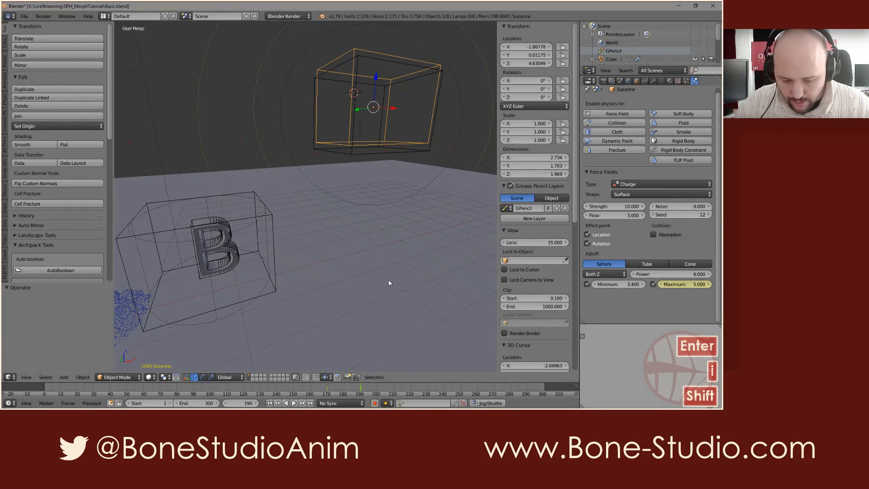
pyautogui.hotkey('alt', 'a')
pyautogui.scroll(-2, 2, 206)
pyautogui.scroll(-4, 204, 221)
pyautogui.keyDown('shift'); pyautogui.moveTo(257, 224); pyautogui.dragTo(273, 240, button='middle'); pyautogui.keyUp('shift')
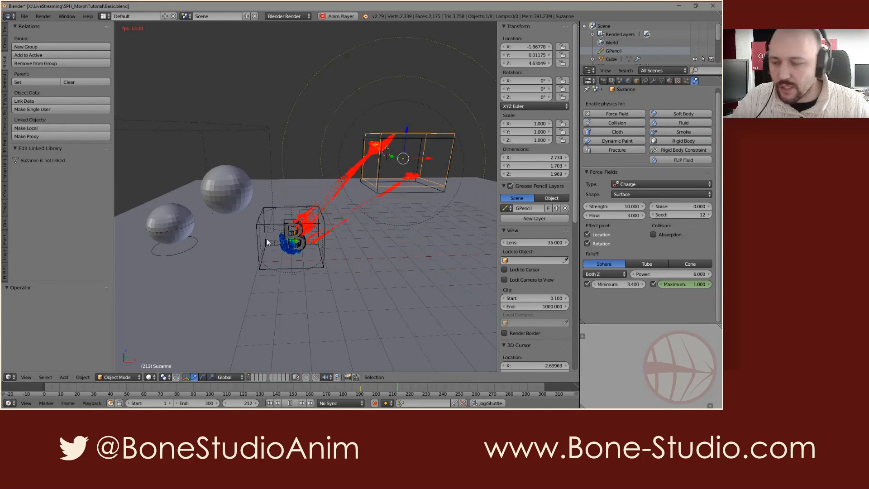
pyautogui.scroll(5, 306, 246)
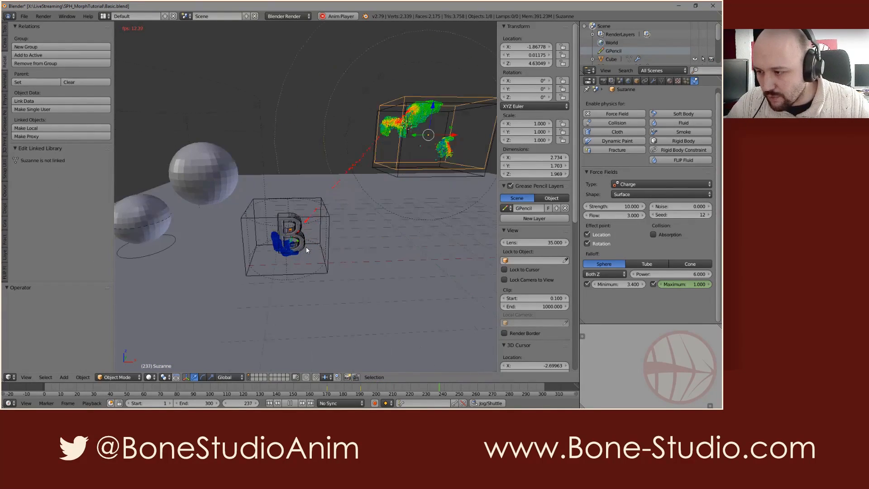
pyautogui.moveTo(305, 242); pyautogui.dragTo(303, 237, button='middle')
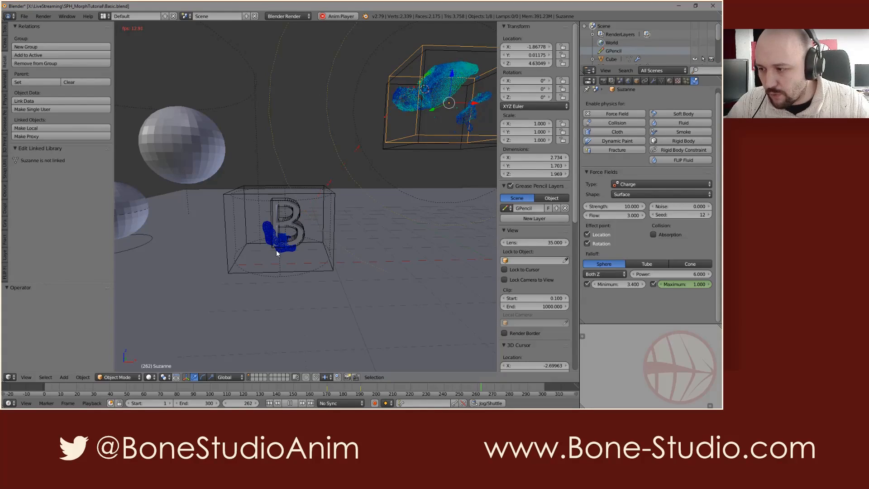
pyautogui.keyDown('shift'); pyautogui.moveTo(386, 141); pyautogui.dragTo(384, 141, button='middle'); pyautogui.keyUp('shift')
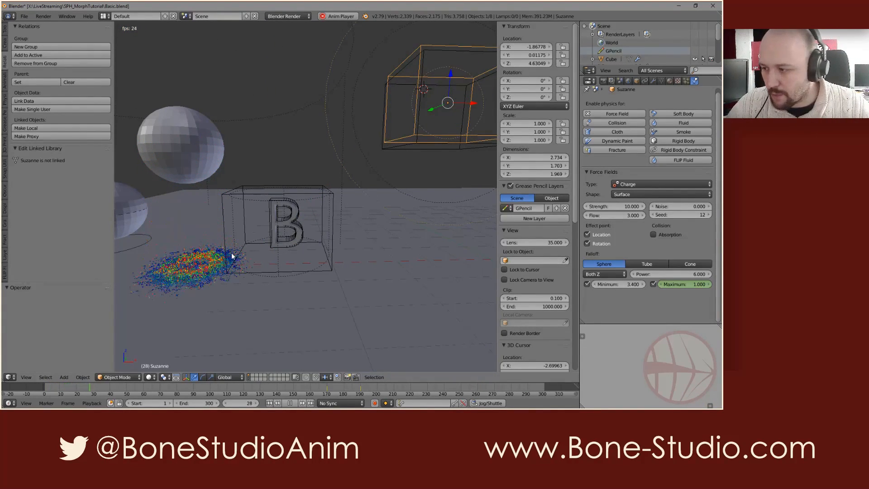
pyautogui.keyDown('shift'); pyautogui.moveTo(293, 240); pyautogui.dragTo(323, 258, button='middle'); pyautogui.keyUp('shift')
pyautogui.scroll(-2, 307, 251)
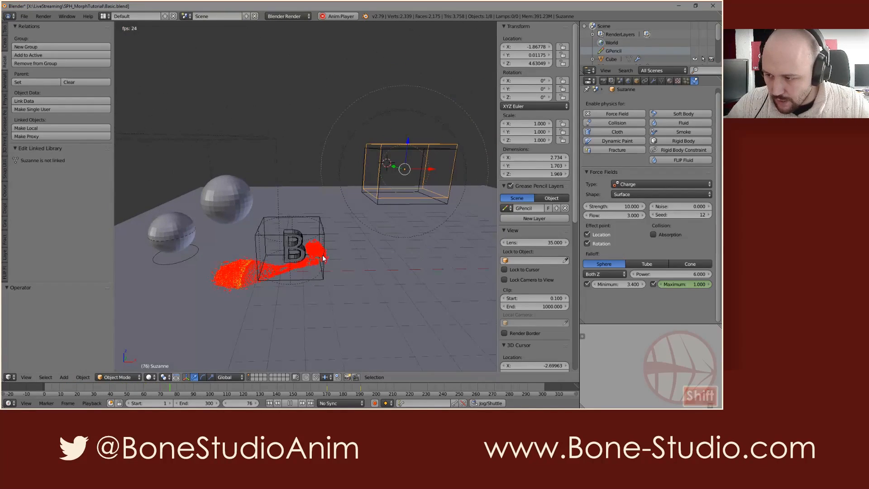
pyautogui.hotkey('alt', 'a')
pyautogui.hotkey('shift', 'Left')
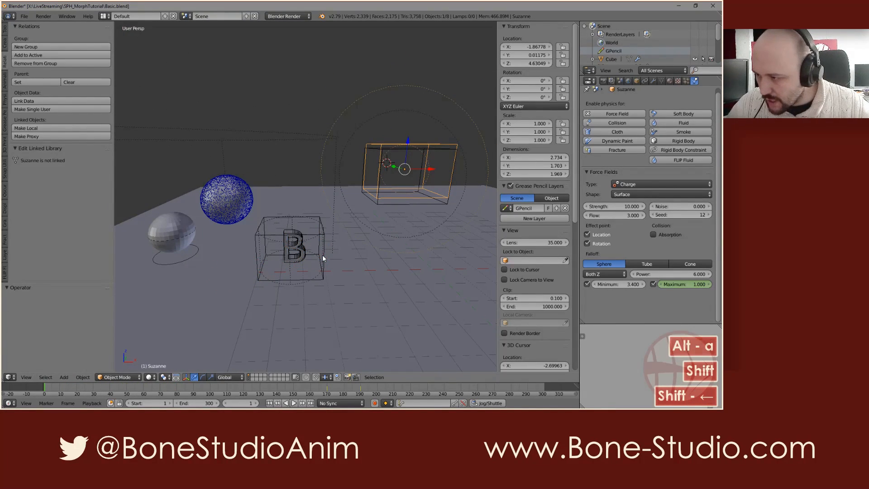
# Hide the lower sphere beside the particle emitter sphere.
pyautogui.rightClick(170, 234)
pyautogui.click(653, 80)
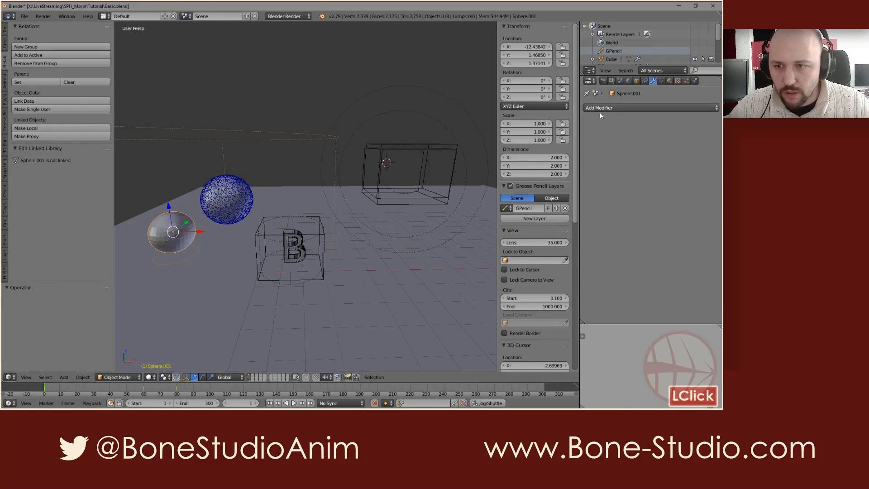
pyautogui.press('h')
# Add a Mask modifier to the particle emitter sphere so its mesh is hidden.
pyautogui.rightClick(231, 208)
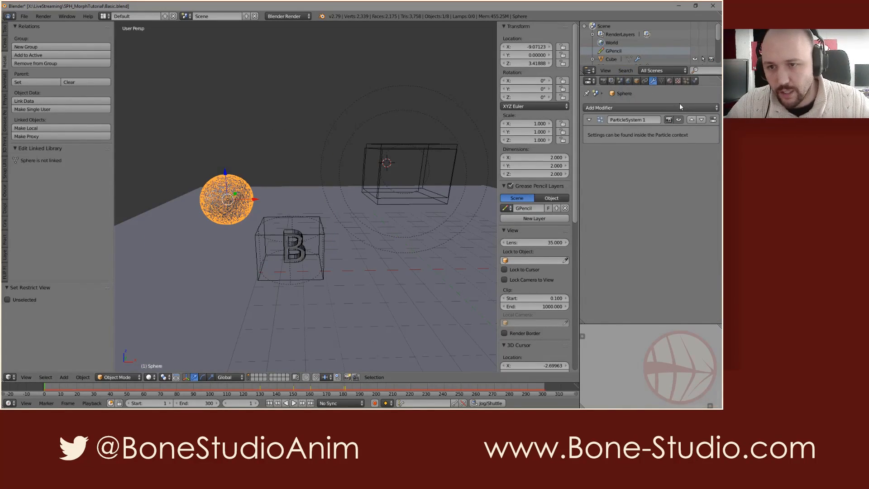
pyautogui.click(659, 107)
pyautogui.click(652, 105)
pyautogui.click(651, 105)
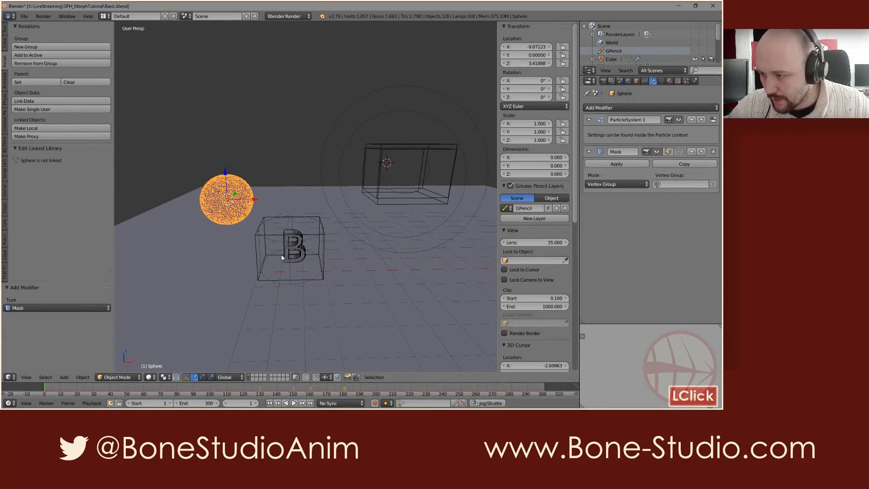
# Move the letter B to a different layer to take it out of view and keep the main layer shown.
pyautogui.rightClick(299, 244)
pyautogui.scroll(3, 300, 243)
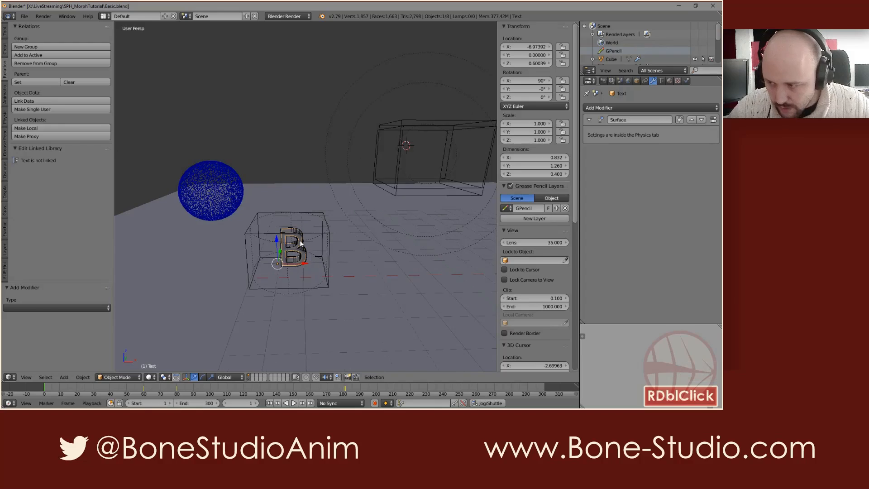
pyautogui.press('m')
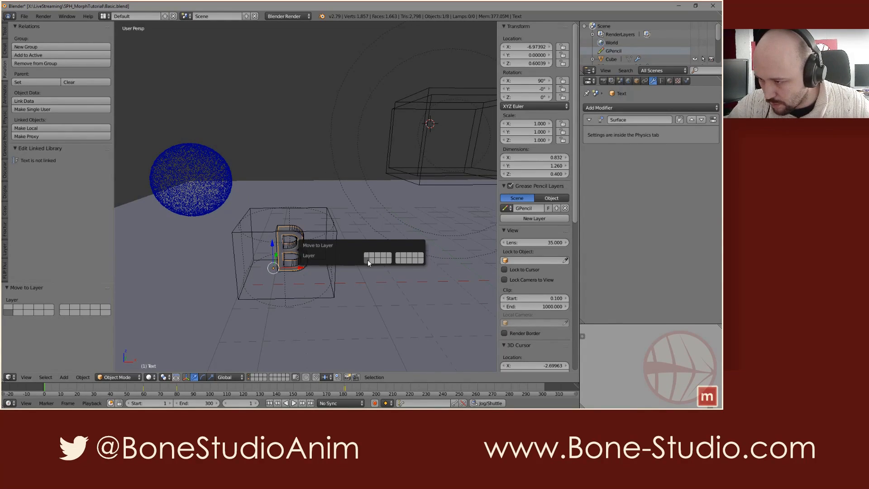
pyautogui.click(342, 255)
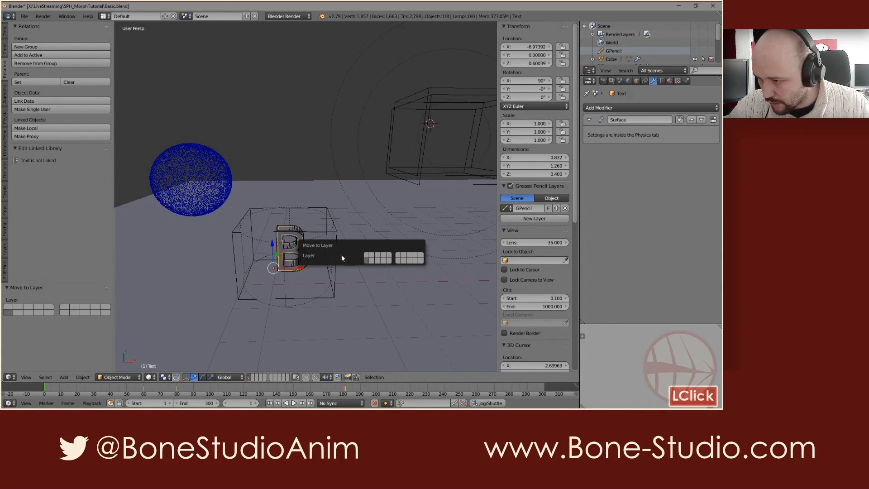
pyautogui.click(251, 376)
# Hide the wireframe boxes around the letter B and the monkey head, and briefly preview the simulation from the first frame.
pyautogui.rightClick(332, 231)
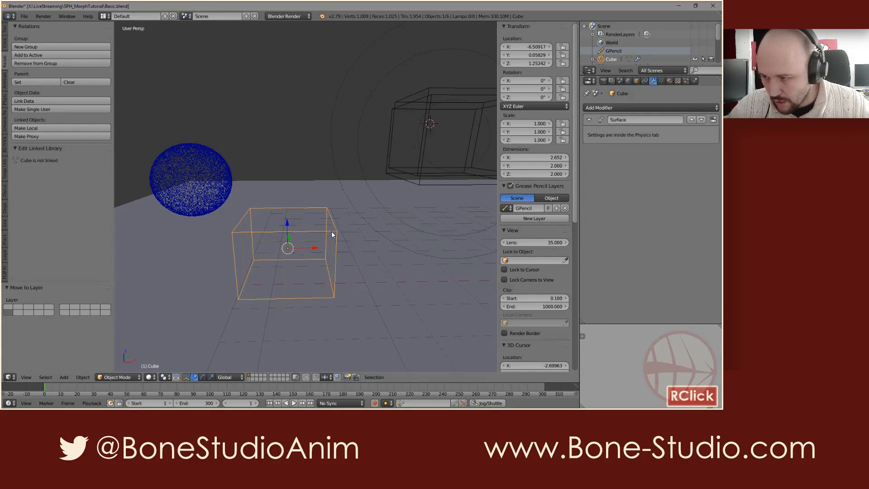
pyautogui.press('h')
pyautogui.rightClick(419, 174)
pyautogui.press('h')
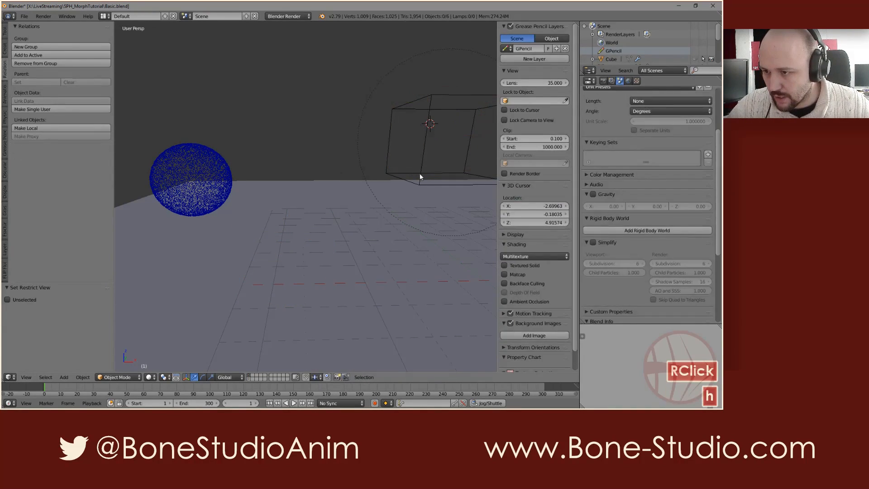
pyautogui.moveTo(390, 192); pyautogui.dragTo(336, 200, button='middle')
pyautogui.hotkey('alt', 'a')
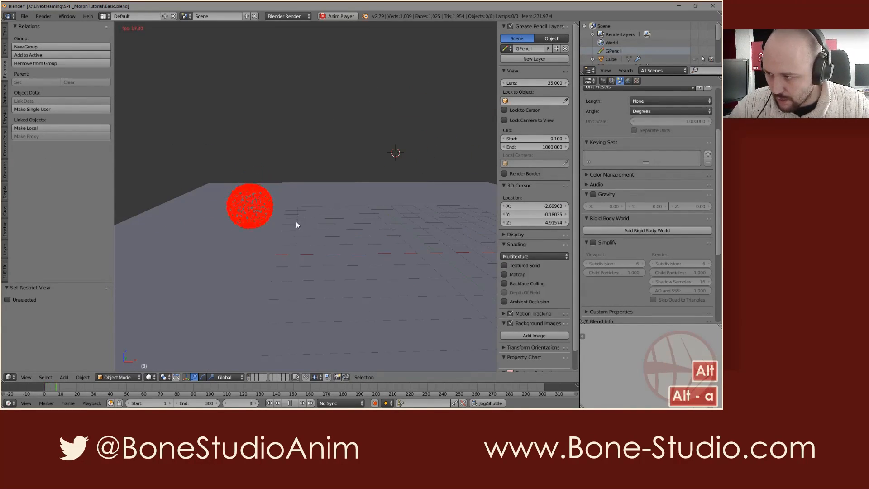
pyautogui.hotkey('shift', 'Left')
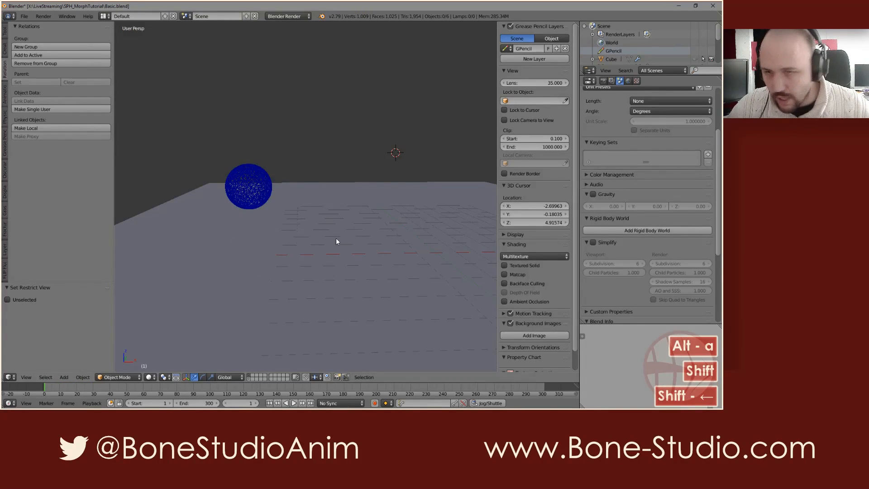
# Add a Remesh modifier to the particle emitter sphere and set it to Metaball mode based on Particles.
pyautogui.rightClick(259, 178)
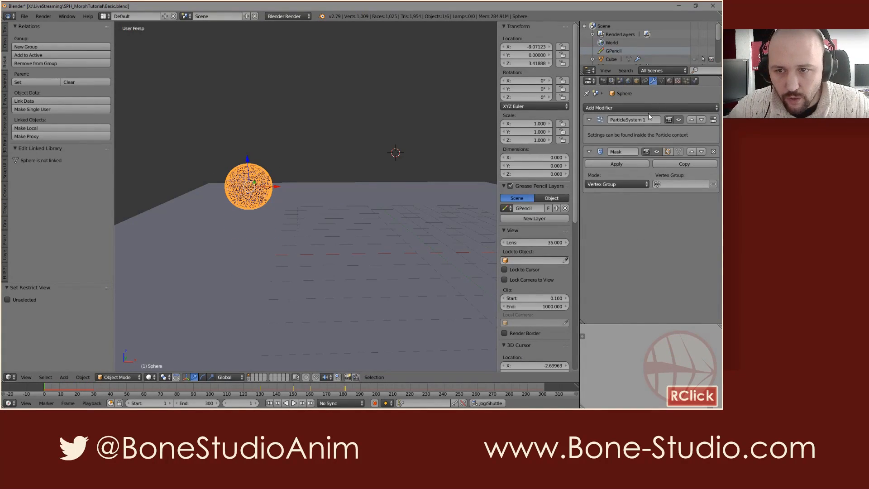
pyautogui.click(645, 110)
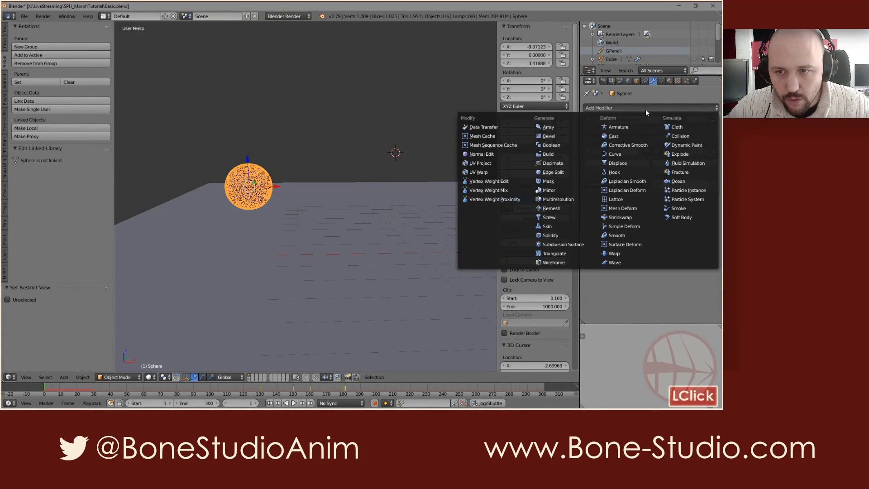
pyautogui.click(555, 208)
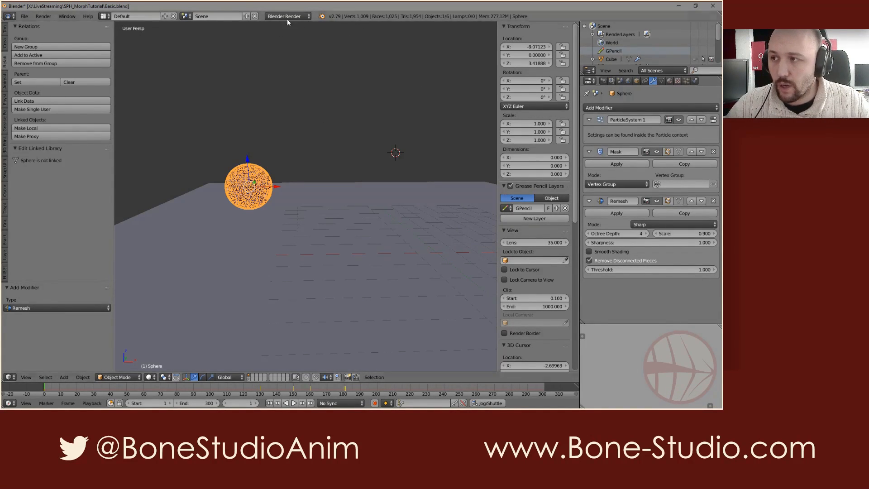
pyautogui.click(88, 16)
pyautogui.click(116, 122)
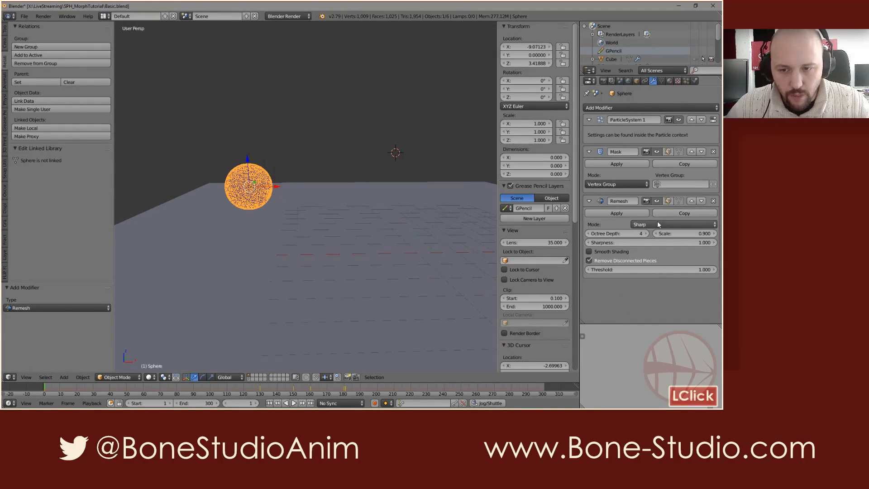
pyautogui.click(657, 223)
pyautogui.click(650, 188)
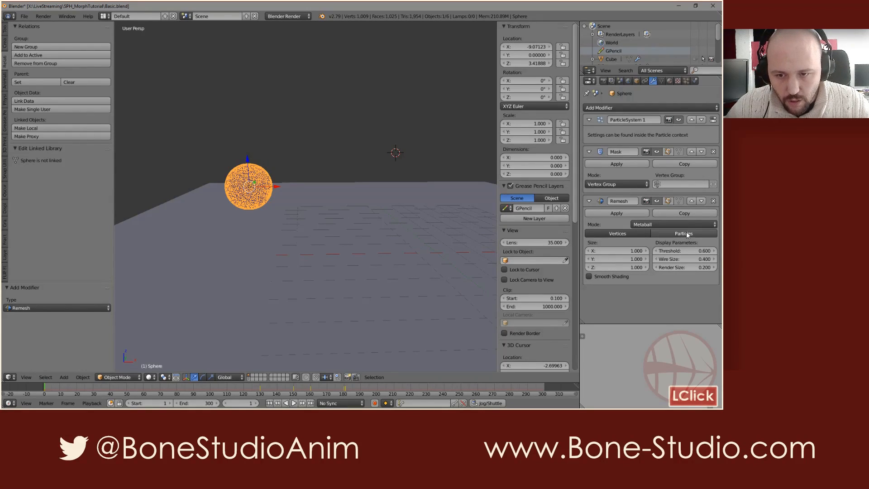
pyautogui.click(681, 233)
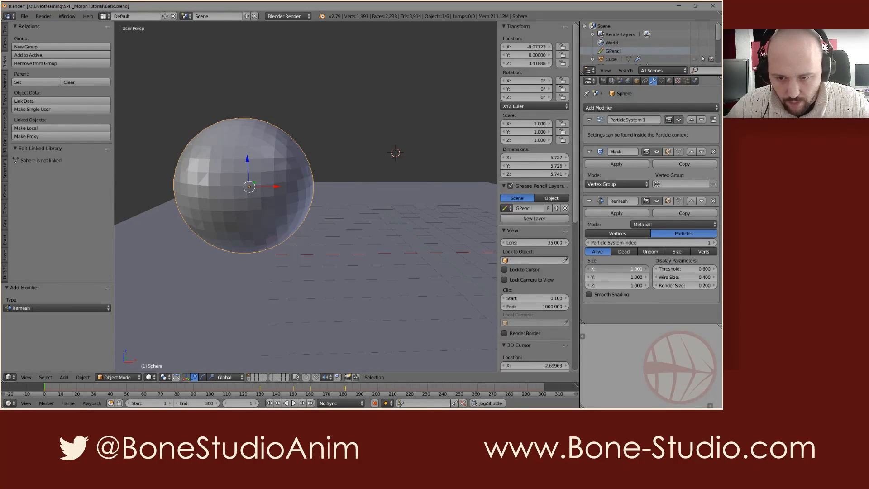
# Set the Remesh metaball size to 0.05 on X, Y and Z, and the wire size to 0.04.
pyautogui.moveTo(640, 268); pyautogui.dragTo(640, 285)
pyautogui.write('0.05')
pyautogui.press('Return')
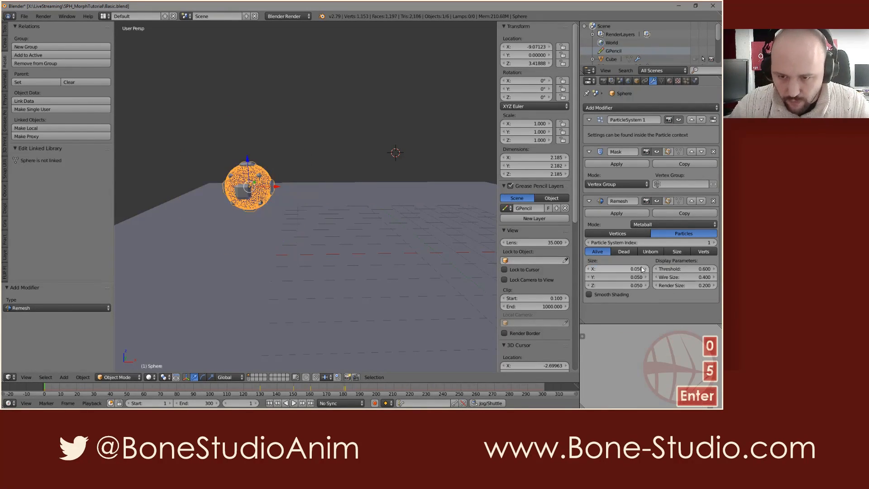
pyautogui.click(692, 277)
pyautogui.write('.04')
pyautogui.press('Return')
# Preview the remeshed particles for a few frames and temporarily turn off the Remesh modifier.
pyautogui.hotkey('alt', 'a')
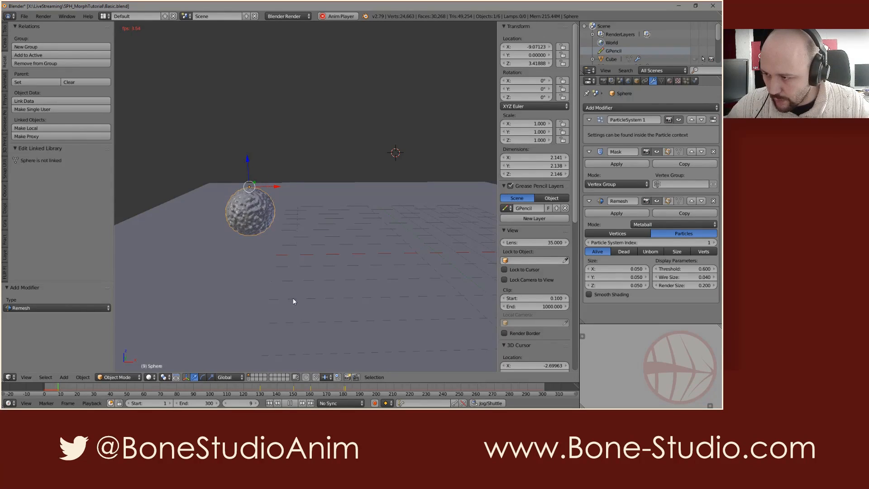
pyautogui.hotkey('alt', 'a')
pyautogui.click(647, 201)
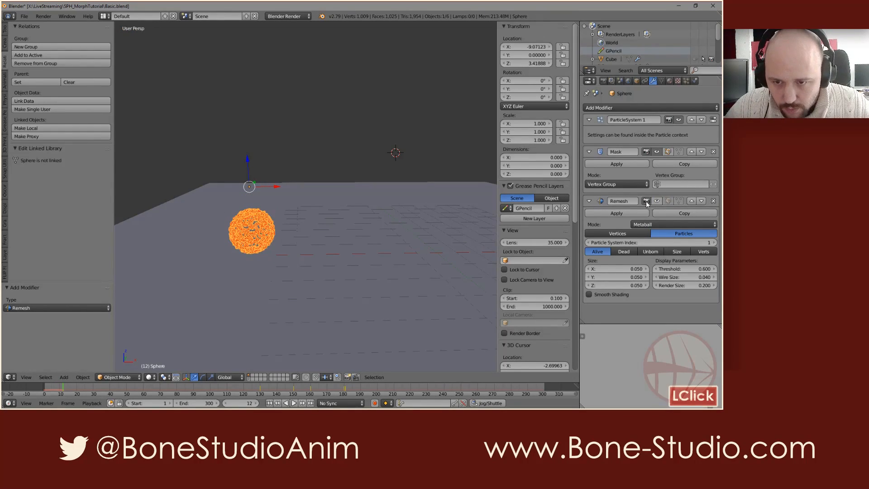
# Save the file and bake the emitter sphere's particle cache.
pyautogui.click(686, 82)
pyautogui.scroll(5, 626, 252)
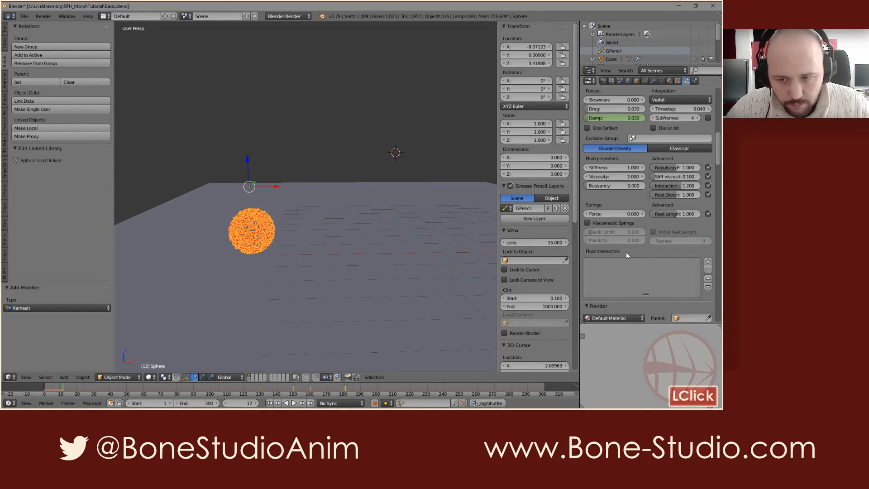
pyautogui.hotkey('ctrl', 's')
pyautogui.click(346, 248)
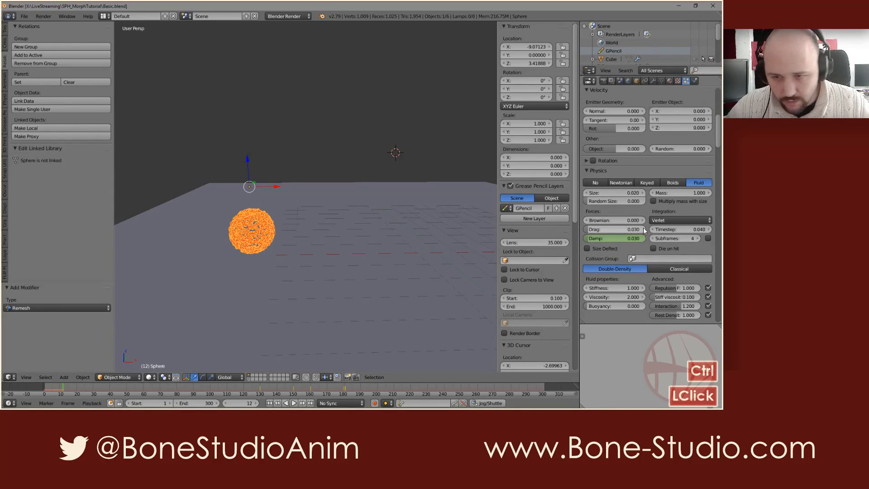
pyautogui.scroll(8, 634, 204)
pyautogui.scroll(-3, 635, 206)
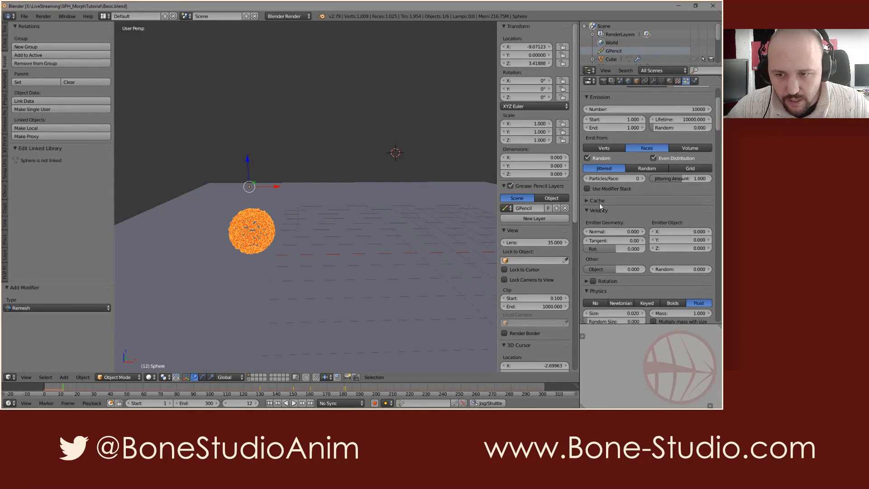
pyautogui.click(599, 201)
pyautogui.click(614, 286)
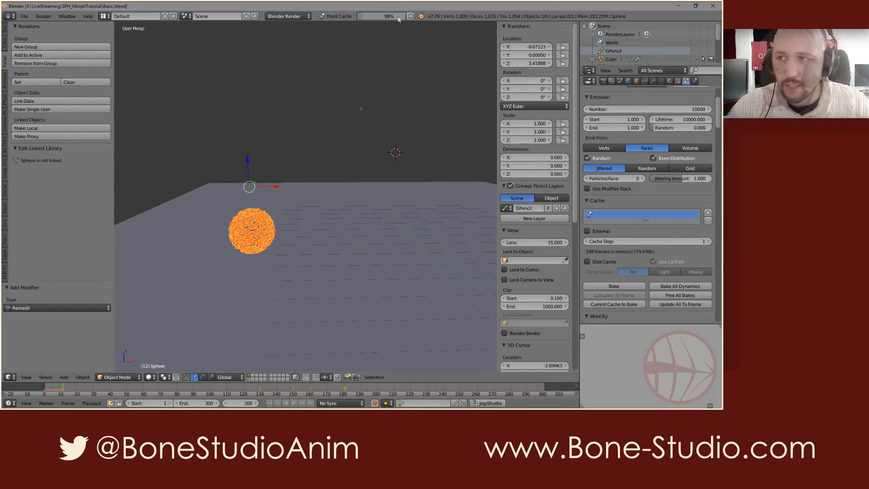
# Turn the Remesh modifier back on and scrub the timeline to examine the meshed fluid.
pyautogui.click(652, 81)
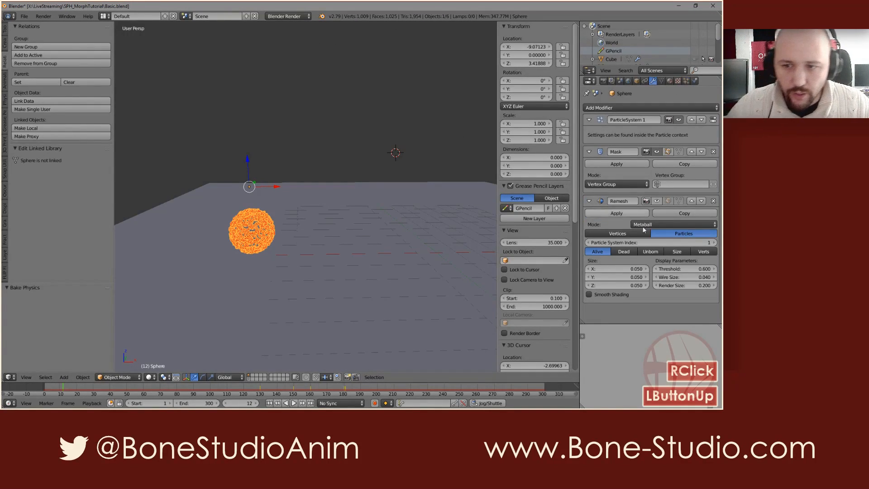
pyautogui.click(649, 202)
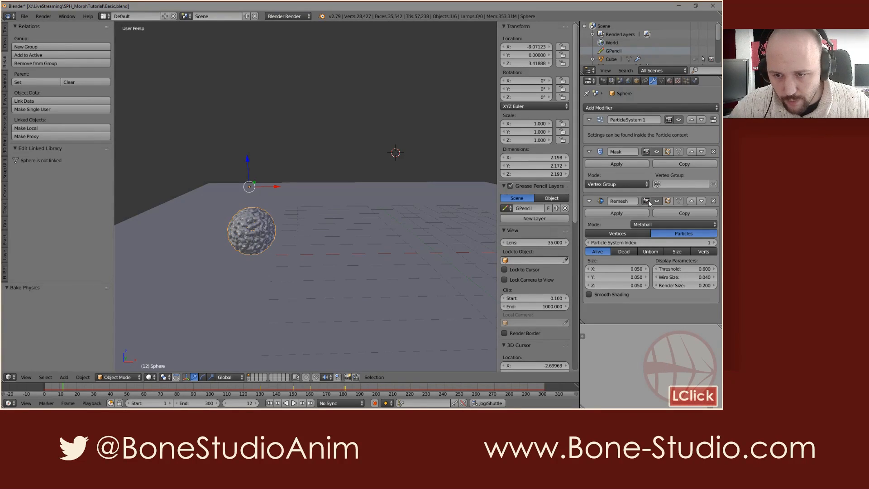
pyautogui.click(69, 377)
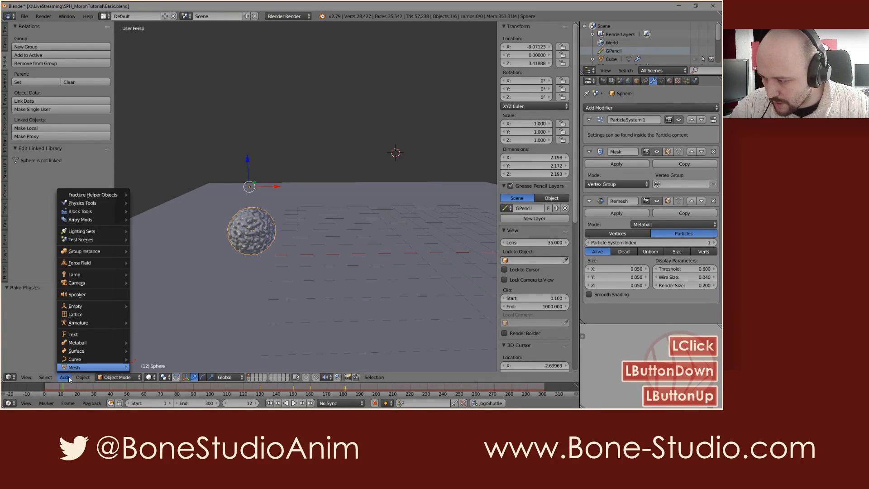
pyautogui.moveTo(64, 387); pyautogui.dragTo(143, 389)
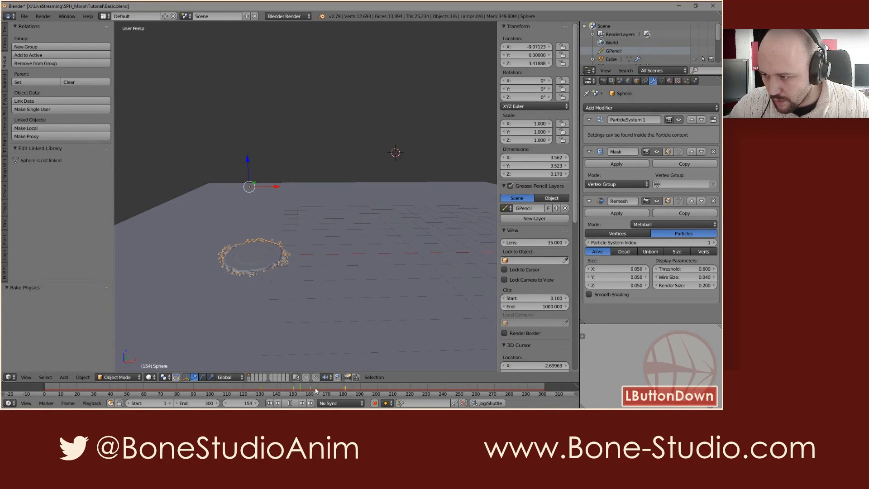
pyautogui.moveTo(432, 388); pyautogui.dragTo(263, 390)
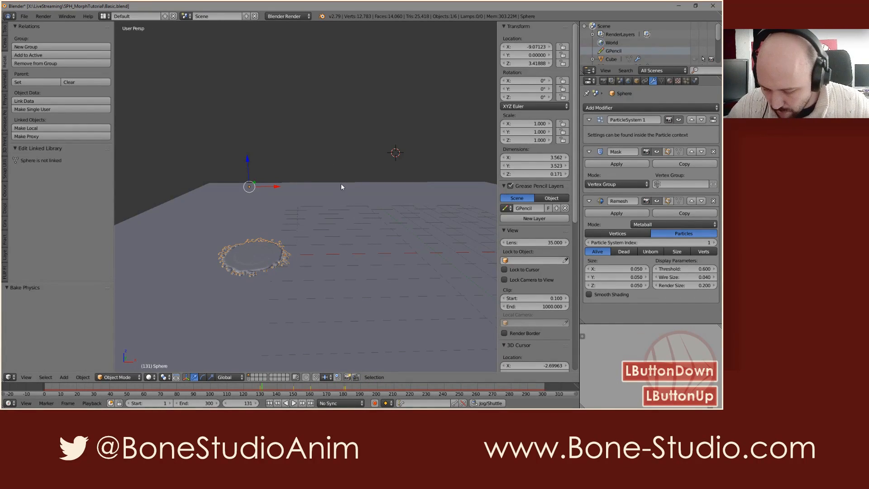
# Unhide all hidden objects, move the letter B back to the first layer and show that layer.
pyautogui.hotkey('alt', 'h')
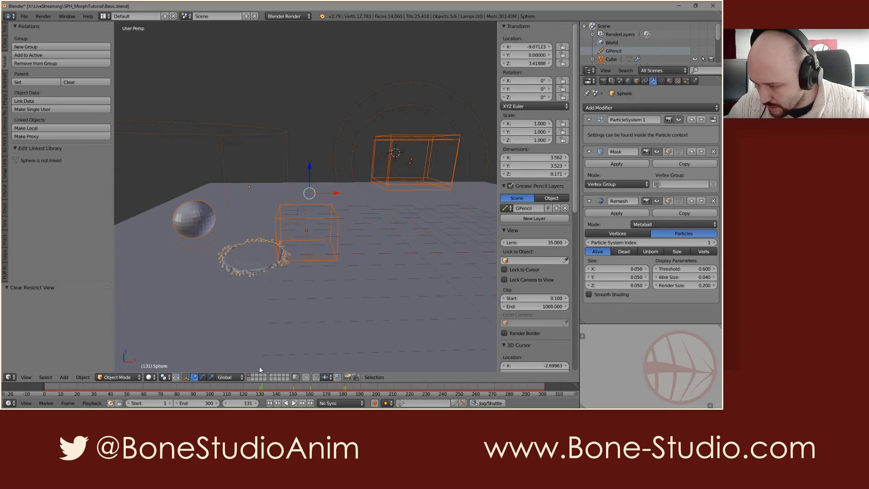
pyautogui.click(257, 375)
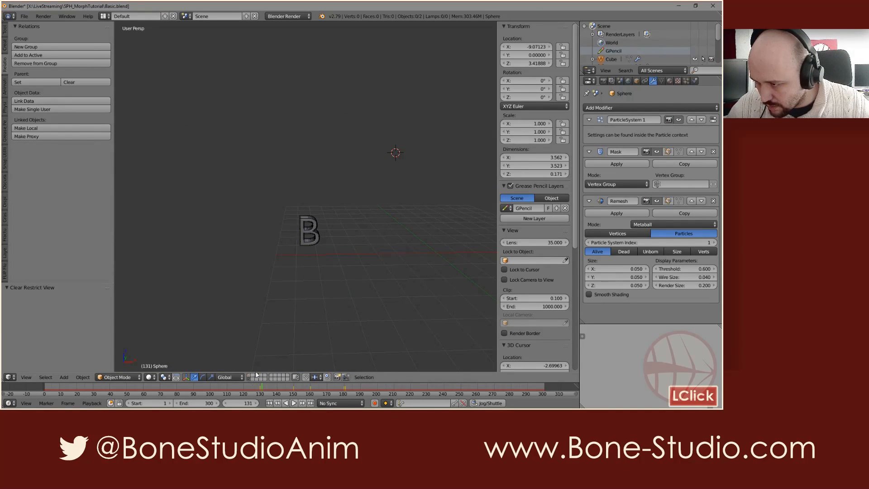
pyautogui.rightClick(305, 219)
pyautogui.press('m')
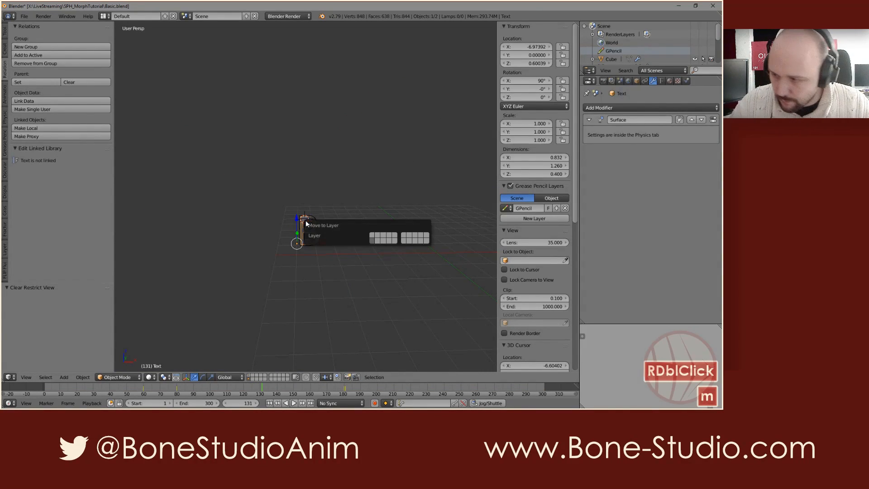
pyautogui.click(384, 236)
pyautogui.click(250, 375)
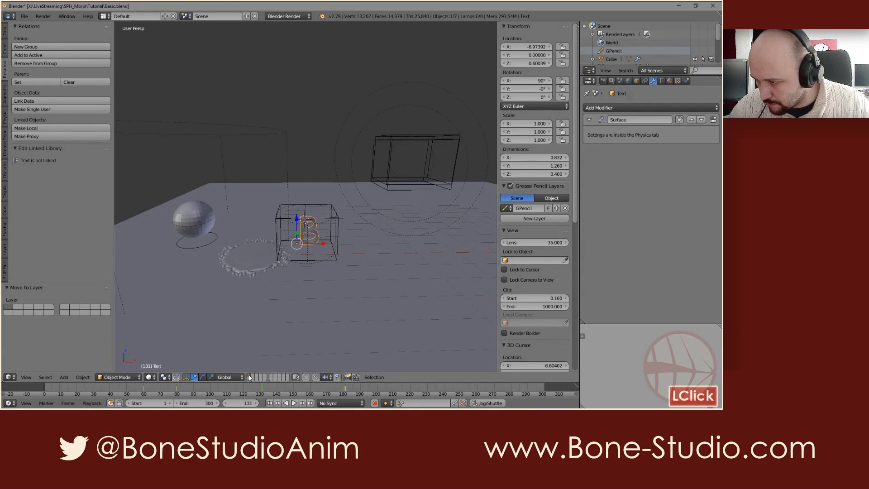
# Add a Build modifier starting at frame 1000 to the letter B so its mesh stays hidden.
pyautogui.scroll(4, 286, 210)
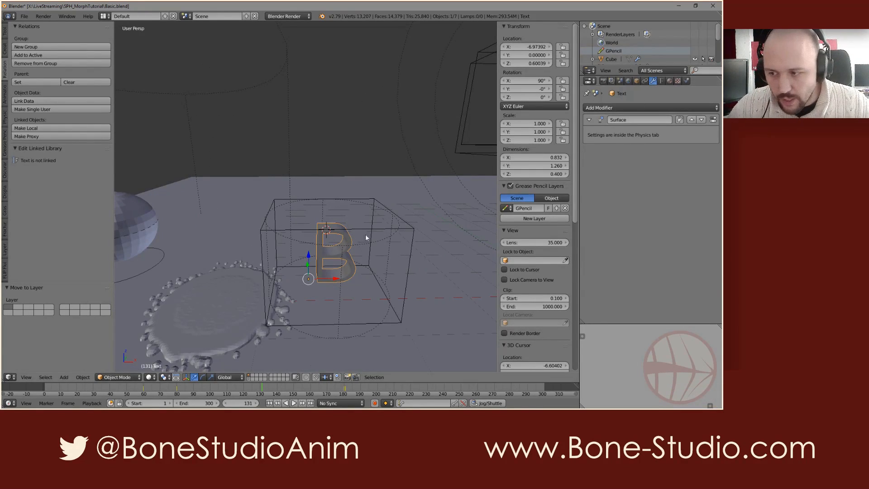
pyautogui.click(599, 108)
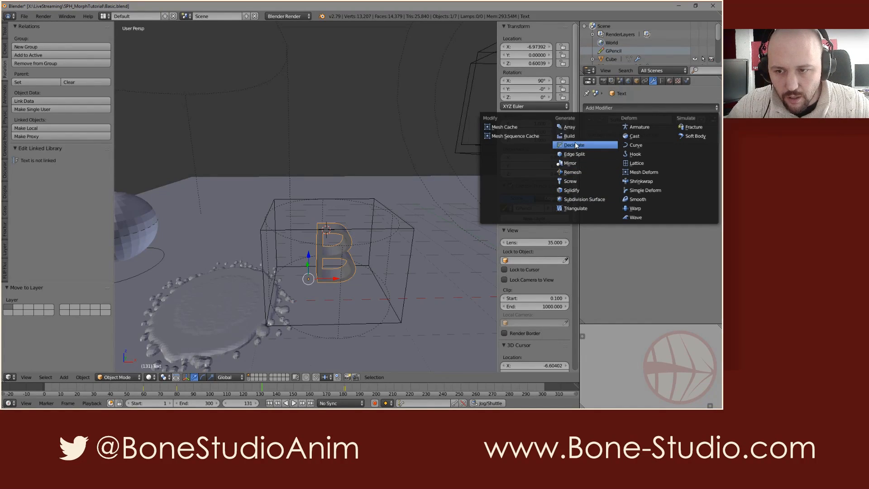
pyautogui.click(650, 107)
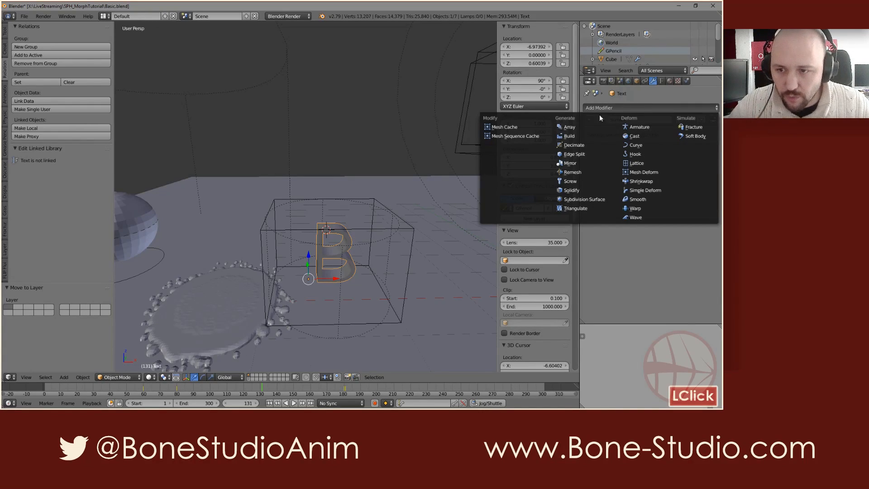
pyautogui.click(569, 136)
pyautogui.write('1000')
pyautogui.press('Return')
# Frame the whole scene, play the simulation briefly to check it, and return to the first frame.
pyautogui.keyDown('shift'); pyautogui.moveTo(307, 222); pyautogui.dragTo(281, 208, button='middle'); pyautogui.keyUp('shift')
pyautogui.scroll(-4, 290, 210)
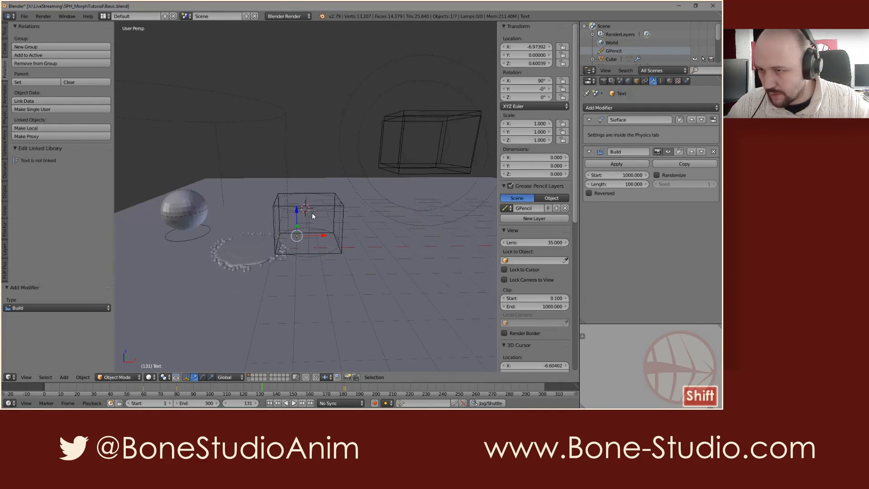
pyautogui.keyDown('shift'); pyautogui.moveTo(361, 204); pyautogui.dragTo(318, 213, button='middle'); pyautogui.keyUp('shift')
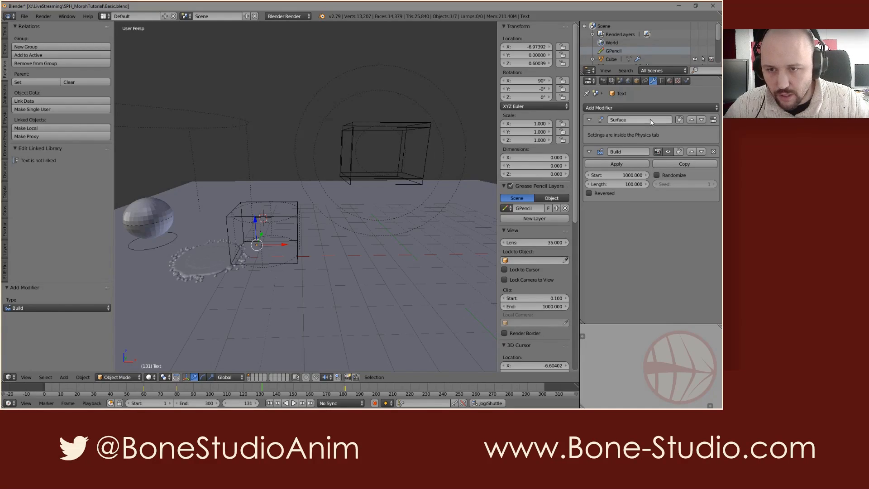
pyautogui.keyDown('shift'); pyautogui.moveTo(262, 199); pyautogui.dragTo(397, 270, button='middle'); pyautogui.keyUp('shift')
pyautogui.hotkey('alt', 'a')
pyautogui.hotkey('shift', 'Left')
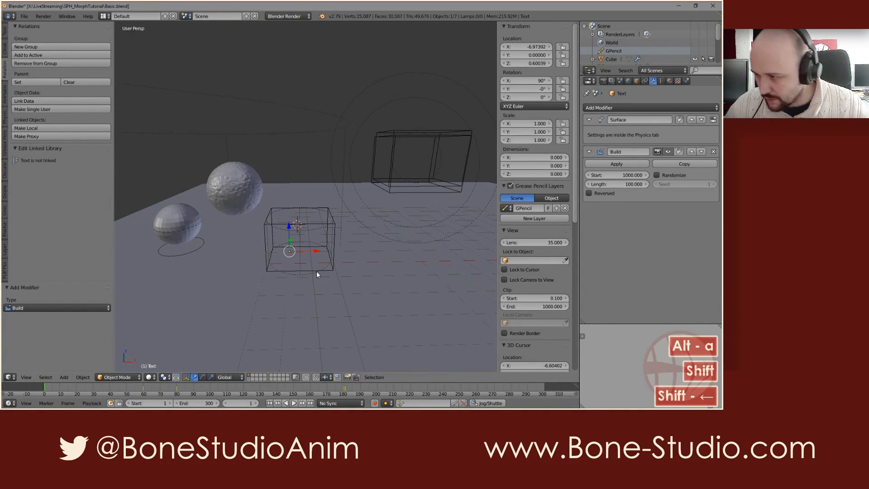
# Disable the sphere's Remesh modifier in the viewport, free the existing bakes and re-bake its fluid particle simulation.
pyautogui.rightClick(225, 192)
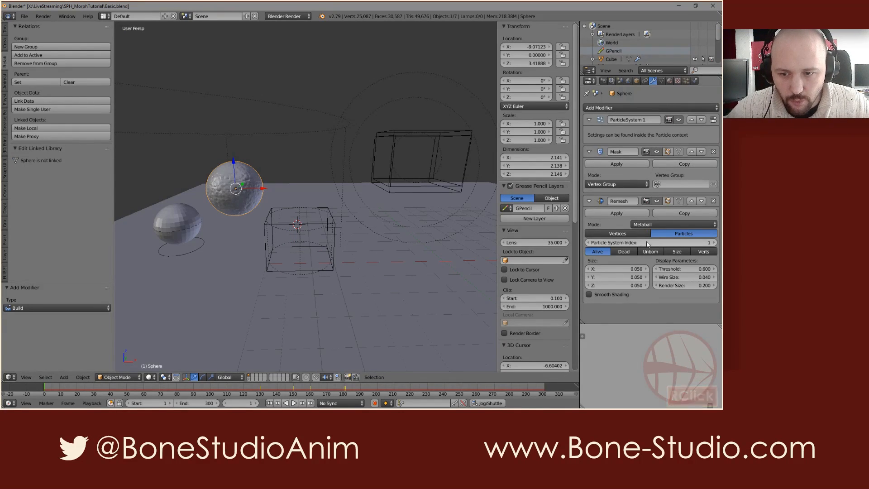
pyautogui.click(657, 201)
pyautogui.click(686, 81)
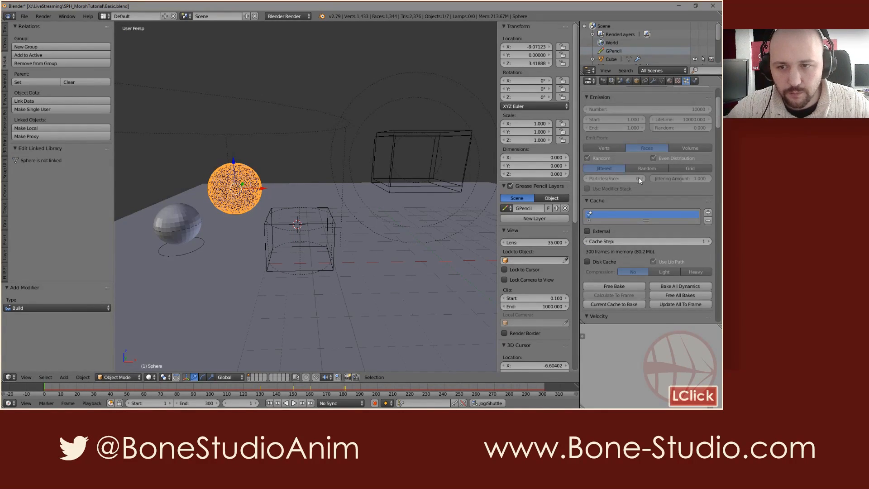
pyautogui.scroll(-2, 645, 191)
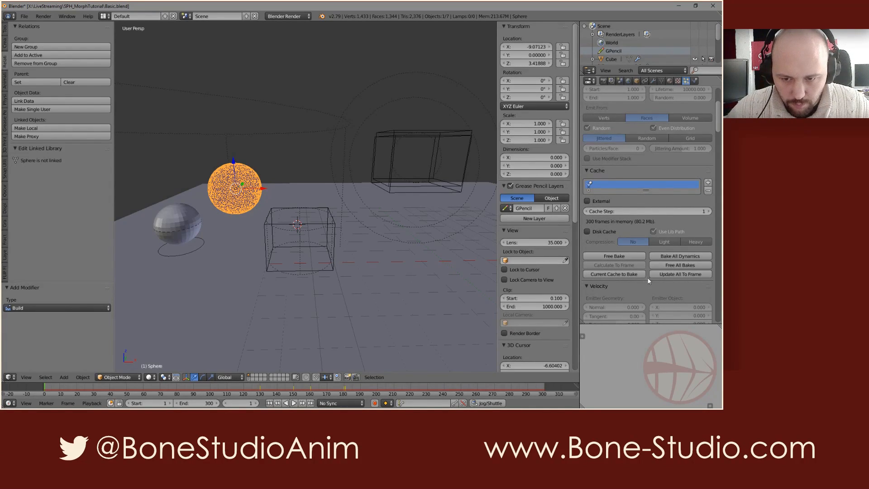
pyautogui.click(674, 265)
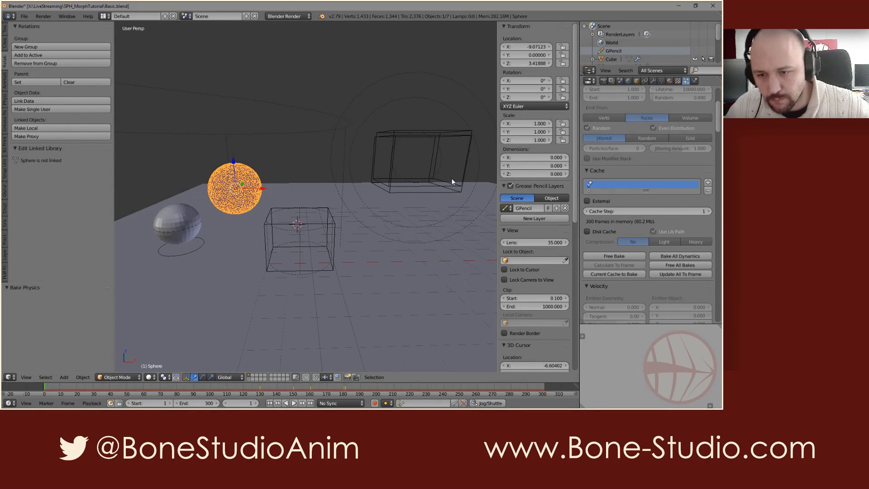
# Re-enable the sphere's Remesh modifier in the viewport and scrub the timeline to frame 112 with the letter B framed up close.
pyautogui.moveTo(91, 389); pyautogui.dragTo(139, 389)
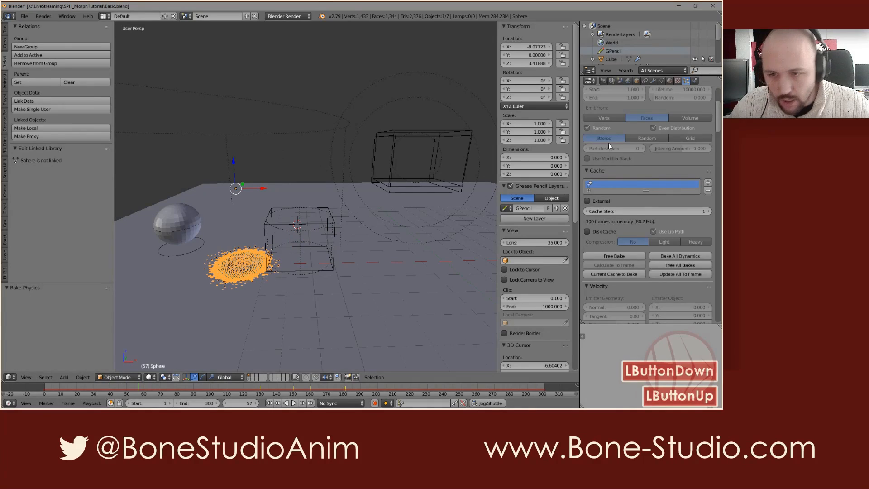
pyautogui.click(652, 81)
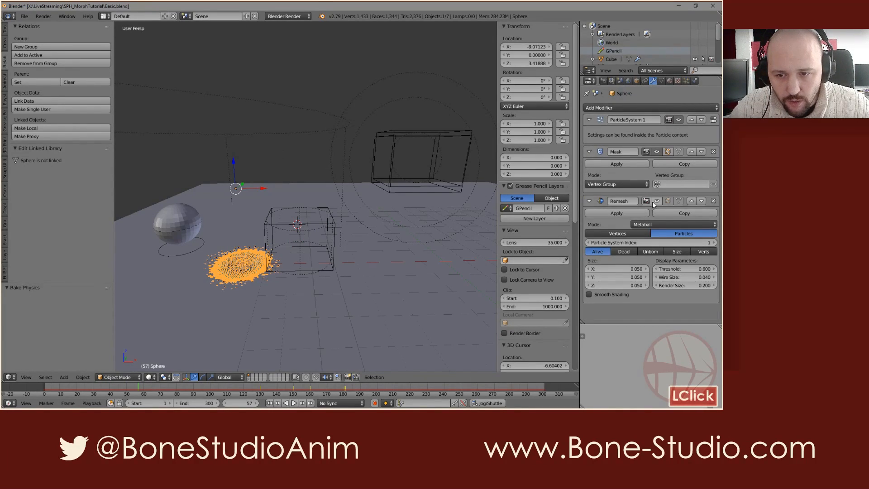
pyautogui.click(648, 202)
pyautogui.scroll(1, 191, 275)
pyautogui.hotkey('alt', 'a')
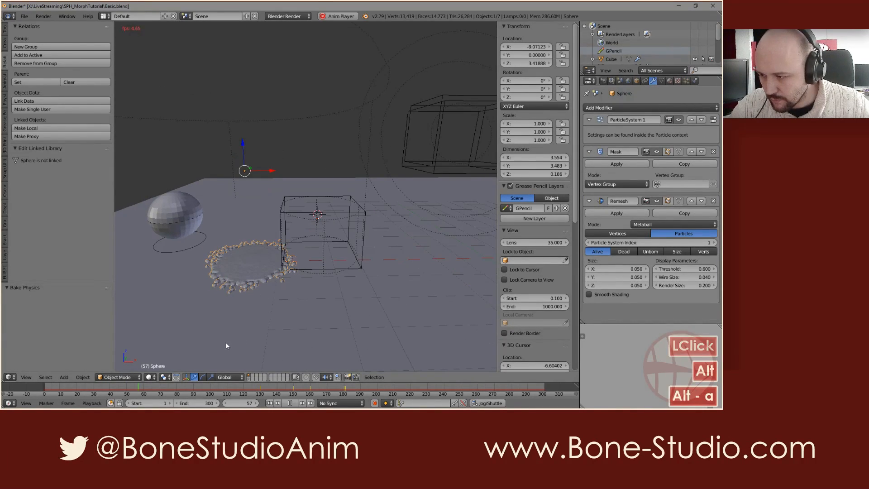
pyautogui.moveTo(155, 393); pyautogui.dragTo(231, 393)
pyautogui.press('KP_Decimal')
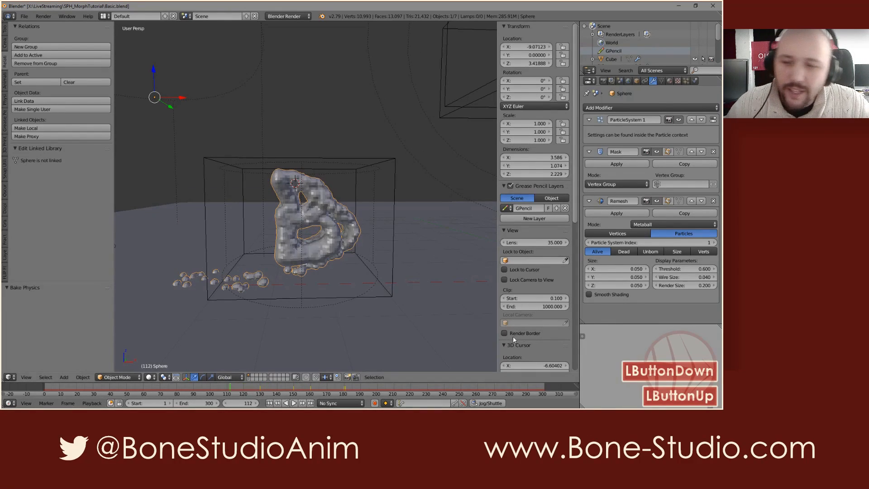
# Enable Smooth Shading on the Remesh and add a Smooth modifier with Factor 1 and Repeat 8 to the fluid mesh.
pyautogui.click(597, 295)
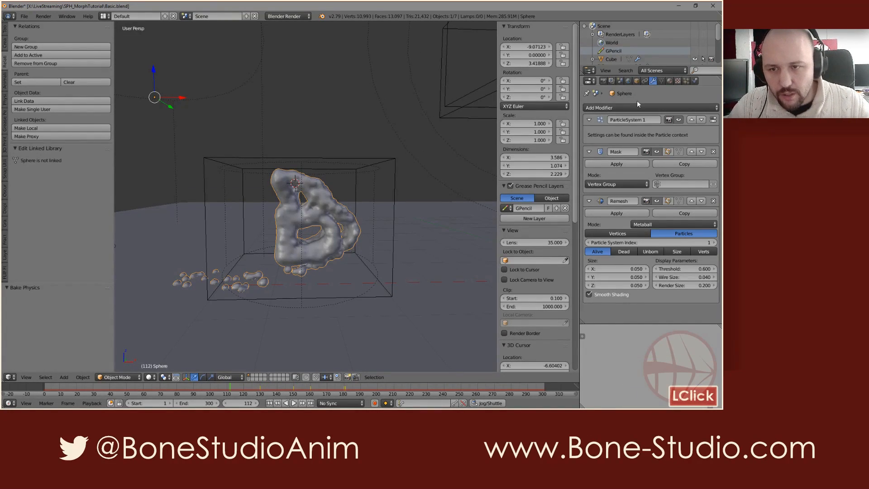
pyautogui.click(637, 107)
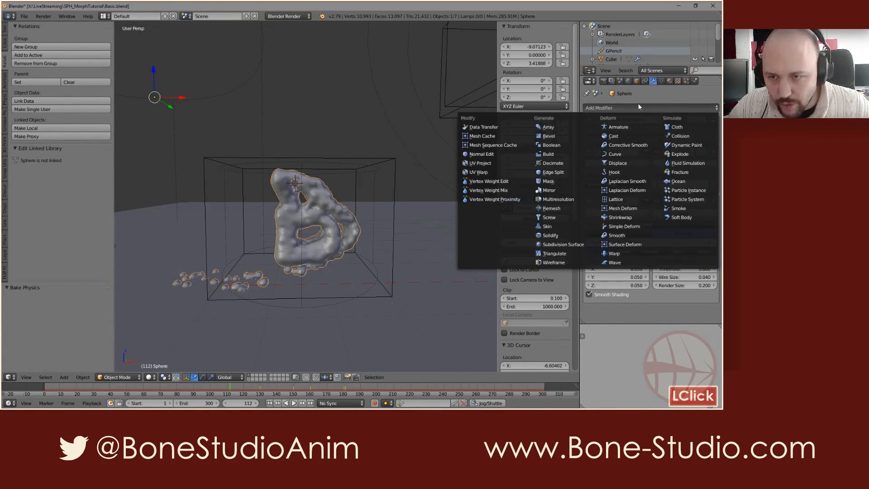
pyautogui.click(617, 236)
pyautogui.scroll(-3, 656, 226)
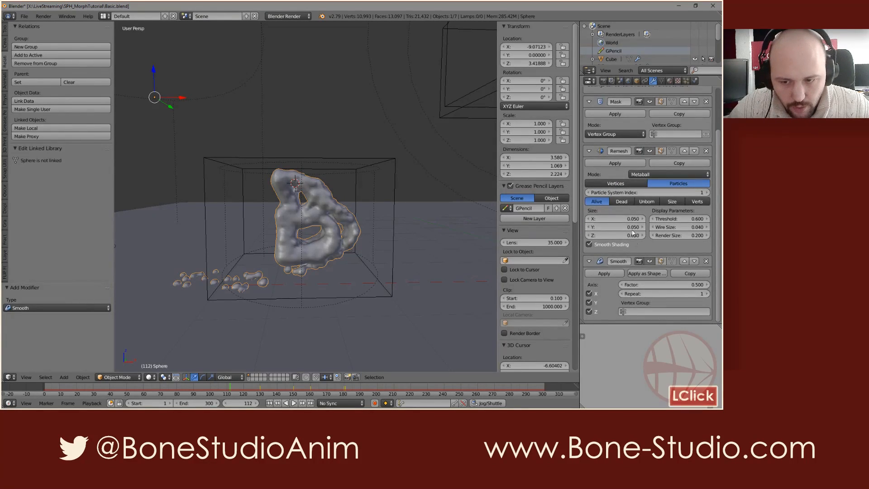
pyautogui.click(690, 285)
pyautogui.write('1')
pyautogui.doubleClick(691, 293)
pyautogui.write('8')
pyautogui.press('Return')
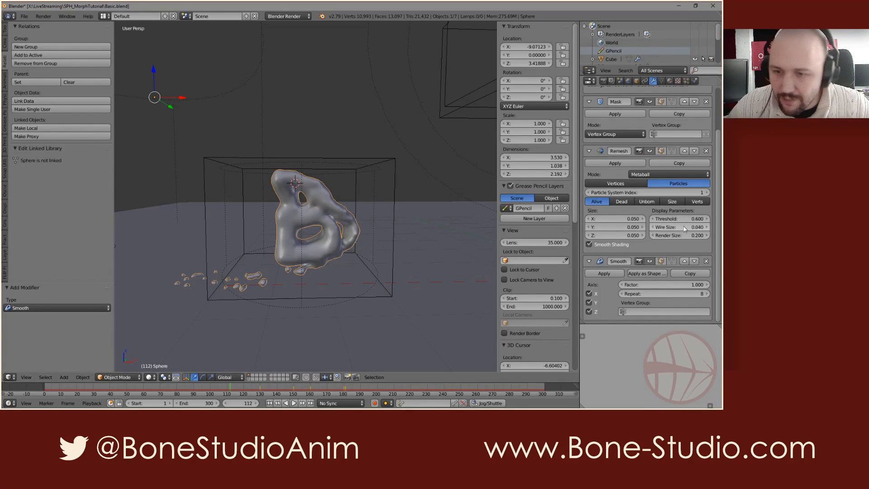
# Add a Displace modifier after the Smooth modifier and set its Strength to -0.01.
pyautogui.scroll(3, 640, 169)
pyautogui.click(641, 107)
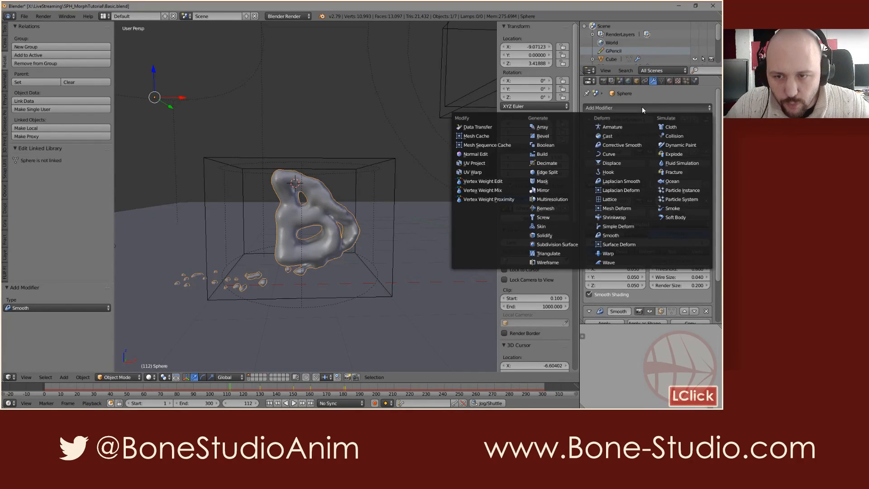
pyautogui.click(615, 165)
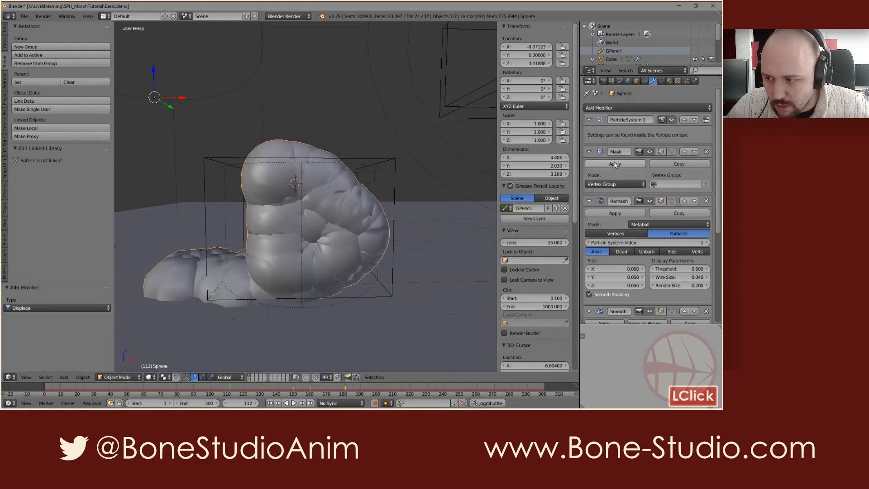
pyautogui.scroll(-8, 651, 226)
pyautogui.click(700, 311)
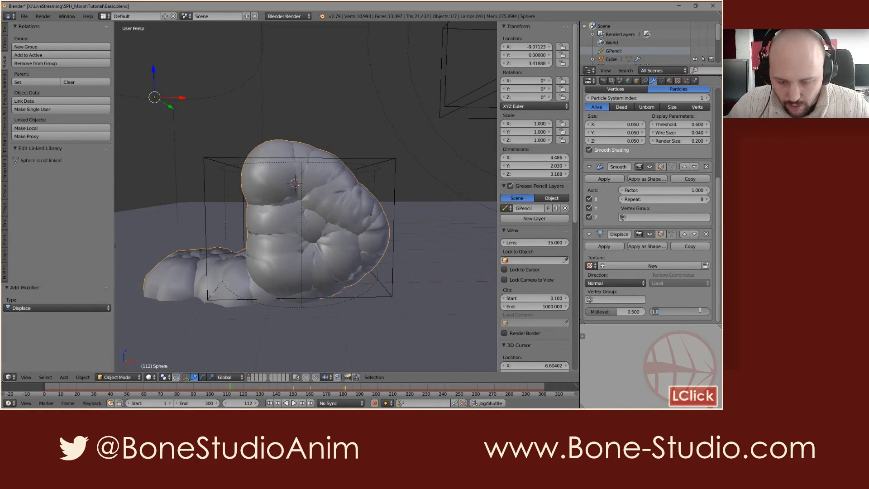
pyautogui.write('0')
pyautogui.press('Return')
pyautogui.click(690, 311)
pyautogui.write('-0.01')
pyautogui.press('Return')
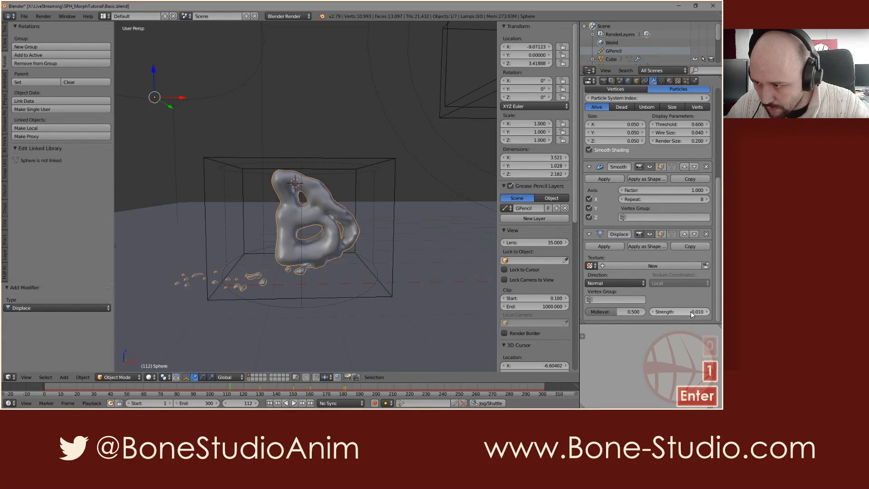
# Try Displace Strength values of -0.05 and -0.04 on the fluid mesh.
pyautogui.click(691, 312)
pyautogui.press('End')
pyautogui.press('BackSpace')
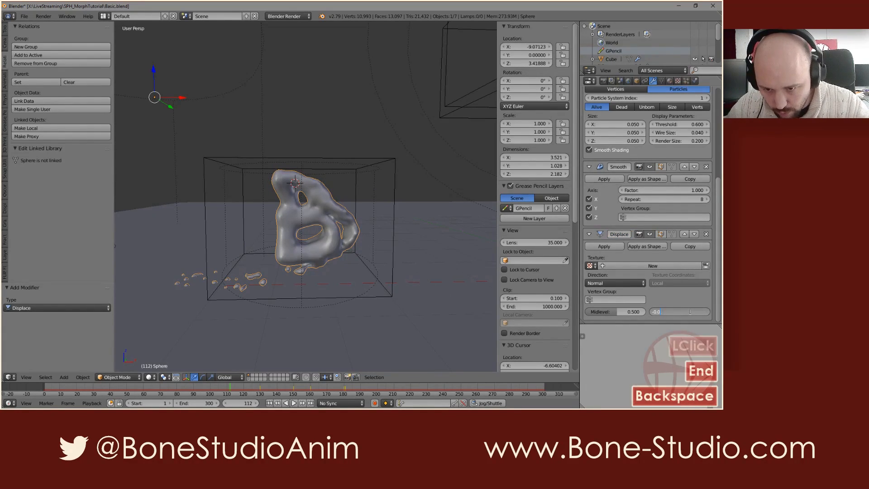
pyautogui.write('5')
pyautogui.press('Return')
pyautogui.click(690, 311)
pyautogui.press('BackSpace')
pyautogui.write('4')
pyautogui.press('Return')
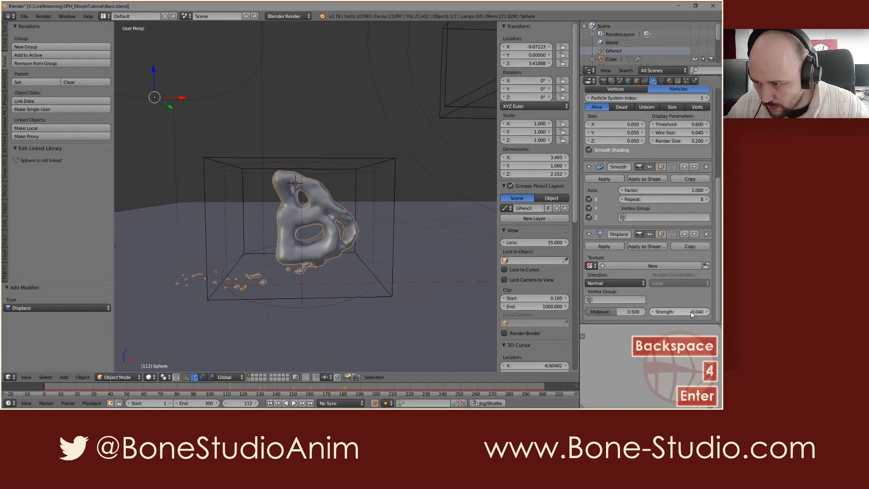
# Check the letter B's thickness, try a Displace Strength of -0.02 and settle on -0.03.
pyautogui.scroll(3, 291, 224)
pyautogui.scroll(-6, 291, 234)
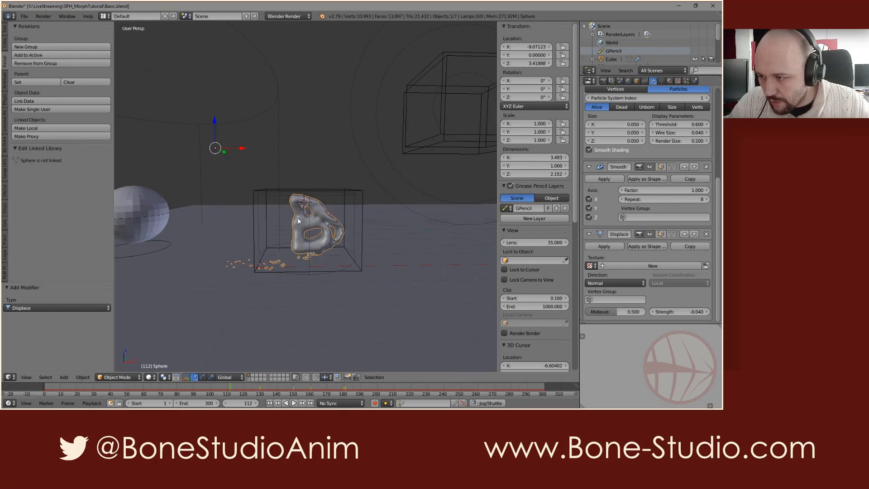
pyautogui.scroll(3, 295, 246)
pyautogui.moveTo(295, 245); pyautogui.dragTo(362, 267, button='middle')
pyautogui.click(678, 312)
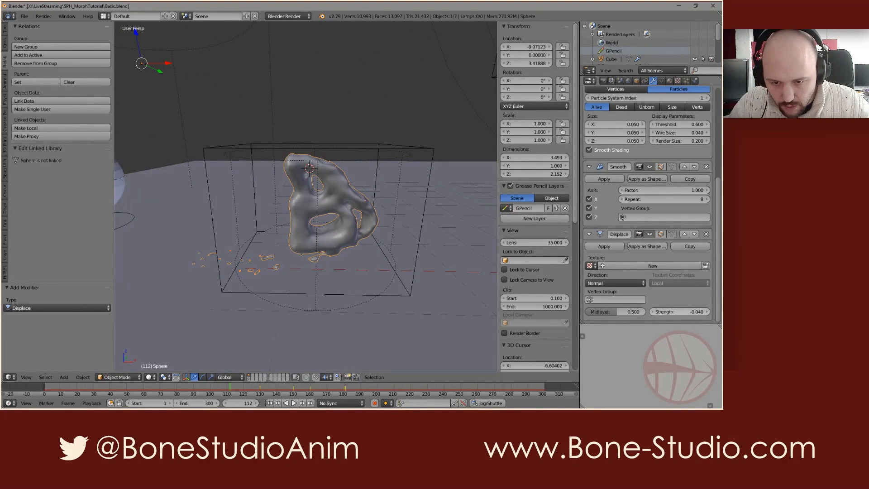
pyautogui.press('BackSpace')
pyautogui.write('2')
pyautogui.press('Return')
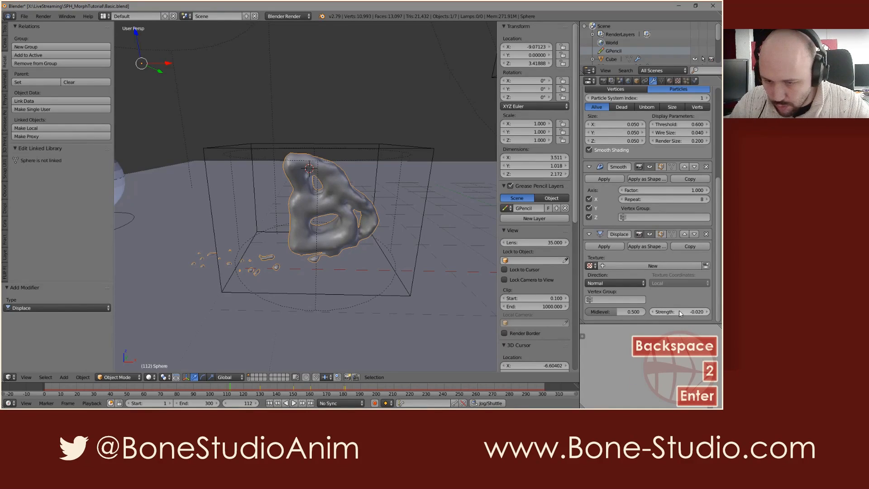
pyautogui.click(679, 311)
pyautogui.press('BackSpace')
pyautogui.write('3')
pyautogui.press('Return')
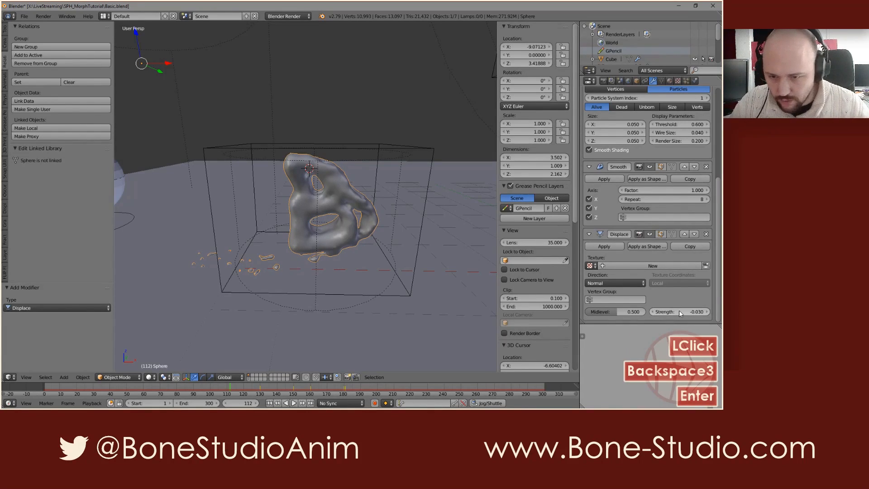
# Scrub the timeline forward to frame 316 and examine how the fluid mesh travels from the letter B to the monkey head.
pyautogui.scroll(-1, 346, 244)
pyautogui.keyDown('shift'); pyautogui.moveTo(345, 245); pyautogui.dragTo(285, 260, button='middle'); pyautogui.keyUp('shift')
pyautogui.moveTo(230, 390); pyautogui.dragTo(378, 384)
pyautogui.scroll(-2, 414, 308)
pyautogui.keyDown('shift'); pyautogui.moveTo(414, 307); pyautogui.dragTo(331, 340, button='middle'); pyautogui.keyUp('shift')
pyautogui.moveTo(359, 390); pyautogui.dragTo(563, 388)
pyautogui.scroll(-7, 390, 176)
pyautogui.moveTo(379, 177); pyautogui.dragTo(366, 121, button='middle')
pyautogui.scroll(3, 381, 166)
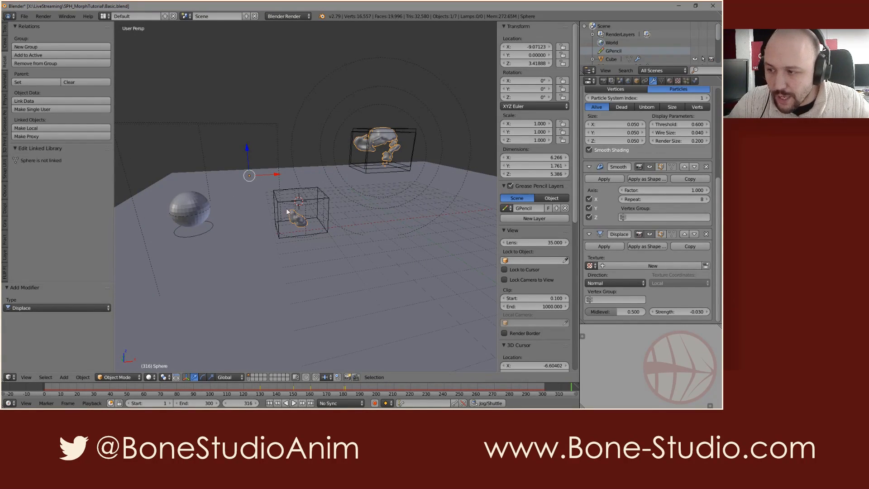
# Review the sphere's particle cache and fluid physics settings.
pyautogui.click(686, 81)
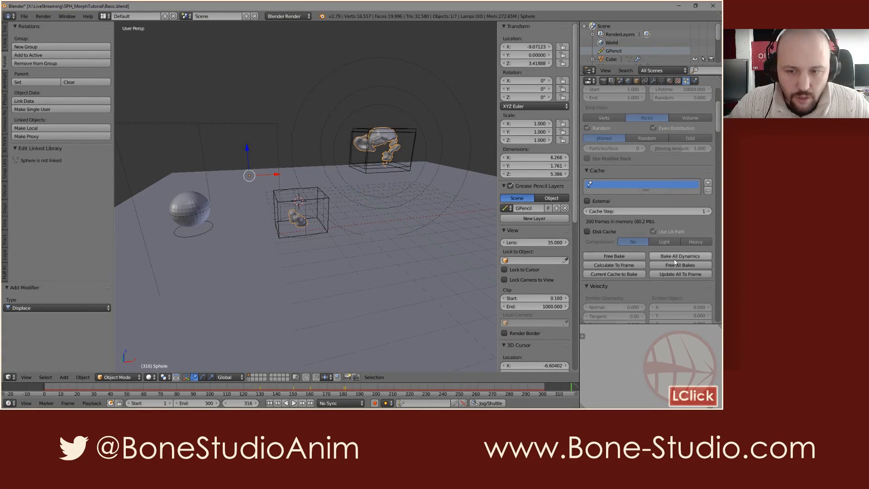
pyautogui.scroll(-15, 674, 249)
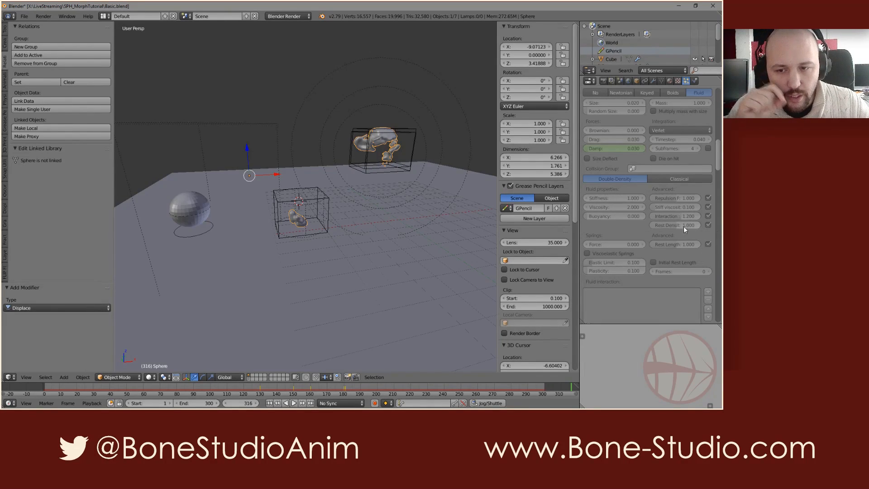
pyautogui.scroll(6, 659, 226)
pyautogui.scroll(8, 659, 238)
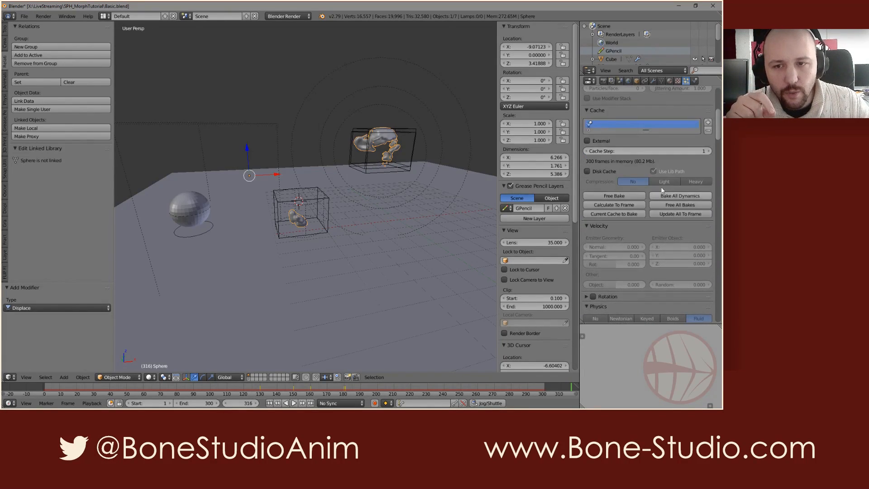
pyautogui.scroll(-9, 642, 227)
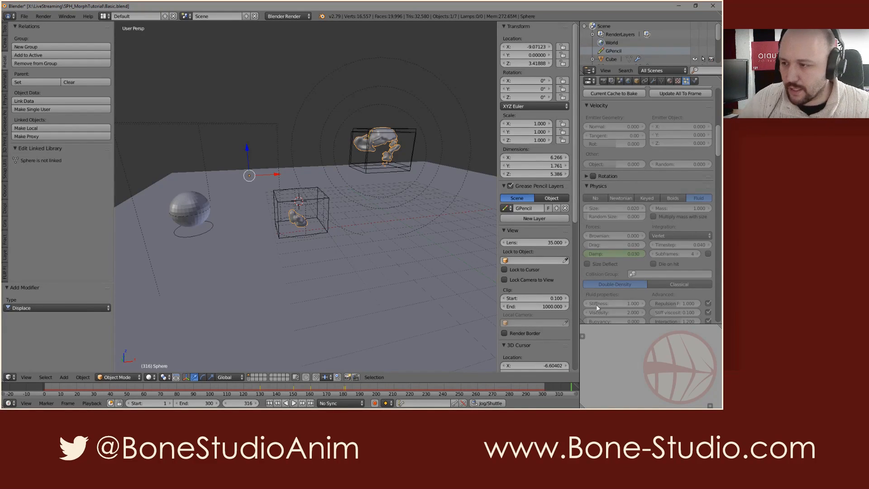
# Scrub back to frame 86 and examine the fluid mesh as it flows into the letter B's box.
pyautogui.moveTo(321, 253); pyautogui.dragTo(322, 275, button='middle')
pyautogui.moveTo(402, 388); pyautogui.dragTo(186, 386)
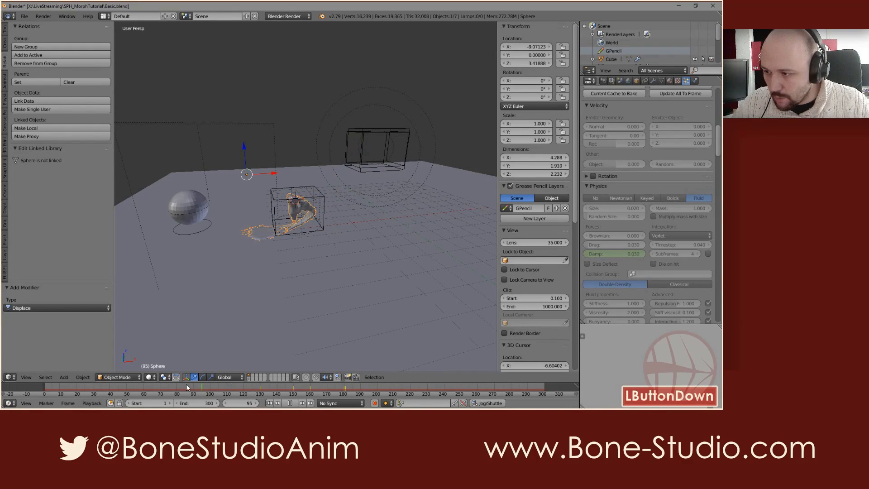
pyautogui.scroll(3, 267, 319)
pyautogui.keyDown('shift'); pyautogui.moveTo(298, 191); pyautogui.dragTo(314, 259, button='middle'); pyautogui.keyUp('shift')
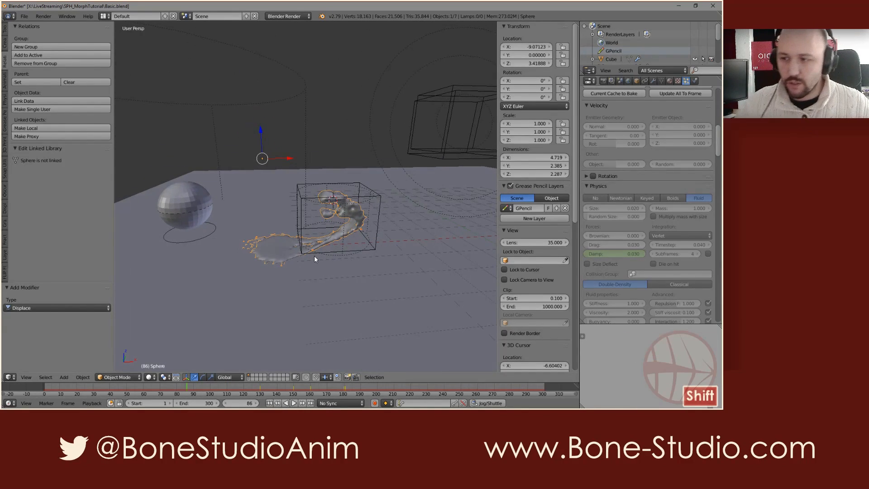